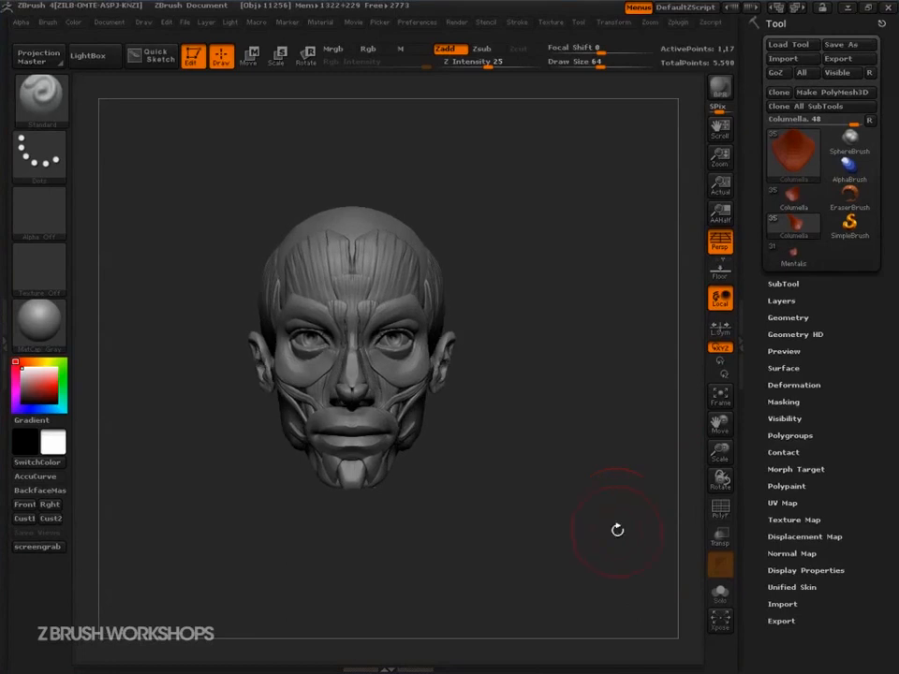
Select the anat_V2_0530_version1_02 subtool and remesh all visible subtools into a unified mesh at resolution 128 with polish 10.
{"action": "left_click", "coordinate": [784, 284]}
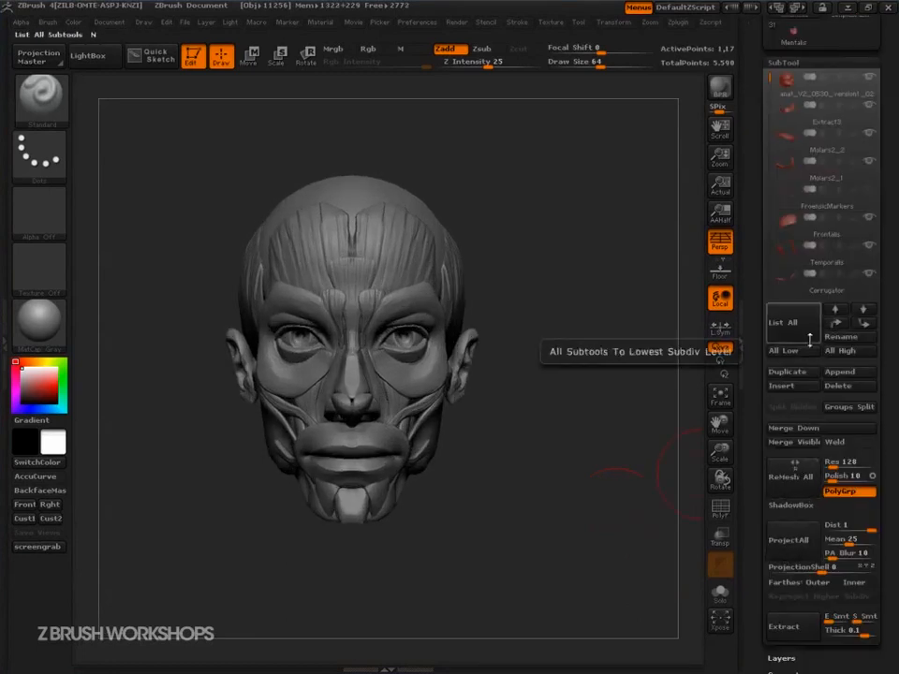
{"action": "left_click", "coordinate": [771, 83]}
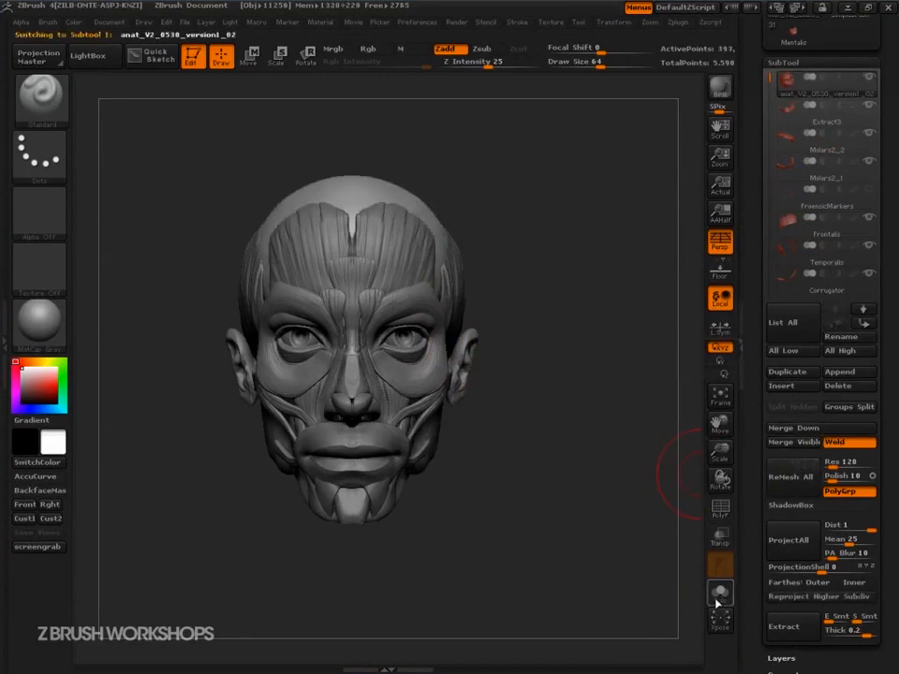
{"action": "left_click", "coordinate": [792, 476]}
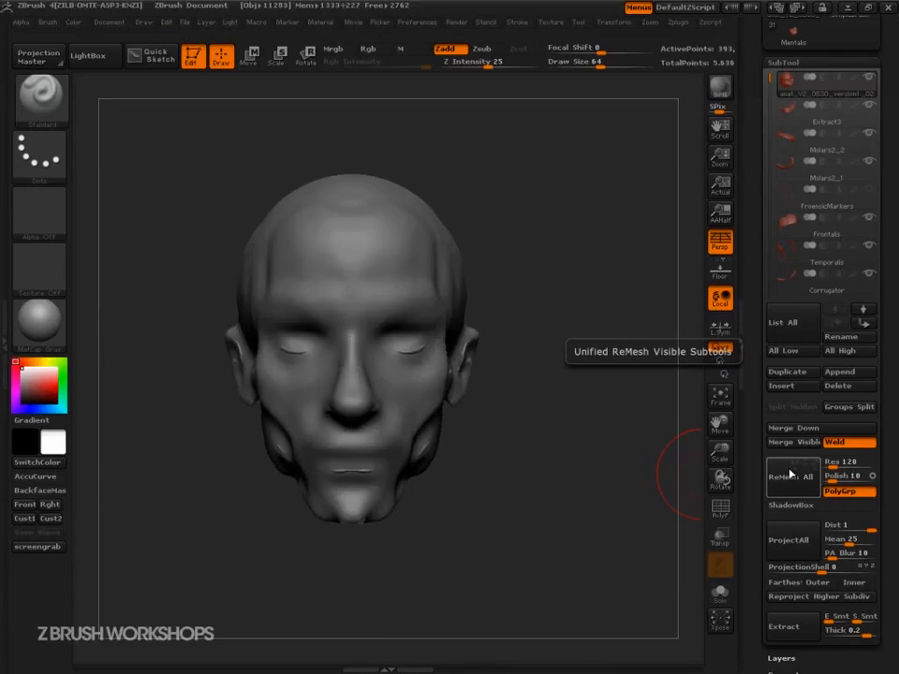
{"action": "left_click_drag", "start_coordinate": [593, 353], "coordinate": [706, 306]}
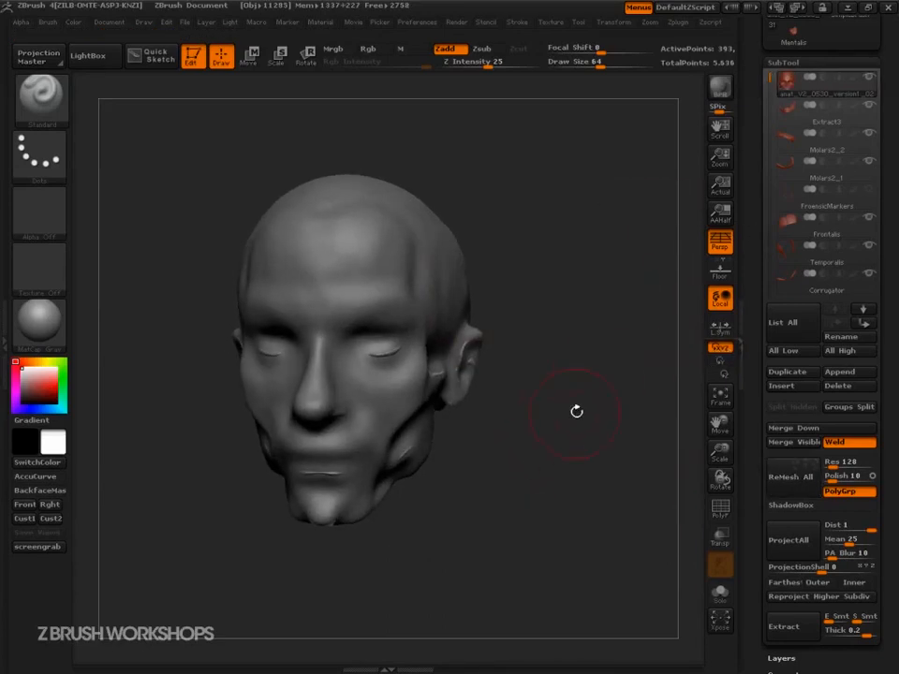
Switch to the Skin_anat_V2_0530_version1_02 subtool and isolate it in Solo mode.
{"action": "key", "text": "n"}
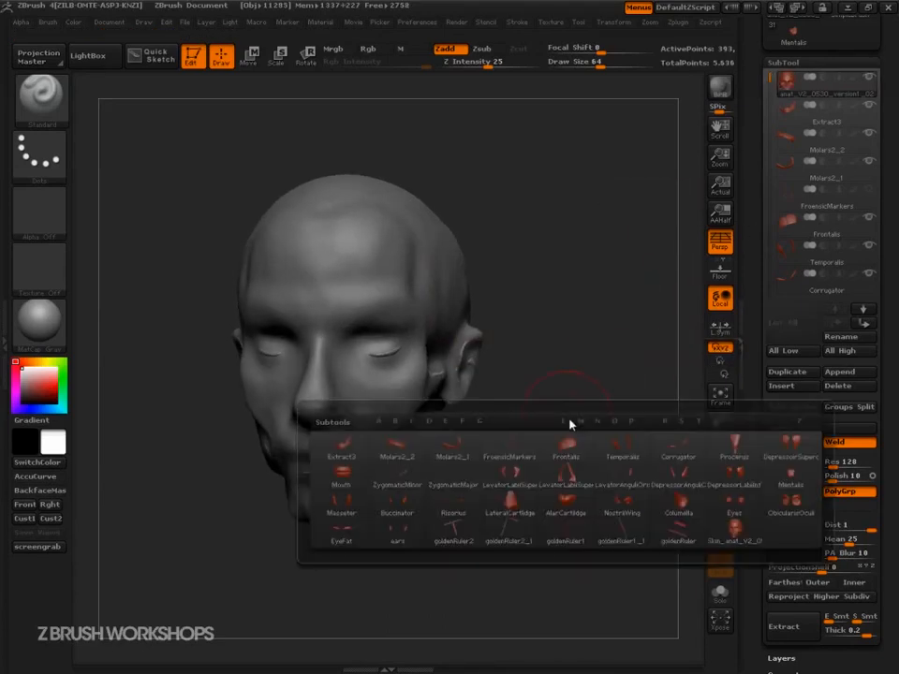
{"action": "left_click", "coordinate": [737, 539]}
{"action": "left_click", "coordinate": [721, 594]}
{"action": "mouse_move", "coordinate": [630, 585]}
{"action": "left_mouse_down", "text": "shift"}
{"action": "mouse_move", "coordinate": [625, 592]}
{"action": "mouse_move", "coordinate": [635, 594]}
{"action": "mouse_move", "coordinate": [652, 560]}
{"action": "mouse_move", "coordinate": [615, 565]}
{"action": "mouse_move", "coordinate": [622, 594]}
{"action": "left_mouse_up", "text": "shift"}
Add a new sculpting layer to the skin subtool.
{"action": "left_click_drag", "start_coordinate": [751, 559], "coordinate": [772, 395]}
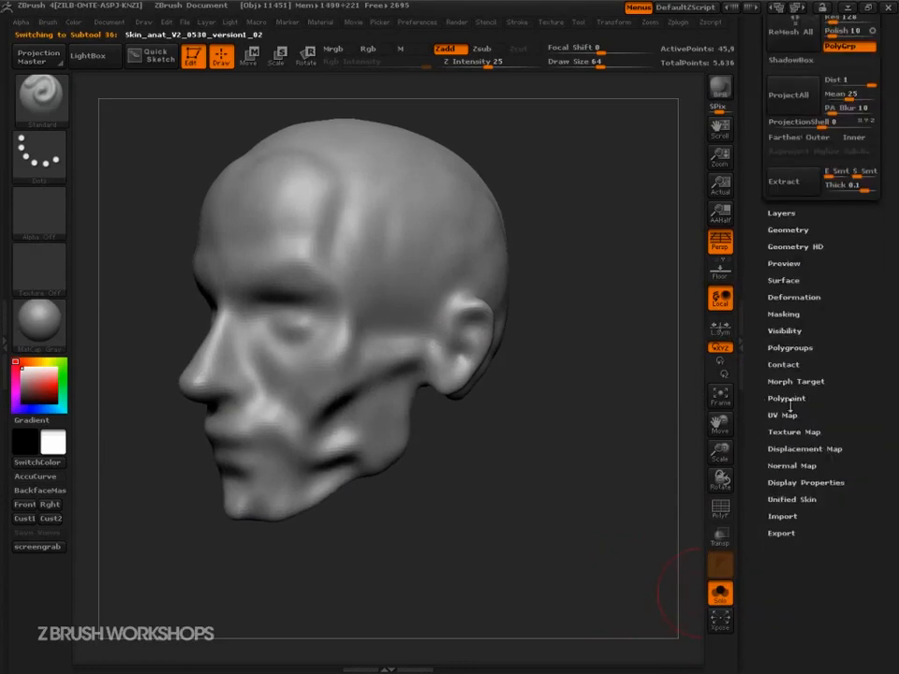
{"action": "left_click", "coordinate": [802, 380]}
{"action": "left_click", "coordinate": [807, 400]}
{"action": "left_click", "coordinate": [808, 381]}
{"action": "left_click_drag", "start_coordinate": [842, 272], "coordinate": [813, 499]}
{"action": "left_click", "coordinate": [813, 435]}
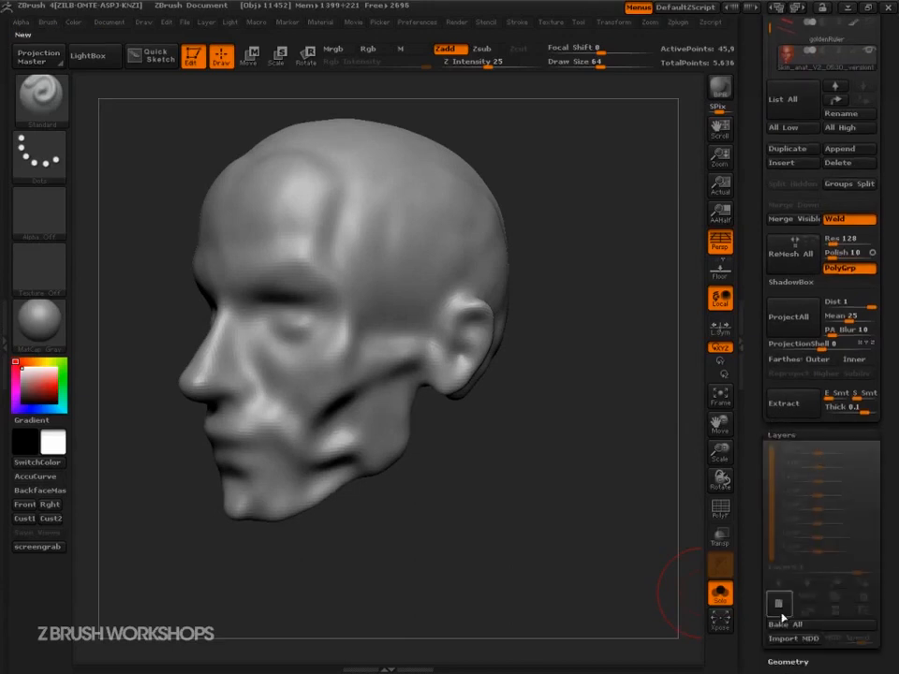
{"action": "left_click", "coordinate": [779, 605]}
{"action": "left_click_drag", "start_coordinate": [610, 614], "coordinate": [647, 549]}
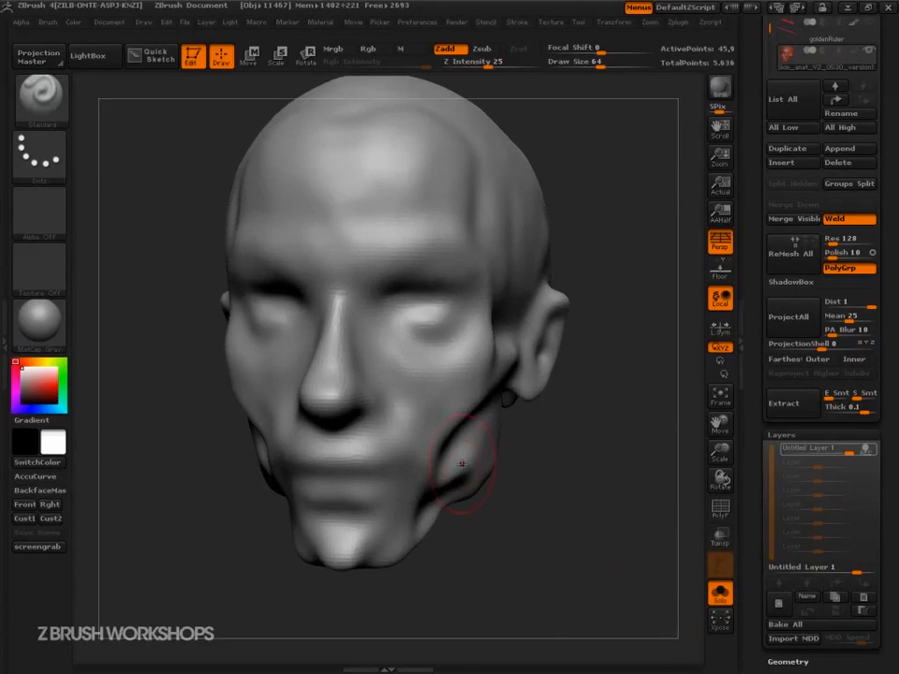
{"action": "key", "text": "s"}
{"action": "left_click_drag", "start_coordinate": [475, 463], "coordinate": [539, 468]}
{"action": "key", "text": "b"}
{"action": "key", "text": "c"}
{"action": "key", "text": "l"}
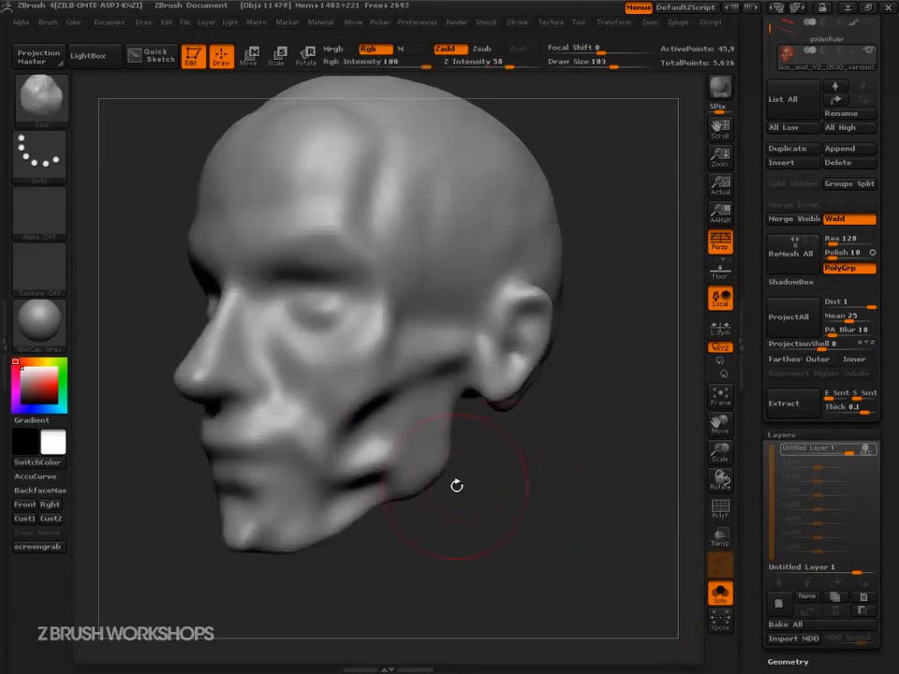
Choose the ClayBuildup brush and set its draw size to 74.
{"action": "key", "text": "b"}
{"action": "key", "text": "c"}
{"action": "key", "text": "b"}
{"action": "key", "text": "s"}
{"action": "left_click_drag", "start_coordinate": [402, 459], "coordinate": [380, 457]}
{"action": "left_click_drag", "start_coordinate": [501, 486], "coordinate": [521, 506], "text": "alt"}
{"action": "key", "text": "s"}
{"action": "mouse_move", "coordinate": [417, 465]}
{"action": "left_mouse_down"}
{"action": "mouse_move", "coordinate": [432, 466]}
{"action": "mouse_move", "coordinate": [386, 443]}
{"action": "mouse_move", "coordinate": [385, 428]}
{"action": "left_mouse_up"}
Fill the hollow cheek between the cheekbone and the jaw with ClayBuildup strokes.
{"action": "left_click_drag", "start_coordinate": [511, 530], "coordinate": [454, 530]}
{"action": "mouse_move", "coordinate": [412, 436]}
{"action": "left_mouse_down"}
{"action": "mouse_move", "coordinate": [381, 427]}
{"action": "mouse_move", "coordinate": [402, 431]}
{"action": "mouse_move", "coordinate": [404, 415]}
{"action": "mouse_move", "coordinate": [416, 425]}
{"action": "mouse_move", "coordinate": [449, 510]}
{"action": "left_mouse_up"}
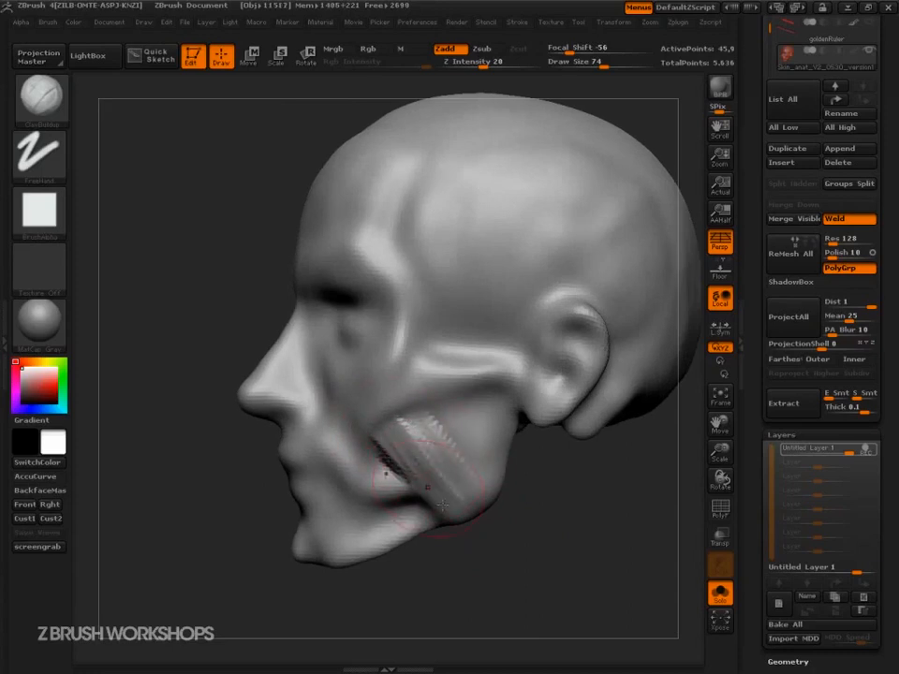
{"action": "mouse_move", "coordinate": [343, 425]}
{"action": "left_mouse_down"}
{"action": "mouse_move", "coordinate": [363, 465]}
{"action": "mouse_move", "coordinate": [384, 467]}
{"action": "left_mouse_up"}
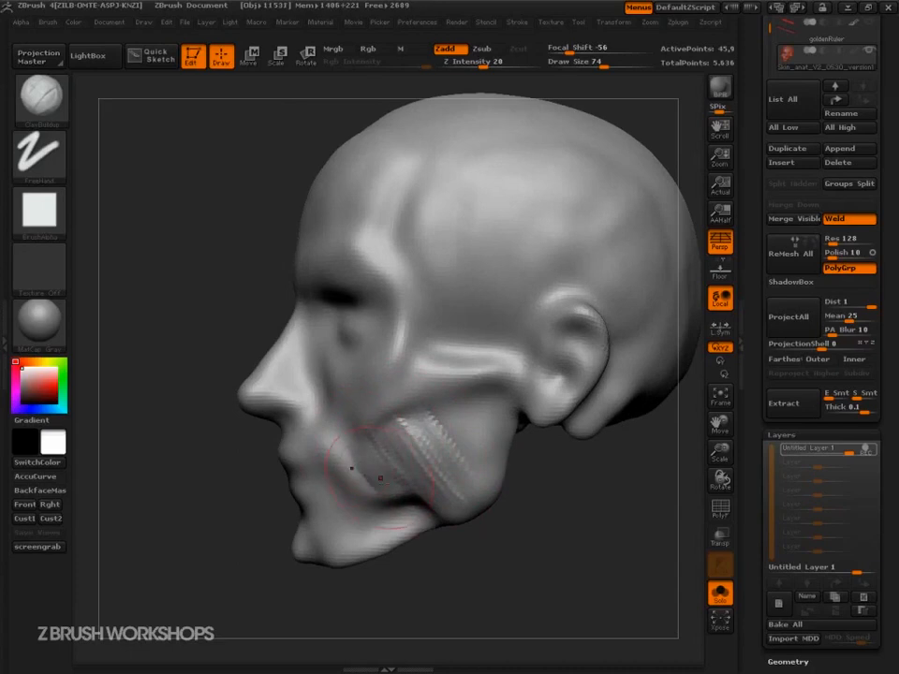
{"action": "left_click_drag", "start_coordinate": [495, 568], "coordinate": [379, 502]}
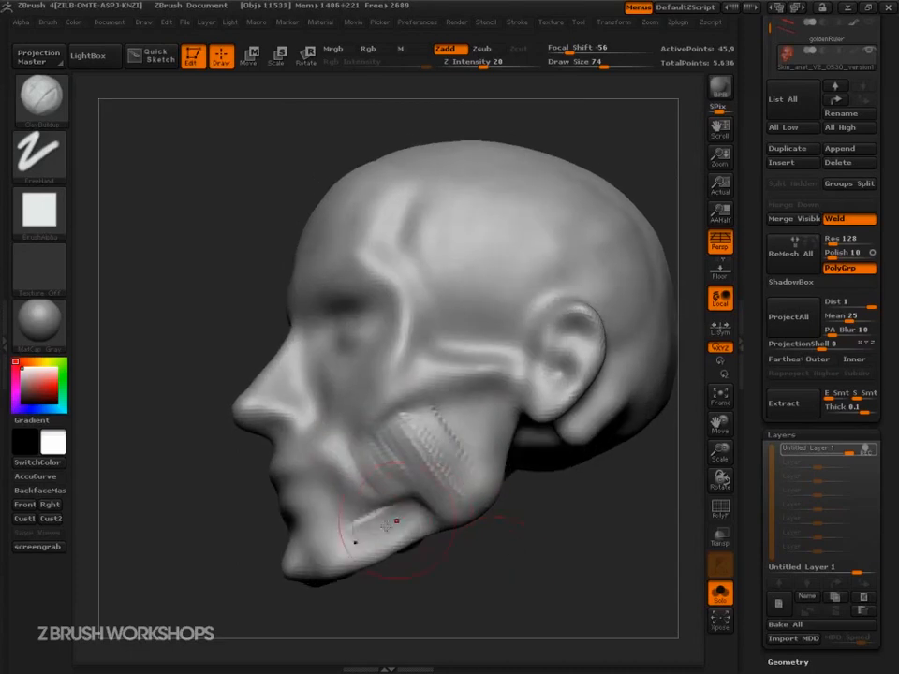
{"action": "mouse_move", "coordinate": [395, 525]}
{"action": "left_mouse_down"}
{"action": "mouse_move", "coordinate": [347, 532]}
{"action": "mouse_move", "coordinate": [358, 514]}
{"action": "mouse_move", "coordinate": [379, 506]}
{"action": "mouse_move", "coordinate": [368, 530]}
{"action": "mouse_move", "coordinate": [437, 513]}
{"action": "mouse_move", "coordinate": [424, 505]}
{"action": "mouse_move", "coordinate": [389, 518]}
{"action": "mouse_move", "coordinate": [429, 516]}
{"action": "mouse_move", "coordinate": [388, 518]}
{"action": "mouse_move", "coordinate": [427, 466]}
{"action": "mouse_move", "coordinate": [384, 407]}
{"action": "mouse_move", "coordinate": [411, 425]}
{"action": "mouse_move", "coordinate": [478, 430]}
{"action": "mouse_move", "coordinate": [469, 422]}
{"action": "mouse_move", "coordinate": [488, 379]}
{"action": "mouse_move", "coordinate": [462, 422]}
{"action": "mouse_move", "coordinate": [418, 392]}
{"action": "mouse_move", "coordinate": [451, 425]}
{"action": "left_mouse_up"}
Build up the sunken temple above the cheekbone with diagonal ClayBuildup strokes and smooth the result.
{"action": "mouse_move", "coordinate": [481, 277]}
{"action": "left_mouse_down"}
{"action": "mouse_move", "coordinate": [444, 341]}
{"action": "mouse_move", "coordinate": [480, 273]}
{"action": "mouse_move", "coordinate": [526, 256]}
{"action": "mouse_move", "coordinate": [452, 343]}
{"action": "mouse_move", "coordinate": [527, 261]}
{"action": "mouse_move", "coordinate": [470, 336]}
{"action": "left_mouse_up"}
{"action": "left_click_drag", "start_coordinate": [625, 157], "coordinate": [569, 176]}
{"action": "mouse_move", "coordinate": [451, 342]}
{"action": "left_mouse_down"}
{"action": "mouse_move", "coordinate": [518, 274]}
{"action": "mouse_move", "coordinate": [505, 322]}
{"action": "mouse_move", "coordinate": [529, 295]}
{"action": "left_mouse_up"}
{"action": "mouse_move", "coordinate": [490, 355]}
{"action": "left_mouse_down"}
{"action": "mouse_move", "coordinate": [527, 322]}
{"action": "mouse_move", "coordinate": [518, 339]}
{"action": "mouse_move", "coordinate": [556, 216]}
{"action": "left_mouse_up"}
{"action": "mouse_move", "coordinate": [464, 328]}
{"action": "left_mouse_down"}
{"action": "mouse_move", "coordinate": [526, 227]}
{"action": "mouse_move", "coordinate": [428, 342]}
{"action": "left_mouse_up"}
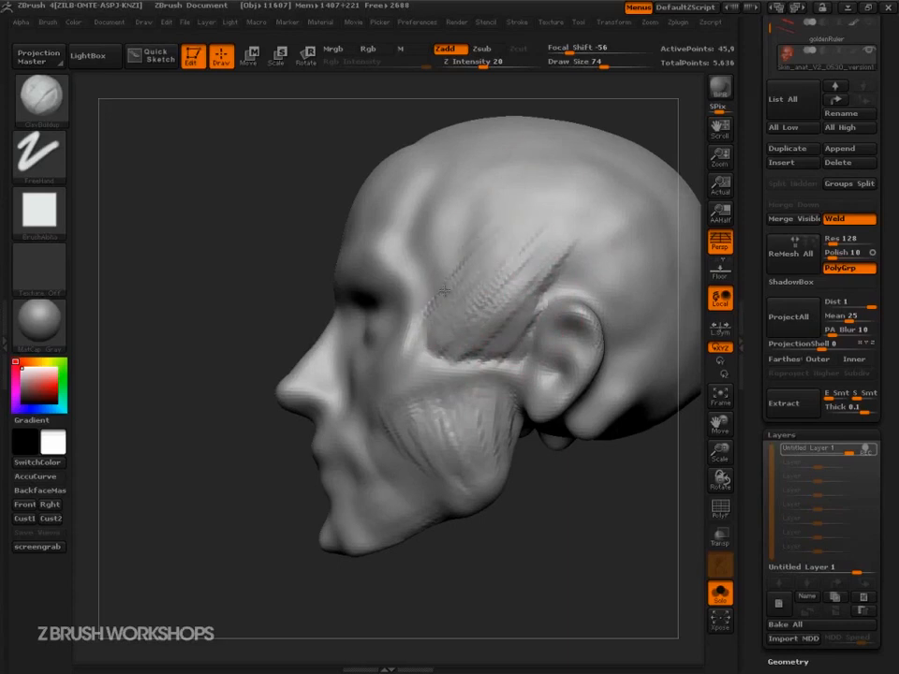
{"action": "left_click_drag", "start_coordinate": [493, 234], "coordinate": [425, 313]}
{"action": "left_click_drag", "start_coordinate": [471, 221], "coordinate": [410, 283]}
{"action": "mouse_move", "coordinate": [463, 199]}
{"action": "left_mouse_down"}
{"action": "mouse_move", "coordinate": [399, 270]}
{"action": "mouse_move", "coordinate": [394, 208]}
{"action": "mouse_move", "coordinate": [474, 286]}
{"action": "left_mouse_up"}
{"action": "key", "text": "shift"}
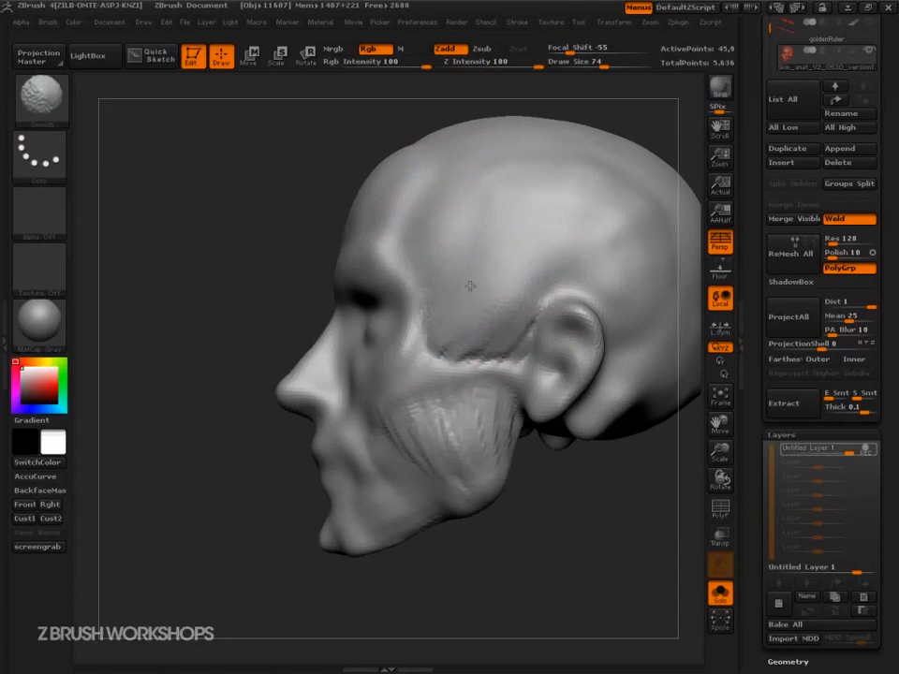
{"action": "left_click_drag", "start_coordinate": [440, 332], "coordinate": [433, 349], "text": "shift"}
Add clay strokes over the outer brow ridge and across the cheekbone arch to blend them into the cheek.
{"action": "mouse_move", "coordinate": [450, 194]}
{"action": "left_mouse_down"}
{"action": "mouse_move", "coordinate": [407, 240]}
{"action": "mouse_move", "coordinate": [400, 254]}
{"action": "mouse_move", "coordinate": [408, 266]}
{"action": "left_mouse_up"}
{"action": "mouse_move", "coordinate": [438, 305]}
{"action": "left_mouse_down"}
{"action": "mouse_move", "coordinate": [415, 343]}
{"action": "mouse_move", "coordinate": [442, 357]}
{"action": "left_mouse_up"}
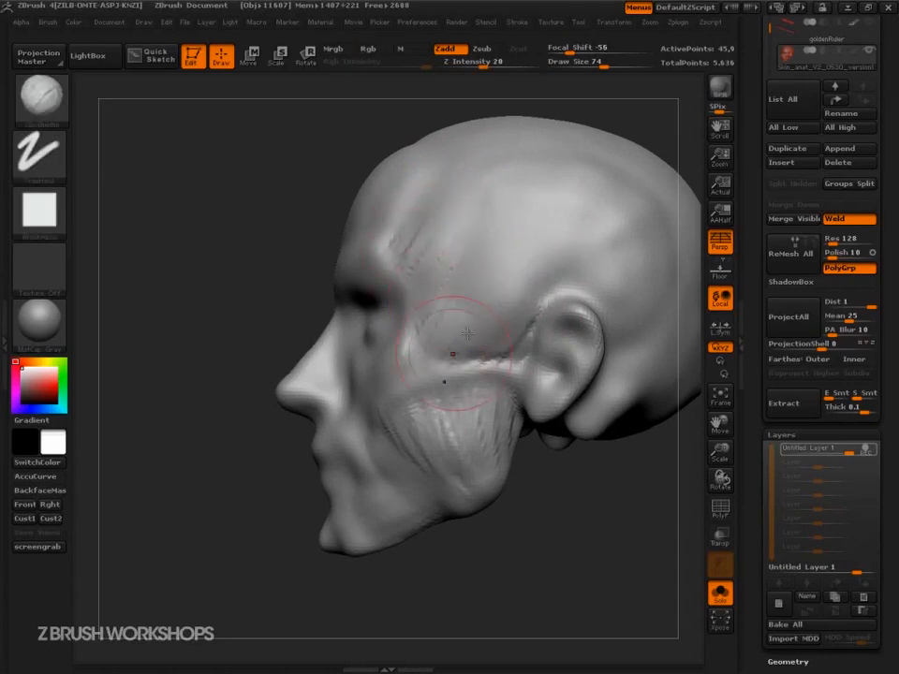
{"action": "left_click_drag", "start_coordinate": [497, 349], "coordinate": [474, 401]}
{"action": "mouse_move", "coordinate": [513, 329]}
{"action": "left_mouse_down"}
{"action": "mouse_move", "coordinate": [486, 370]}
{"action": "mouse_move", "coordinate": [431, 393]}
{"action": "left_mouse_up"}
{"action": "left_click_drag", "start_coordinate": [496, 571], "coordinate": [528, 548]}
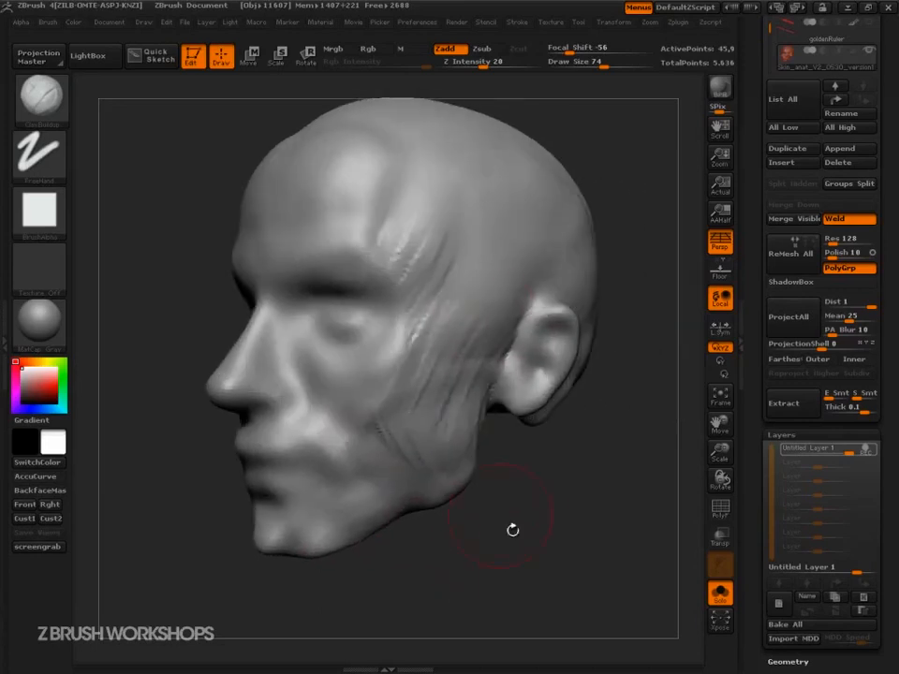
Smooth out the dark pit beneath the jaw and build up clay along the lower jaw edge.
{"action": "left_click_drag", "start_coordinate": [512, 468], "coordinate": [466, 494]}
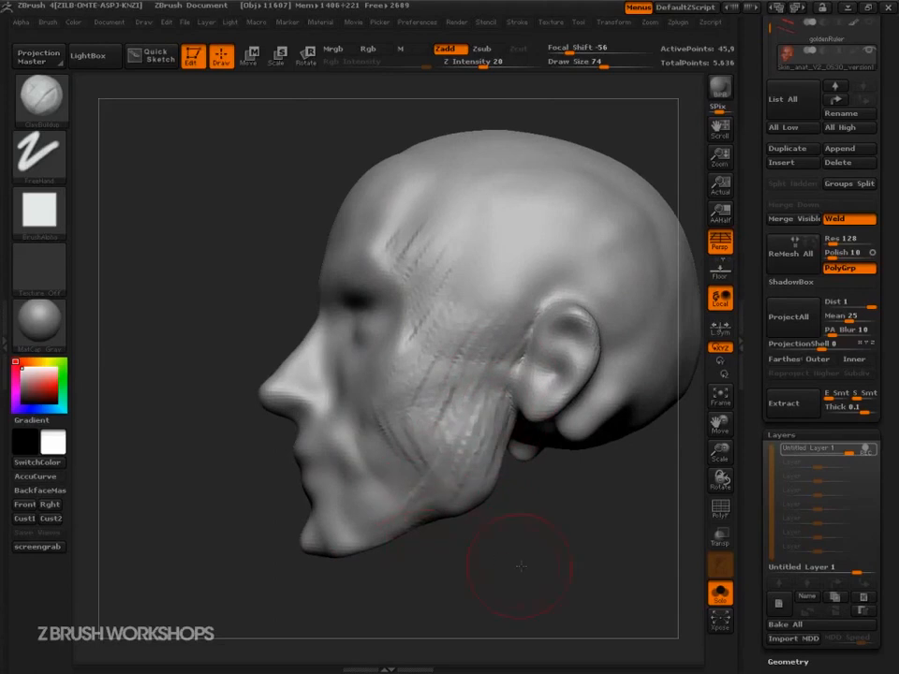
{"action": "left_click_drag", "start_coordinate": [502, 562], "coordinate": [428, 542]}
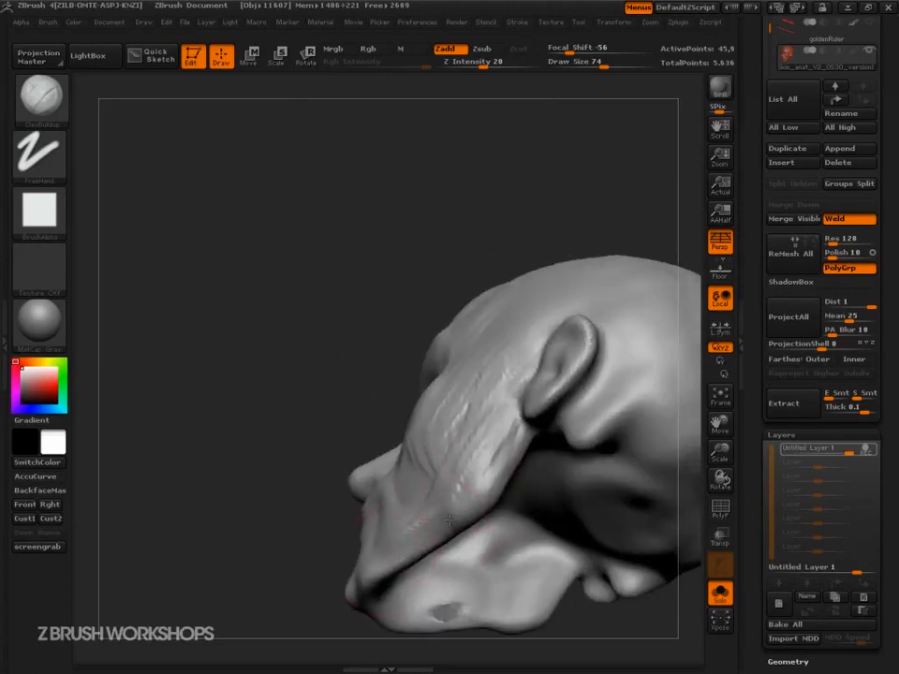
{"action": "left_click_drag", "start_coordinate": [433, 612], "coordinate": [459, 609], "text": "shift"}
{"action": "left_click_drag", "start_coordinate": [421, 534], "coordinate": [388, 564]}
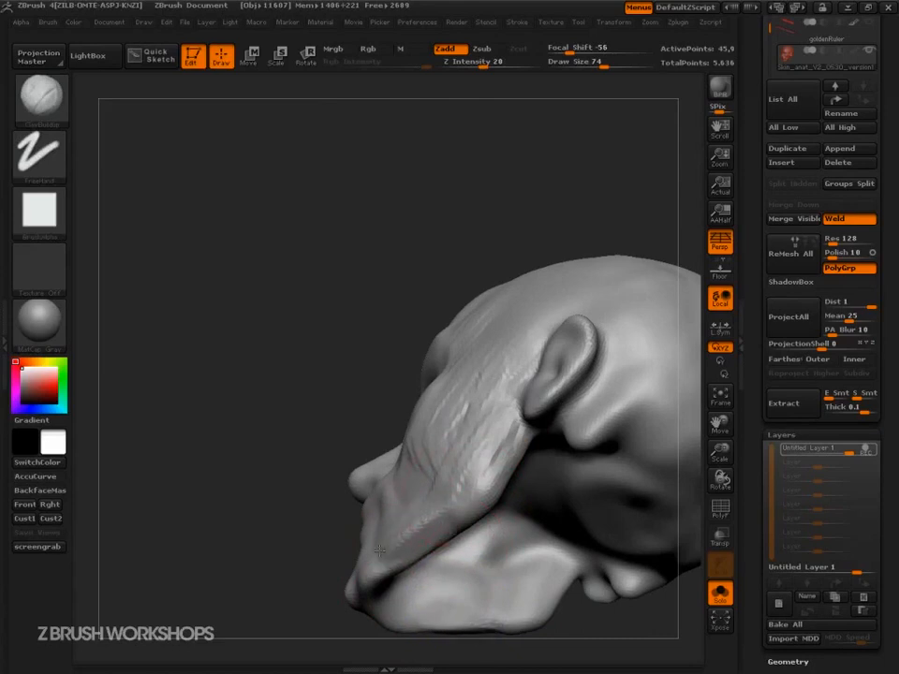
Flatten the clay strokes on the cheek and jaw with the TrimDynamic brush at draw size 86.
{"action": "key", "text": "b"}
{"action": "key", "text": "t"}
{"action": "key", "text": "d"}
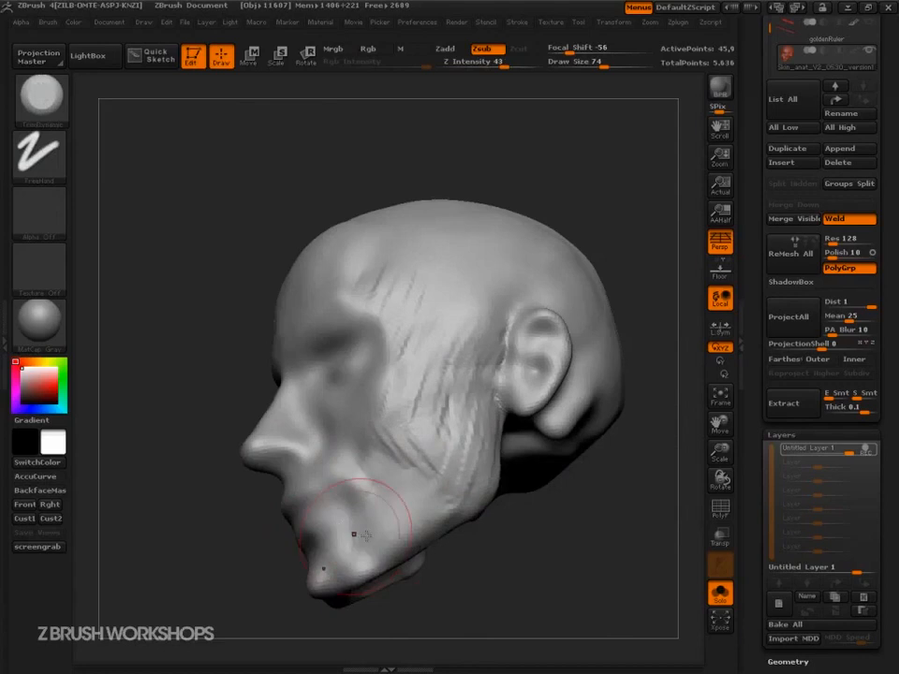
{"action": "key", "text": "]"}
{"action": "mouse_move", "coordinate": [410, 522]}
{"action": "left_mouse_down"}
{"action": "mouse_move", "coordinate": [423, 518]}
{"action": "mouse_move", "coordinate": [380, 535]}
{"action": "left_mouse_up"}
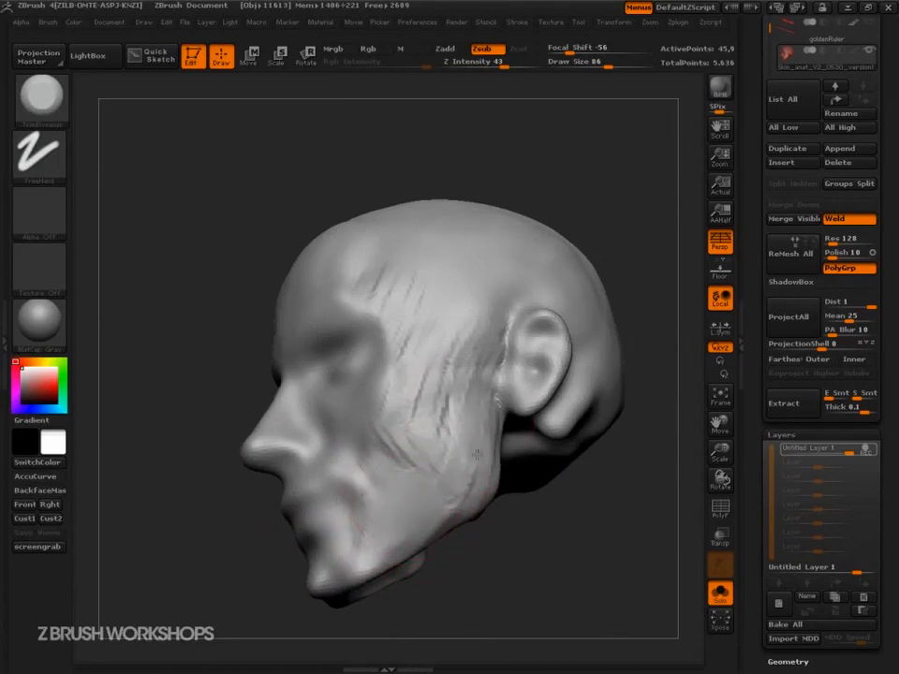
Flatten the forehead and the muscle ridge beside it with TrimDynamic, reducing the draw size to 42 for finer planes.
{"action": "mouse_move", "coordinate": [405, 131]}
{"action": "left_mouse_down"}
{"action": "mouse_move", "coordinate": [458, 136]}
{"action": "mouse_move", "coordinate": [652, 216]}
{"action": "left_mouse_up"}
{"action": "key", "text": "s"}
{"action": "left_click_drag", "start_coordinate": [358, 342], "coordinate": [351, 342]}
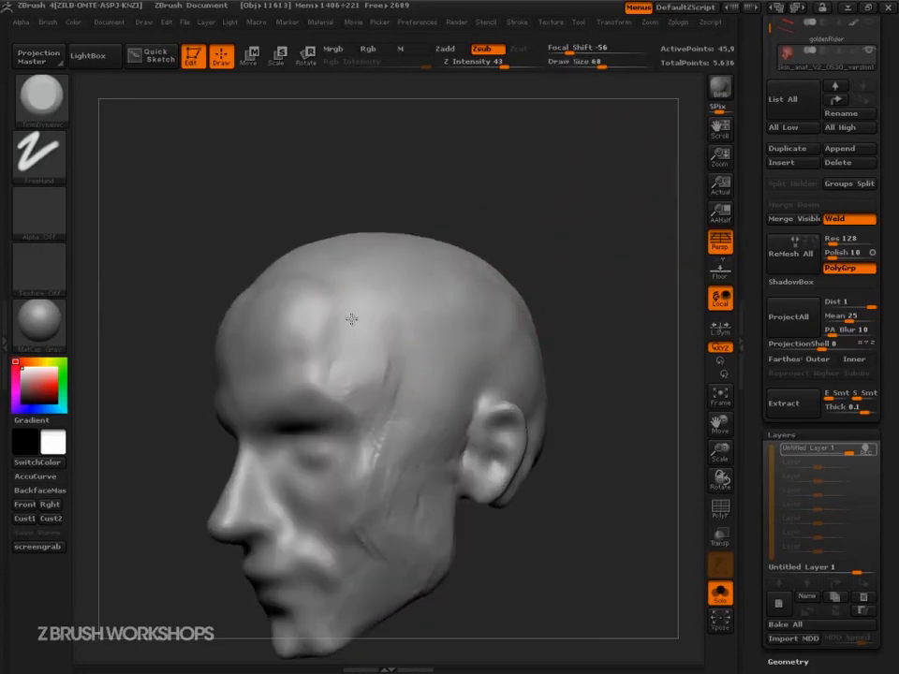
{"action": "mouse_move", "coordinate": [348, 301]}
{"action": "left_mouse_down"}
{"action": "mouse_move", "coordinate": [356, 288]}
{"action": "mouse_move", "coordinate": [314, 297]}
{"action": "left_mouse_up"}
{"action": "mouse_move", "coordinate": [403, 163]}
{"action": "left_mouse_down"}
{"action": "mouse_move", "coordinate": [427, 212]}
{"action": "mouse_move", "coordinate": [421, 230]}
{"action": "left_mouse_up"}
{"action": "left_click_drag", "start_coordinate": [382, 259], "coordinate": [289, 267]}
{"action": "key", "text": "s"}
{"action": "mouse_move", "coordinate": [317, 227]}
{"action": "left_mouse_down"}
{"action": "mouse_move", "coordinate": [327, 225]}
{"action": "mouse_move", "coordinate": [319, 284]}
{"action": "mouse_move", "coordinate": [285, 283]}
{"action": "mouse_move", "coordinate": [252, 321]}
{"action": "left_mouse_up"}
{"action": "mouse_move", "coordinate": [333, 249]}
{"action": "left_mouse_down"}
{"action": "mouse_move", "coordinate": [349, 297]}
{"action": "mouse_move", "coordinate": [288, 365]}
{"action": "mouse_move", "coordinate": [271, 365]}
{"action": "left_mouse_up"}
{"action": "key", "text": "s"}
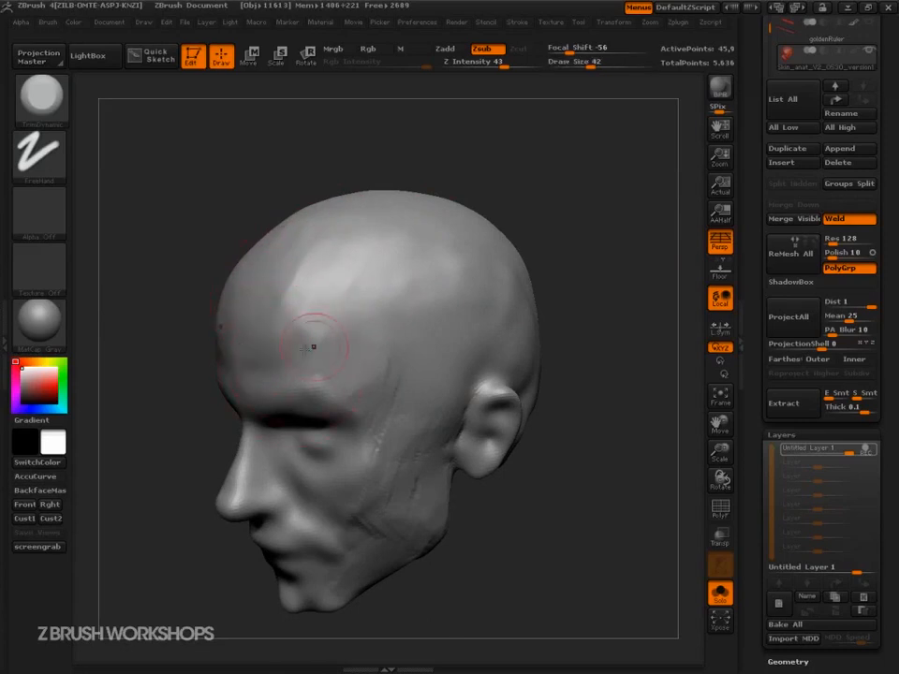
Trim the rough temple strokes and smooth the area in front of and above the ear.
{"action": "left_click_drag", "start_coordinate": [582, 423], "coordinate": [442, 402]}
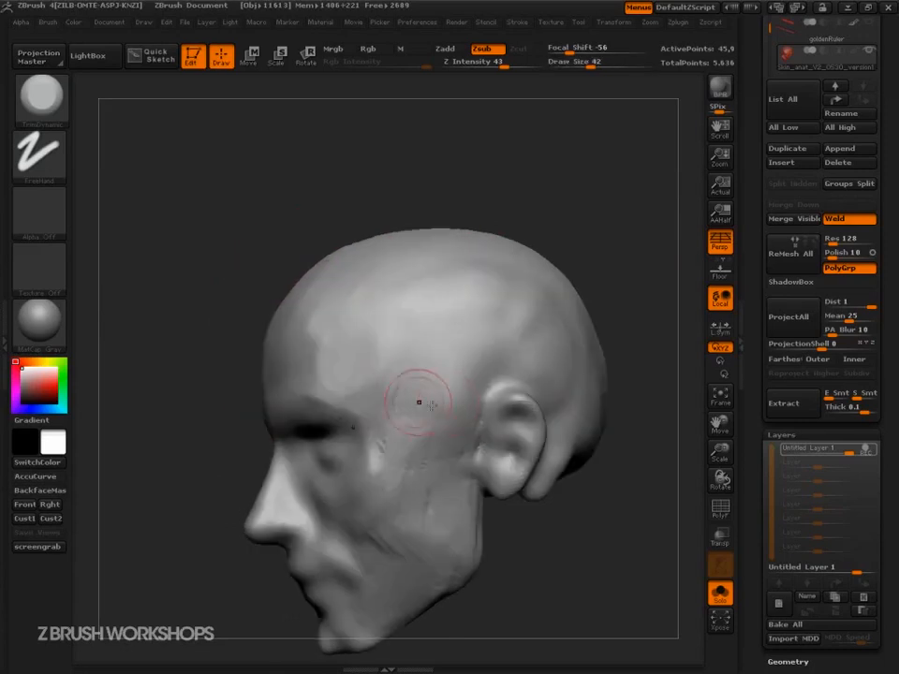
{"action": "key", "text": "shift"}
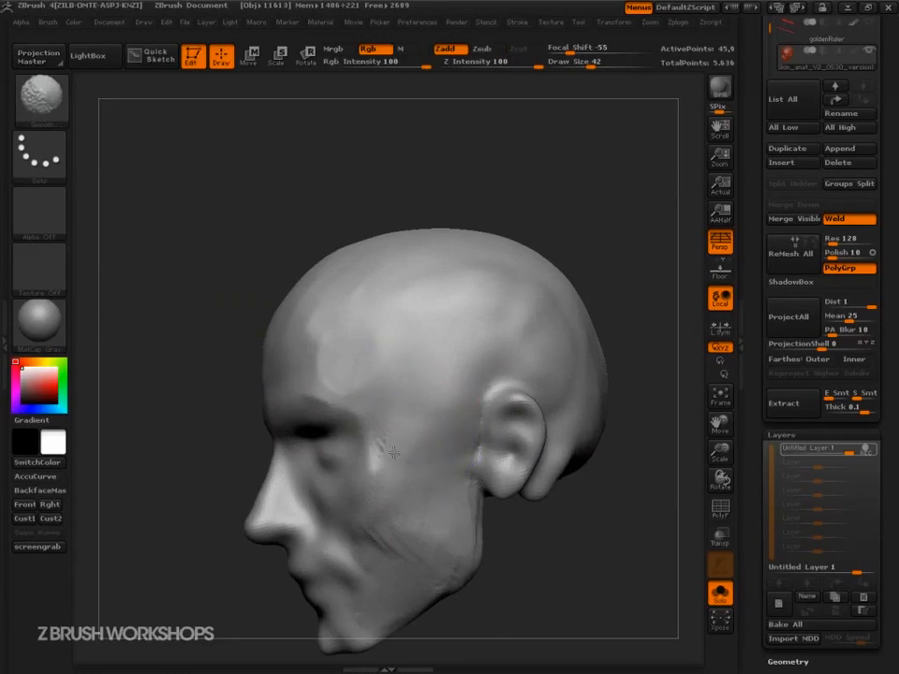
{"action": "left_click_drag", "start_coordinate": [473, 478], "coordinate": [468, 457], "text": "shift"}
{"action": "left_click_drag", "start_coordinate": [475, 417], "coordinate": [495, 361], "text": "shift"}
Smooth the side and back of the cranium at draw size 99.
{"action": "mouse_move", "coordinate": [683, 268]}
{"action": "left_mouse_down", "text": "alt"}
{"action": "mouse_move", "coordinate": [530, 313]}
{"action": "mouse_move", "coordinate": [550, 353]}
{"action": "left_mouse_up", "text": "alt"}
{"action": "key", "text": "shift"}
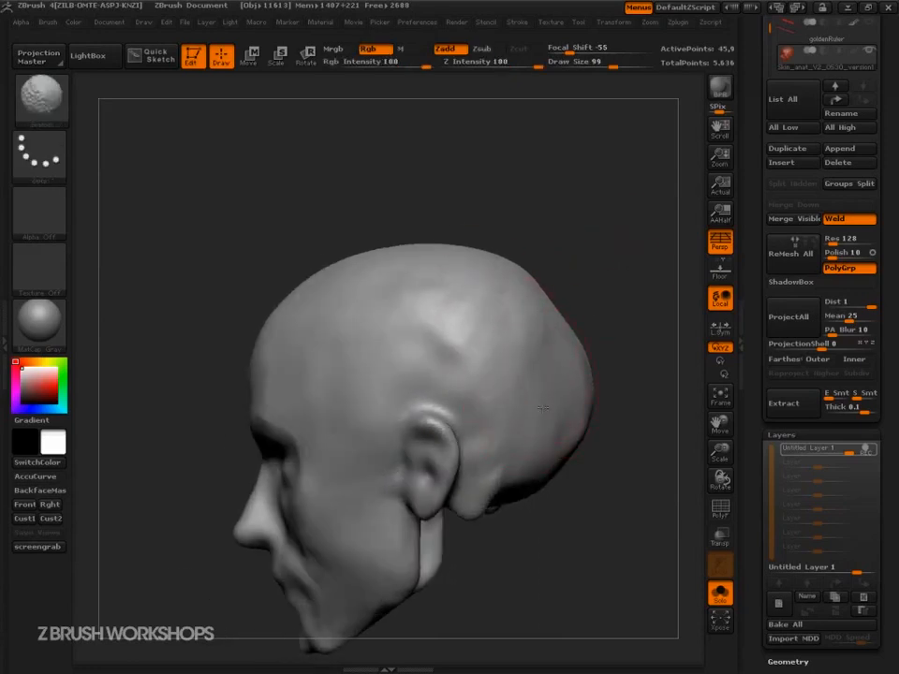
{"action": "left_click_drag", "start_coordinate": [517, 330], "coordinate": [461, 339]}
{"action": "mouse_move", "coordinate": [584, 335]}
{"action": "left_mouse_down", "text": "shift"}
{"action": "mouse_move", "coordinate": [537, 315]}
{"action": "mouse_move", "coordinate": [399, 297]}
{"action": "left_mouse_up", "text": "shift"}
{"action": "left_click_drag", "start_coordinate": [488, 178], "coordinate": [611, 197]}
{"action": "left_click_drag", "start_coordinate": [480, 275], "coordinate": [392, 282], "text": "shift"}
Refine the brow area with TrimDynamic at draw size 50 and smooth the middle of the forehead.
{"action": "left_click_drag", "start_coordinate": [611, 173], "coordinate": [558, 180]}
{"action": "mouse_move", "coordinate": [551, 295]}
{"action": "left_mouse_down"}
{"action": "mouse_move", "coordinate": [622, 327]}
{"action": "mouse_move", "coordinate": [634, 394]}
{"action": "mouse_move", "coordinate": [422, 395]}
{"action": "left_mouse_up"}
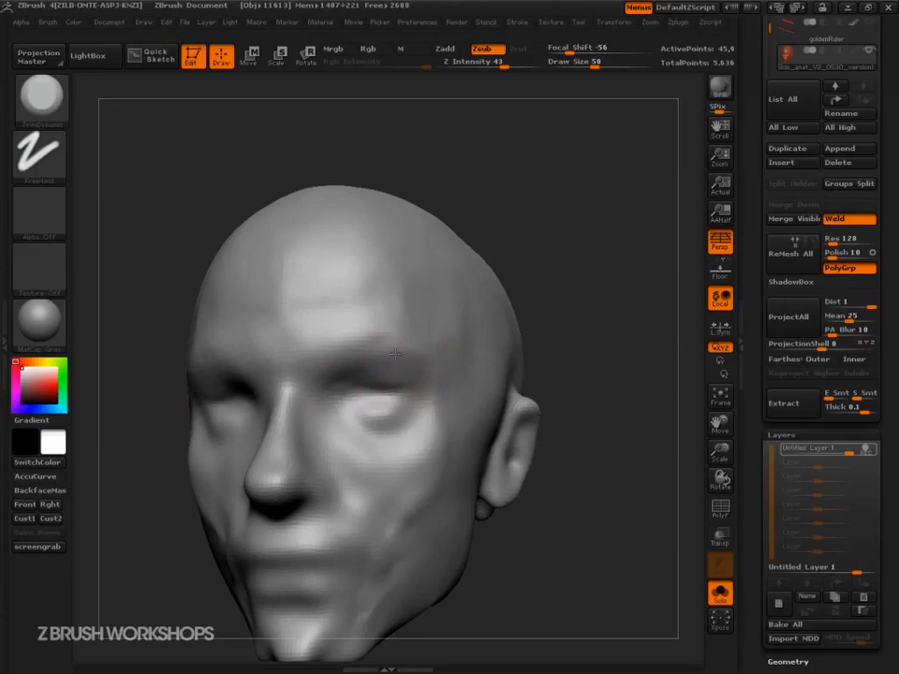
{"action": "left_click_drag", "start_coordinate": [288, 309], "coordinate": [302, 242], "text": "shift"}
{"action": "left_click_drag", "start_coordinate": [548, 361], "coordinate": [617, 392]}
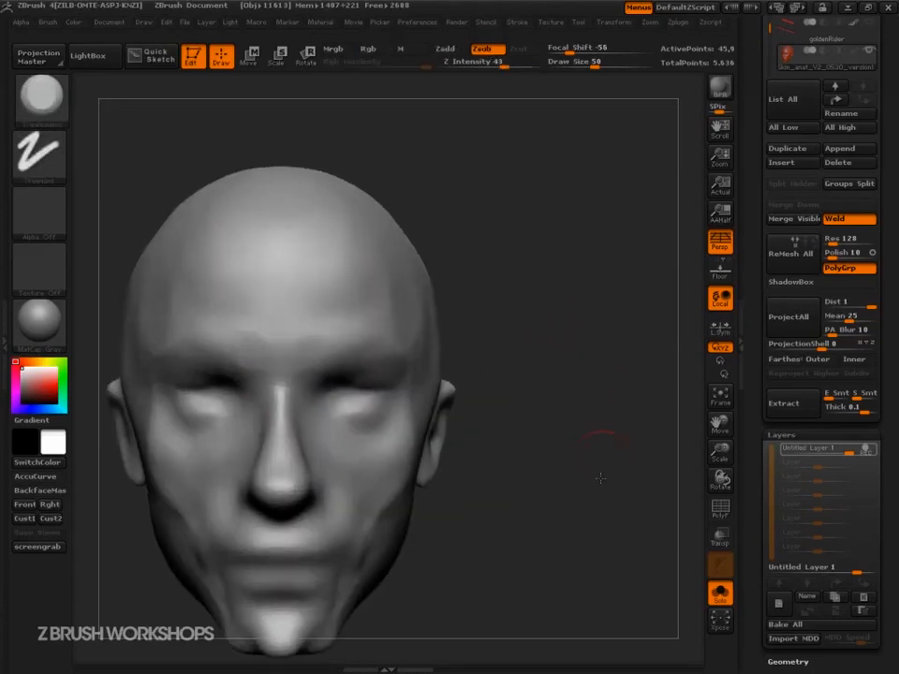
Trim the lower front of the chin into a flat plane with TrimDynamic.
{"action": "left_click_drag", "start_coordinate": [604, 455], "coordinate": [410, 313], "text": "alt"}
{"action": "mouse_move", "coordinate": [425, 458]}
{"action": "left_mouse_down", "text": "alt"}
{"action": "mouse_move", "coordinate": [580, 508]}
{"action": "mouse_move", "coordinate": [574, 550]}
{"action": "mouse_move", "coordinate": [580, 507]}
{"action": "mouse_move", "coordinate": [596, 526]}
{"action": "mouse_move", "coordinate": [467, 564]}
{"action": "left_mouse_up", "text": "alt"}
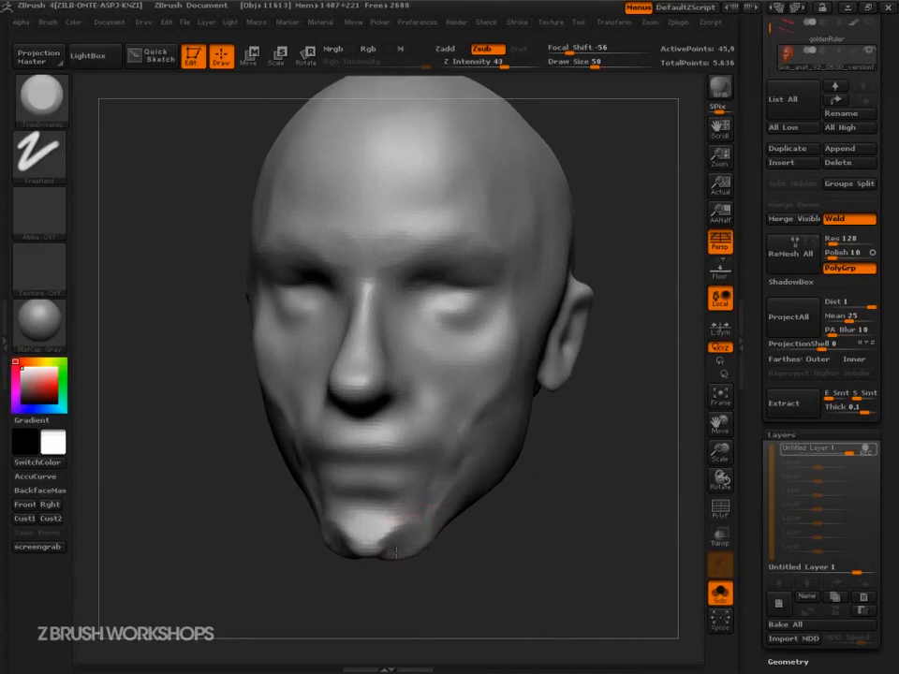
{"action": "left_click_drag", "start_coordinate": [392, 550], "coordinate": [399, 548]}
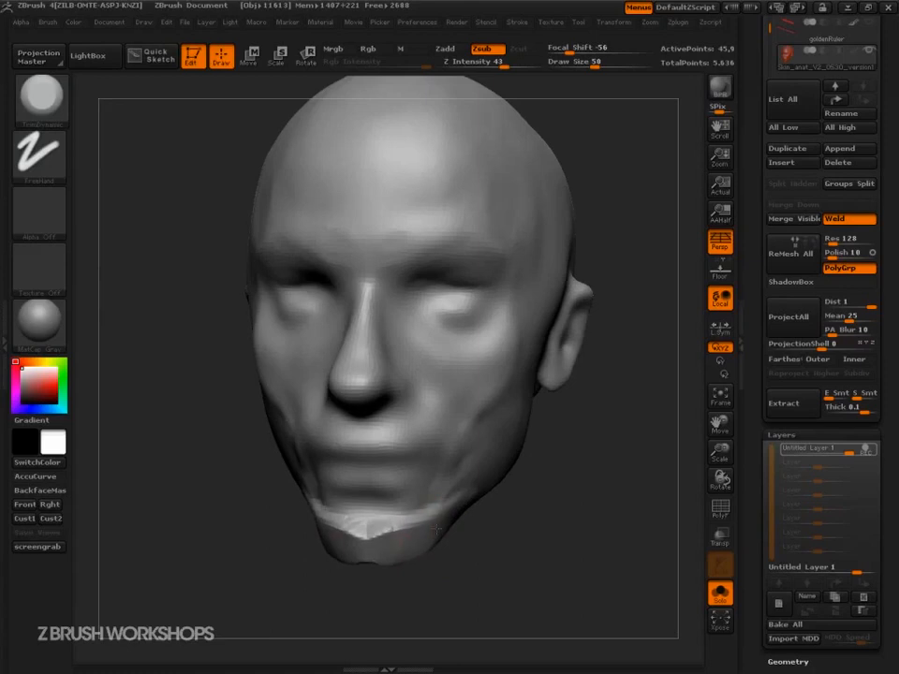
Smooth the underside of the chin and the hard trimmed edge along the front of the jaw.
{"action": "left_click_drag", "start_coordinate": [511, 564], "coordinate": [516, 359]}
{"action": "mouse_move", "coordinate": [440, 585]}
{"action": "left_mouse_down", "text": "shift"}
{"action": "mouse_move", "coordinate": [423, 525]}
{"action": "mouse_move", "coordinate": [378, 503]}
{"action": "left_mouse_up", "text": "shift"}
{"action": "mouse_move", "coordinate": [495, 469]}
{"action": "left_mouse_down"}
{"action": "mouse_move", "coordinate": [501, 556]}
{"action": "mouse_move", "coordinate": [599, 552]}
{"action": "mouse_move", "coordinate": [626, 526]}
{"action": "left_mouse_up"}
{"action": "key", "text": "shift"}
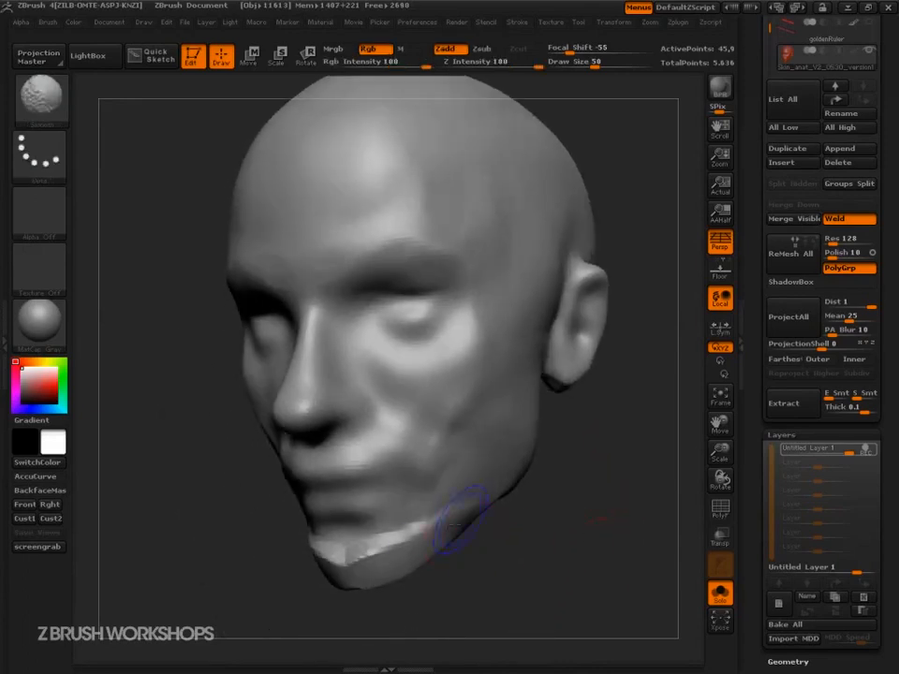
{"action": "left_click_drag", "start_coordinate": [432, 517], "coordinate": [361, 560], "text": "shift"}
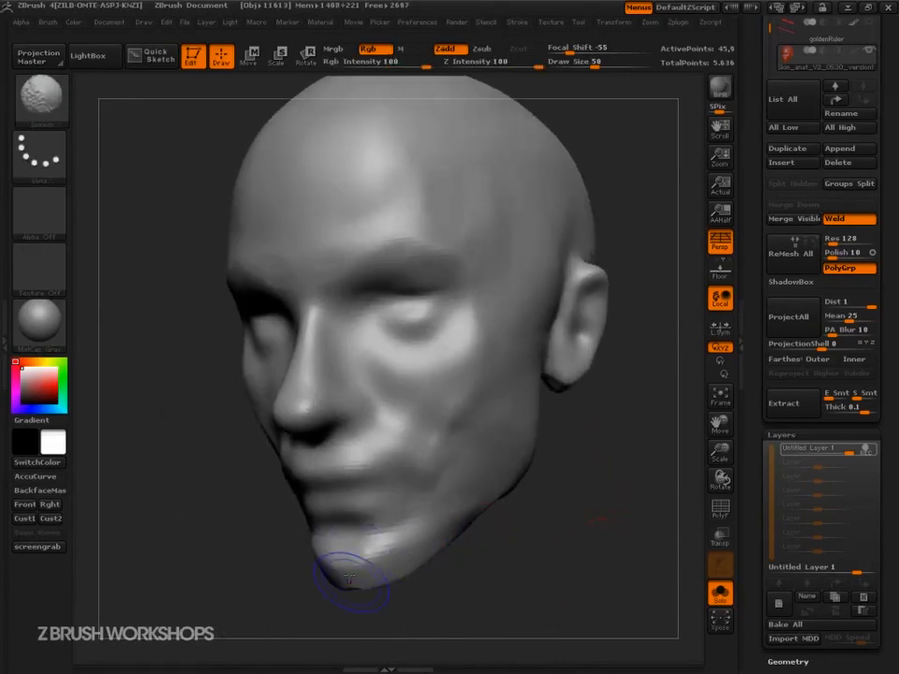
{"action": "left_click_drag", "start_coordinate": [452, 578], "coordinate": [471, 576]}
Inflate the underside of the chin with the Inflat brush at draw size 127 and backface masking enabled.
{"action": "key", "text": "b"}
{"action": "key", "text": "i"}
{"action": "key", "text": "n"}
{"action": "mouse_move", "coordinate": [552, 567]}
{"action": "left_mouse_down"}
{"action": "mouse_move", "coordinate": [506, 583]}
{"action": "mouse_move", "coordinate": [537, 532]}
{"action": "mouse_move", "coordinate": [520, 444]}
{"action": "left_mouse_up"}
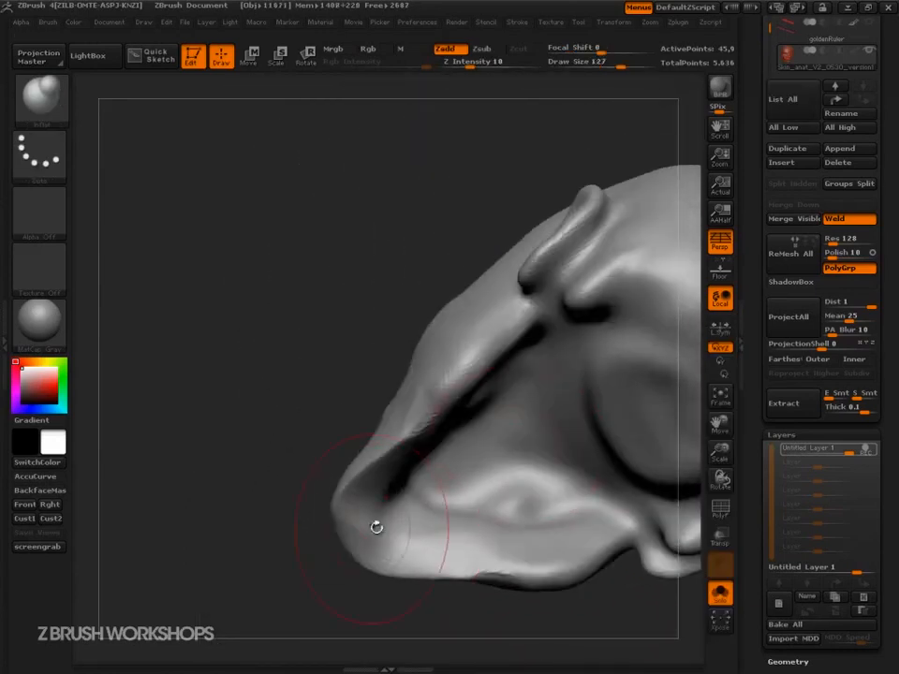
{"action": "left_click", "coordinate": [40, 490]}
{"action": "left_click_drag", "start_coordinate": [153, 492], "coordinate": [364, 525]}
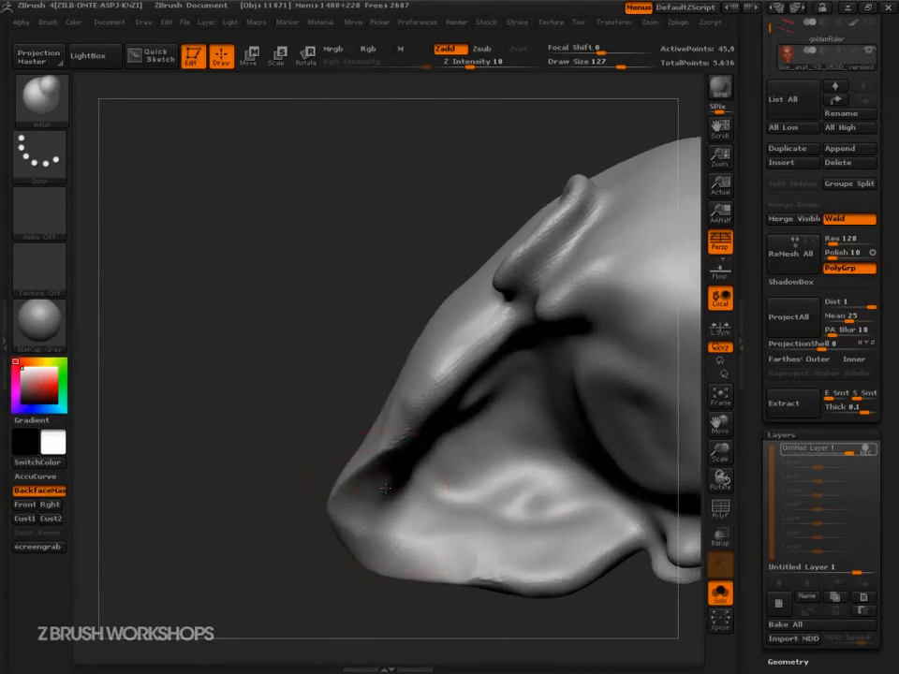
Smooth the inflated area beneath the chin and jaw.
{"action": "mouse_move", "coordinate": [401, 521]}
{"action": "left_mouse_down", "text": "shift"}
{"action": "mouse_move", "coordinate": [412, 553]}
{"action": "mouse_move", "coordinate": [408, 516]}
{"action": "mouse_move", "coordinate": [387, 550]}
{"action": "mouse_move", "coordinate": [381, 513]}
{"action": "left_mouse_up", "text": "shift"}
{"action": "mouse_move", "coordinate": [309, 600]}
{"action": "left_mouse_down"}
{"action": "mouse_move", "coordinate": [301, 602]}
{"action": "mouse_move", "coordinate": [351, 511]}
{"action": "mouse_move", "coordinate": [339, 527]}
{"action": "mouse_move", "coordinate": [348, 530]}
{"action": "mouse_move", "coordinate": [336, 521]}
{"action": "mouse_move", "coordinate": [373, 471]}
{"action": "mouse_move", "coordinate": [450, 431]}
{"action": "mouse_move", "coordinate": [355, 486]}
{"action": "left_mouse_up"}
{"action": "key", "text": "2"}
{"action": "key", "text": "shift"}
{"action": "left_click_drag", "start_coordinate": [299, 541], "coordinate": [363, 526], "text": "shift"}
{"action": "mouse_move", "coordinate": [286, 601]}
{"action": "left_mouse_down"}
{"action": "mouse_move", "coordinate": [423, 572]}
{"action": "mouse_move", "coordinate": [469, 532]}
{"action": "mouse_move", "coordinate": [447, 532]}
{"action": "mouse_move", "coordinate": [455, 532]}
{"action": "left_mouse_up"}
Flatten the front and side of the chin with TrimDynamic at draw size 58.
{"action": "key", "text": "s"}
{"action": "mouse_move", "coordinate": [457, 538]}
{"action": "left_mouse_down"}
{"action": "mouse_move", "coordinate": [478, 518]}
{"action": "mouse_move", "coordinate": [483, 492]}
{"action": "left_mouse_up"}
{"action": "left_click_drag", "start_coordinate": [379, 473], "coordinate": [343, 495]}
{"action": "mouse_move", "coordinate": [480, 435]}
{"action": "left_mouse_down"}
{"action": "mouse_move", "coordinate": [365, 438]}
{"action": "mouse_move", "coordinate": [343, 451]}
{"action": "mouse_move", "coordinate": [344, 444]}
{"action": "mouse_move", "coordinate": [335, 459]}
{"action": "left_mouse_up"}
{"action": "mouse_move", "coordinate": [441, 510]}
{"action": "left_mouse_down"}
{"action": "mouse_move", "coordinate": [502, 542]}
{"action": "mouse_move", "coordinate": [522, 569]}
{"action": "mouse_move", "coordinate": [522, 536]}
{"action": "mouse_move", "coordinate": [551, 521]}
{"action": "left_mouse_up"}
{"action": "key", "text": "s"}
{"action": "left_click_drag", "start_coordinate": [386, 410], "coordinate": [365, 409]}
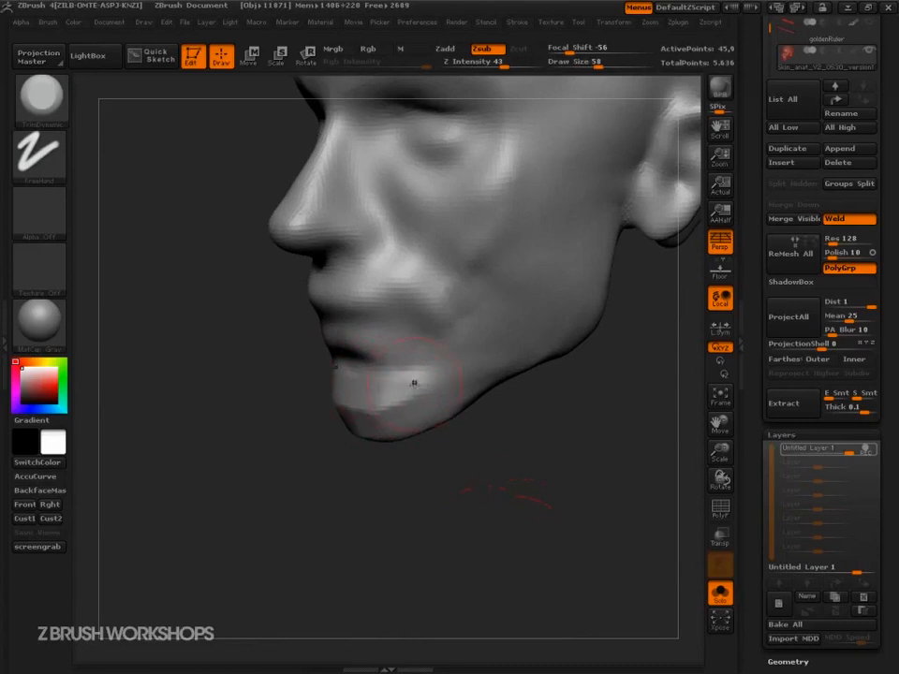
Smooth the trimmed planes on the front and side of the chin.
{"action": "mouse_move", "coordinate": [474, 432]}
{"action": "left_mouse_down", "text": "shift"}
{"action": "mouse_move", "coordinate": [450, 481]}
{"action": "mouse_move", "coordinate": [472, 503]}
{"action": "mouse_move", "coordinate": [497, 497]}
{"action": "left_mouse_up", "text": "shift"}
{"action": "mouse_move", "coordinate": [430, 456]}
{"action": "left_mouse_down", "text": "shift"}
{"action": "mouse_move", "coordinate": [411, 431]}
{"action": "mouse_move", "coordinate": [370, 425]}
{"action": "mouse_move", "coordinate": [367, 414]}
{"action": "mouse_move", "coordinate": [400, 429]}
{"action": "left_mouse_up", "text": "shift"}
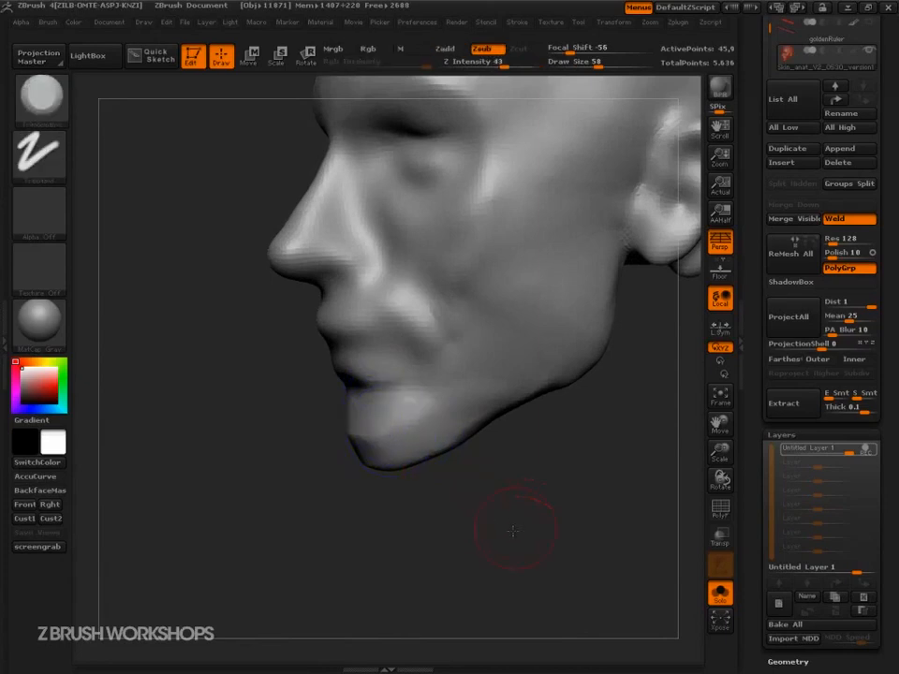
{"action": "left_click_drag", "start_coordinate": [514, 526], "coordinate": [482, 520], "text": "alt"}
Carve the line between the lips and short creases below the mouth corners with the Dam_Standard brush at draw size 47.
{"action": "key", "text": "b"}
{"action": "key", "text": "d"}
{"action": "key", "text": "s"}
{"action": "left_click_drag", "start_coordinate": [501, 467], "coordinate": [641, 541], "text": "shift"}
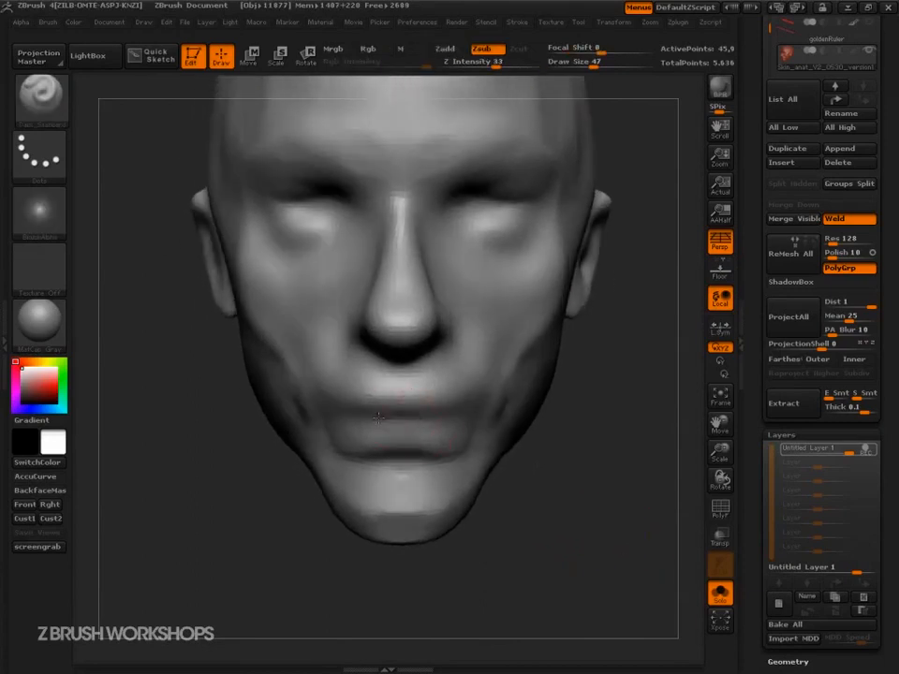
{"action": "left_click_drag", "start_coordinate": [400, 415], "coordinate": [318, 418]}
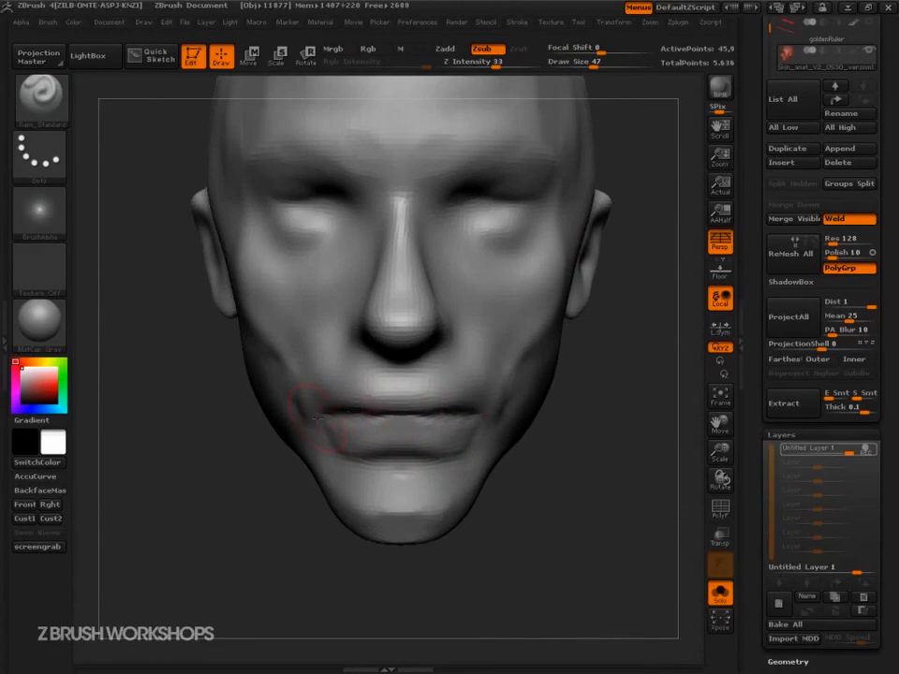
{"action": "mouse_move", "coordinate": [592, 469]}
{"action": "left_mouse_down"}
{"action": "mouse_move", "coordinate": [480, 433]}
{"action": "mouse_move", "coordinate": [465, 471]}
{"action": "left_mouse_up"}
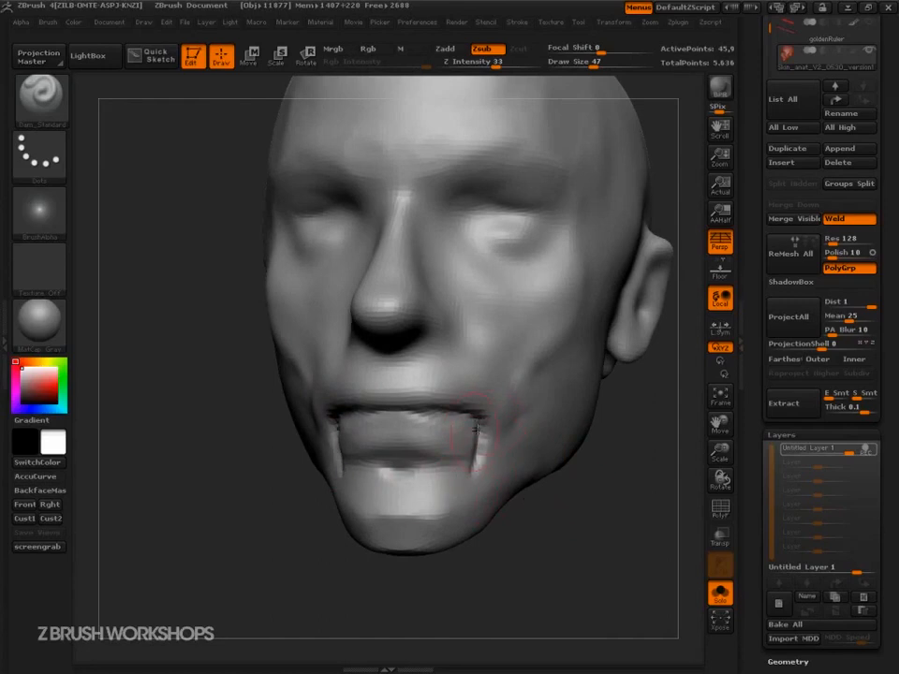
Flatten the lips with TrimDynamic at draw size 47 and smooth the hard creases beside the lower lip.
{"action": "key", "text": "b"}
{"action": "key", "text": "t"}
{"action": "key", "text": "d"}
{"action": "left_click_drag", "start_coordinate": [407, 401], "coordinate": [453, 407]}
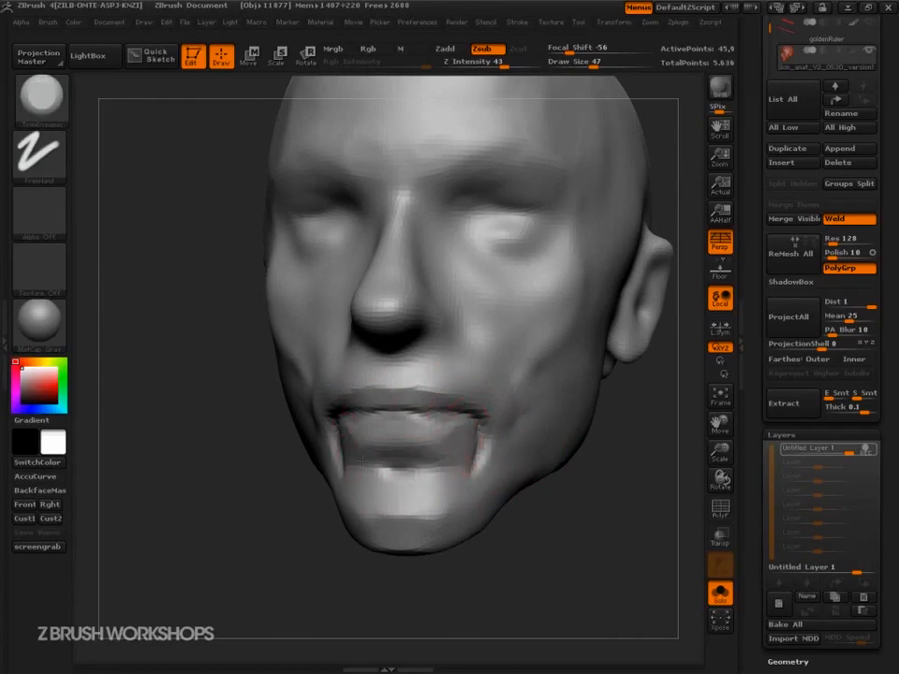
{"action": "left_click_drag", "start_coordinate": [534, 510], "coordinate": [491, 504]}
{"action": "mouse_move", "coordinate": [466, 464]}
{"action": "left_mouse_down", "text": "shift"}
{"action": "mouse_move", "coordinate": [453, 460]}
{"action": "mouse_move", "coordinate": [434, 481]}
{"action": "mouse_move", "coordinate": [422, 448]}
{"action": "mouse_move", "coordinate": [403, 455]}
{"action": "left_mouse_up", "text": "shift"}
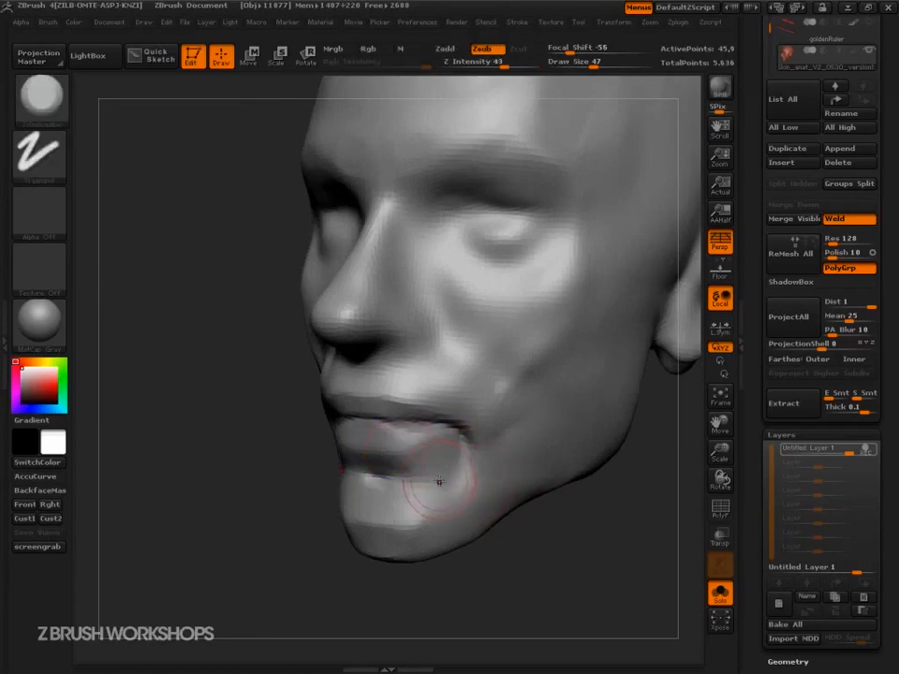
Deepen the mouth line out to the corners with Dam_Standard and smooth the surrounding lip surface.
{"action": "key", "text": "b"}
{"action": "key", "text": "d"}
{"action": "key", "text": "s"}
{"action": "mouse_move", "coordinate": [442, 436]}
{"action": "left_mouse_down", "text": "shift"}
{"action": "mouse_move", "coordinate": [442, 447]}
{"action": "mouse_move", "coordinate": [451, 436]}
{"action": "left_mouse_up", "text": "shift"}
{"action": "left_click_drag", "start_coordinate": [535, 543], "coordinate": [596, 577]}
{"action": "left_click_drag", "start_coordinate": [324, 420], "coordinate": [401, 425]}
{"action": "mouse_move", "coordinate": [304, 531]}
{"action": "left_mouse_down"}
{"action": "mouse_move", "coordinate": [329, 518]}
{"action": "mouse_move", "coordinate": [427, 506]}
{"action": "left_mouse_up"}
{"action": "left_click_drag", "start_coordinate": [481, 438], "coordinate": [492, 425]}
{"action": "left_click_drag", "start_coordinate": [368, 427], "coordinate": [340, 425], "text": "shift"}
{"action": "left_click_drag", "start_coordinate": [457, 439], "coordinate": [511, 426]}
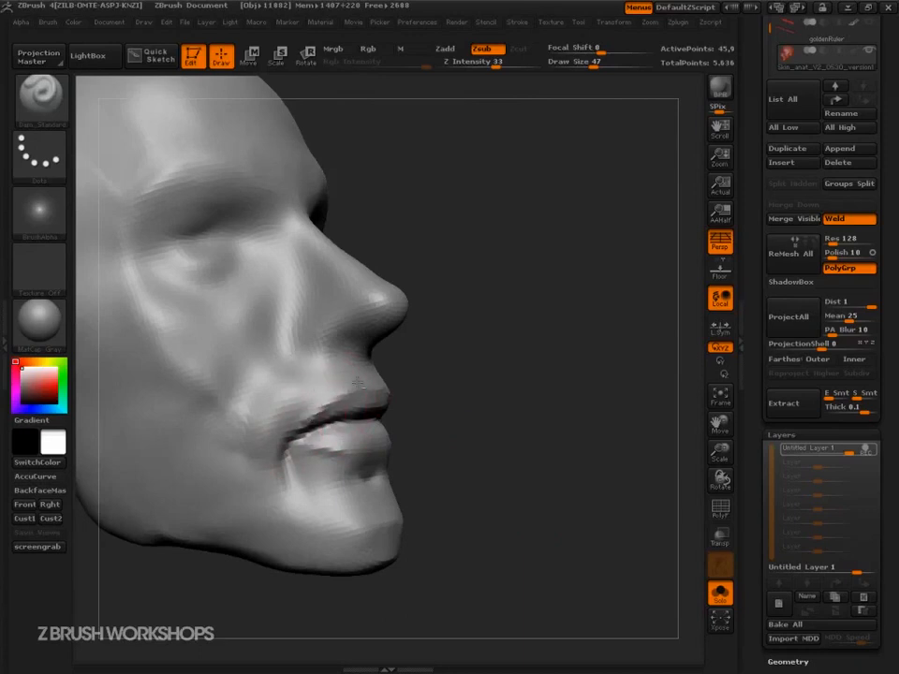
Carve the philtrum groove beneath the nose and refine the mouth corners with Dam_Standard.
{"action": "left_click_drag", "start_coordinate": [407, 380], "coordinate": [403, 379]}
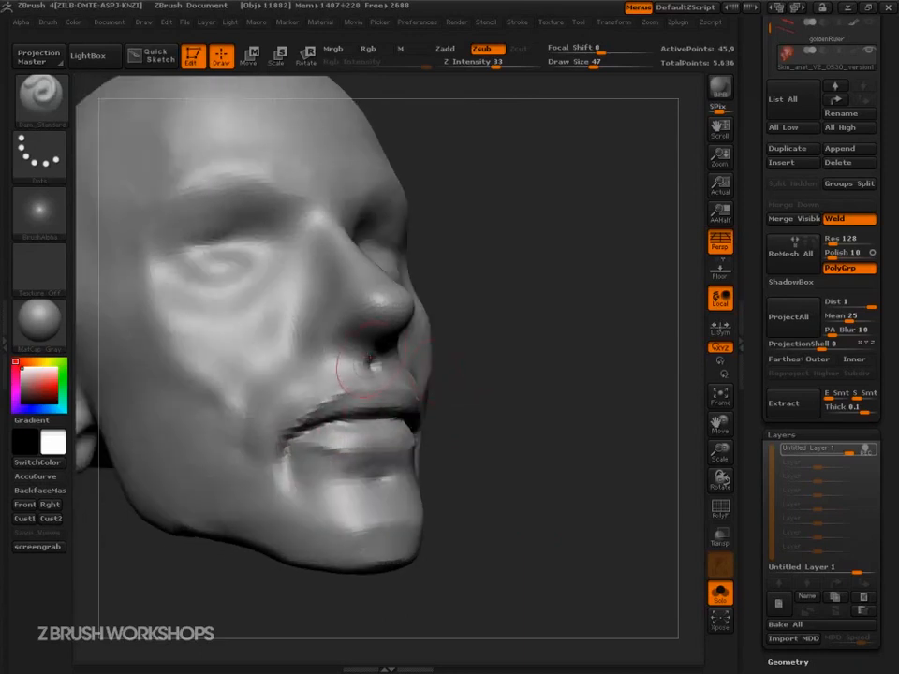
{"action": "left_click_drag", "start_coordinate": [489, 485], "coordinate": [470, 488]}
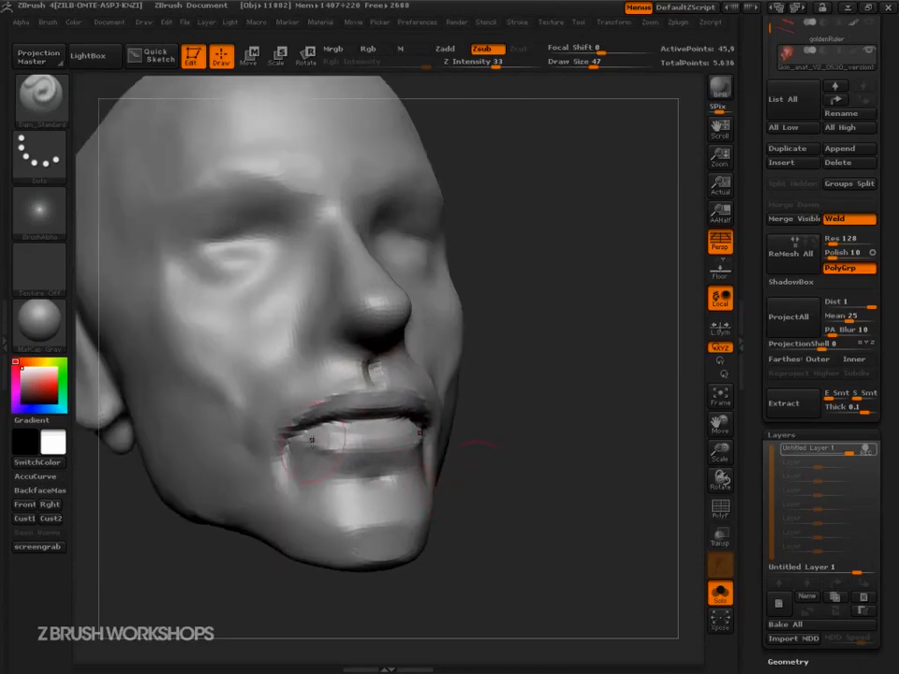
{"action": "left_click_drag", "start_coordinate": [439, 430], "coordinate": [478, 442]}
{"action": "left_click_drag", "start_coordinate": [535, 424], "coordinate": [538, 461]}
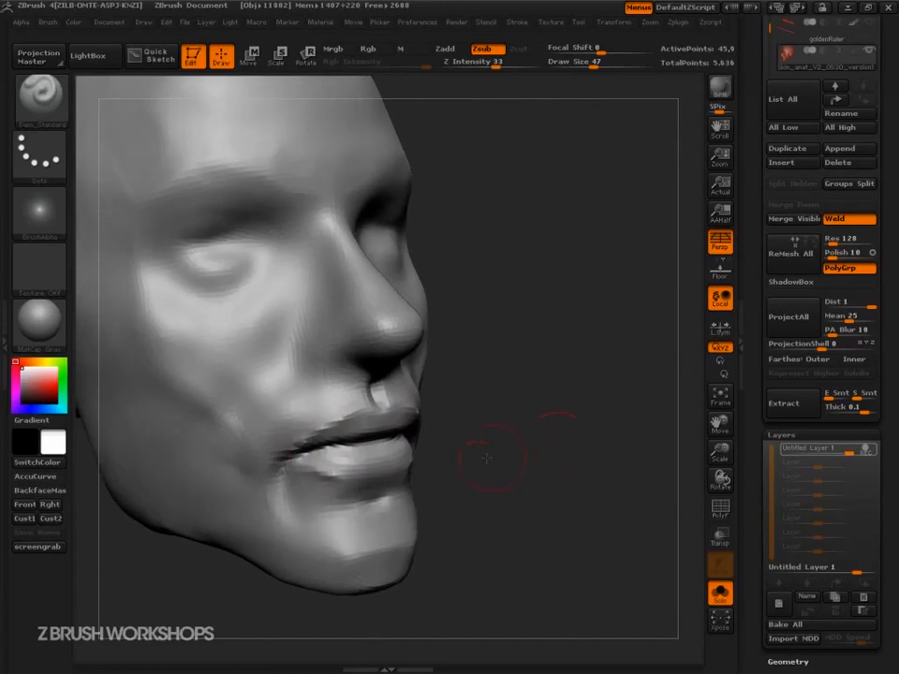
Carve a crease from above the upper lip down to the mouth corner with Dam_Standard at draw size 35.
{"action": "left_click_drag", "start_coordinate": [305, 404], "coordinate": [283, 448]}
{"action": "left_click_drag", "start_coordinate": [305, 403], "coordinate": [283, 441]}
{"action": "left_click_drag", "start_coordinate": [466, 369], "coordinate": [389, 364]}
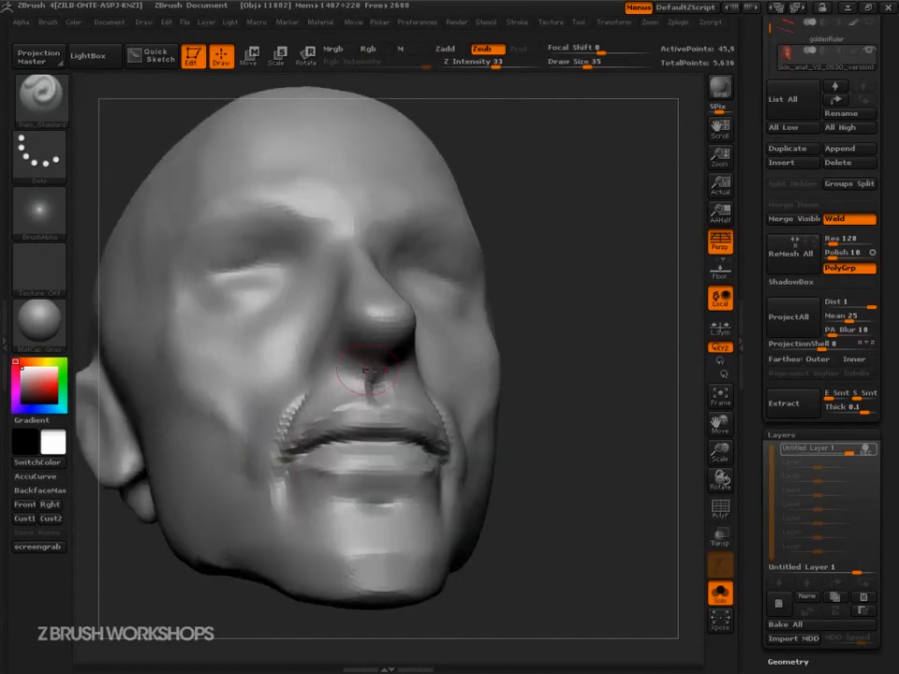
{"action": "left_click_drag", "start_coordinate": [506, 302], "coordinate": [546, 296]}
Define the underside of the nose and the curved outline of the nostril wing with Dam_Standard.
{"action": "left_click_drag", "start_coordinate": [368, 344], "coordinate": [343, 369]}
{"action": "mouse_move", "coordinate": [464, 340]}
{"action": "left_mouse_down"}
{"action": "mouse_move", "coordinate": [501, 395]}
{"action": "mouse_move", "coordinate": [492, 402]}
{"action": "mouse_move", "coordinate": [391, 367]}
{"action": "mouse_move", "coordinate": [385, 393]}
{"action": "left_mouse_up"}
{"action": "mouse_move", "coordinate": [343, 324]}
{"action": "left_mouse_down"}
{"action": "mouse_move", "coordinate": [332, 347]}
{"action": "mouse_move", "coordinate": [322, 343]}
{"action": "mouse_move", "coordinate": [319, 376]}
{"action": "left_mouse_up"}
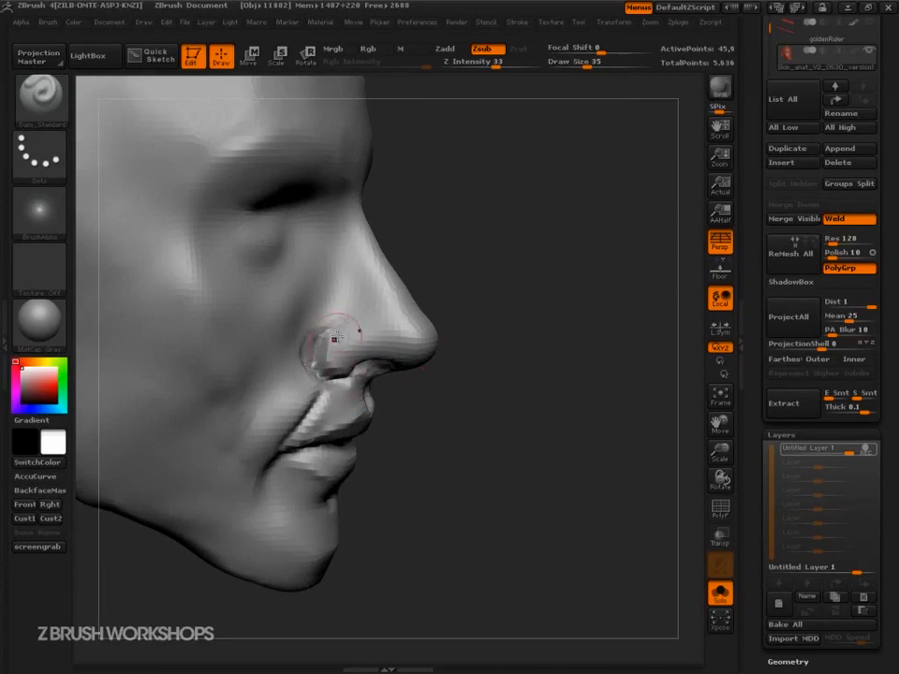
{"action": "left_click_drag", "start_coordinate": [433, 311], "coordinate": [454, 310]}
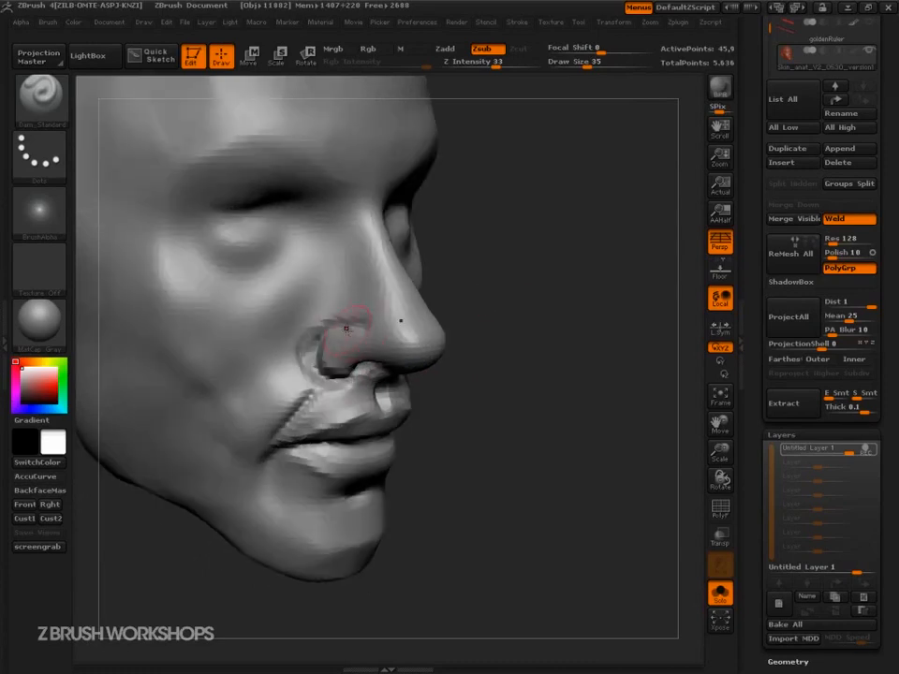
Hide the skin layer to examine the muscles around the nose and mouth, and return to the isolated skin subtool.
{"action": "left_click_drag", "start_coordinate": [781, 187], "coordinate": [781, 347]}
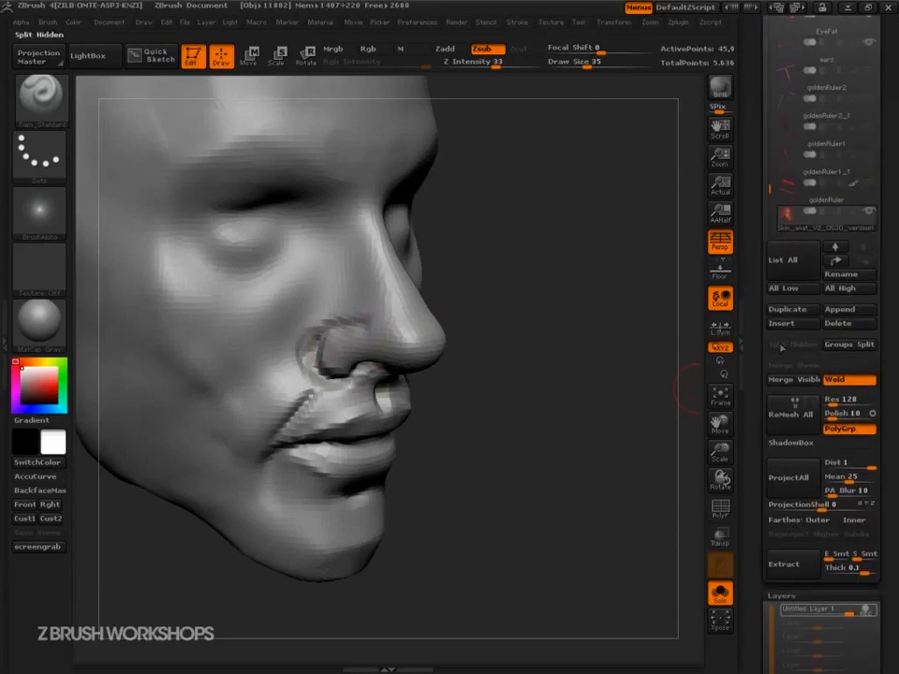
{"action": "left_click", "coordinate": [719, 596]}
{"action": "left_click", "coordinate": [782, 195]}
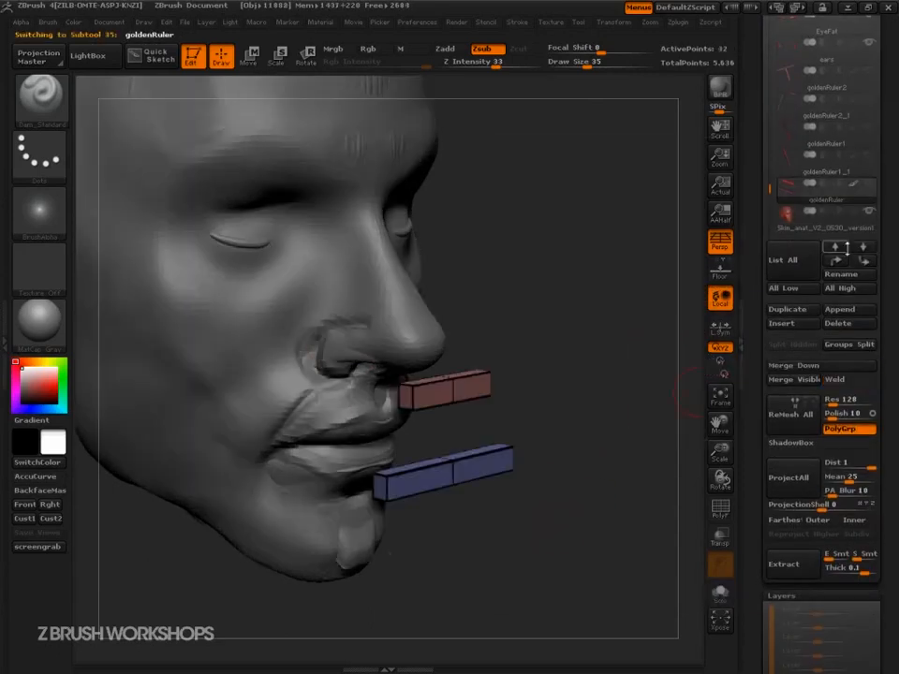
{"action": "left_click", "coordinate": [869, 213]}
{"action": "mouse_move", "coordinate": [605, 492]}
{"action": "left_mouse_down"}
{"action": "mouse_move", "coordinate": [521, 525]}
{"action": "mouse_move", "coordinate": [594, 574]}
{"action": "mouse_move", "coordinate": [560, 572]}
{"action": "left_mouse_up"}
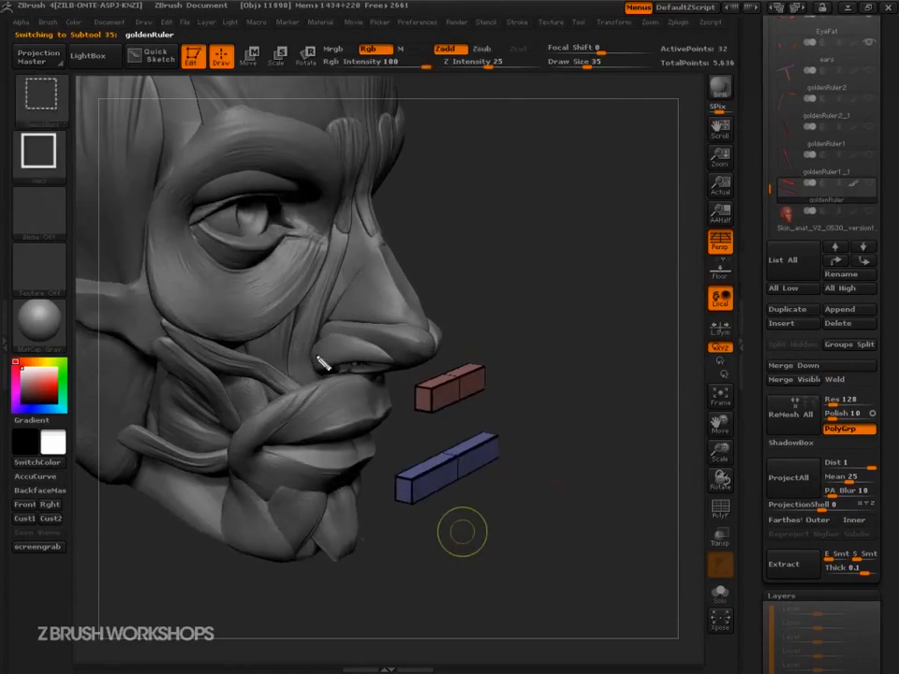
{"action": "left_click_drag", "start_coordinate": [321, 349], "coordinate": [302, 401], "text": "ctrl"}
{"action": "key", "text": "Escape"}
{"action": "mouse_move", "coordinate": [510, 564]}
{"action": "left_mouse_down"}
{"action": "mouse_move", "coordinate": [544, 554]}
{"action": "mouse_move", "coordinate": [590, 578]}
{"action": "mouse_move", "coordinate": [568, 583]}
{"action": "mouse_move", "coordinate": [596, 590]}
{"action": "mouse_move", "coordinate": [602, 574]}
{"action": "left_mouse_up"}
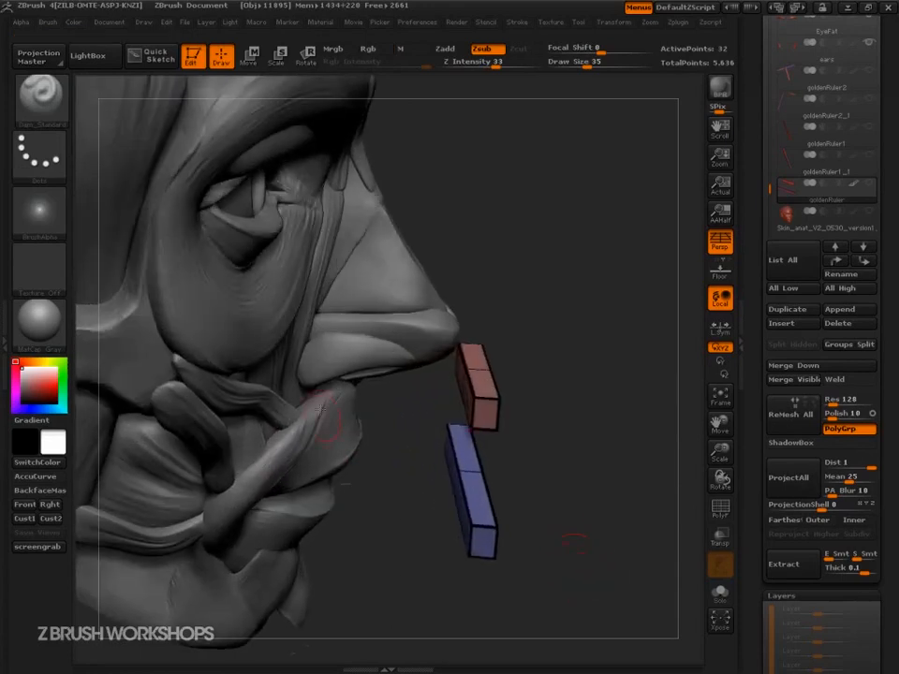
{"action": "left_click", "coordinate": [778, 226]}
{"action": "left_click_drag", "start_coordinate": [600, 456], "coordinate": [553, 564]}
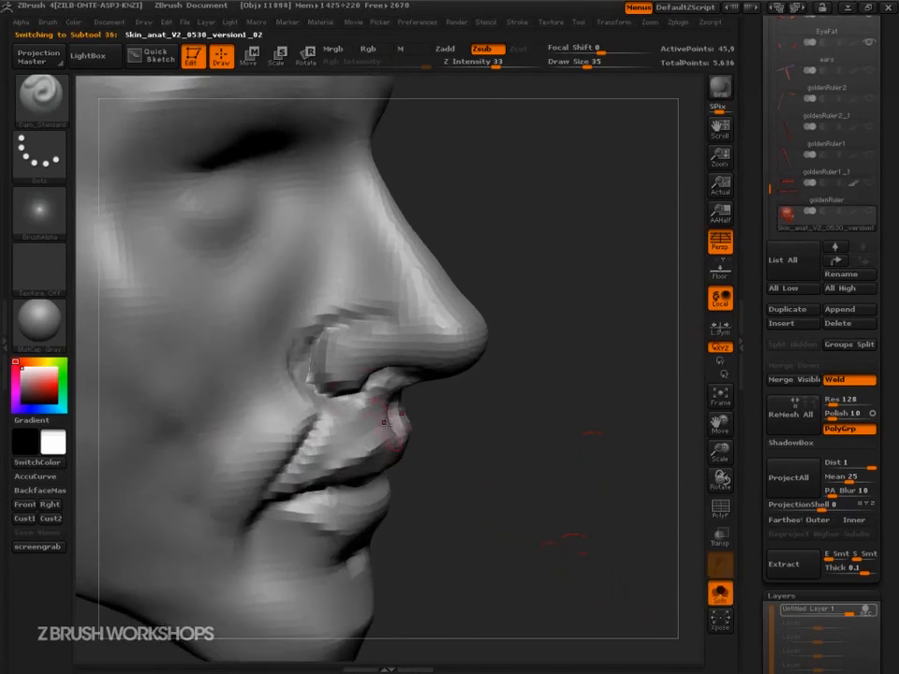
{"action": "key", "text": "ctrl+shift"}
{"action": "mouse_move", "coordinate": [321, 350]}
{"action": "left_mouse_down", "text": "ctrl+shift"}
{"action": "mouse_move", "coordinate": [330, 384]}
{"action": "mouse_move", "coordinate": [363, 404]}
{"action": "mouse_move", "coordinate": [379, 386]}
{"action": "left_mouse_up", "text": "ctrl+shift"}
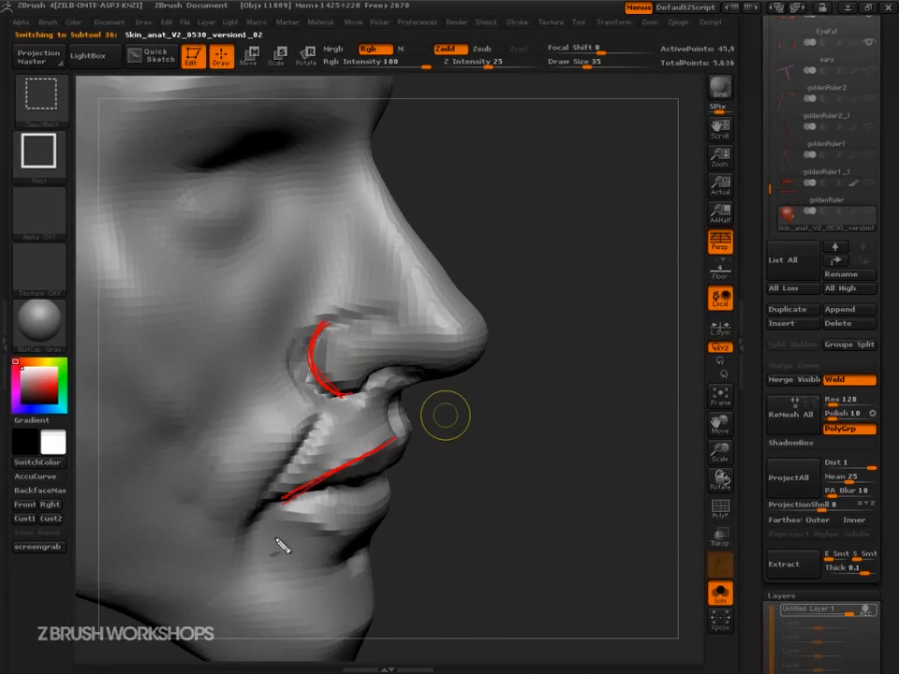
{"action": "mouse_move", "coordinate": [373, 323]}
{"action": "left_mouse_down", "text": "ctrl+shift"}
{"action": "mouse_move", "coordinate": [291, 367]}
{"action": "mouse_move", "coordinate": [240, 486]}
{"action": "left_mouse_up", "text": "ctrl+shift"}
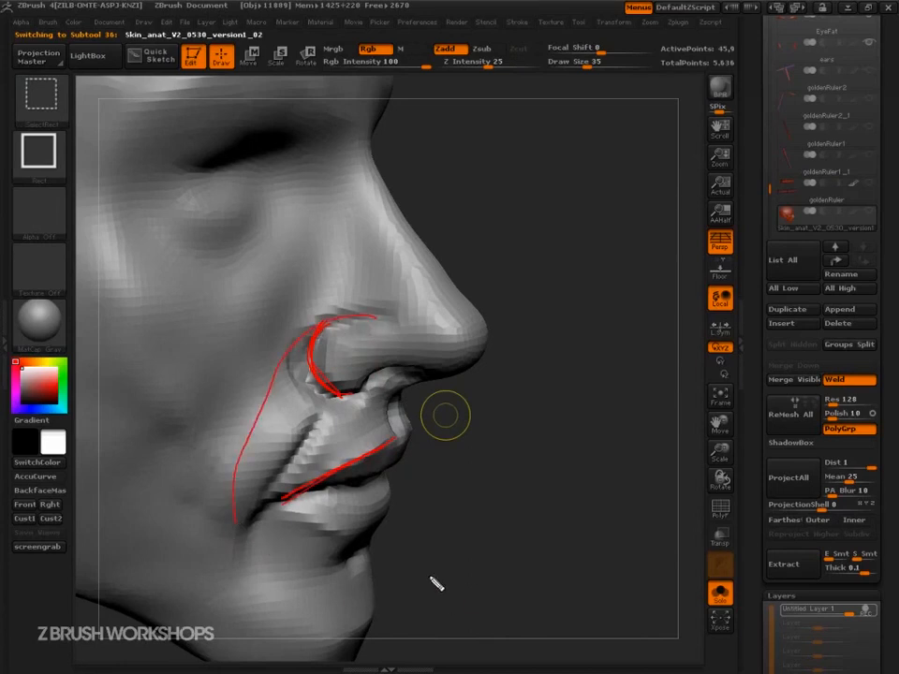
{"action": "mouse_move", "coordinate": [253, 468]}
{"action": "left_mouse_down"}
{"action": "mouse_move", "coordinate": [305, 474]}
{"action": "mouse_move", "coordinate": [282, 412]}
{"action": "mouse_move", "coordinate": [341, 438]}
{"action": "mouse_move", "coordinate": [372, 428]}
{"action": "left_mouse_up"}
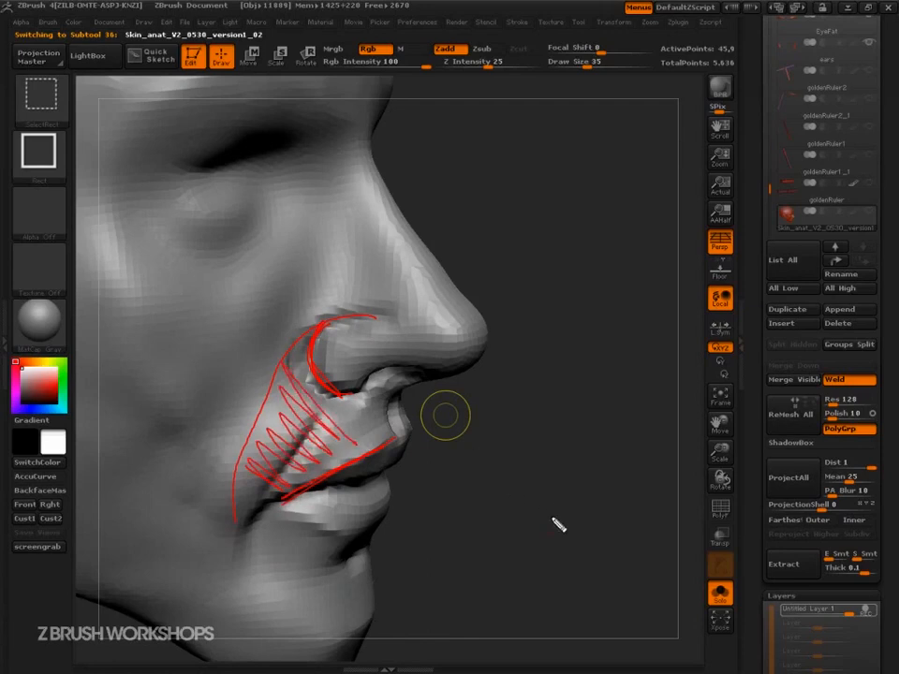
{"action": "key", "text": "Escape"}
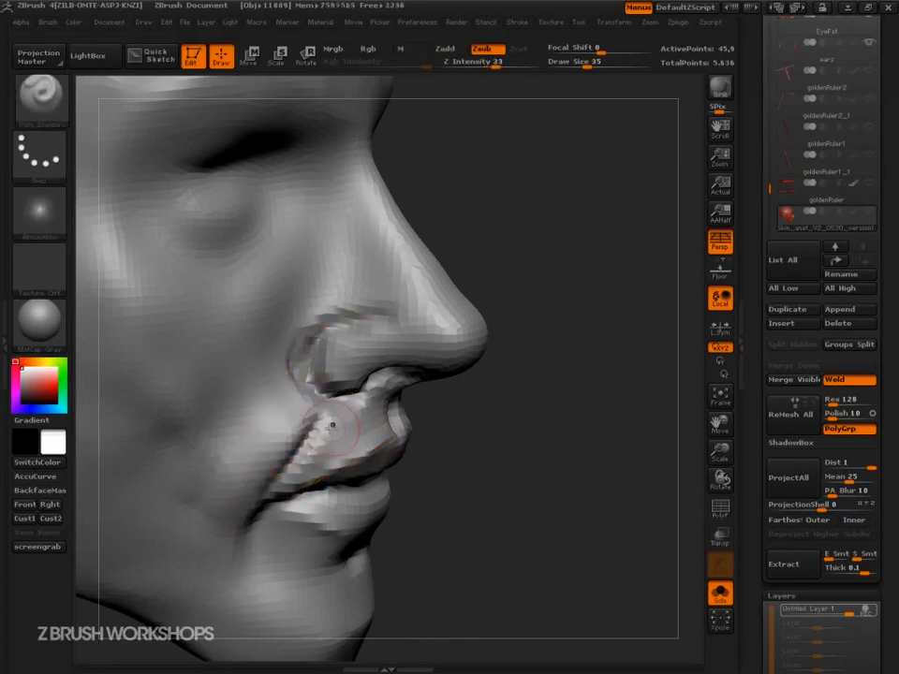
Flatten the area between the nostril wing, upper lip and mouth corner with TrimDynamic at draw size 65.
{"action": "key", "text": "b"}
{"action": "key", "text": "t"}
{"action": "key", "text": "d"}
{"action": "key", "text": "s"}
{"action": "mouse_move", "coordinate": [331, 414]}
{"action": "left_mouse_down"}
{"action": "mouse_move", "coordinate": [345, 414]}
{"action": "mouse_move", "coordinate": [319, 422]}
{"action": "mouse_move", "coordinate": [298, 451]}
{"action": "mouse_move", "coordinate": [266, 466]}
{"action": "left_mouse_up"}
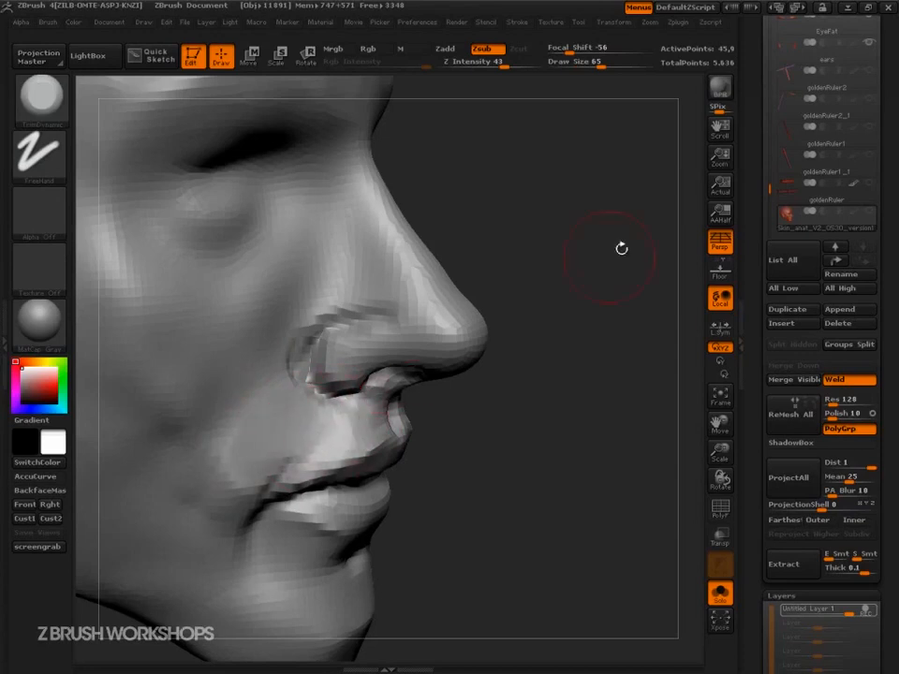
{"action": "left_click_drag", "start_coordinate": [768, 195], "coordinate": [770, 44]}
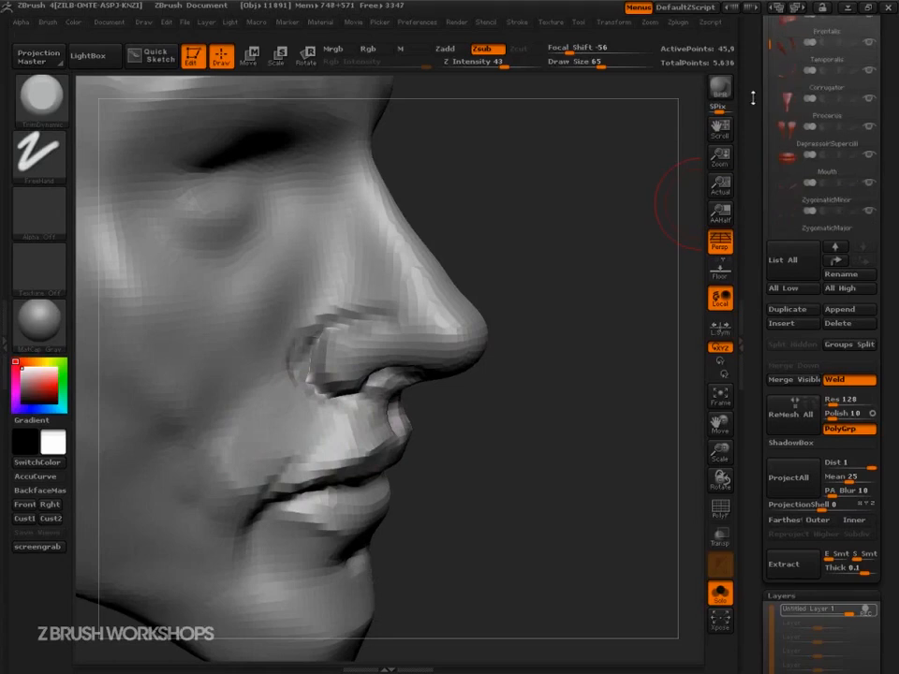
{"action": "left_click_drag", "start_coordinate": [750, 106], "coordinate": [753, 206]}
{"action": "left_click_drag", "start_coordinate": [771, 145], "coordinate": [781, 310]}
Smooth the cheek below the nostril wing and flatten the area beside the mouth corner.
{"action": "mouse_move", "coordinate": [834, 127]}
{"action": "left_click_drag", "start_coordinate": [556, 476], "coordinate": [492, 467]}
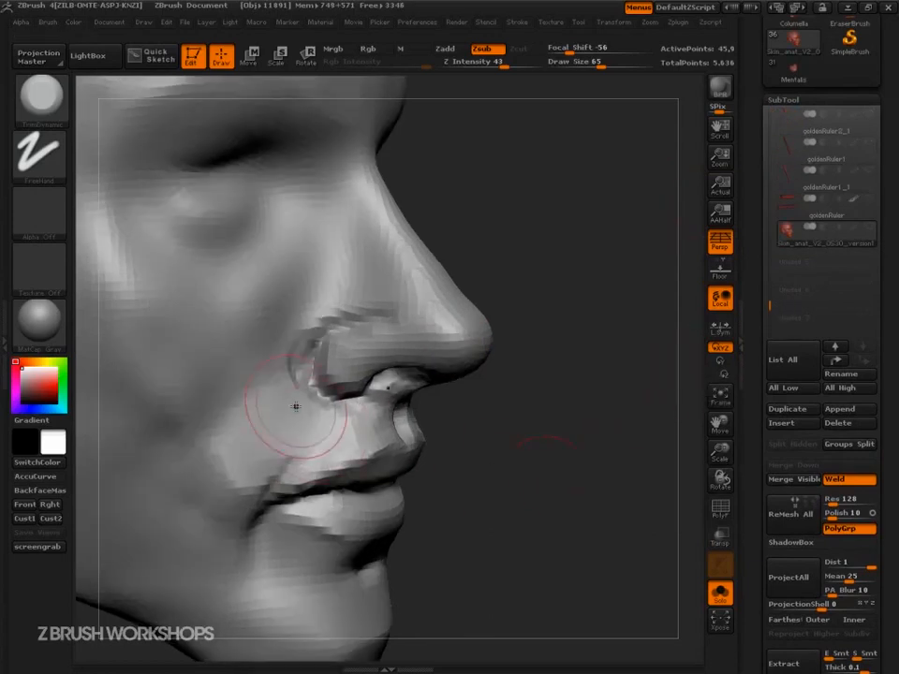
{"action": "left_click_drag", "start_coordinate": [301, 401], "coordinate": [282, 424], "text": "shift"}
{"action": "left_click_drag", "start_coordinate": [237, 450], "coordinate": [233, 484]}
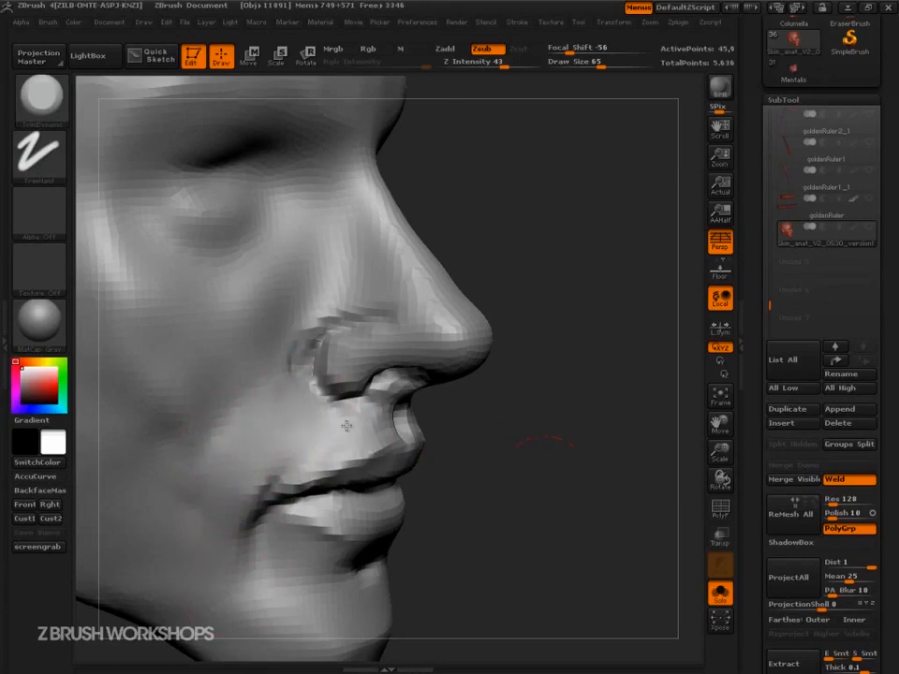
Soften the outer edge of the nostril wing where it meets the cheek, using draw size 44.
{"action": "left_click_drag", "start_coordinate": [471, 452], "coordinate": [551, 468]}
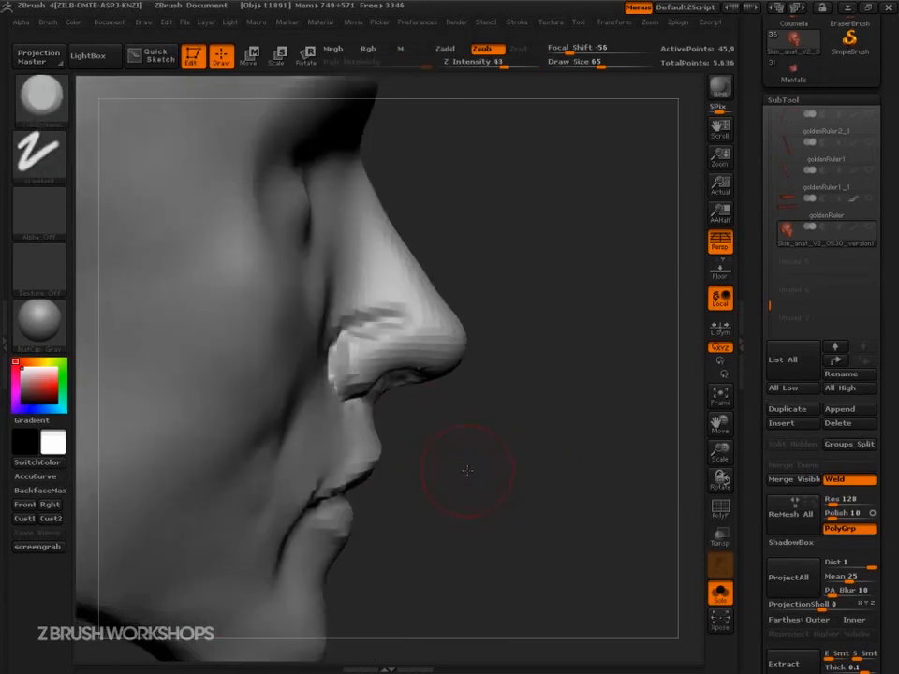
{"action": "left_click_drag", "start_coordinate": [465, 474], "coordinate": [442, 470]}
{"action": "key", "text": "s"}
{"action": "left_click", "coordinate": [320, 374]}
{"action": "mouse_move", "coordinate": [323, 375]}
{"action": "left_mouse_down", "text": "shift"}
{"action": "mouse_move", "coordinate": [341, 314]}
{"action": "mouse_move", "coordinate": [299, 385]}
{"action": "mouse_move", "coordinate": [355, 309]}
{"action": "mouse_move", "coordinate": [321, 346]}
{"action": "mouse_move", "coordinate": [318, 411]}
{"action": "mouse_move", "coordinate": [318, 332]}
{"action": "mouse_move", "coordinate": [315, 408]}
{"action": "mouse_move", "coordinate": [321, 341]}
{"action": "left_mouse_up", "text": "shift"}
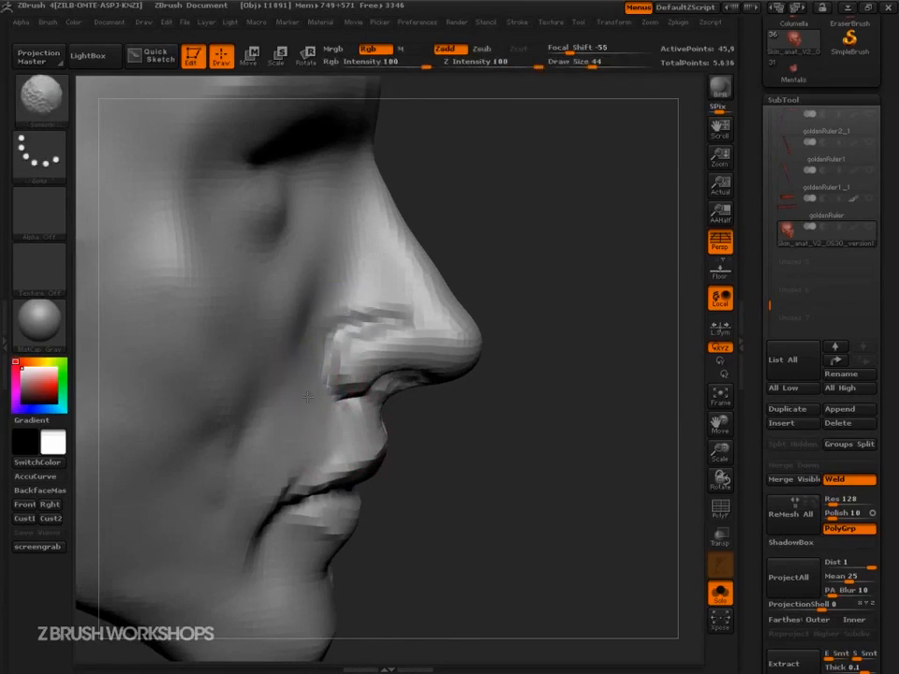
{"action": "left_click_drag", "start_coordinate": [467, 454], "coordinate": [538, 491]}
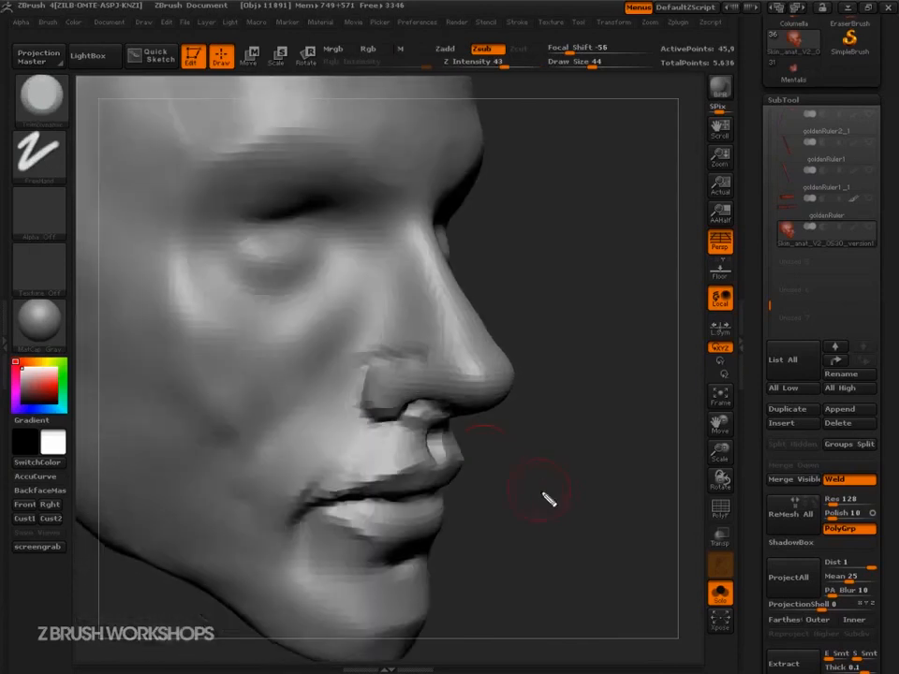
{"action": "left_click_drag", "start_coordinate": [354, 231], "coordinate": [377, 414], "text": "ctrl+shift"}
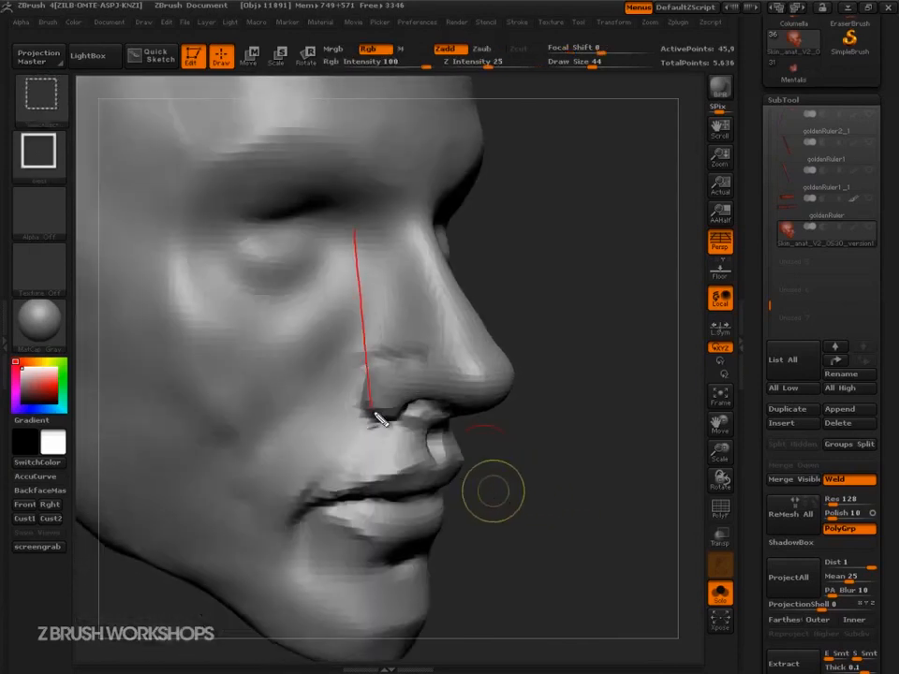
{"action": "left_click_drag", "start_coordinate": [485, 390], "coordinate": [406, 228], "text": "ctrl+shift"}
{"action": "left_click_drag", "start_coordinate": [353, 432], "coordinate": [235, 439], "text": "ctrl+shift"}
{"action": "mouse_move", "coordinate": [178, 333]}
{"action": "left_mouse_down", "text": "ctrl+shift"}
{"action": "mouse_move", "coordinate": [324, 330]}
{"action": "mouse_move", "coordinate": [195, 376]}
{"action": "mouse_move", "coordinate": [426, 370]}
{"action": "left_mouse_up", "text": "ctrl+shift"}
{"action": "mouse_move", "coordinate": [278, 327]}
{"action": "left_mouse_down", "text": "ctrl+shift"}
{"action": "mouse_move", "coordinate": [302, 437]}
{"action": "mouse_move", "coordinate": [339, 518]}
{"action": "left_mouse_up", "text": "ctrl+shift"}
{"action": "key", "text": "Escape"}
{"action": "left_click_drag", "start_coordinate": [590, 526], "coordinate": [536, 476]}
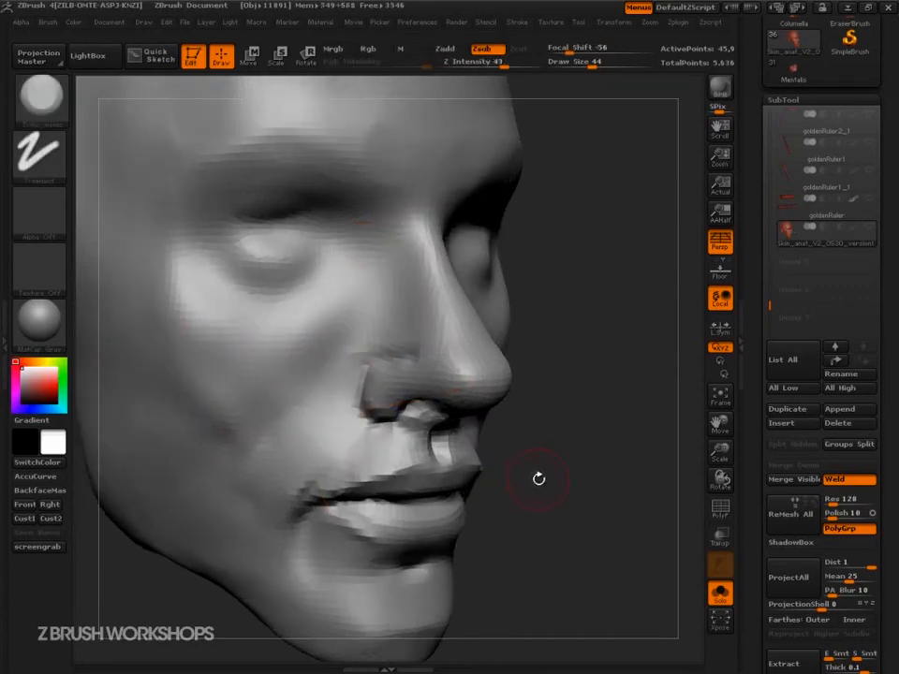
{"action": "key", "text": "ctrl+shift+d"}
{"action": "mouse_move", "coordinate": [191, 343]}
{"action": "left_mouse_down"}
{"action": "mouse_move", "coordinate": [297, 514]}
{"action": "mouse_move", "coordinate": [382, 342]}
{"action": "mouse_move", "coordinate": [192, 343]}
{"action": "left_mouse_up"}
{"action": "key", "text": "Escape"}
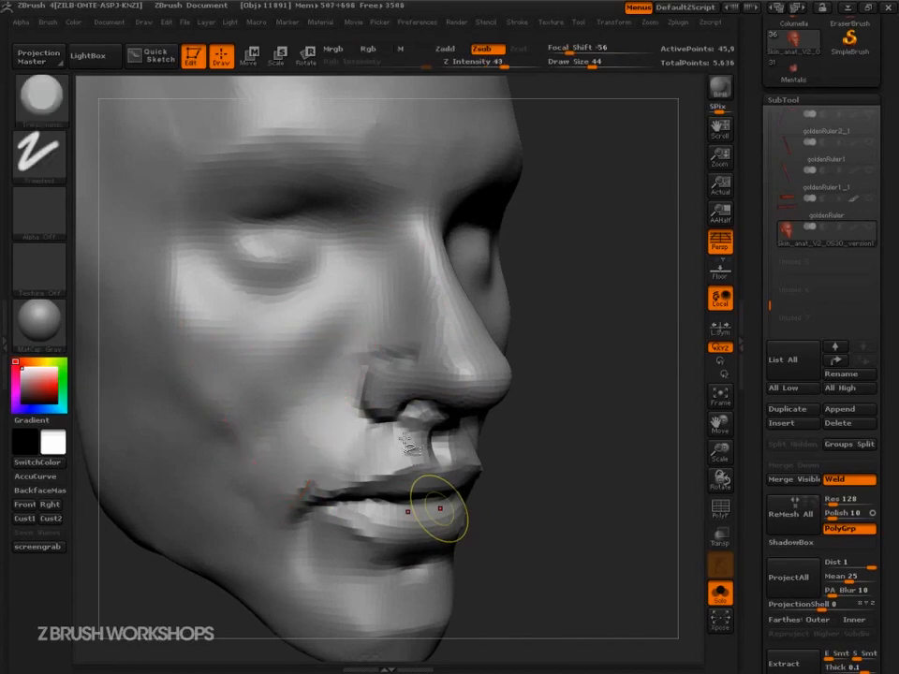
Build up the cheek along the nasolabial fold, from beside the nose towards the mouth corner, with the Clay brush at draw size 59.
{"action": "key", "text": "s"}
{"action": "left_click_drag", "start_coordinate": [422, 437], "coordinate": [429, 437]}
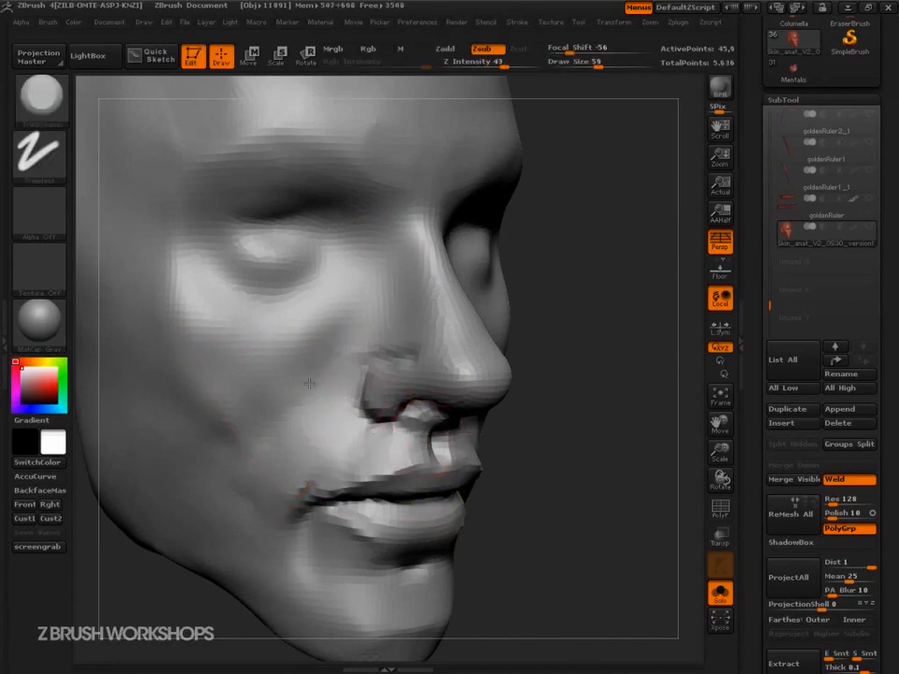
{"action": "key", "text": "b"}
{"action": "key", "text": "c"}
{"action": "key", "text": "l"}
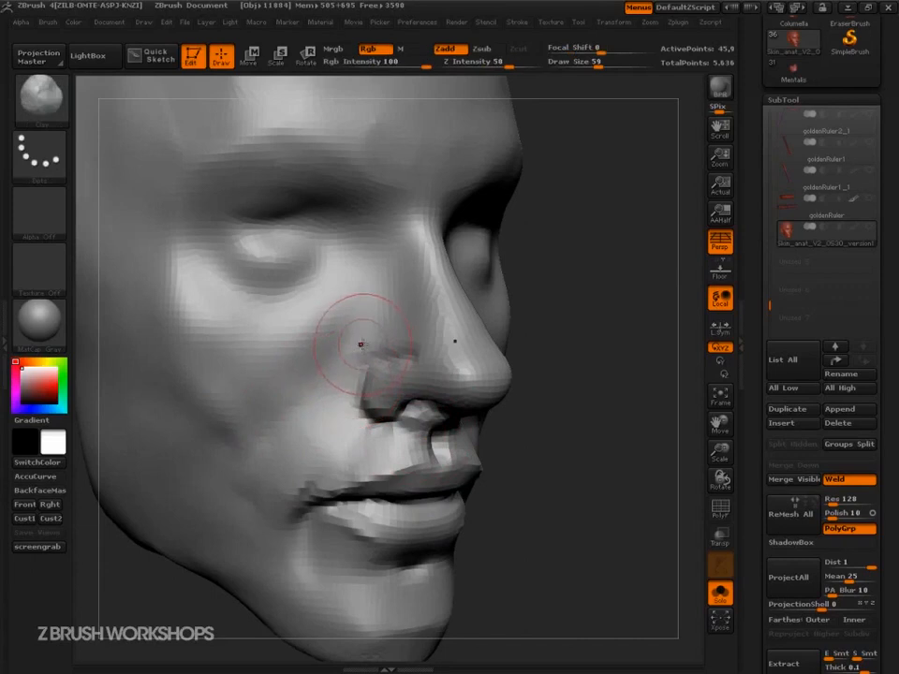
{"action": "left_click_drag", "start_coordinate": [267, 431], "coordinate": [257, 438]}
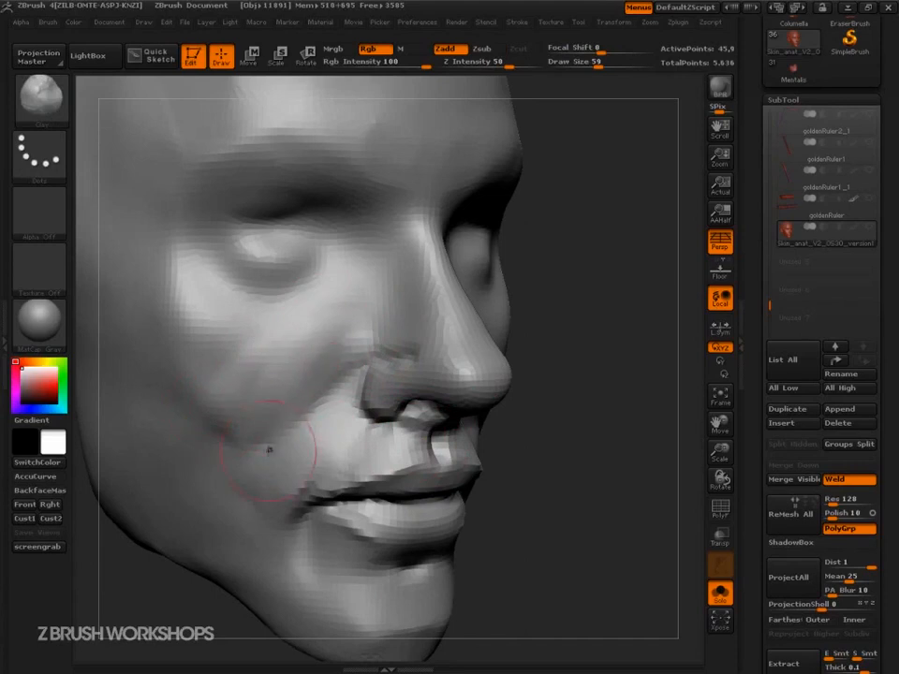
Smooth the built-up cheek outside the nasolabial fold with the brush at draw size 86.
{"action": "key", "text": "bracketright"}
{"action": "key", "text": "bracketright"}
{"action": "left_click_drag", "start_coordinate": [180, 380], "coordinate": [272, 441], "text": "alt"}
{"action": "mouse_move", "coordinate": [327, 324]}
{"action": "left_mouse_down"}
{"action": "mouse_move", "coordinate": [329, 355]}
{"action": "mouse_move", "coordinate": [359, 330]}
{"action": "mouse_move", "coordinate": [344, 318]}
{"action": "mouse_move", "coordinate": [284, 369]}
{"action": "mouse_move", "coordinate": [218, 461]}
{"action": "left_mouse_up"}
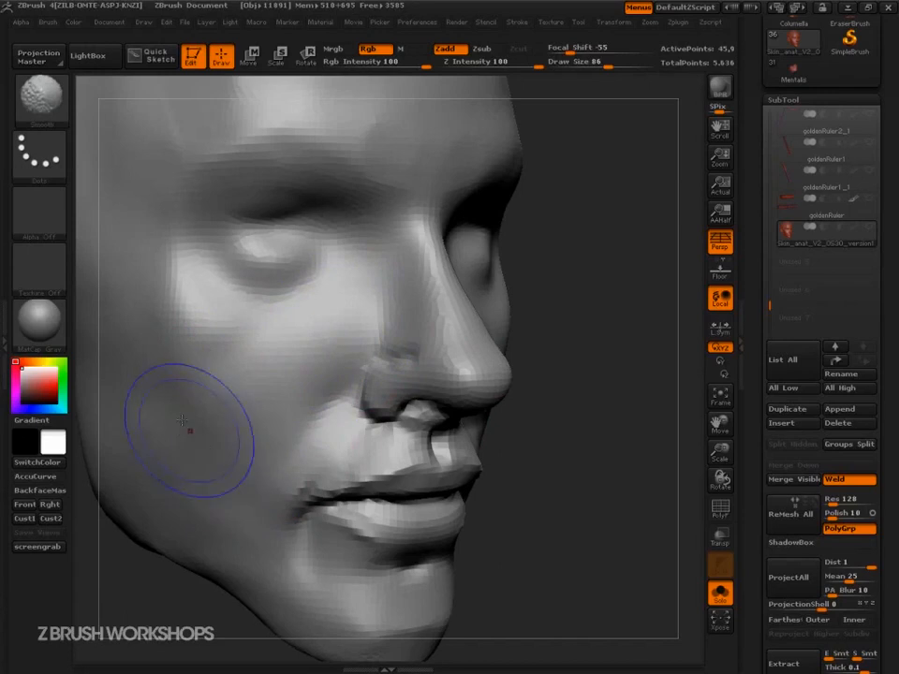
{"action": "mouse_move", "coordinate": [598, 480]}
{"action": "left_mouse_down", "text": "alt"}
{"action": "mouse_move", "coordinate": [560, 456]}
{"action": "mouse_move", "coordinate": [546, 460]}
{"action": "mouse_move", "coordinate": [586, 478]}
{"action": "mouse_move", "coordinate": [568, 420]}
{"action": "left_mouse_up", "text": "alt"}
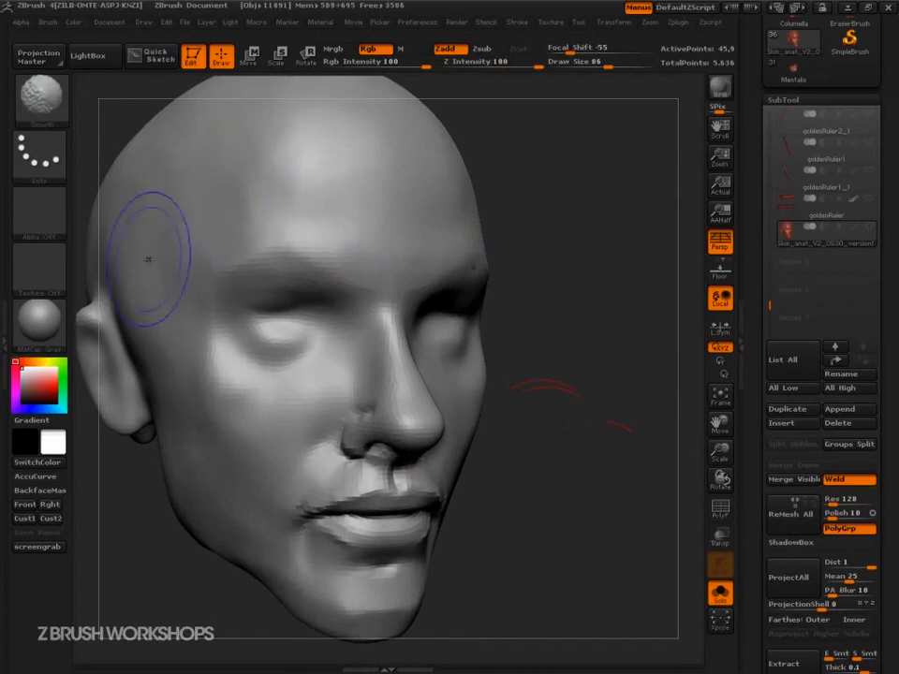
{"action": "mouse_move", "coordinate": [509, 437]}
{"action": "left_mouse_down"}
{"action": "mouse_move", "coordinate": [544, 473]}
{"action": "mouse_move", "coordinate": [580, 486]}
{"action": "mouse_move", "coordinate": [588, 534]}
{"action": "mouse_move", "coordinate": [571, 532]}
{"action": "mouse_move", "coordinate": [582, 548]}
{"action": "mouse_move", "coordinate": [590, 508]}
{"action": "mouse_move", "coordinate": [583, 506]}
{"action": "mouse_move", "coordinate": [613, 519]}
{"action": "mouse_move", "coordinate": [607, 541]}
{"action": "left_mouse_up"}
{"action": "key", "text": "s"}
{"action": "key", "text": "ctrl+d"}
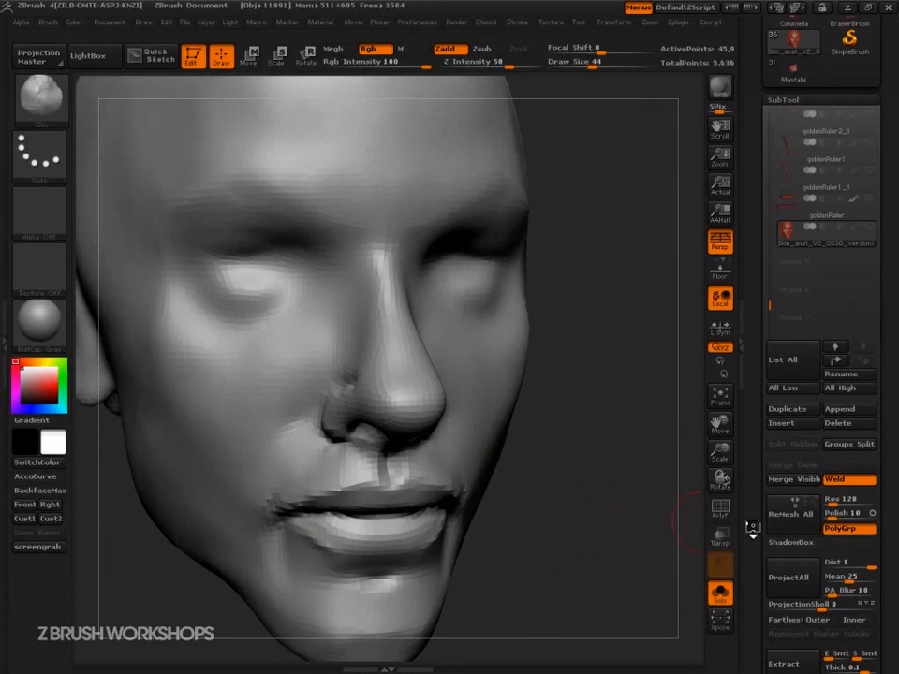
{"action": "left_click_drag", "start_coordinate": [752, 527], "coordinate": [752, 152]}
{"action": "left_click", "coordinate": [795, 548]}
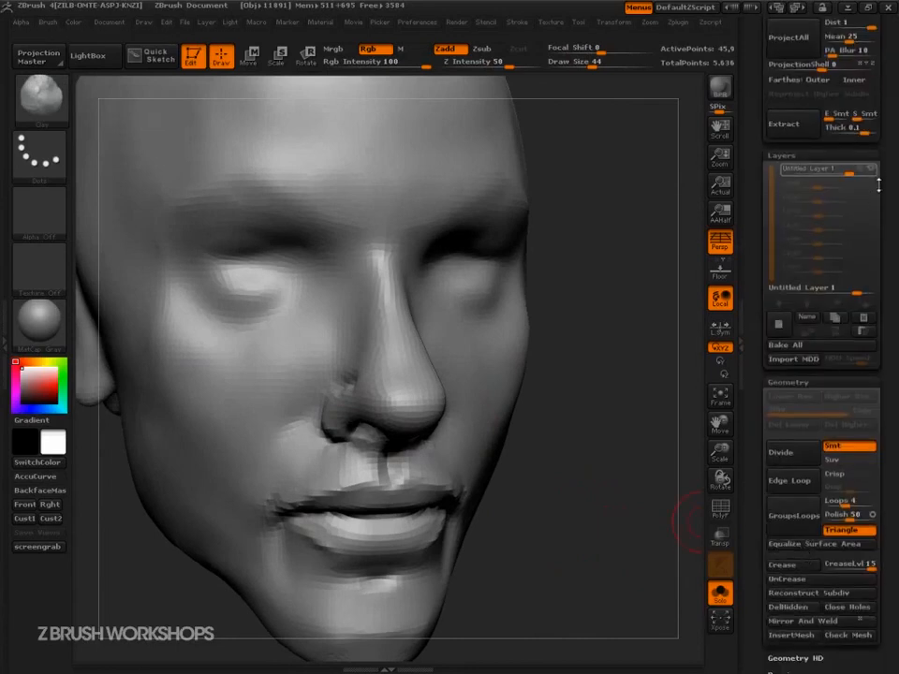
{"action": "left_click", "coordinate": [795, 456]}
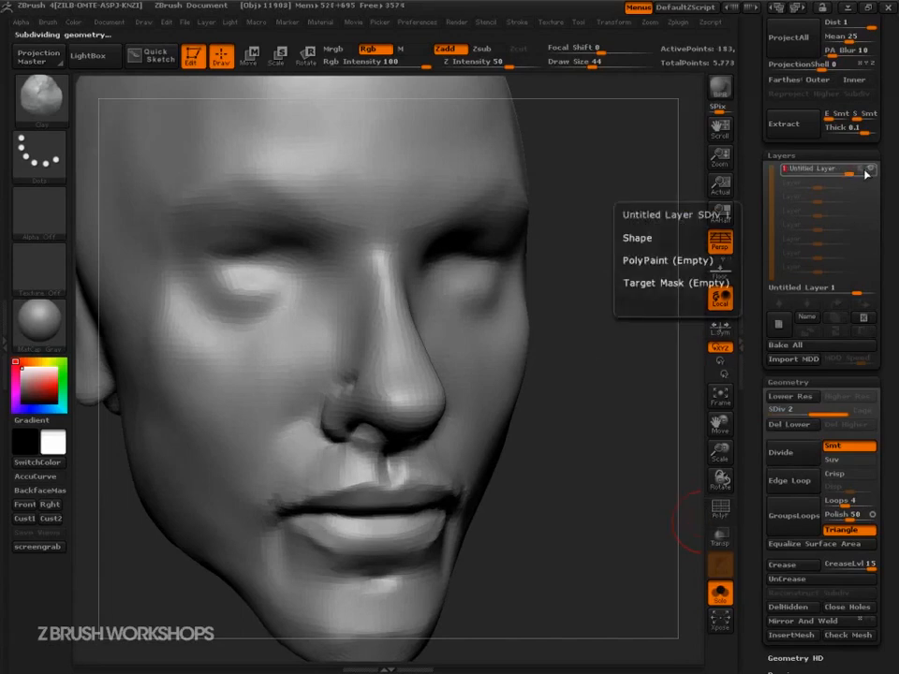
{"action": "key", "text": "shift+d"}
{"action": "left_click", "coordinate": [870, 173]}
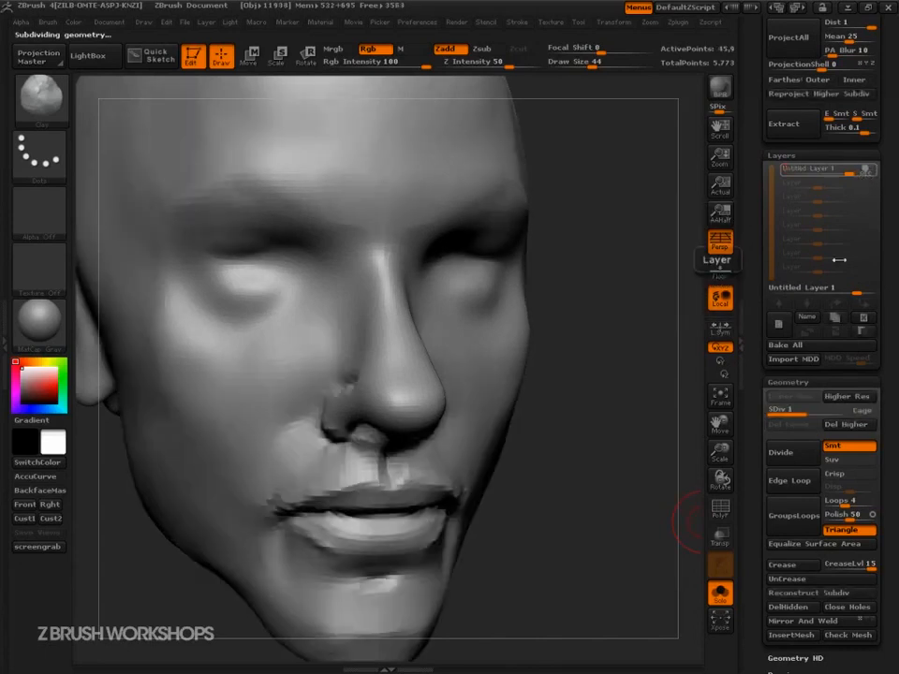
{"action": "left_click_drag", "start_coordinate": [813, 411], "coordinate": [842, 410]}
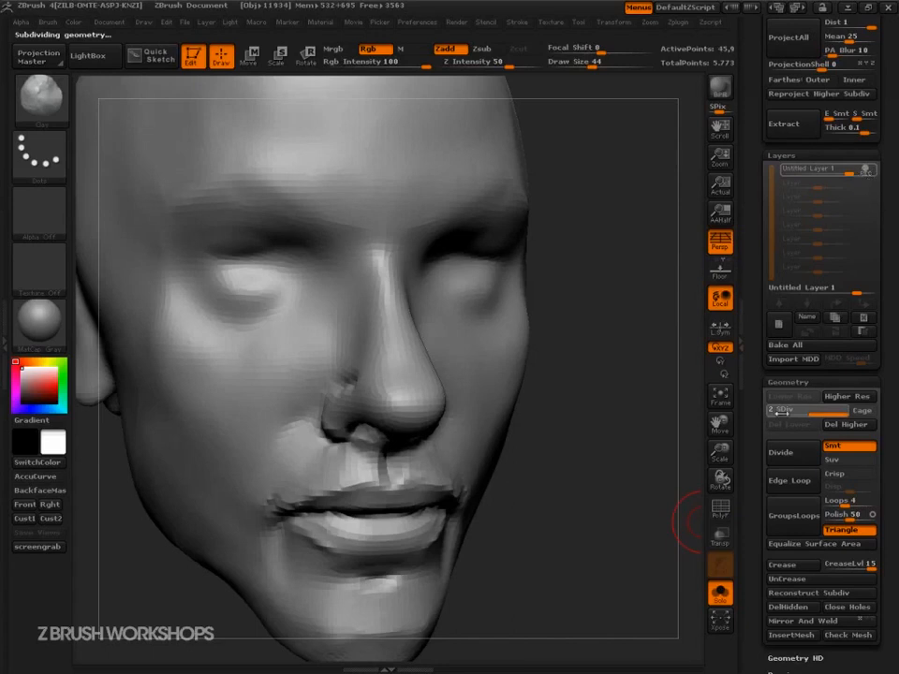
{"action": "left_click_drag", "start_coordinate": [806, 418], "coordinate": [784, 418]}
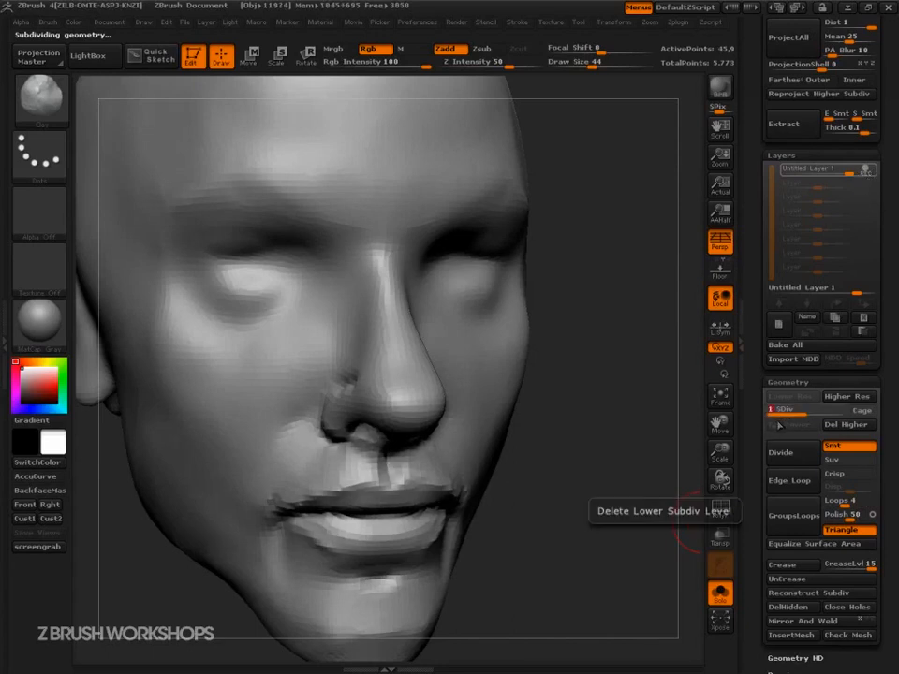
{"action": "mouse_move", "coordinate": [865, 175]}
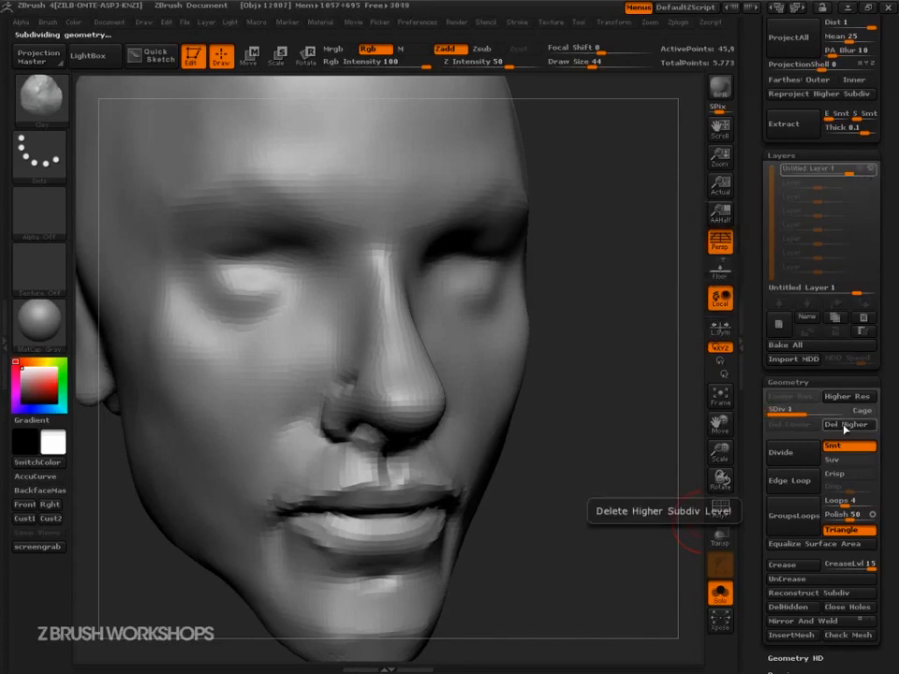
{"action": "left_click", "coordinate": [846, 427]}
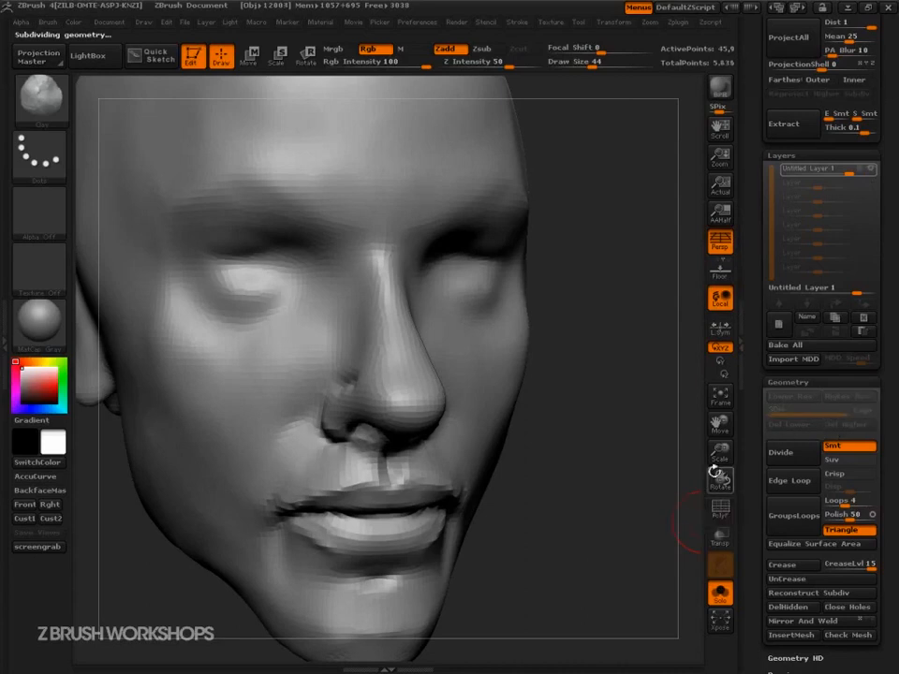
Bake all layers into the skin mesh and divide it to subdivision level 2.
{"action": "left_click", "coordinate": [785, 345]}
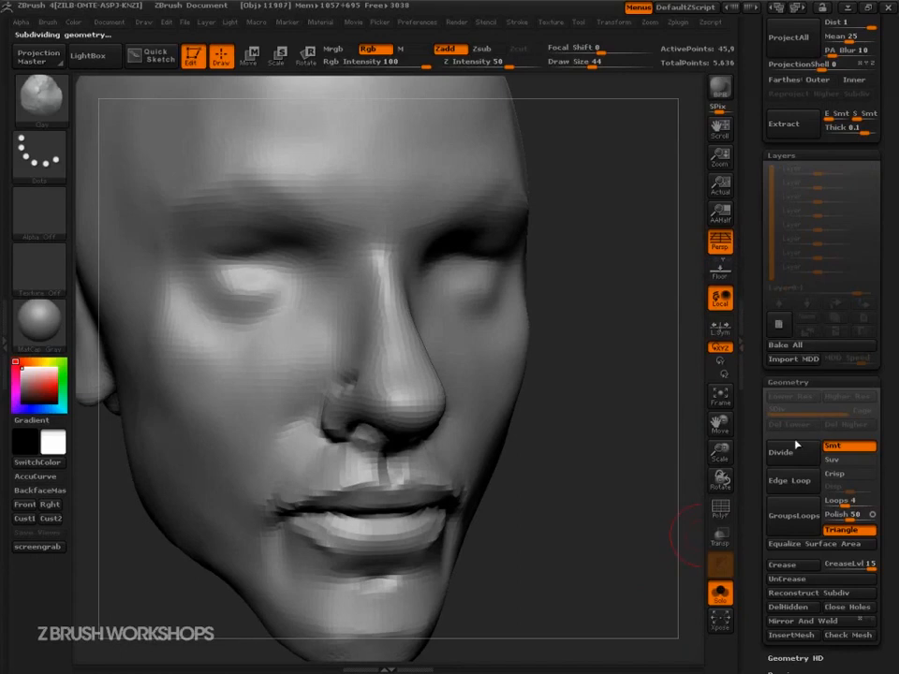
{"action": "mouse_move", "coordinate": [634, 552]}
{"action": "left_mouse_down"}
{"action": "mouse_move", "coordinate": [614, 529]}
{"action": "mouse_move", "coordinate": [642, 542]}
{"action": "mouse_move", "coordinate": [636, 560]}
{"action": "mouse_move", "coordinate": [542, 494]}
{"action": "mouse_move", "coordinate": [572, 543]}
{"action": "mouse_move", "coordinate": [529, 510]}
{"action": "mouse_move", "coordinate": [597, 534]}
{"action": "mouse_move", "coordinate": [675, 607]}
{"action": "mouse_move", "coordinate": [637, 572]}
{"action": "mouse_move", "coordinate": [654, 577]}
{"action": "mouse_move", "coordinate": [603, 553]}
{"action": "mouse_move", "coordinate": [615, 554]}
{"action": "mouse_move", "coordinate": [637, 583]}
{"action": "left_mouse_up"}
Smooth and flatten the area between the nostril wing, upper lip and mouth corner with TrimDynamic at draw size 50.
{"action": "key", "text": "s"}
{"action": "left_click", "coordinate": [610, 554]}
{"action": "key", "text": "b"}
{"action": "key", "text": "t"}
{"action": "key", "text": "d"}
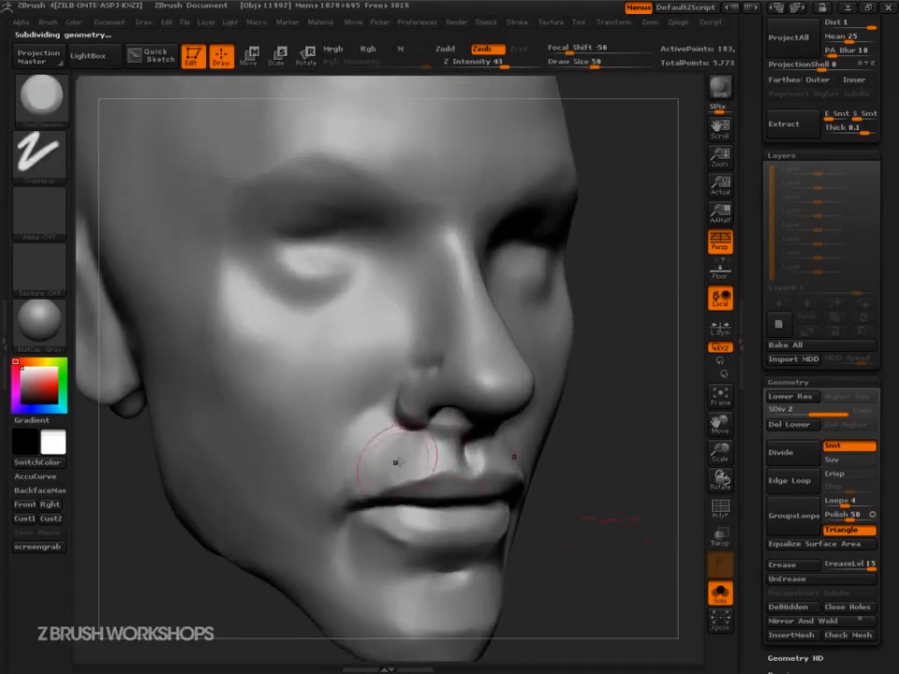
{"action": "left_click_drag", "start_coordinate": [362, 463], "coordinate": [373, 445], "text": "shift"}
{"action": "left_click_drag", "start_coordinate": [379, 436], "coordinate": [339, 485], "text": "shift"}
{"action": "left_click_drag", "start_coordinate": [398, 452], "coordinate": [338, 485]}
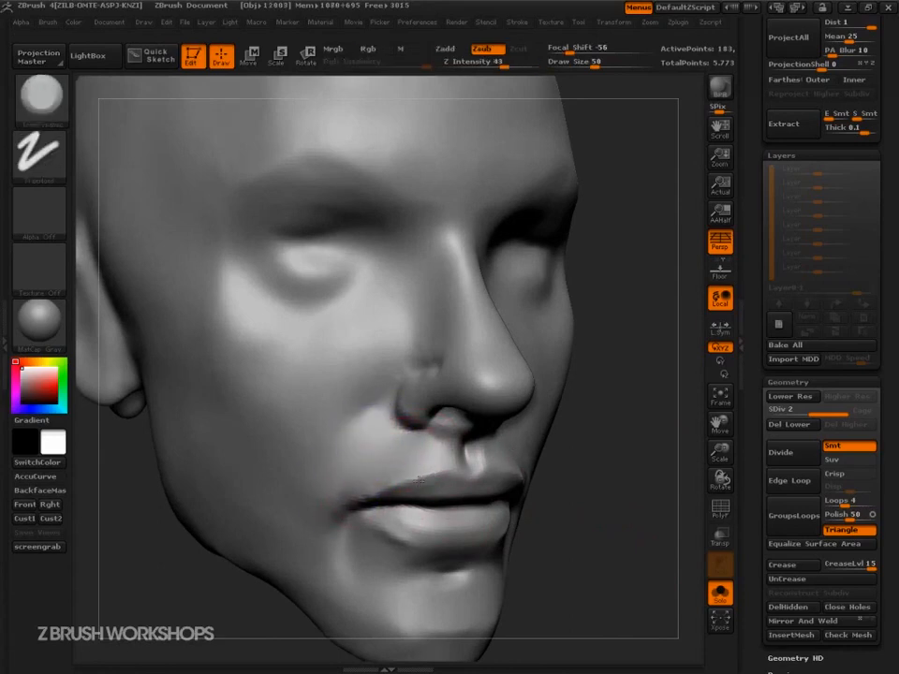
{"action": "left_click_drag", "start_coordinate": [417, 468], "coordinate": [375, 484]}
Flatten the skin below the nostril at draw size 30 and the area below the lower lip at draw size 48.
{"action": "key", "text": "s"}
{"action": "left_click_drag", "start_coordinate": [449, 433], "coordinate": [436, 435]}
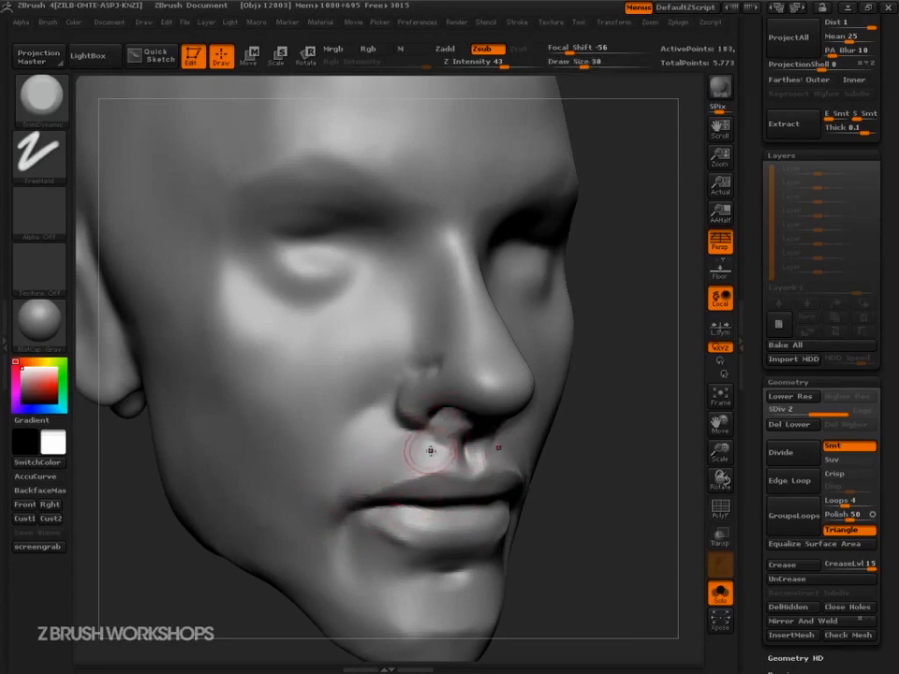
{"action": "key", "text": "]"}
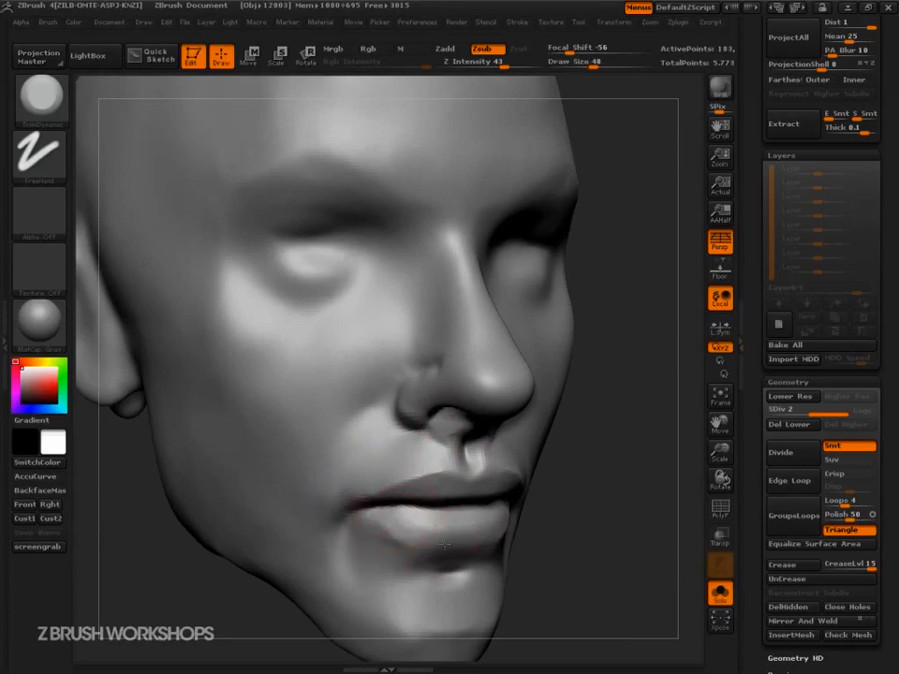
{"action": "mouse_move", "coordinate": [541, 544]}
{"action": "left_mouse_down", "text": "alt"}
{"action": "mouse_move", "coordinate": [518, 494]}
{"action": "mouse_move", "coordinate": [530, 497]}
{"action": "mouse_move", "coordinate": [546, 538]}
{"action": "left_mouse_up", "text": "alt"}
{"action": "left_click_drag", "start_coordinate": [467, 560], "coordinate": [416, 556]}
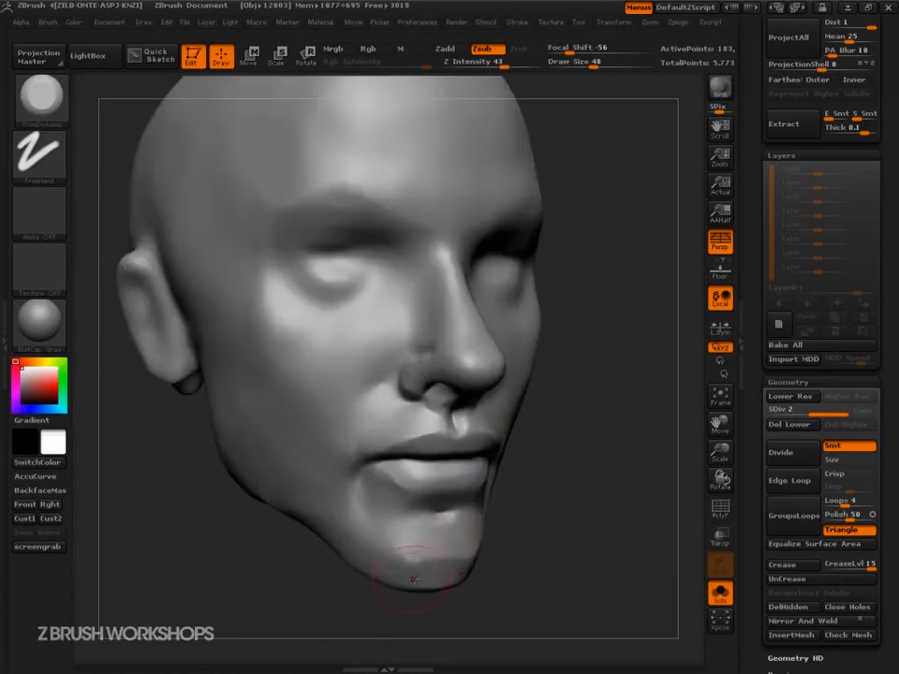
Choose the Move brush at draw size 88 and view the head straight from the front.
{"action": "key", "text": "s"}
{"action": "left_click", "coordinate": [477, 578]}
{"action": "key", "text": "b"}
{"action": "key", "text": "m"}
{"action": "key", "text": "v"}
{"action": "left_click_drag", "start_coordinate": [541, 587], "coordinate": [500, 587], "text": "shift"}
{"action": "key", "text": "s"}
{"action": "left_click", "coordinate": [517, 586]}
{"action": "key", "text": "s"}
{"action": "left_click", "coordinate": [456, 588]}
{"action": "left_click_drag", "start_coordinate": [584, 552], "coordinate": [514, 558], "text": "alt"}
Lower the skin mesh to subdivision level 1 and open the Morph Target options.
{"action": "left_click_drag", "start_coordinate": [751, 516], "coordinate": [771, 403]}
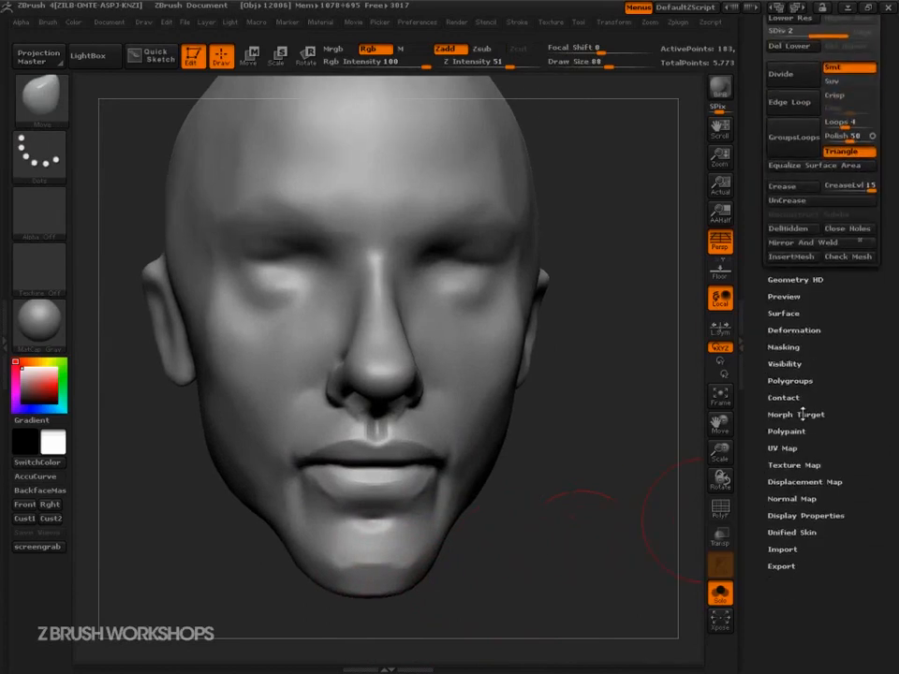
{"action": "left_click", "coordinate": [794, 414]}
{"action": "left_click", "coordinate": [784, 346]}
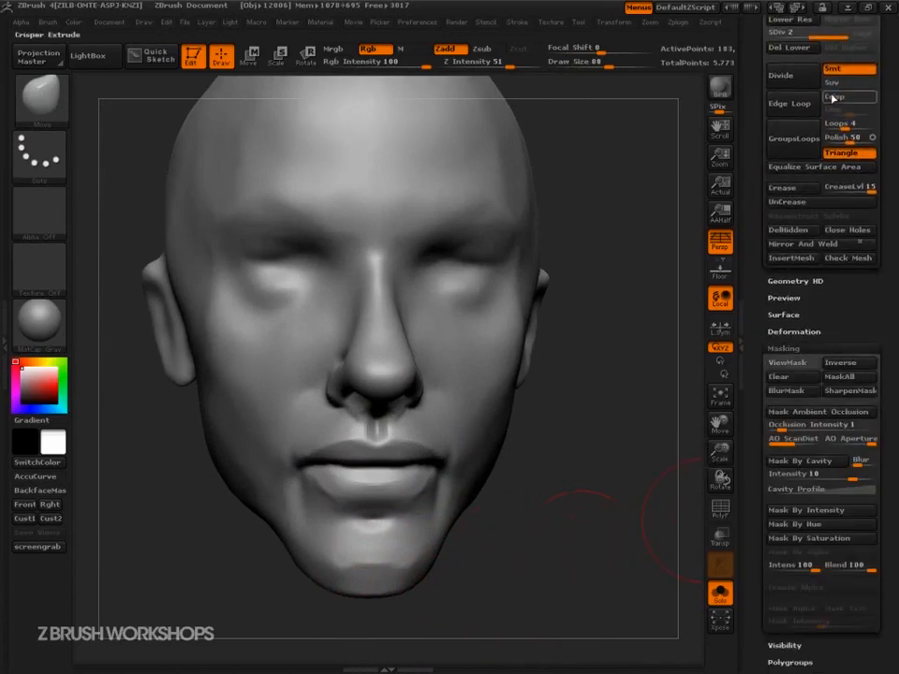
{"action": "left_click_drag", "start_coordinate": [824, 35], "coordinate": [793, 34]}
{"action": "left_click", "coordinate": [789, 348]}
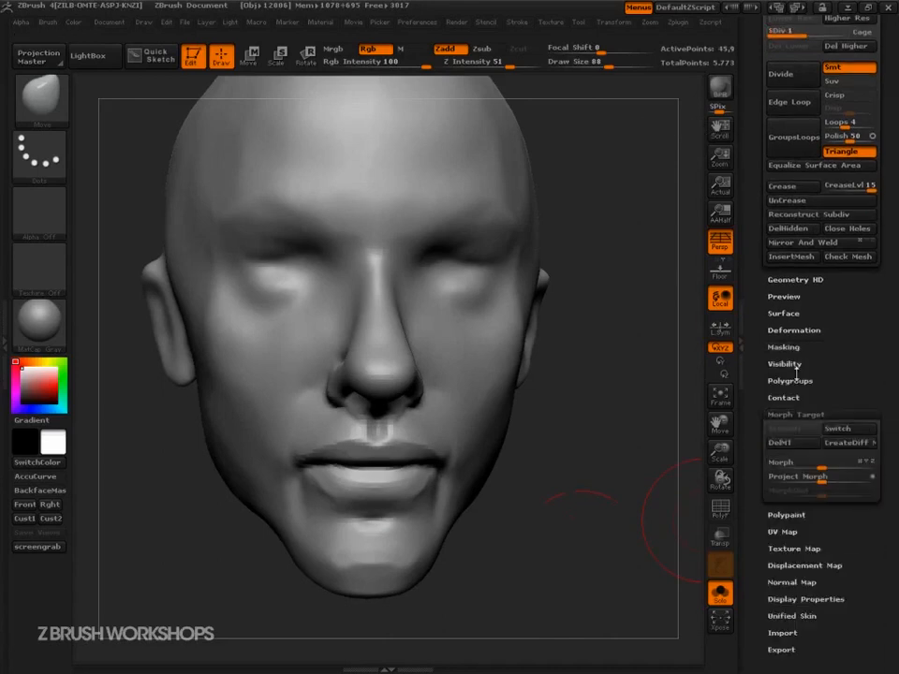
Switch to the stored morph target and back to compare the chin's lower edge with the anatomical head.
{"action": "left_click", "coordinate": [845, 430]}
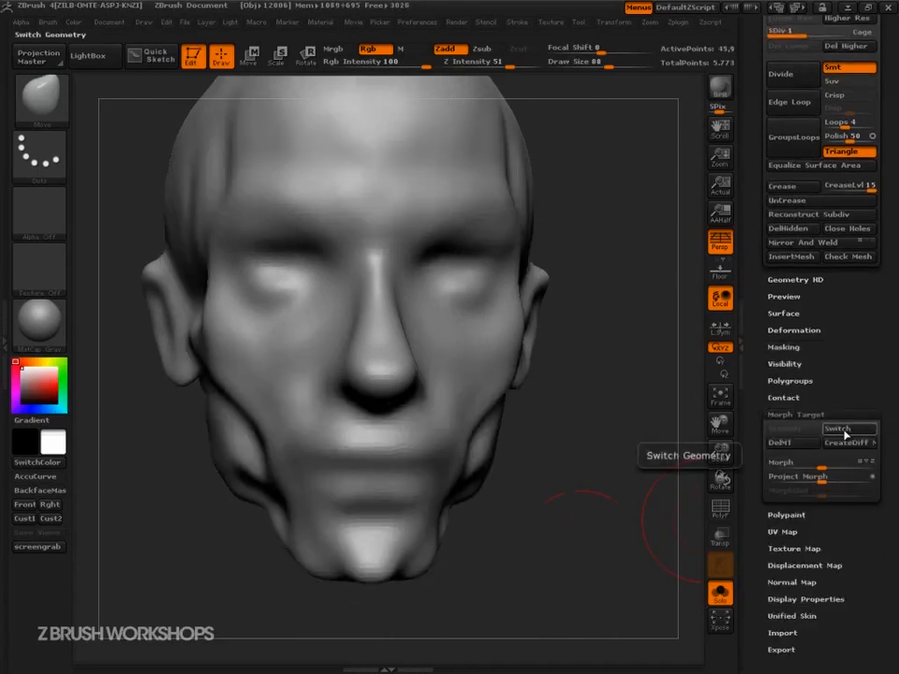
{"action": "key", "text": "ctrl+shift+d"}
{"action": "left_click_drag", "start_coordinate": [273, 584], "coordinate": [456, 579]}
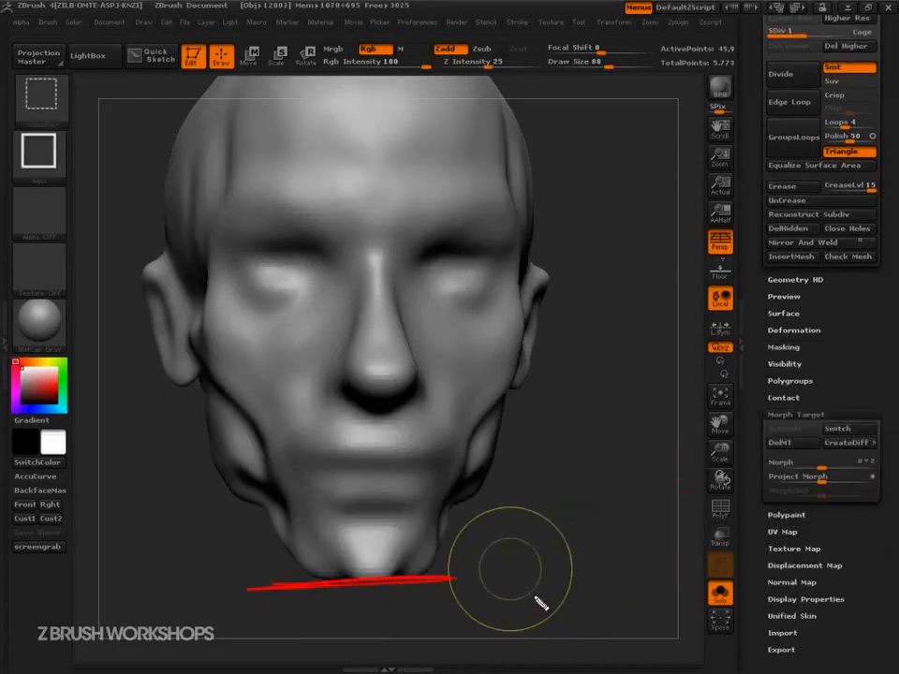
{"action": "key", "text": "Escape"}
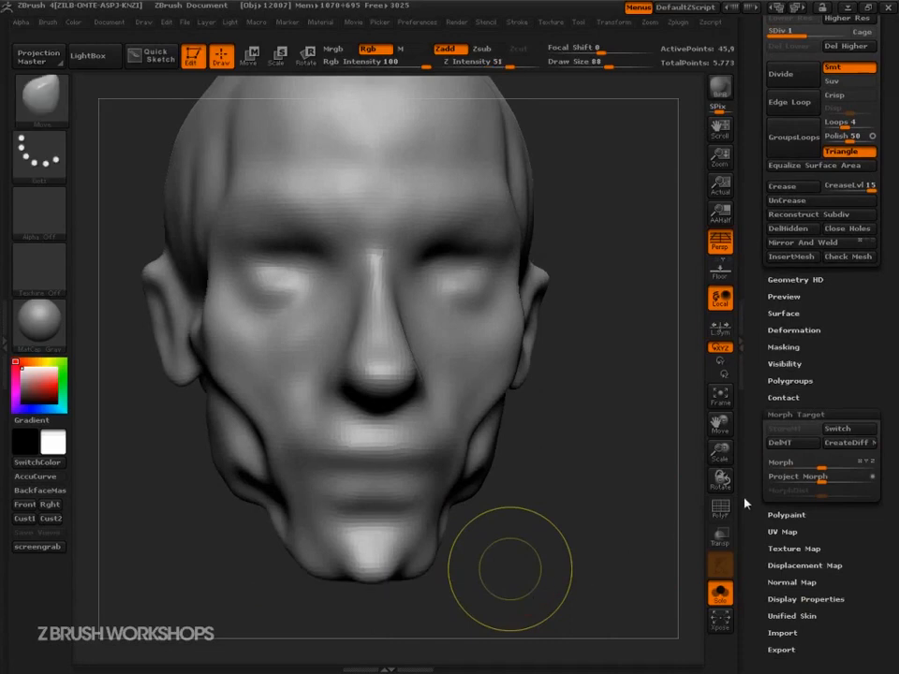
{"action": "left_click", "coordinate": [841, 432]}
Raise the chin's lower edge with the Move brush at draw size 130 and compare it with the morph target.
{"action": "key", "text": "s"}
{"action": "mouse_move", "coordinate": [390, 598]}
{"action": "left_mouse_down"}
{"action": "mouse_move", "coordinate": [403, 599]}
{"action": "mouse_move", "coordinate": [387, 587]}
{"action": "left_mouse_up"}
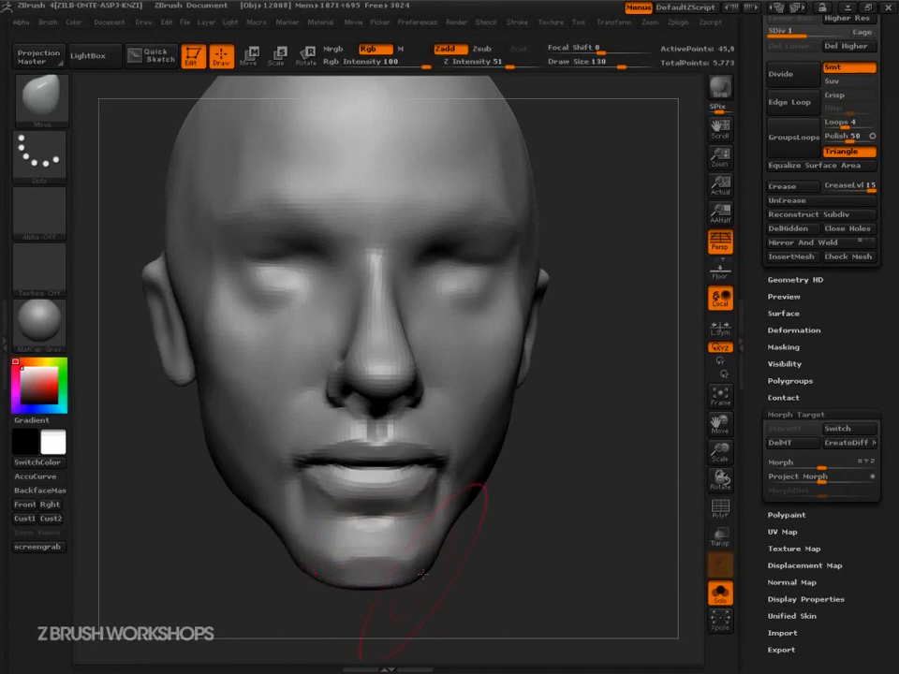
{"action": "left_click", "coordinate": [848, 431]}
{"action": "left_click", "coordinate": [848, 432]}
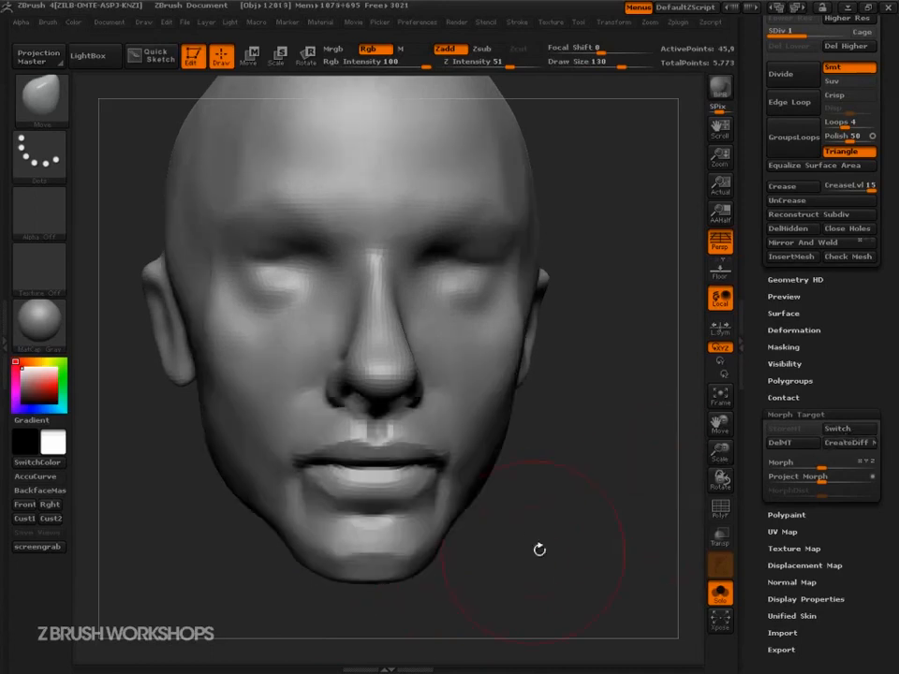
Compare the profile with the morph target and reshape the chin's underside and jawline with the Move brush at draw size 151.
{"action": "left_click_drag", "start_coordinate": [451, 566], "coordinate": [592, 609]}
{"action": "left_click", "coordinate": [848, 433]}
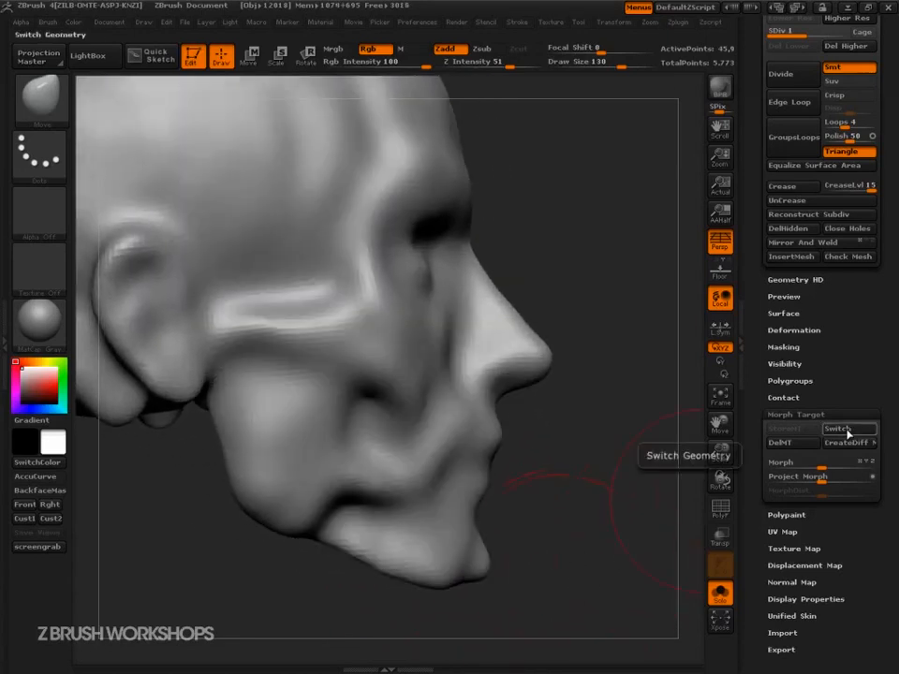
{"action": "left_click", "coordinate": [840, 430]}
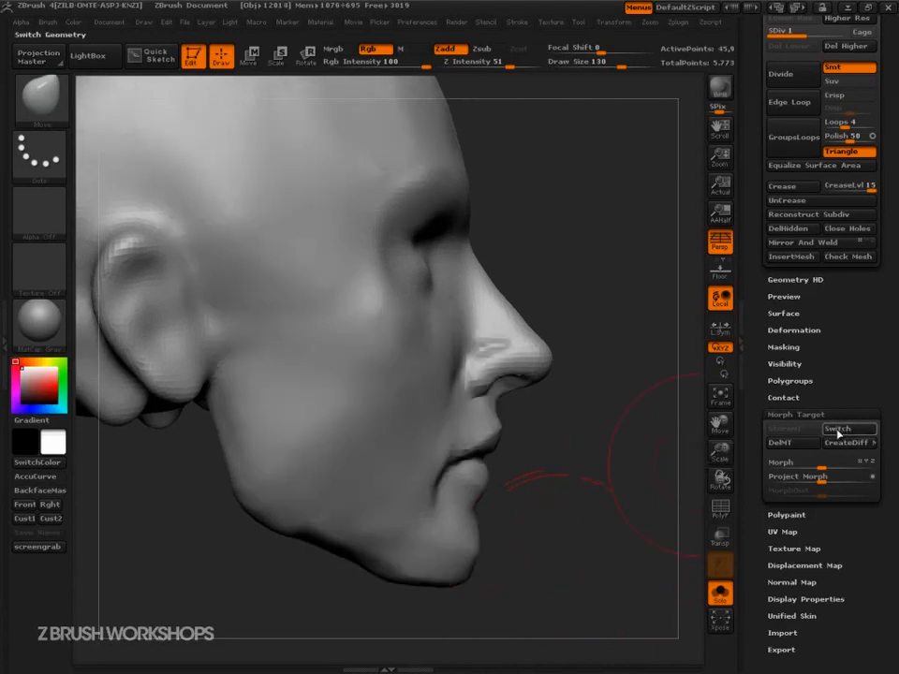
{"action": "key", "text": "s"}
{"action": "left_click", "coordinate": [426, 592]}
{"action": "left_click_drag", "start_coordinate": [434, 589], "coordinate": [443, 596]}
{"action": "key", "text": "s"}
{"action": "left_click", "coordinate": [422, 583]}
{"action": "left_click_drag", "start_coordinate": [285, 525], "coordinate": [275, 513]}
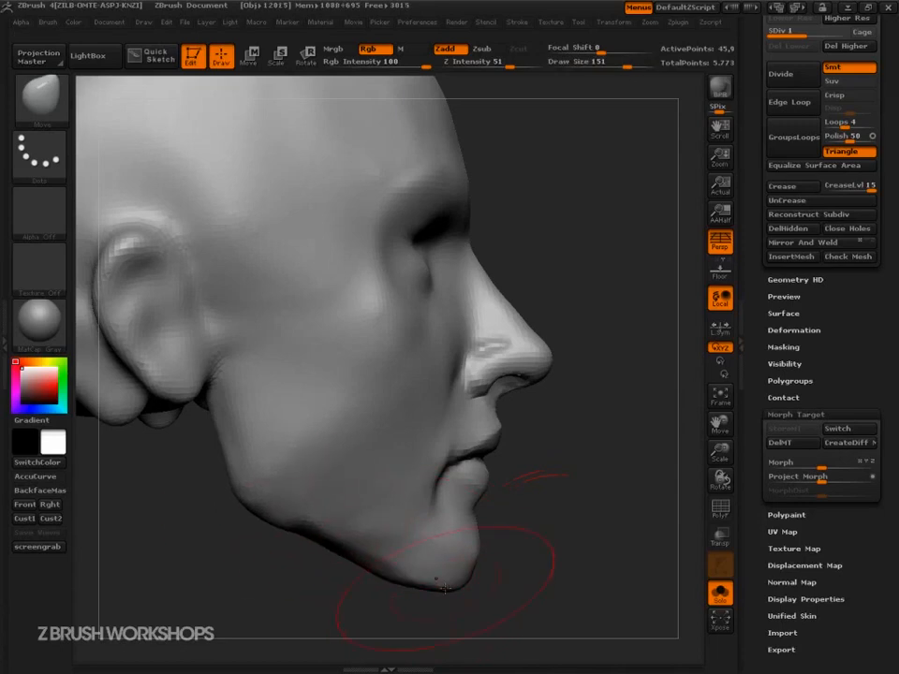
Compare the chin with the morph target in three-quarter view and return the mesh to subdivision level 2.
{"action": "left_click_drag", "start_coordinate": [525, 578], "coordinate": [476, 593]}
{"action": "left_click_drag", "start_coordinate": [598, 566], "coordinate": [477, 584]}
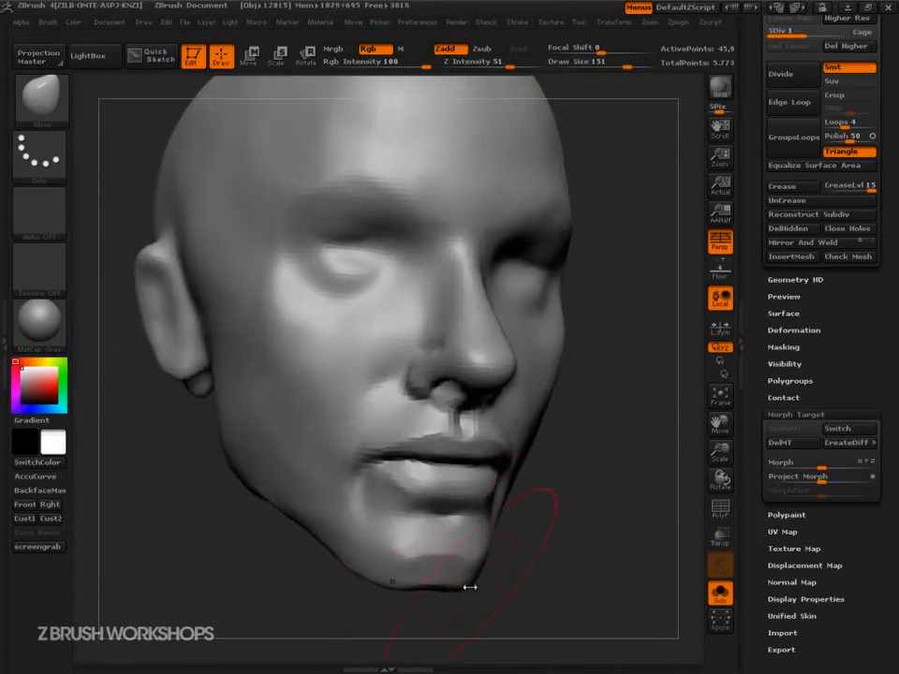
{"action": "left_click", "coordinate": [838, 429]}
{"action": "left_click", "coordinate": [838, 429]}
{"action": "left_click_drag", "start_coordinate": [638, 514], "coordinate": [650, 496]}
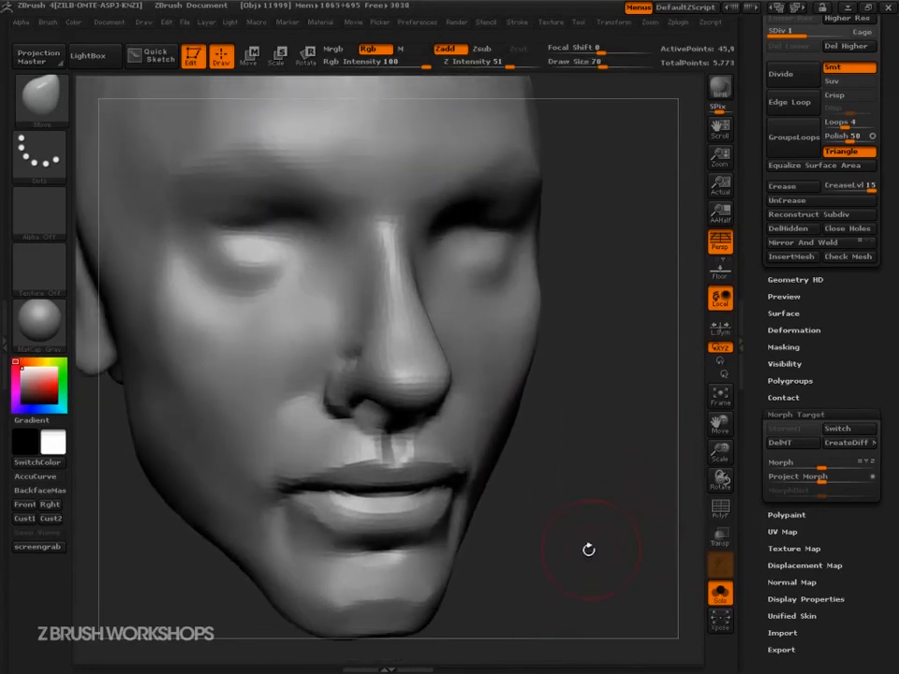
{"action": "left_click", "coordinate": [783, 74]}
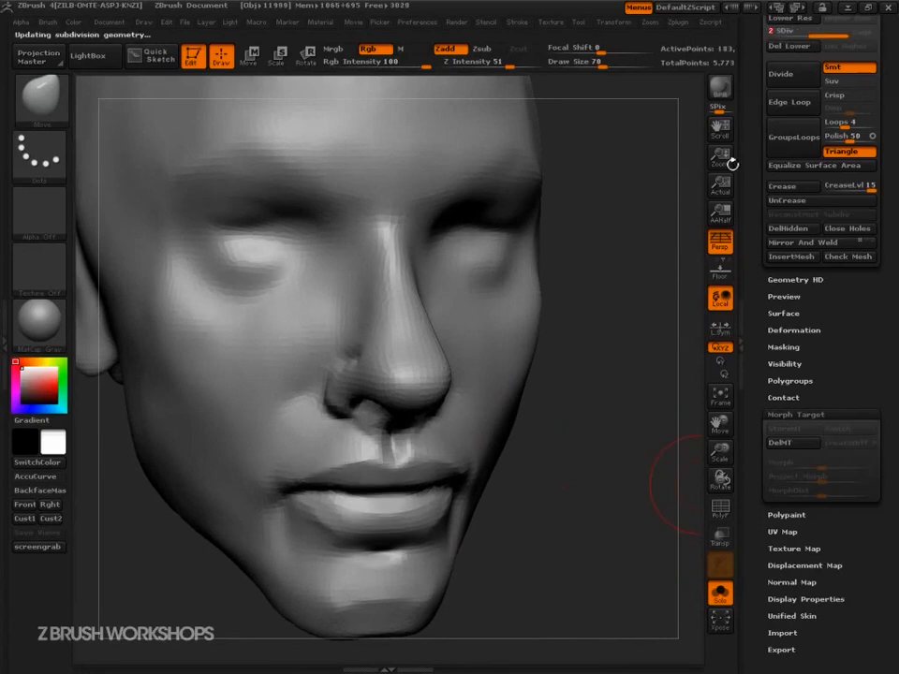
{"action": "left_click_drag", "start_coordinate": [602, 522], "coordinate": [612, 540], "text": "alt"}
{"action": "key", "text": "s"}
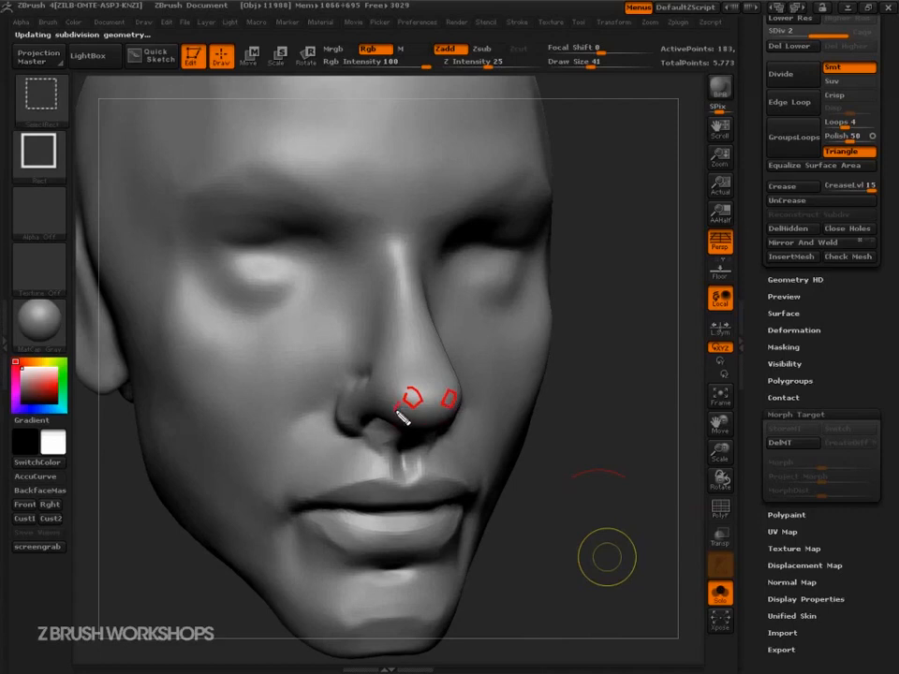
{"action": "mouse_move", "coordinate": [357, 433]}
{"action": "left_mouse_down"}
{"action": "mouse_move", "coordinate": [371, 387]}
{"action": "mouse_move", "coordinate": [384, 414]}
{"action": "mouse_move", "coordinate": [418, 386]}
{"action": "left_mouse_up"}
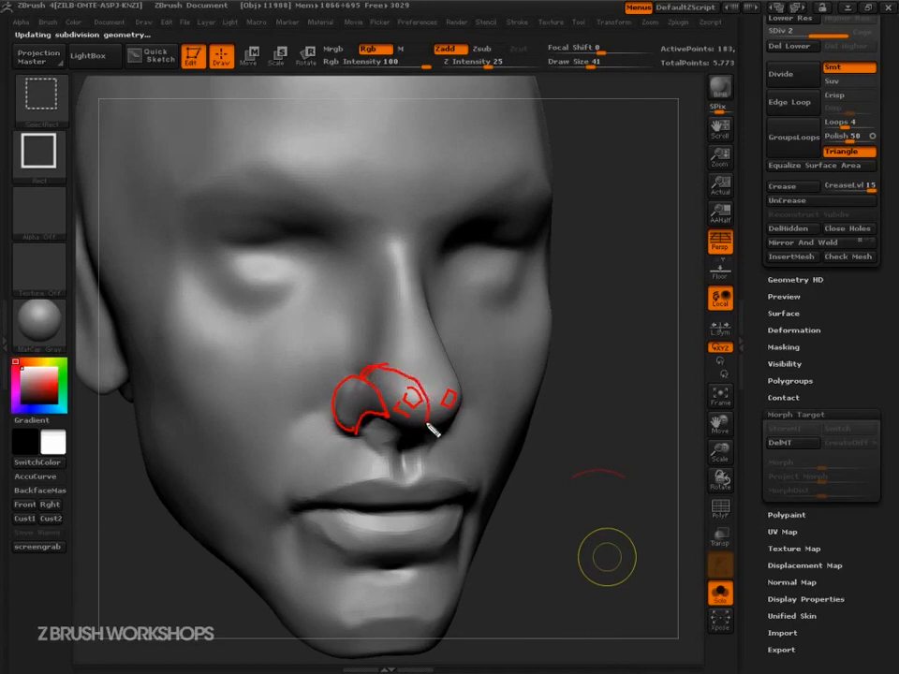
{"action": "mouse_move", "coordinate": [379, 373]}
{"action": "left_mouse_down"}
{"action": "mouse_move", "coordinate": [389, 305]}
{"action": "mouse_move", "coordinate": [417, 382]}
{"action": "left_mouse_up"}
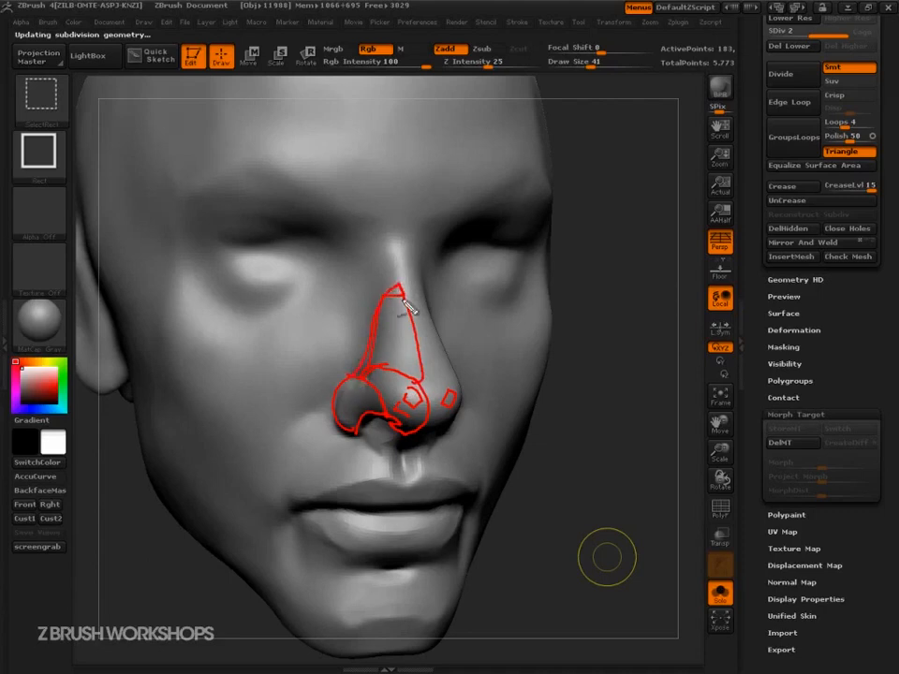
{"action": "key", "text": "Escape"}
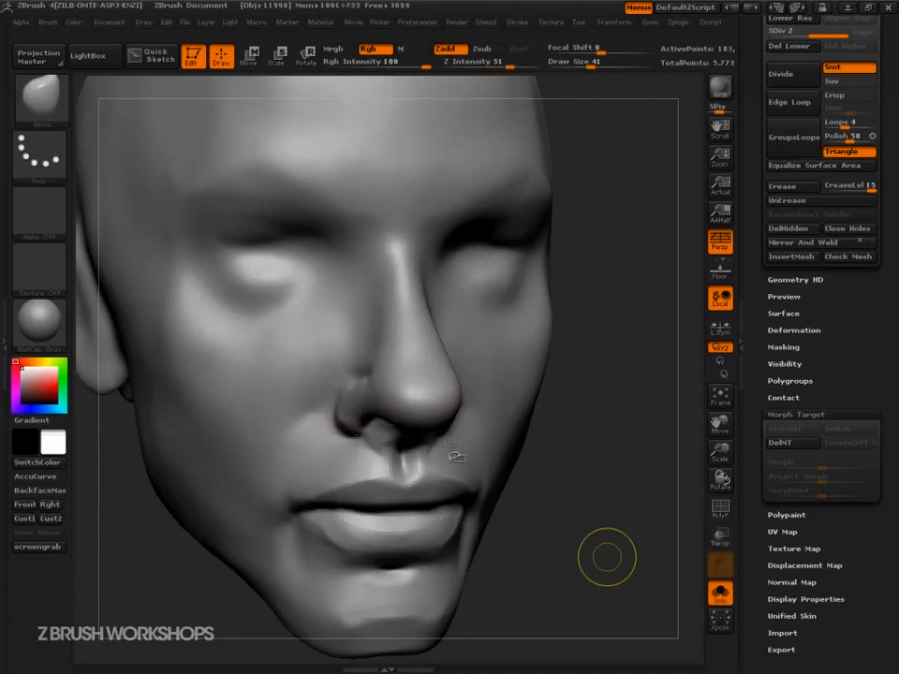
Carve the crease around the nostril wing with the Dam_Standard brush at draw size 44.
{"action": "left_click_drag", "start_coordinate": [576, 394], "coordinate": [585, 454]}
{"action": "key", "text": "b"}
{"action": "key", "text": "d"}
{"action": "key", "text": "s"}
{"action": "key", "text": "s"}
{"action": "left_click", "coordinate": [550, 436]}
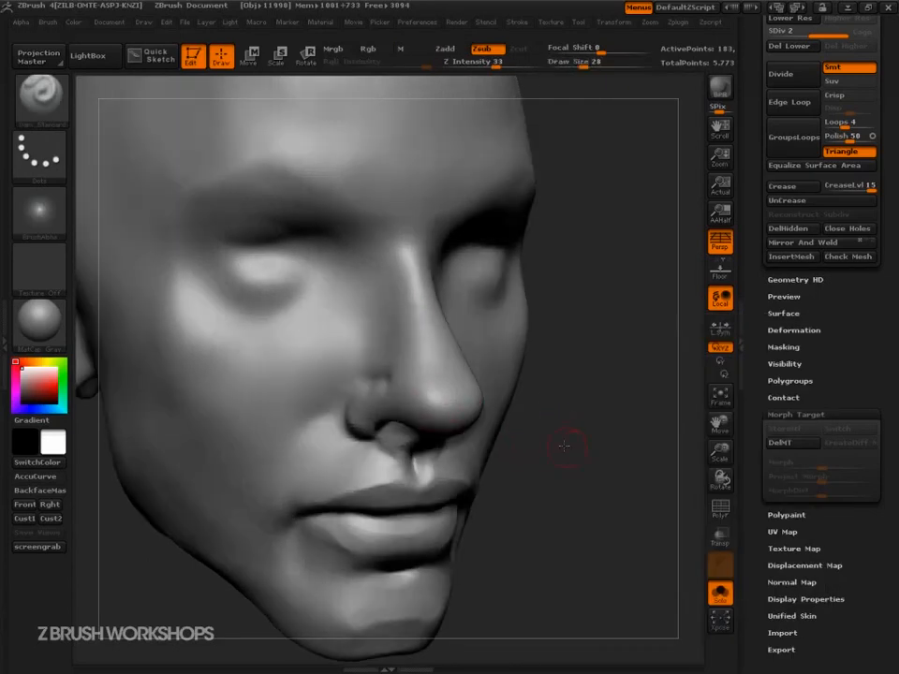
{"action": "key", "text": "s"}
{"action": "left_click_drag", "start_coordinate": [349, 405], "coordinate": [361, 403]}
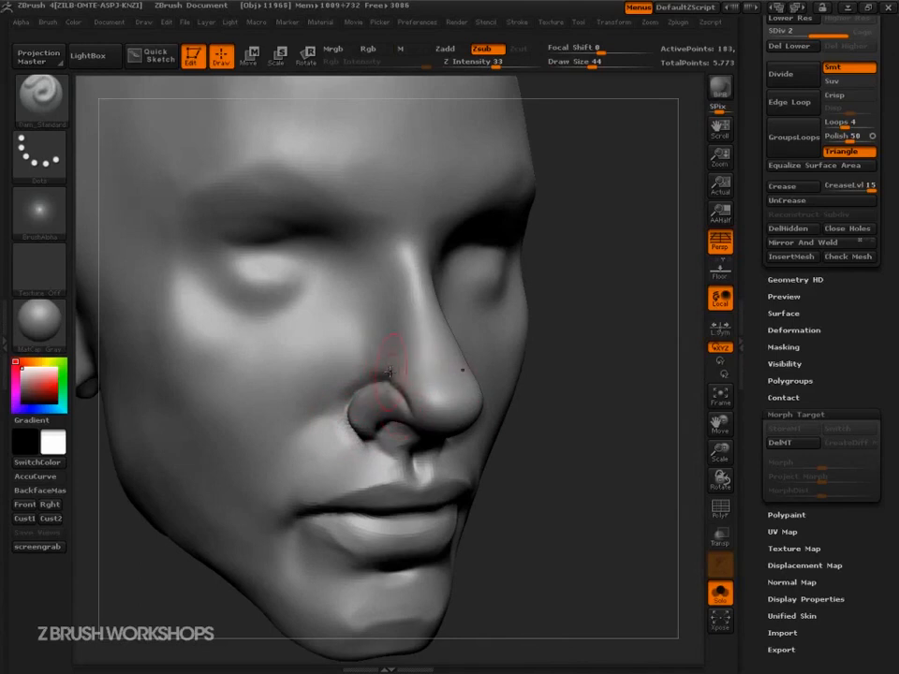
Cut the nostril opening deeper from below the nose with the Dam_Standard brush at draw size 29.
{"action": "left_click_drag", "start_coordinate": [555, 417], "coordinate": [473, 397]}
{"action": "left_click_drag", "start_coordinate": [552, 439], "coordinate": [607, 407]}
{"action": "key", "text": "s"}
{"action": "mouse_move", "coordinate": [463, 425]}
{"action": "left_mouse_down"}
{"action": "mouse_move", "coordinate": [454, 422]}
{"action": "mouse_move", "coordinate": [518, 392]}
{"action": "left_mouse_up"}
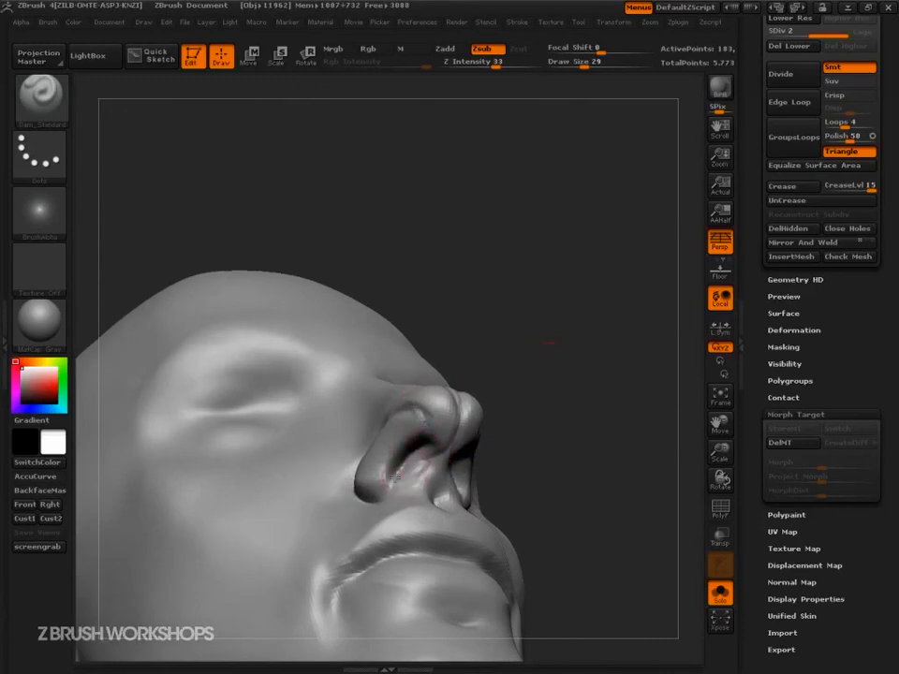
{"action": "mouse_move", "coordinate": [485, 427]}
{"action": "left_mouse_down"}
{"action": "mouse_move", "coordinate": [505, 449]}
{"action": "mouse_move", "coordinate": [487, 468]}
{"action": "left_mouse_up"}
Flatten the inner base of the nostril with the TrimDynamic brush at draw size 23.
{"action": "key", "text": "["}
{"action": "key", "text": "shift"}
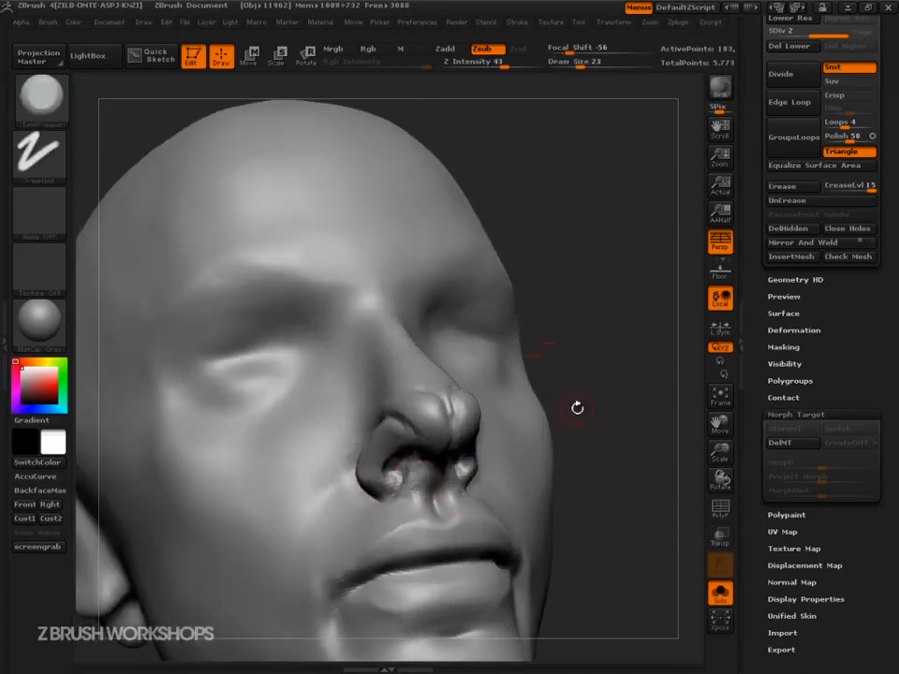
{"action": "left_click_drag", "start_coordinate": [542, 419], "coordinate": [329, 493]}
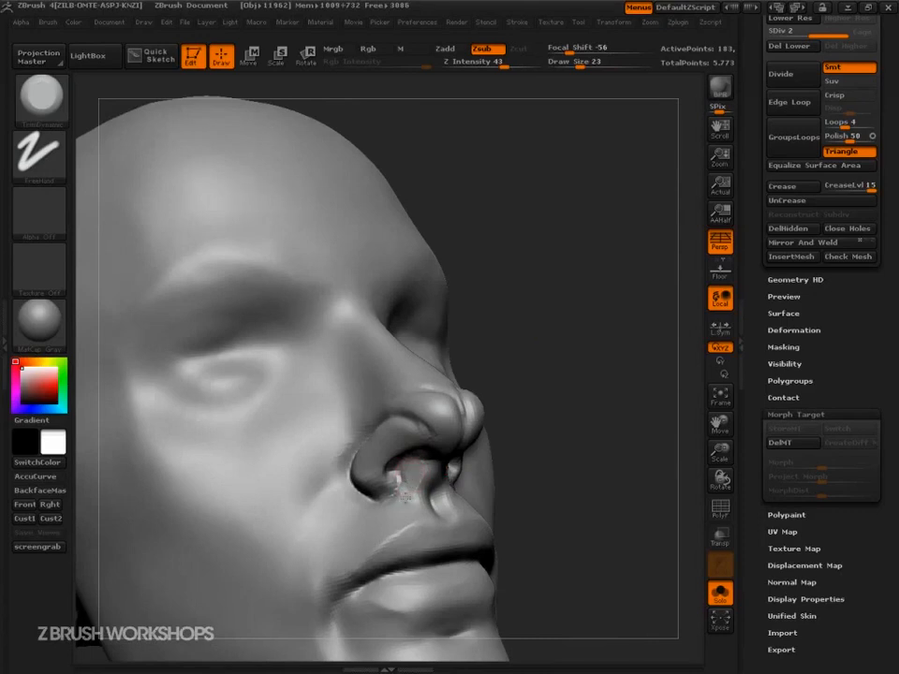
Trim flat planes onto the nose tip and nostril wing with the TrimDynamic brush at draw size 42.
{"action": "left_click_drag", "start_coordinate": [597, 410], "coordinate": [449, 448]}
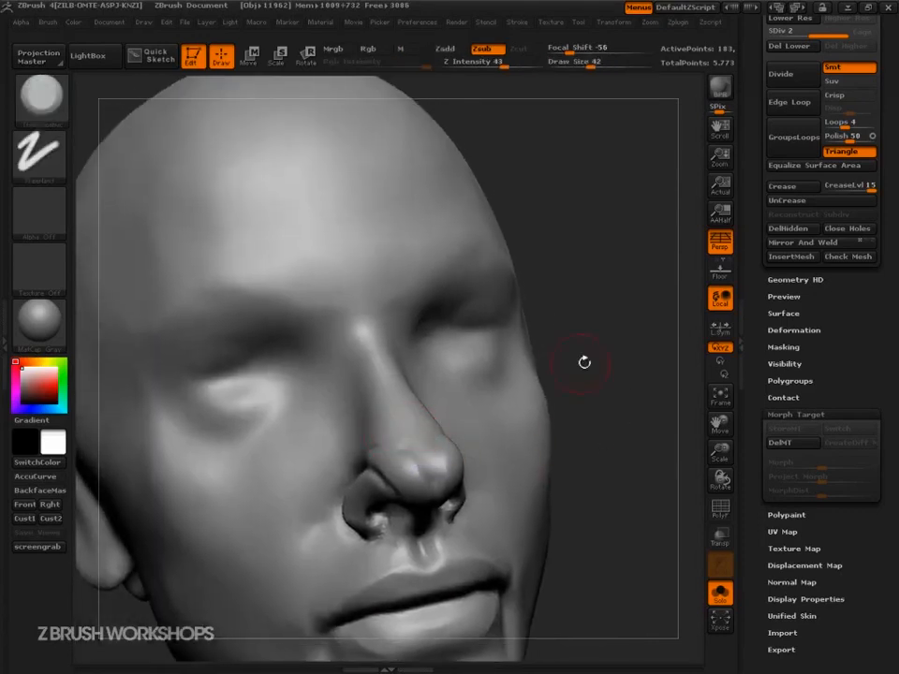
{"action": "left_click_drag", "start_coordinate": [536, 387], "coordinate": [464, 432]}
{"action": "left_click_drag", "start_coordinate": [406, 469], "coordinate": [407, 482]}
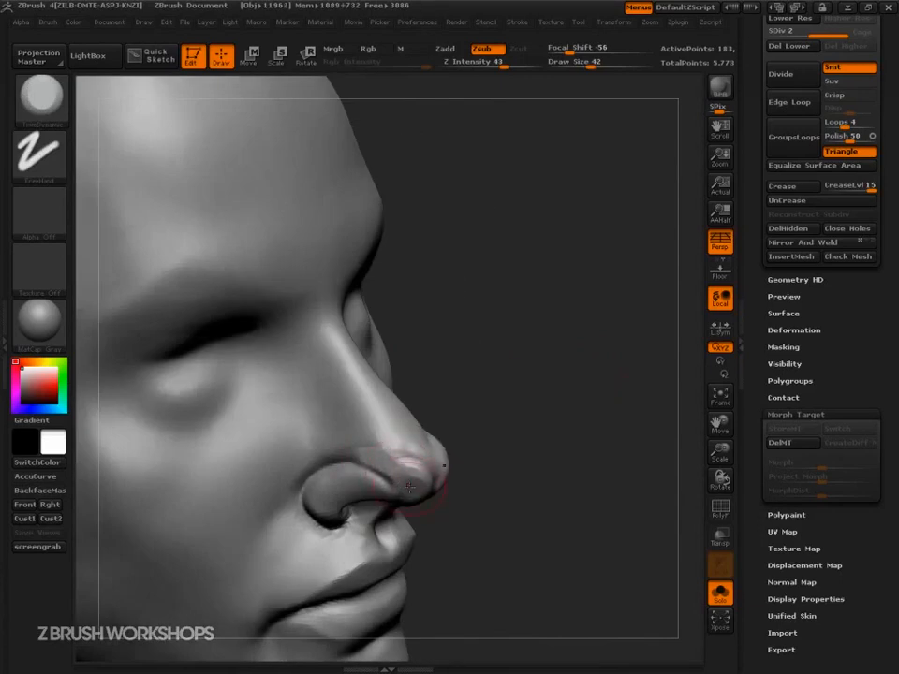
{"action": "left_click_drag", "start_coordinate": [414, 463], "coordinate": [422, 454]}
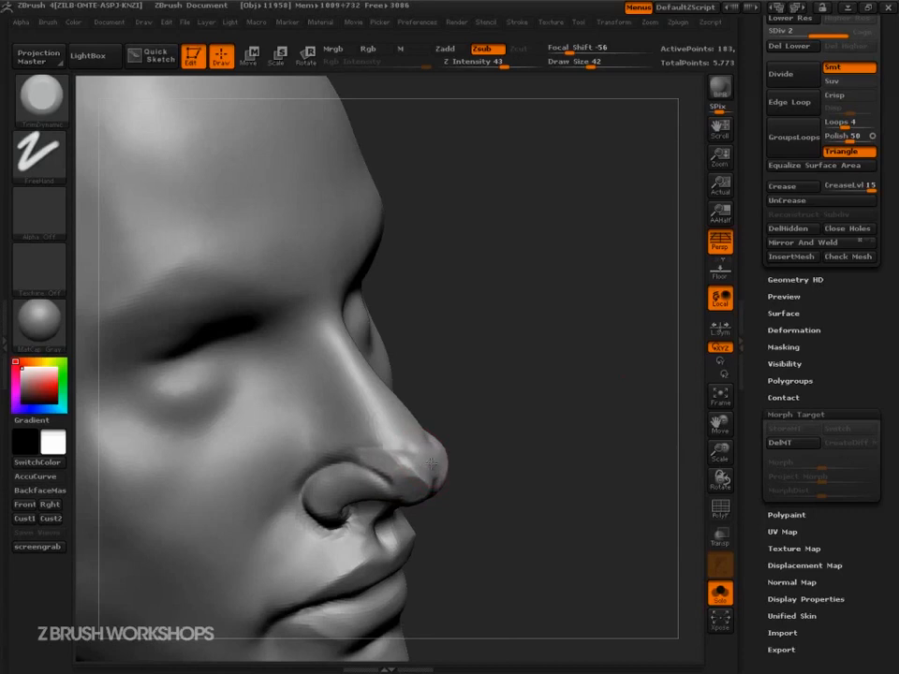
{"action": "left_click_drag", "start_coordinate": [489, 514], "coordinate": [412, 479]}
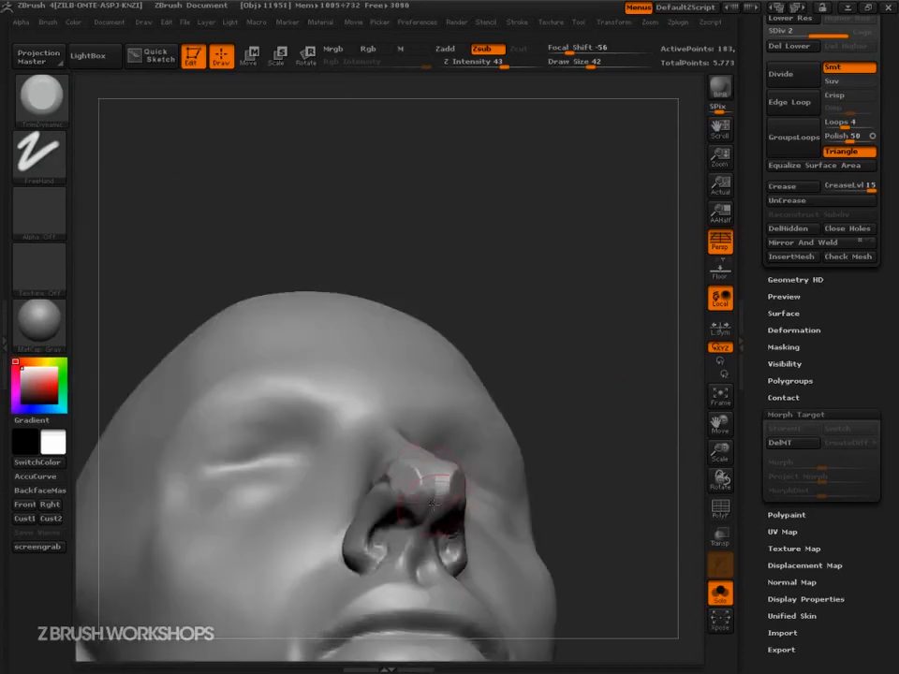
{"action": "left_click_drag", "start_coordinate": [539, 487], "coordinate": [500, 455]}
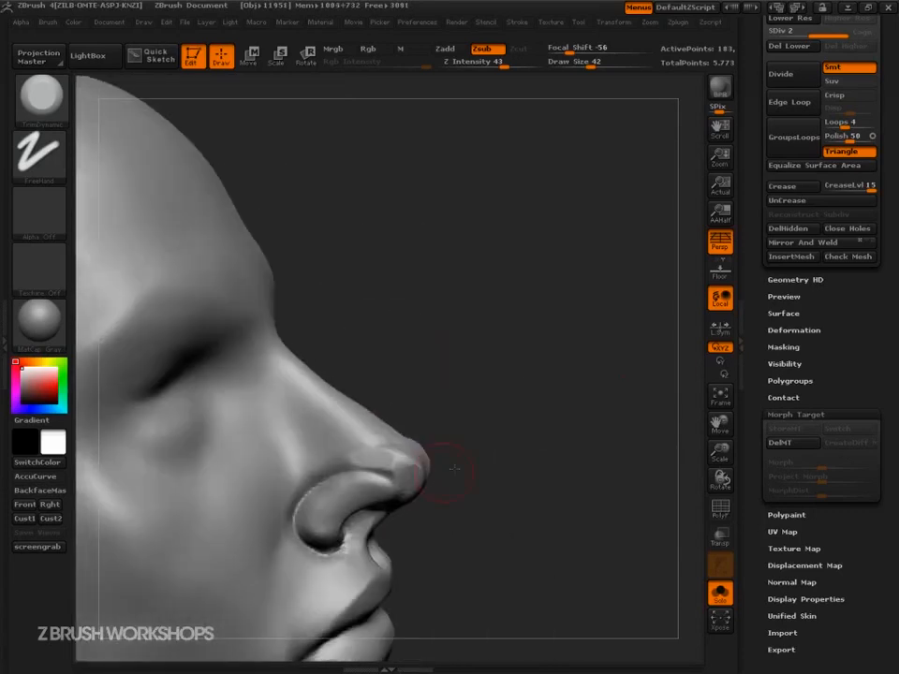
{"action": "mouse_move", "coordinate": [397, 454]}
{"action": "left_mouse_down"}
{"action": "mouse_move", "coordinate": [330, 477]}
{"action": "mouse_move", "coordinate": [314, 512]}
{"action": "left_mouse_up"}
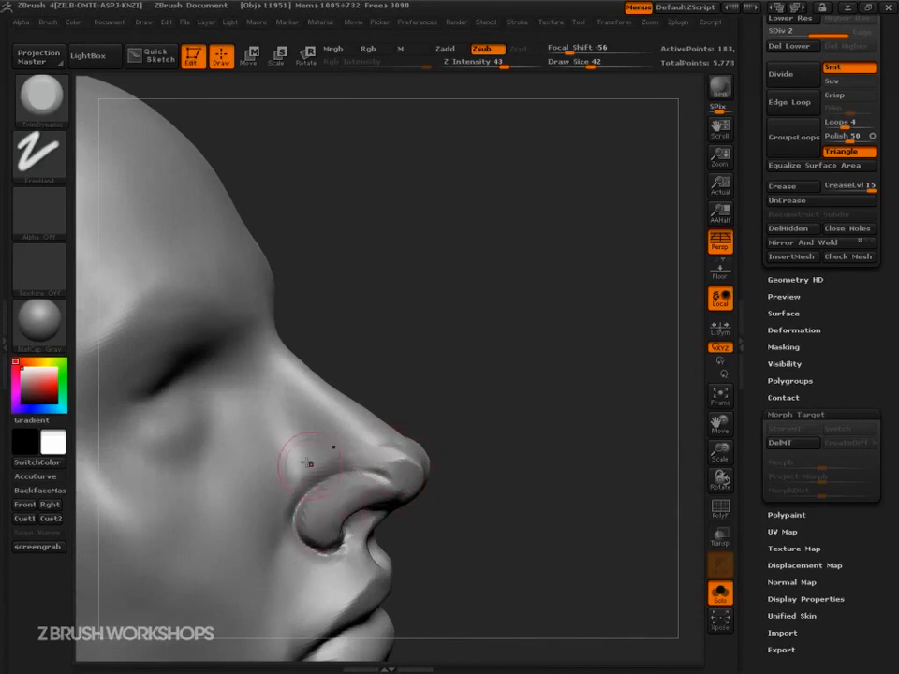
Flatten the side plane of the nose between the bridge and the cheek with the TrimDynamic brush.
{"action": "left_click_drag", "start_coordinate": [473, 394], "coordinate": [394, 409]}
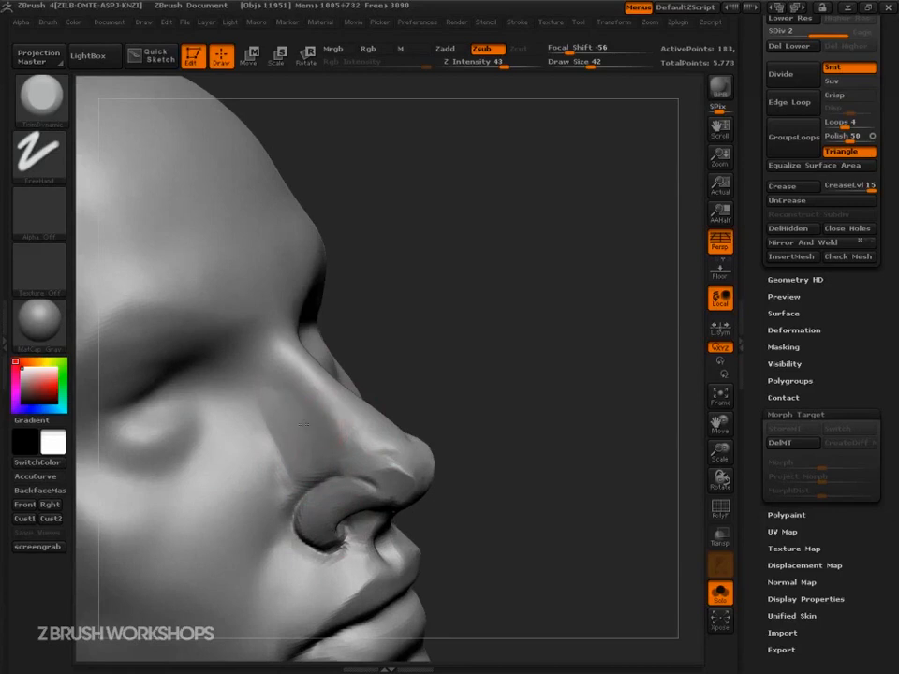
{"action": "left_click_drag", "start_coordinate": [525, 348], "coordinate": [462, 349]}
{"action": "key", "text": "s"}
{"action": "left_click_drag", "start_coordinate": [302, 434], "coordinate": [310, 433]}
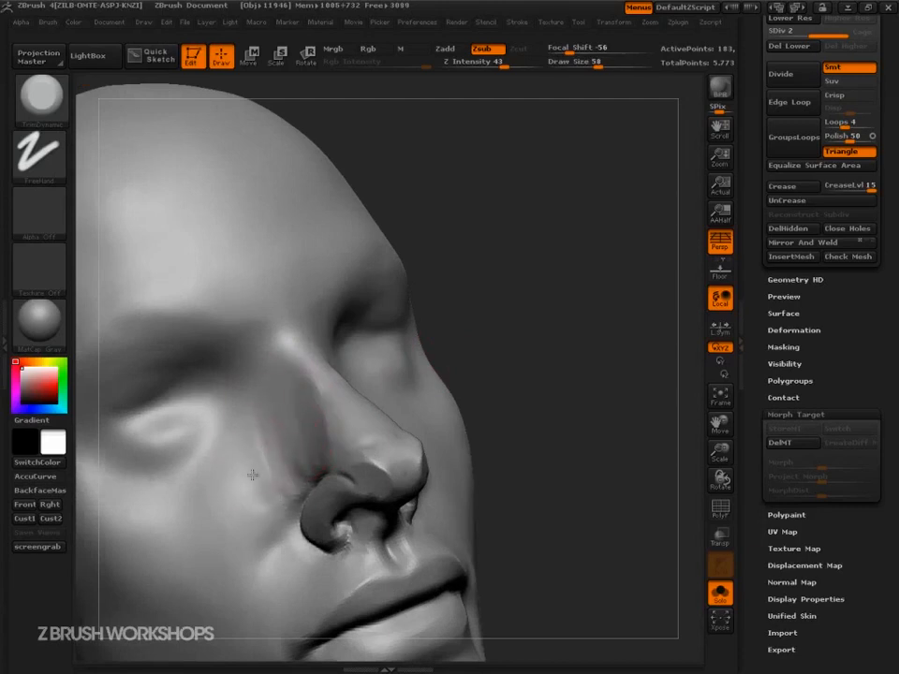
Shape the inner corner of the eye socket beside the nose bridge with the TrimDynamic brush.
{"action": "key", "text": "s"}
{"action": "mouse_move", "coordinate": [226, 383]}
{"action": "left_mouse_down"}
{"action": "mouse_move", "coordinate": [207, 383]}
{"action": "mouse_move", "coordinate": [232, 377]}
{"action": "left_mouse_up"}
{"action": "key", "text": "s"}
{"action": "left_click", "coordinate": [238, 383]}
{"action": "key", "text": "s"}
{"action": "left_click_drag", "start_coordinate": [229, 363], "coordinate": [242, 363]}
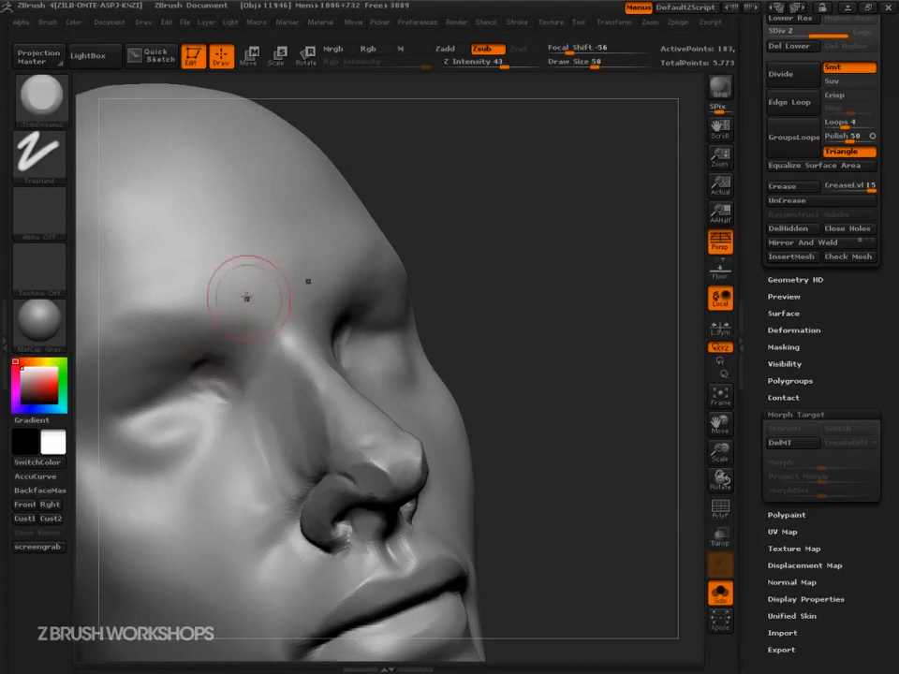
Refine the planes of the nose bridge and tip with the TrimDynamic brush at draw size 38.
{"action": "mouse_move", "coordinate": [456, 245]}
{"action": "left_mouse_down"}
{"action": "mouse_move", "coordinate": [504, 315]}
{"action": "mouse_move", "coordinate": [518, 319]}
{"action": "left_mouse_up"}
{"action": "key", "text": "s"}
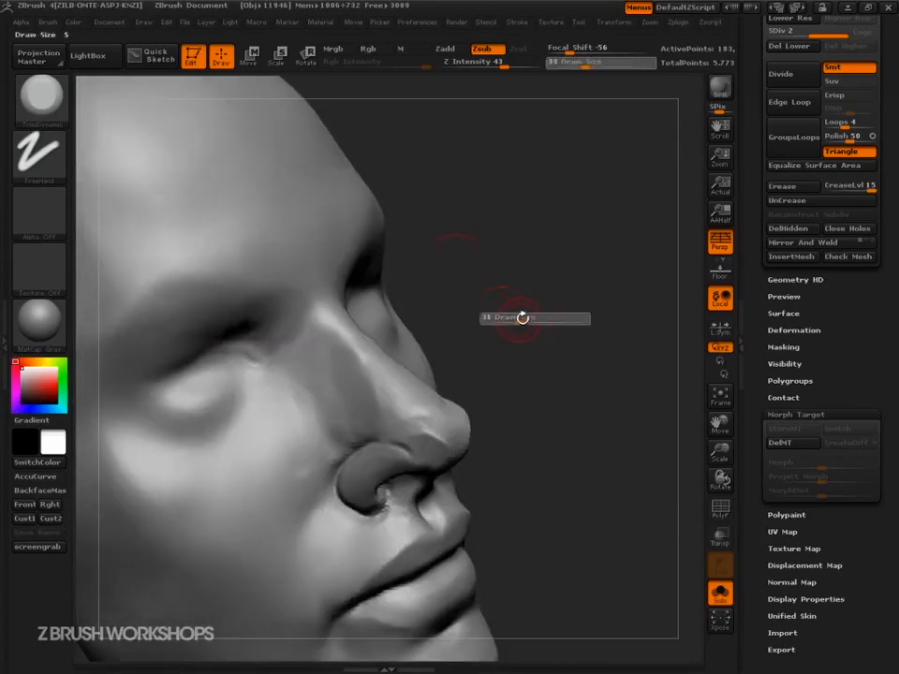
{"action": "left_click", "coordinate": [521, 320]}
{"action": "left_click_drag", "start_coordinate": [440, 353], "coordinate": [423, 353]}
{"action": "left_click_drag", "start_coordinate": [516, 327], "coordinate": [522, 335], "text": "shift"}
Narrow the sides of the nose and pull in the nostril wings with the Move brush at draw size 59.
{"action": "mouse_move", "coordinate": [620, 477]}
{"action": "left_mouse_down", "text": "alt"}
{"action": "mouse_move", "coordinate": [592, 491]}
{"action": "mouse_move", "coordinate": [614, 518]}
{"action": "mouse_move", "coordinate": [651, 516]}
{"action": "left_mouse_up", "text": "alt"}
{"action": "key", "text": "s"}
{"action": "left_click_drag", "start_coordinate": [479, 473], "coordinate": [498, 474]}
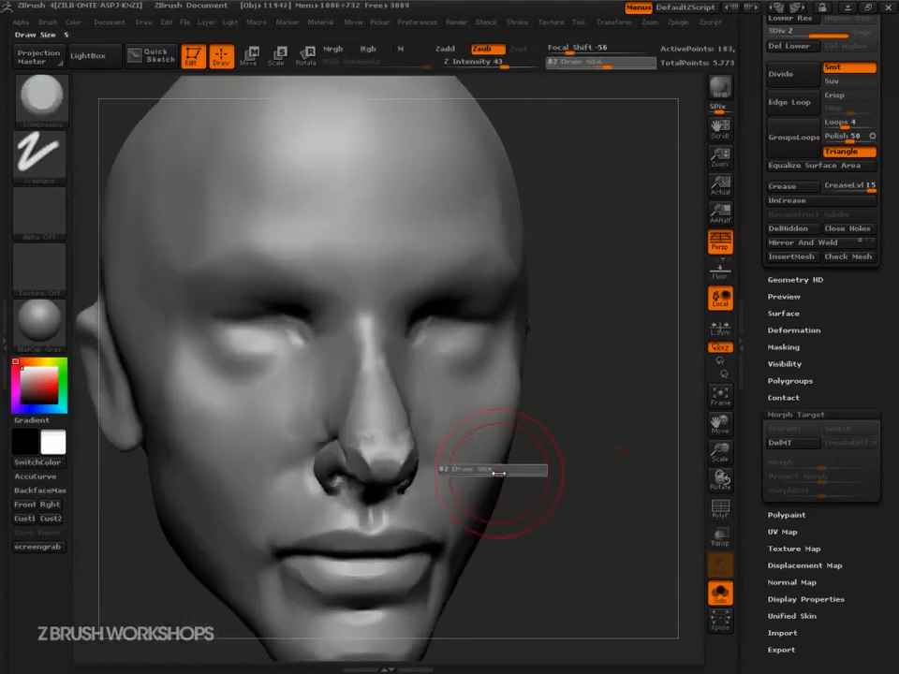
{"action": "left_click_drag", "start_coordinate": [564, 518], "coordinate": [587, 496], "text": "alt"}
{"action": "key", "text": "b"}
{"action": "key", "text": "m"}
{"action": "key", "text": "v"}
{"action": "key", "text": "s"}
{"action": "left_click_drag", "start_coordinate": [626, 537], "coordinate": [622, 537]}
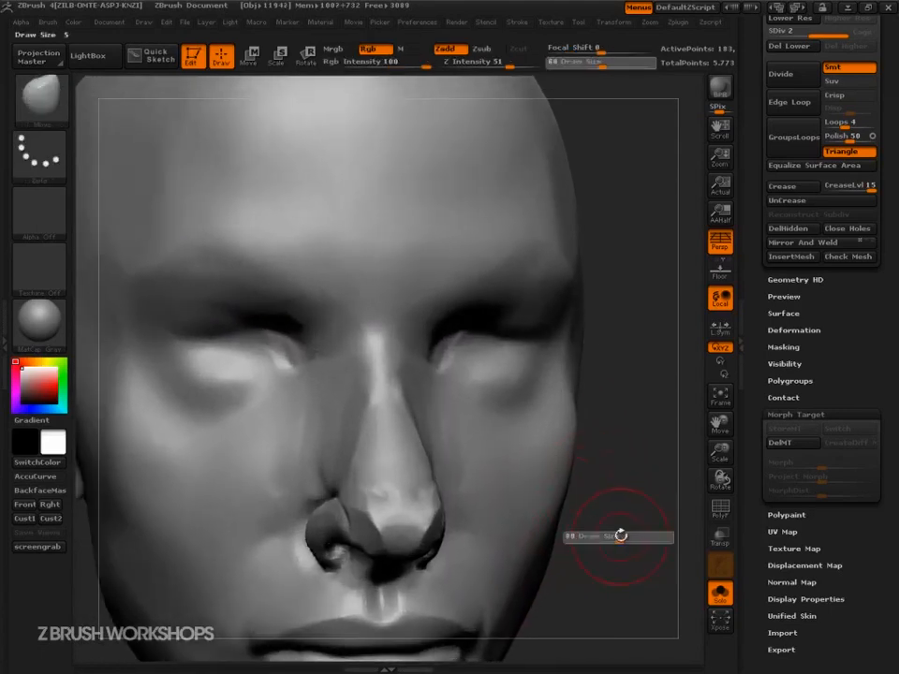
{"action": "key", "text": "f"}
{"action": "key", "text": "s"}
{"action": "mouse_move", "coordinate": [417, 480]}
{"action": "left_mouse_down"}
{"action": "mouse_move", "coordinate": [408, 480]}
{"action": "mouse_move", "coordinate": [427, 478]}
{"action": "left_mouse_up"}
{"action": "key", "text": "s"}
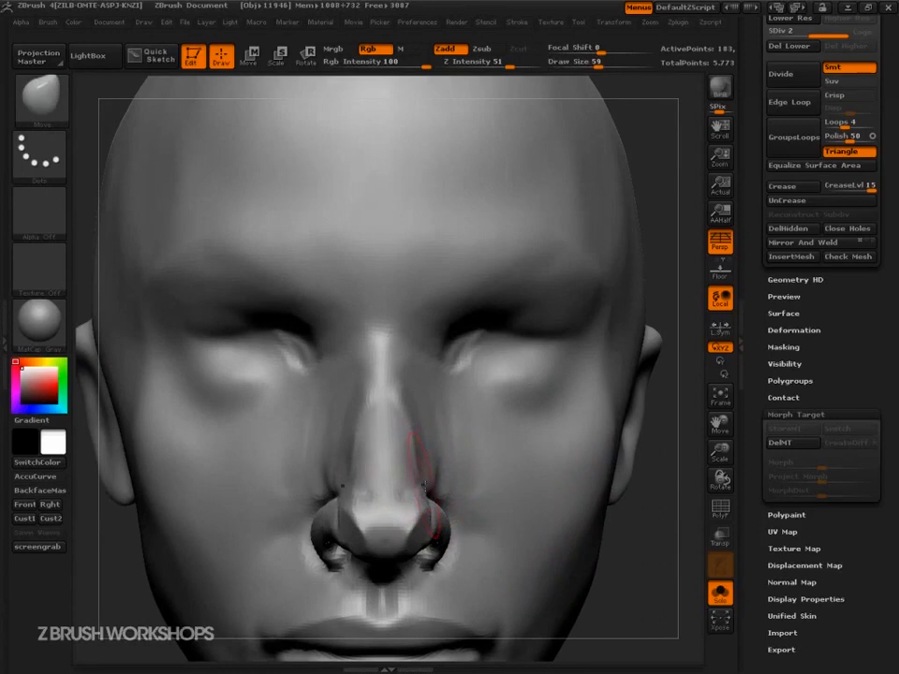
{"action": "left_click_drag", "start_coordinate": [449, 528], "coordinate": [441, 529]}
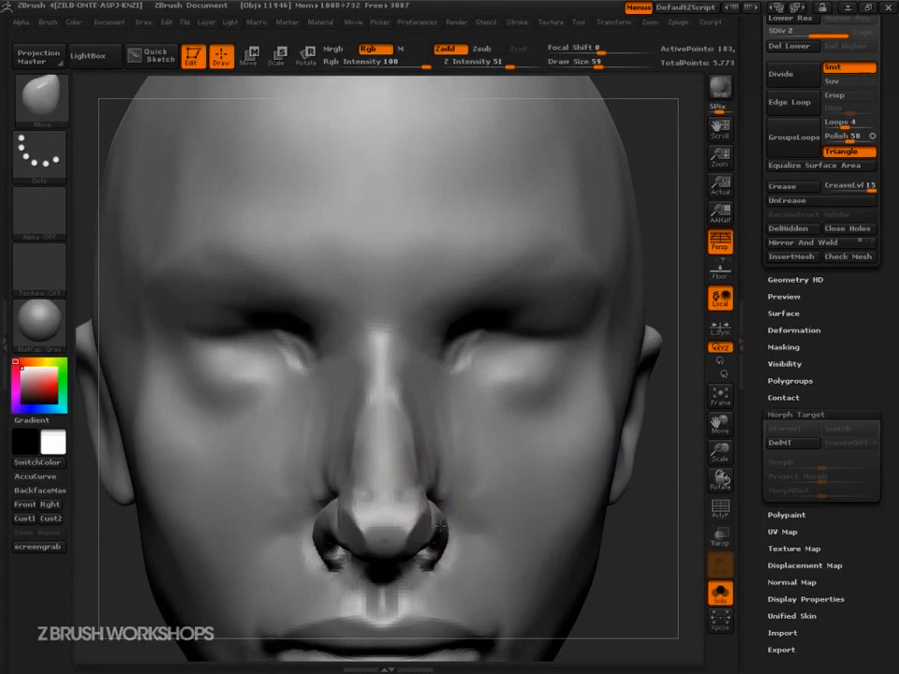
{"action": "left_click_drag", "start_coordinate": [433, 569], "coordinate": [431, 562]}
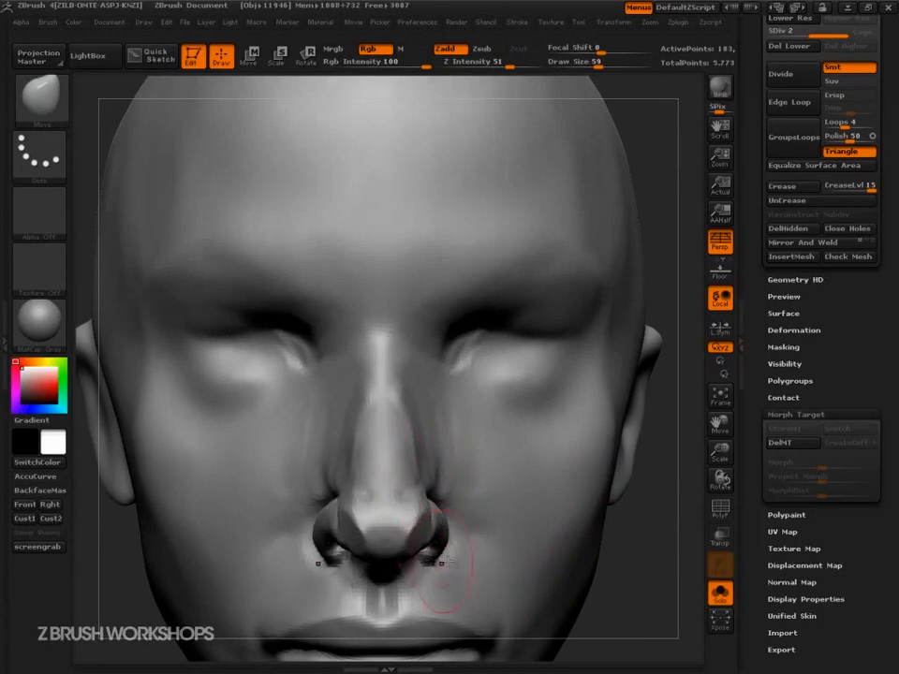
Smooth the nose tip and nostril wings, and adjust the nose in profile with the Move brush at draw size 63.
{"action": "mouse_move", "coordinate": [653, 602]}
{"action": "left_mouse_down"}
{"action": "mouse_move", "coordinate": [524, 562]}
{"action": "mouse_move", "coordinate": [441, 511]}
{"action": "left_mouse_up"}
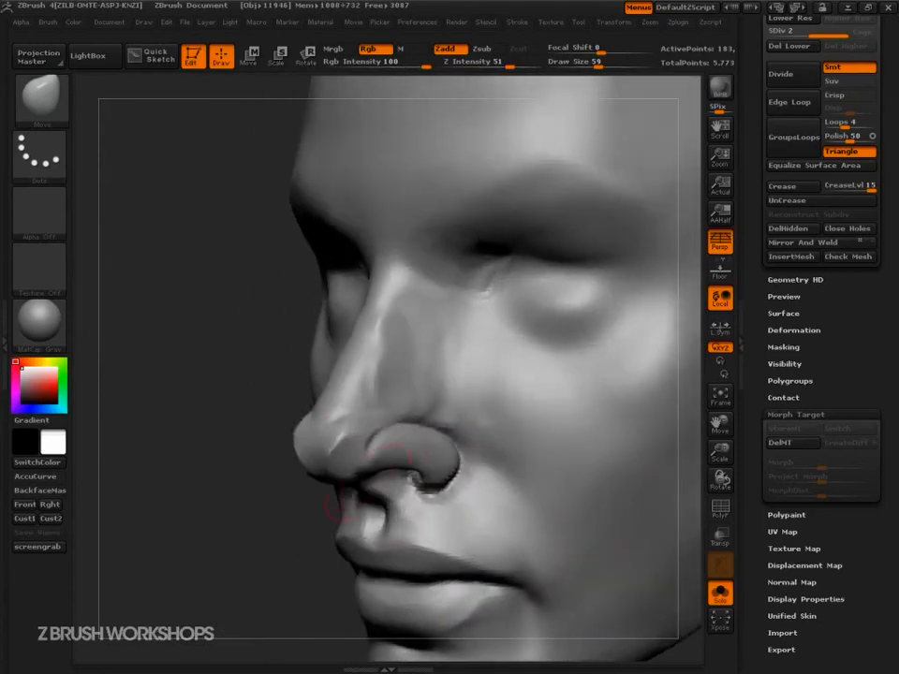
{"action": "mouse_move", "coordinate": [361, 458]}
{"action": "left_mouse_down", "text": "shift"}
{"action": "mouse_move", "coordinate": [334, 461]}
{"action": "mouse_move", "coordinate": [391, 350]}
{"action": "mouse_move", "coordinate": [420, 455]}
{"action": "mouse_move", "coordinate": [441, 466]}
{"action": "mouse_move", "coordinate": [425, 333]}
{"action": "mouse_move", "coordinate": [367, 392]}
{"action": "mouse_move", "coordinate": [343, 435]}
{"action": "left_mouse_up", "text": "shift"}
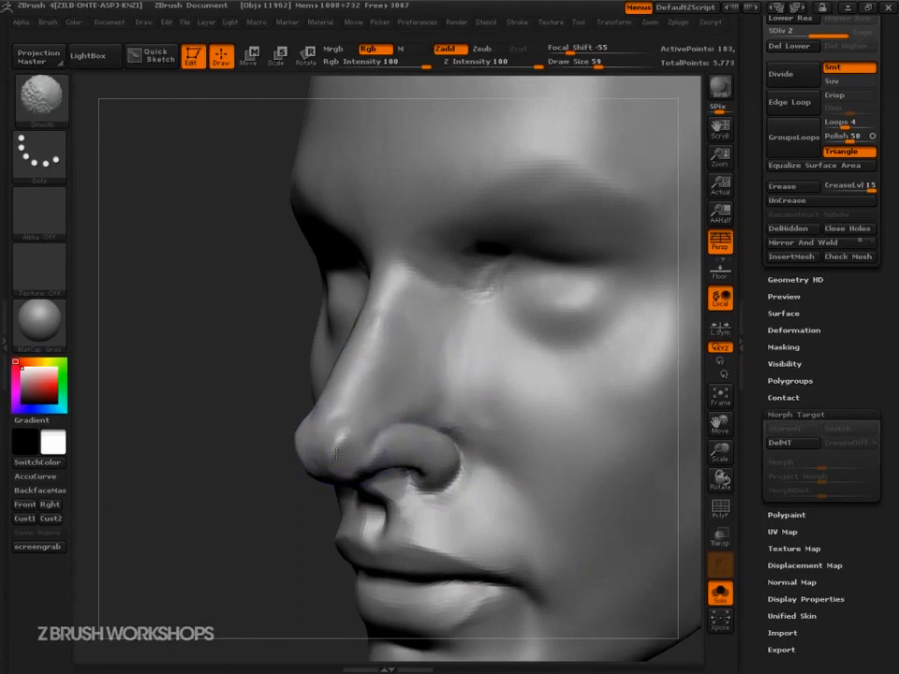
{"action": "mouse_move", "coordinate": [310, 554]}
{"action": "left_mouse_down"}
{"action": "mouse_move", "coordinate": [375, 581]}
{"action": "mouse_move", "coordinate": [432, 568]}
{"action": "mouse_move", "coordinate": [427, 515]}
{"action": "left_mouse_up"}
{"action": "key", "text": "s"}
{"action": "left_click_drag", "start_coordinate": [325, 531], "coordinate": [350, 532]}
{"action": "mouse_move", "coordinate": [655, 280]}
{"action": "left_mouse_down"}
{"action": "mouse_move", "coordinate": [658, 267]}
{"action": "mouse_move", "coordinate": [590, 350]}
{"action": "mouse_move", "coordinate": [595, 395]}
{"action": "left_mouse_up"}
{"action": "left_click_drag", "start_coordinate": [584, 479], "coordinate": [529, 491], "text": "alt"}
{"action": "mouse_move", "coordinate": [590, 548]}
{"action": "left_mouse_down"}
{"action": "mouse_move", "coordinate": [608, 550]}
{"action": "mouse_move", "coordinate": [618, 570]}
{"action": "mouse_move", "coordinate": [522, 535]}
{"action": "left_mouse_up"}
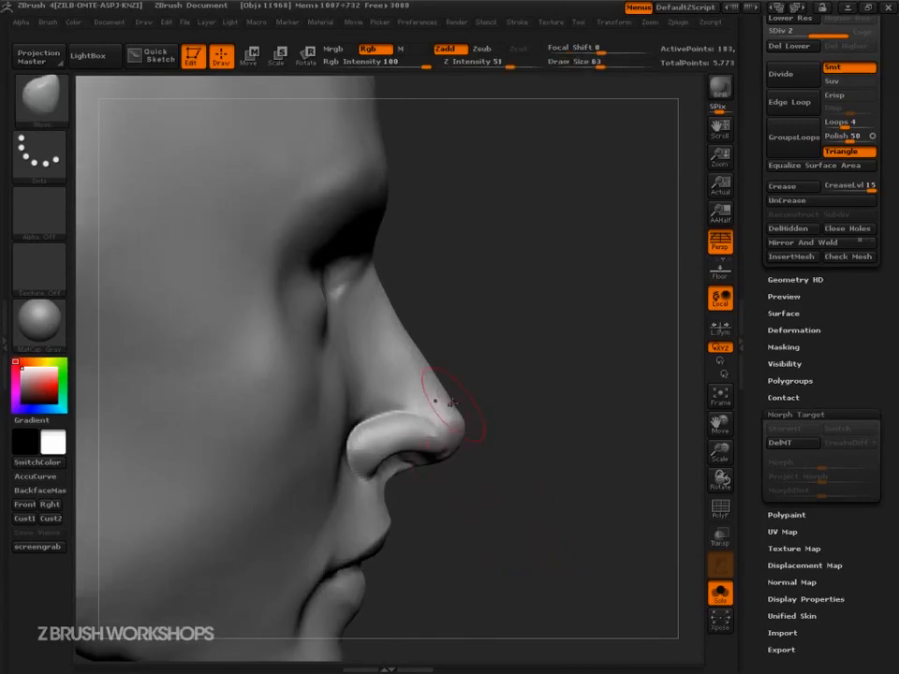
Try reshaping and smoothing the nose bridge profile at draw size 106, and undo those strokes.
{"action": "key", "text": "s"}
{"action": "left_click_drag", "start_coordinate": [420, 343], "coordinate": [431, 344]}
{"action": "key", "text": "shift"}
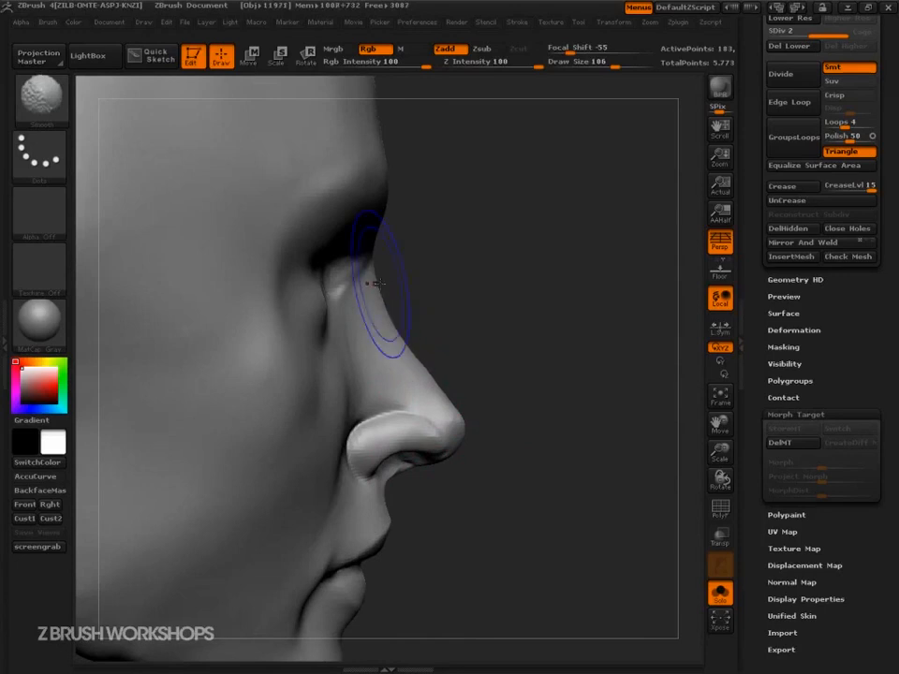
{"action": "key", "text": "ctrl"}
{"action": "key", "text": "ctrl+z"}
{"action": "key", "text": "ctrl+z"}
{"action": "key", "text": "ctrl+z"}
{"action": "key", "text": "ctrl+z"}
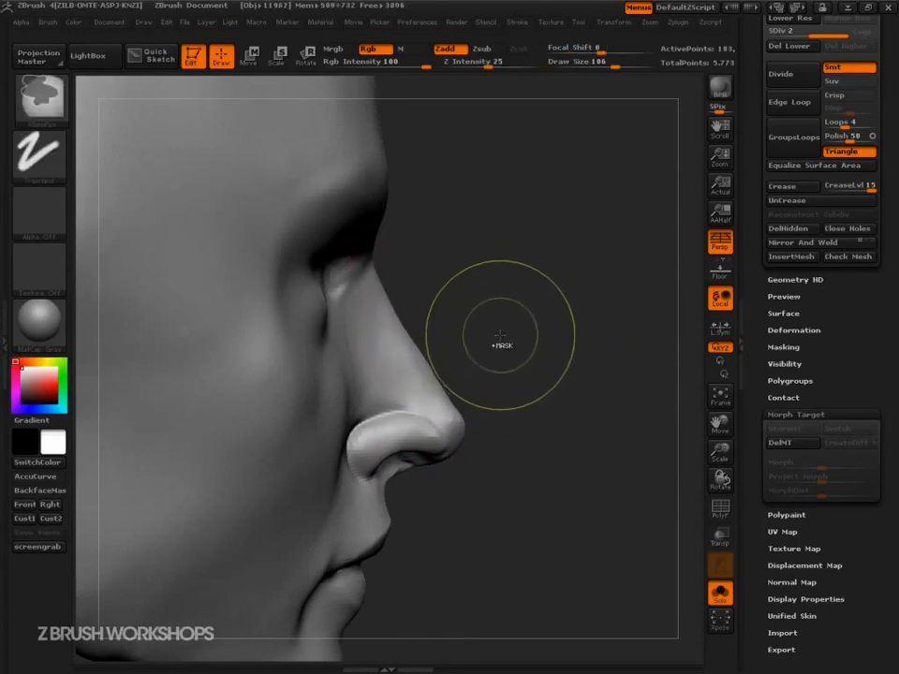
Adjust the nose bridge and tip profile with the Move brush at draw size 88.
{"action": "left_click_drag", "start_coordinate": [381, 298], "coordinate": [376, 294]}
{"action": "key", "text": "s"}
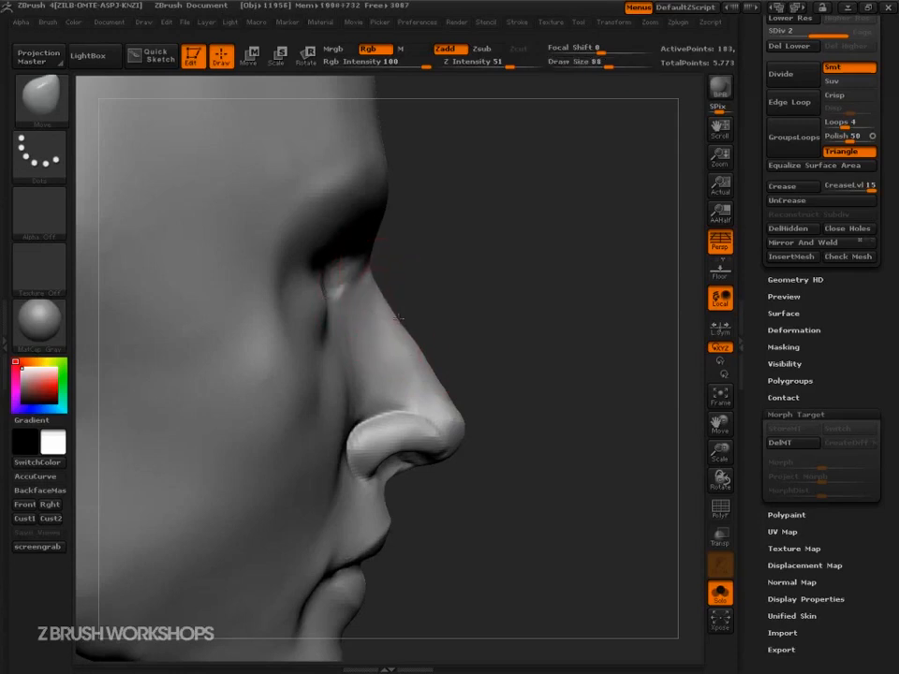
{"action": "left_click_drag", "start_coordinate": [433, 371], "coordinate": [438, 373]}
{"action": "left_click_drag", "start_coordinate": [456, 416], "coordinate": [461, 416]}
{"action": "left_click_drag", "start_coordinate": [532, 431], "coordinate": [370, 452]}
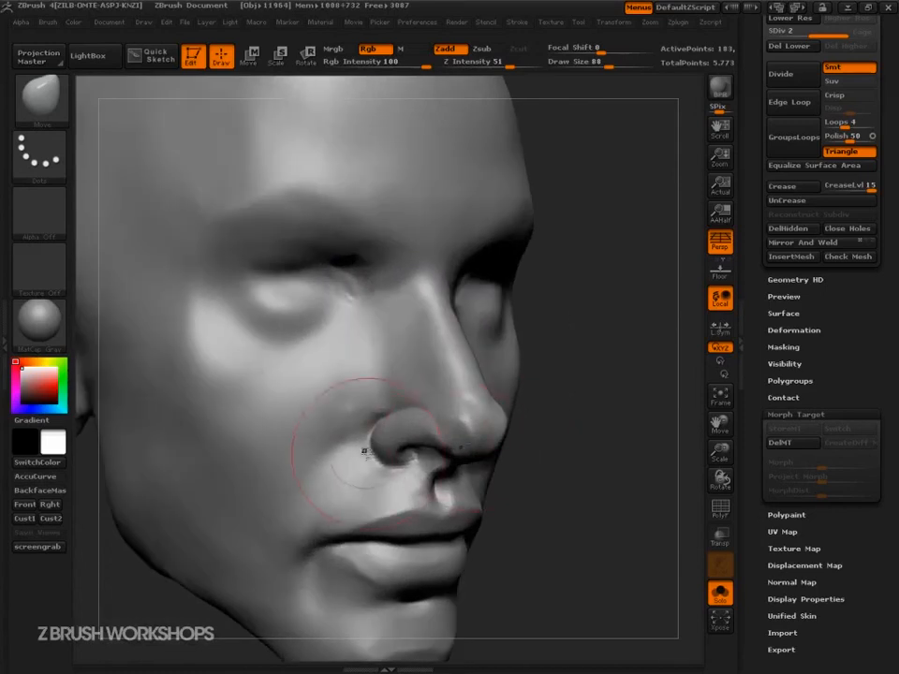
Flatten the inner eye corners and the area beneath them with the TrimDynamic brush at draw size 33.
{"action": "left_click_drag", "start_coordinate": [491, 466], "coordinate": [532, 476], "text": "shift"}
{"action": "key", "text": "s"}
{"action": "mouse_move", "coordinate": [458, 435]}
{"action": "left_mouse_down"}
{"action": "mouse_move", "coordinate": [450, 435]}
{"action": "mouse_move", "coordinate": [461, 434]}
{"action": "left_mouse_up"}
{"action": "mouse_move", "coordinate": [589, 548]}
{"action": "left_mouse_down"}
{"action": "mouse_move", "coordinate": [557, 415]}
{"action": "mouse_move", "coordinate": [590, 462]}
{"action": "mouse_move", "coordinate": [566, 428]}
{"action": "mouse_move", "coordinate": [632, 481]}
{"action": "mouse_move", "coordinate": [617, 544]}
{"action": "mouse_move", "coordinate": [632, 534]}
{"action": "mouse_move", "coordinate": [618, 542]}
{"action": "mouse_move", "coordinate": [604, 516]}
{"action": "mouse_move", "coordinate": [589, 525]}
{"action": "left_mouse_up"}
{"action": "key", "text": "s"}
{"action": "key", "text": "s"}
{"action": "left_click_drag", "start_coordinate": [439, 346], "coordinate": [434, 346]}
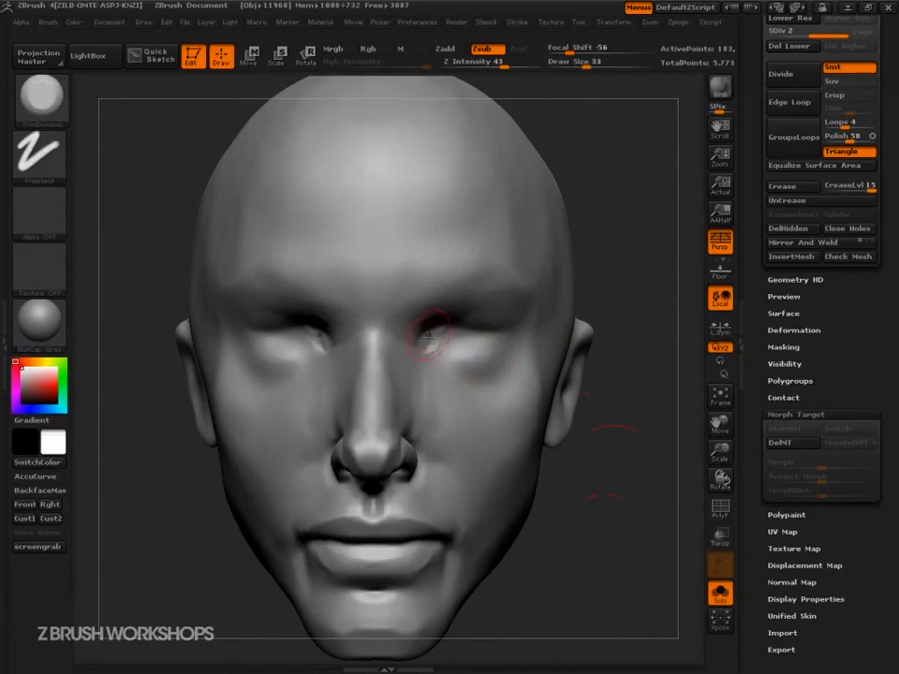
{"action": "mouse_move", "coordinate": [433, 334]}
{"action": "left_mouse_down"}
{"action": "mouse_move", "coordinate": [437, 358]}
{"action": "mouse_move", "coordinate": [428, 339]}
{"action": "mouse_move", "coordinate": [423, 370]}
{"action": "mouse_move", "coordinate": [472, 391]}
{"action": "mouse_move", "coordinate": [466, 402]}
{"action": "left_mouse_up"}
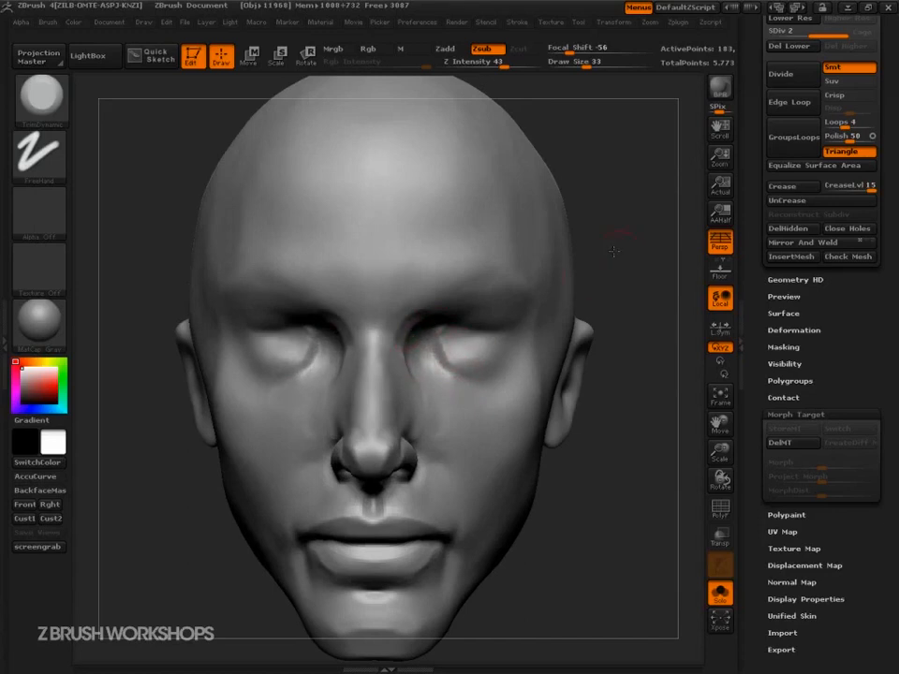
Trim broad planes across the cheekbone, forehead and temple with the TrimDynamic brush at draw size 59.
{"action": "left_click_drag", "start_coordinate": [618, 251], "coordinate": [480, 302]}
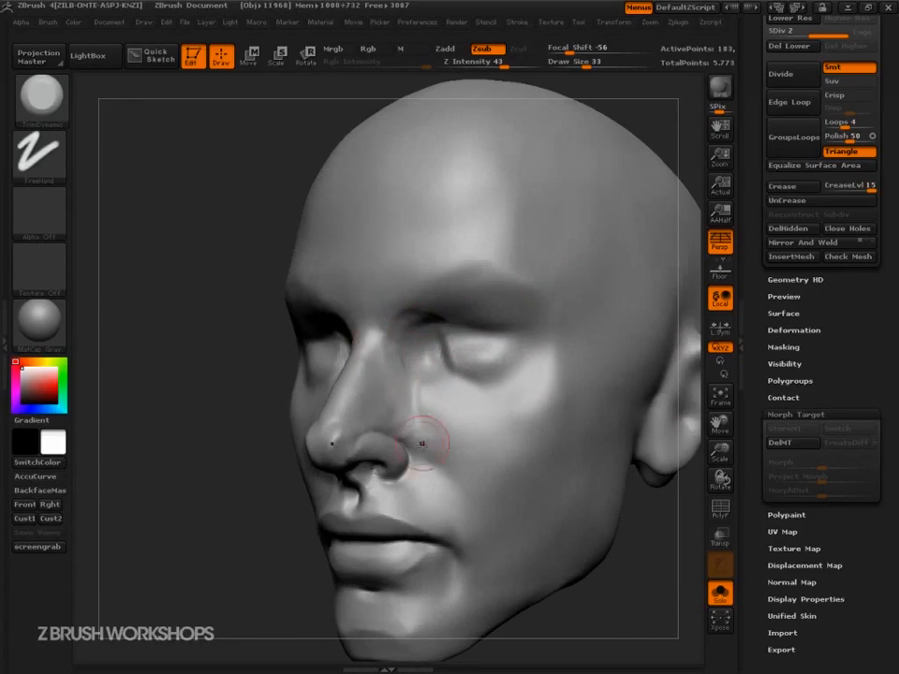
{"action": "left_click_drag", "start_coordinate": [446, 453], "coordinate": [448, 439]}
{"action": "key", "text": "bracketright"}
{"action": "key", "text": "bracketright"}
{"action": "left_click_drag", "start_coordinate": [456, 397], "coordinate": [467, 430]}
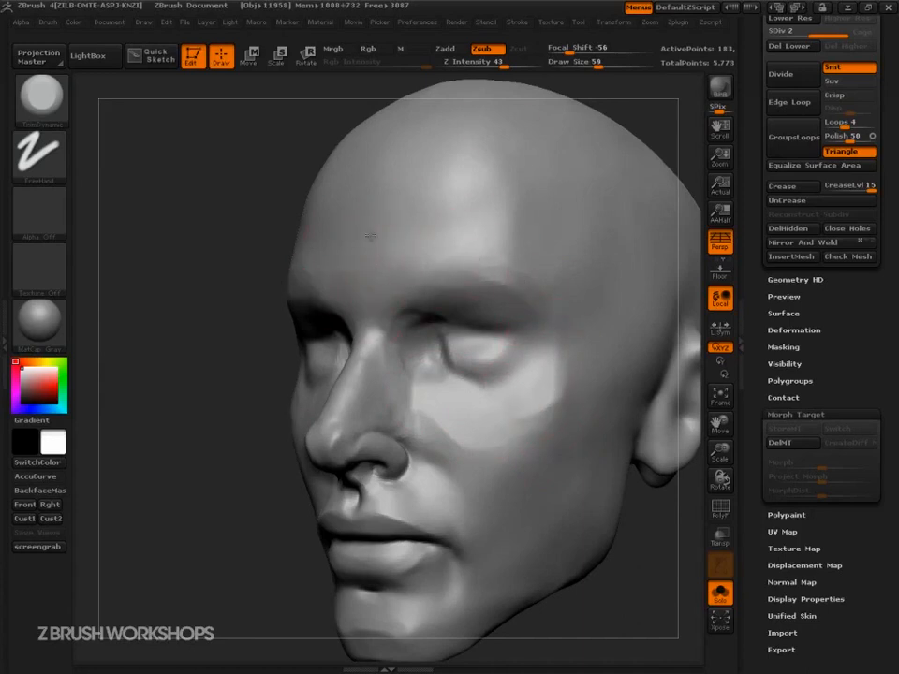
{"action": "left_click_drag", "start_coordinate": [209, 391], "coordinate": [195, 456], "text": "alt"}
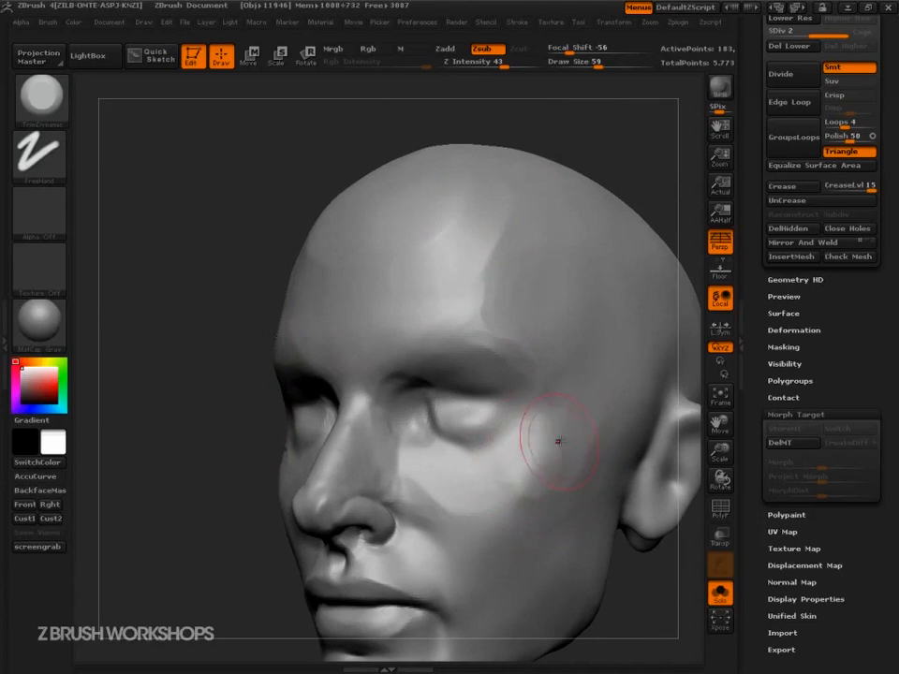
Define the inner eye corner at draw size 23 and the underside of the brow at draw size 41 with TrimDynamic.
{"action": "key", "text": "s"}
{"action": "left_click_drag", "start_coordinate": [447, 418], "coordinate": [433, 418]}
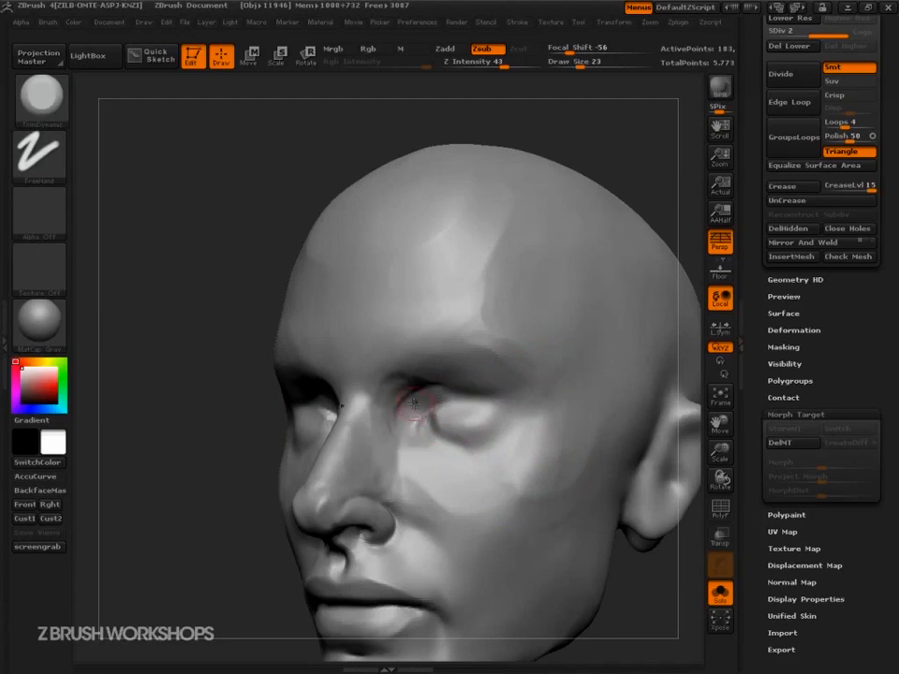
{"action": "key", "text": "s"}
{"action": "left_click_drag", "start_coordinate": [408, 381], "coordinate": [425, 381]}
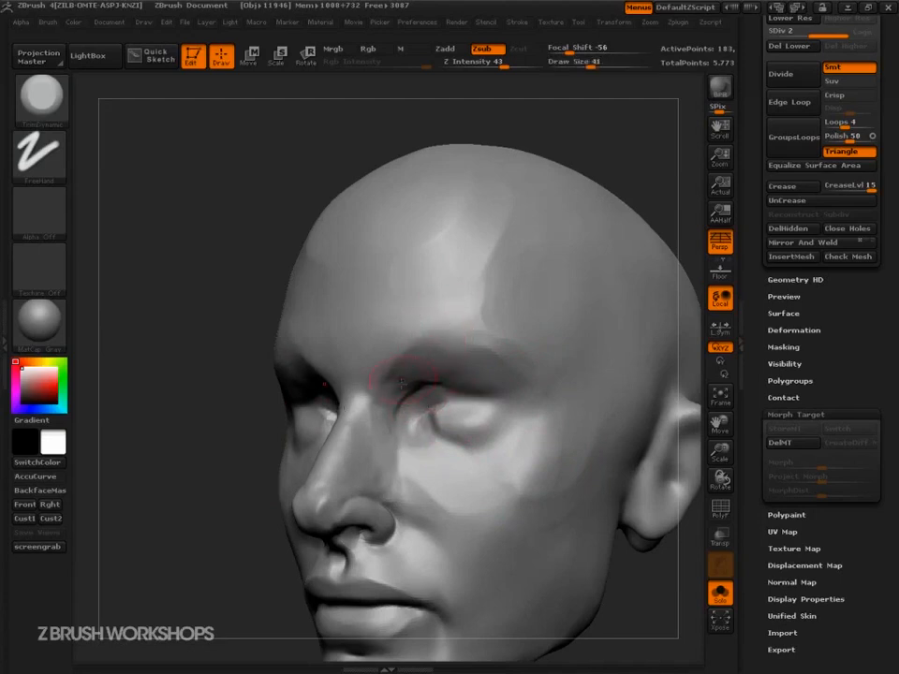
{"action": "left_click_drag", "start_coordinate": [411, 352], "coordinate": [444, 348]}
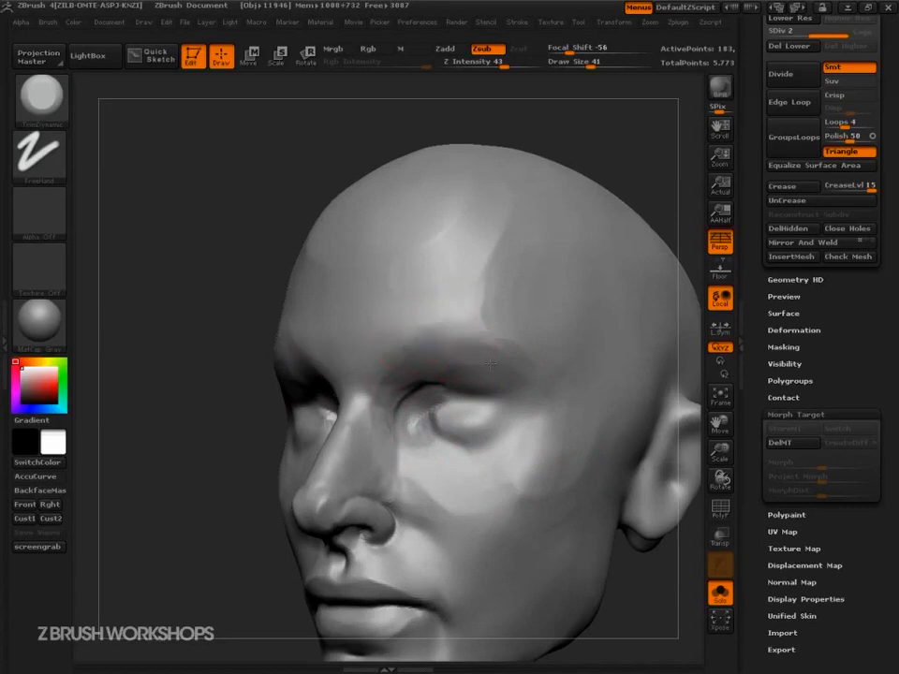
Flatten the outer brow underside and the eyeball surface with the TrimDynamic brush at draw size 35.
{"action": "key", "text": "s"}
{"action": "left_click_drag", "start_coordinate": [489, 372], "coordinate": [484, 364]}
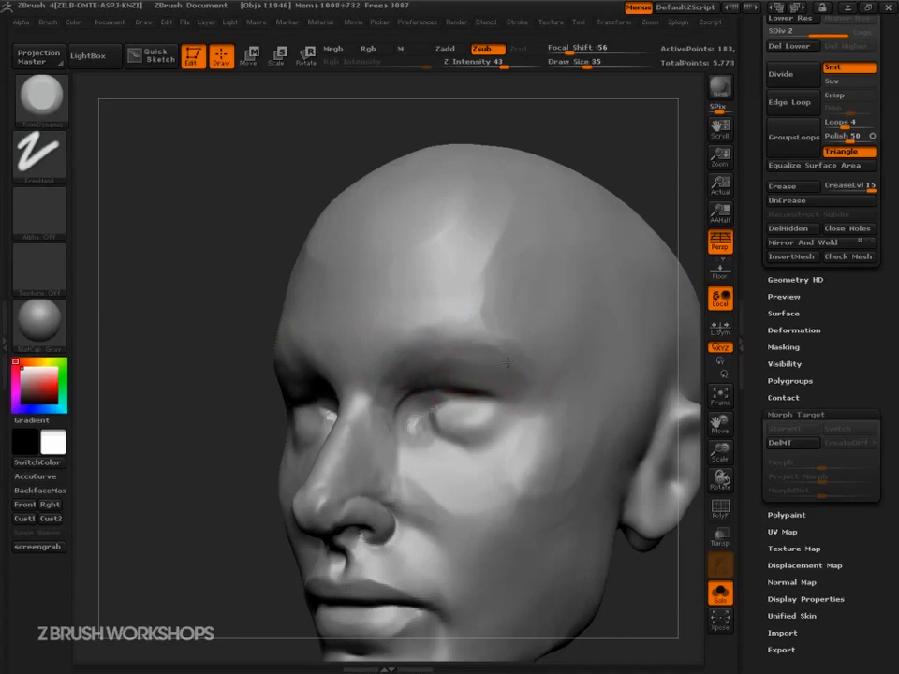
{"action": "mouse_move", "coordinate": [472, 403]}
{"action": "left_mouse_down"}
{"action": "mouse_move", "coordinate": [448, 404]}
{"action": "mouse_move", "coordinate": [474, 407]}
{"action": "mouse_move", "coordinate": [433, 422]}
{"action": "mouse_move", "coordinate": [488, 425]}
{"action": "mouse_move", "coordinate": [482, 419]}
{"action": "left_mouse_up"}
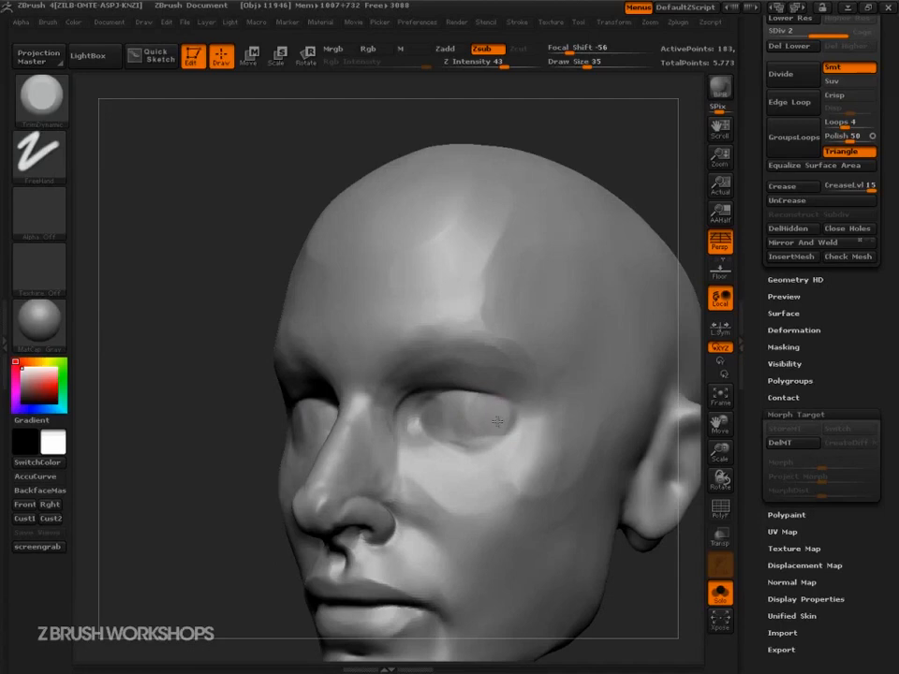
{"action": "left_click_drag", "start_coordinate": [470, 413], "coordinate": [448, 418]}
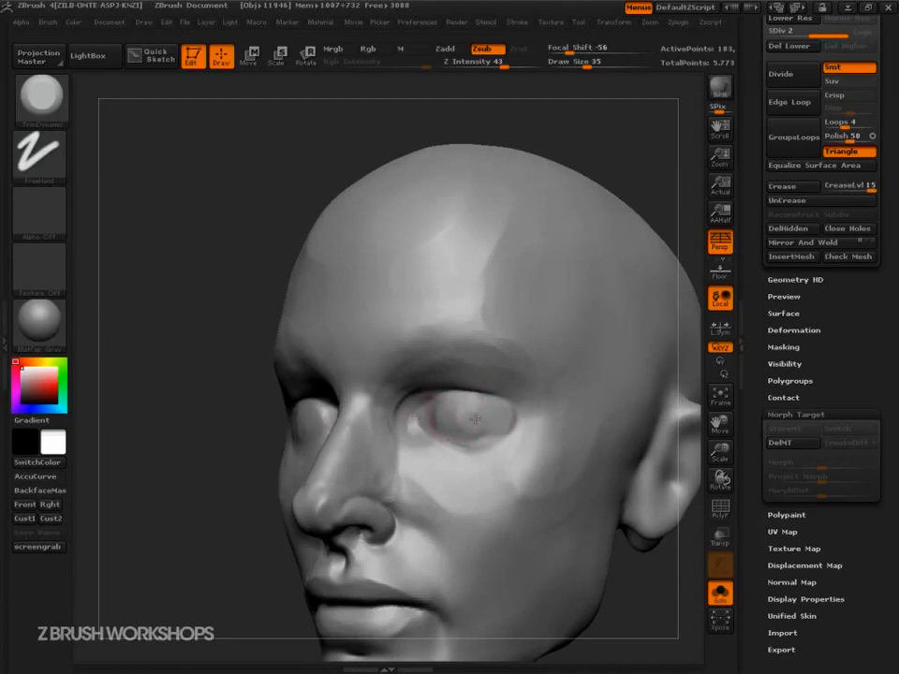
{"action": "left_click_drag", "start_coordinate": [211, 526], "coordinate": [289, 484]}
{"action": "left_click_drag", "start_coordinate": [448, 429], "coordinate": [437, 409]}
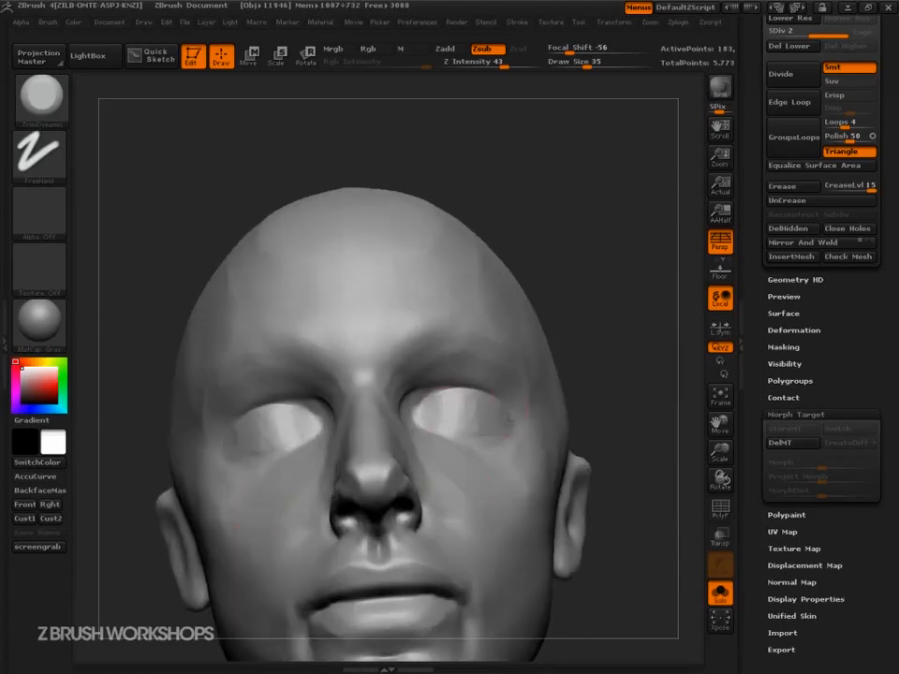
Trim the outer brow, temple edge and outer eye area with the TrimDynamic brush at draw sizes 51 and 42.
{"action": "left_click_drag", "start_coordinate": [577, 374], "coordinate": [570, 406]}
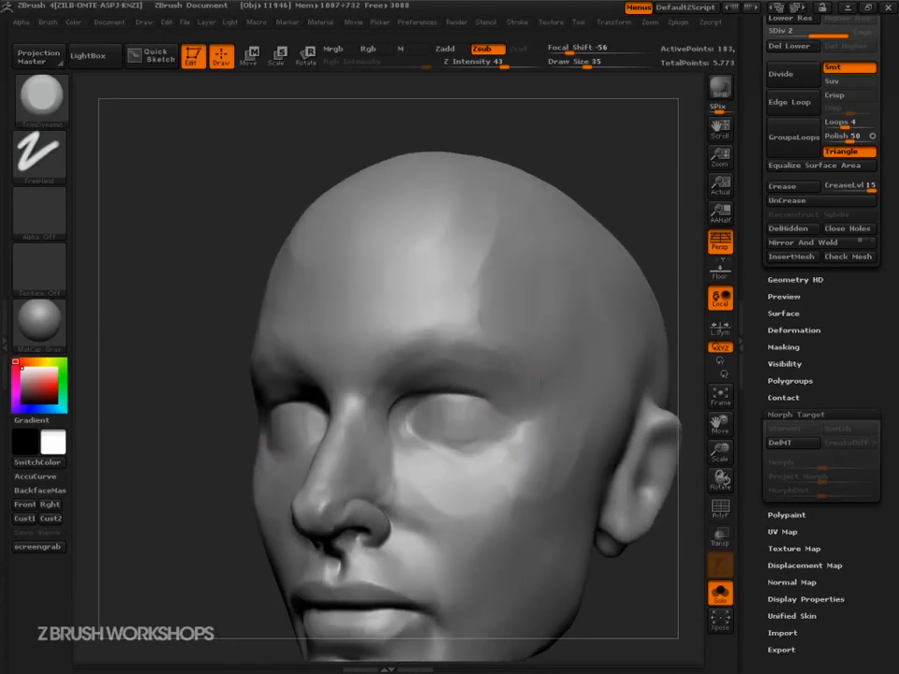
{"action": "key", "text": "bracketright"}
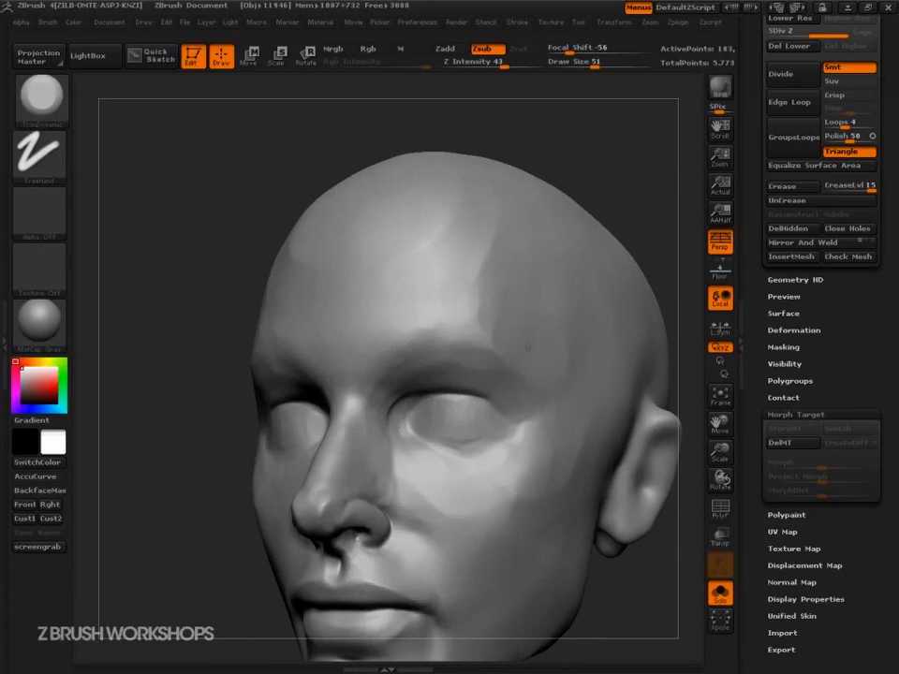
{"action": "key", "text": "bracketright"}
{"action": "key", "text": "bracketright"}
{"action": "key", "text": "s"}
{"action": "left_click_drag", "start_coordinate": [546, 375], "coordinate": [527, 376]}
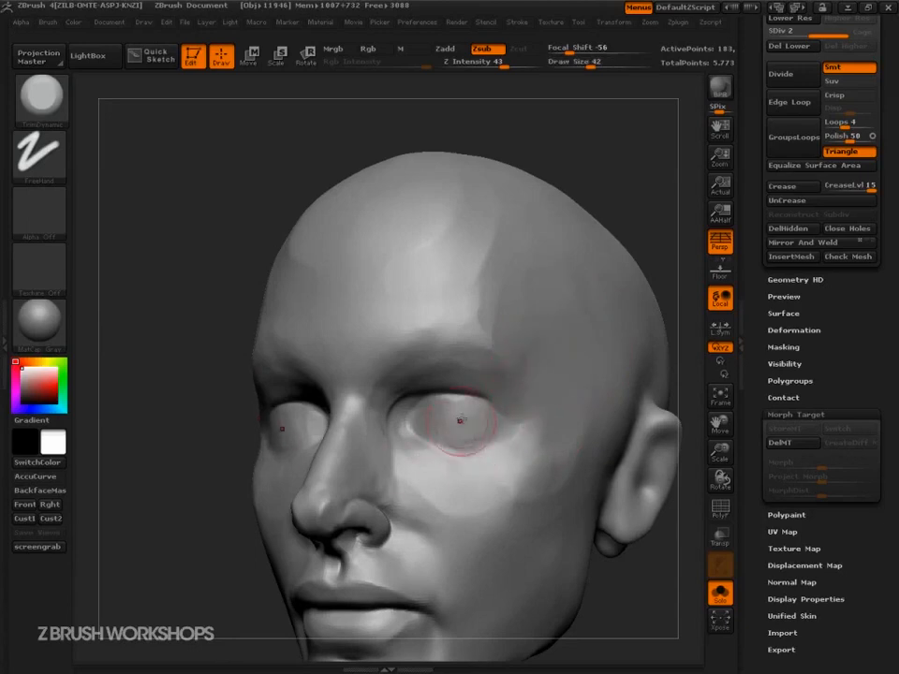
{"action": "key", "text": "s"}
{"action": "mouse_move", "coordinate": [418, 434]}
{"action": "left_mouse_down"}
{"action": "mouse_move", "coordinate": [441, 434]}
{"action": "mouse_move", "coordinate": [458, 451]}
{"action": "mouse_move", "coordinate": [462, 439]}
{"action": "left_mouse_up"}
Reshape the eye sockets and the area beside them from the front with the Move brush at draw sizes 45 and 74.
{"action": "key", "text": "b"}
{"action": "key", "text": "m"}
{"action": "key", "text": "v"}
{"action": "key", "text": "s"}
{"action": "left_click_drag", "start_coordinate": [216, 553], "coordinate": [375, 550]}
{"action": "mouse_move", "coordinate": [603, 553]}
{"action": "left_mouse_down", "text": "alt"}
{"action": "mouse_move", "coordinate": [605, 508]}
{"action": "mouse_move", "coordinate": [584, 517]}
{"action": "left_mouse_up", "text": "alt"}
{"action": "key", "text": "s"}
{"action": "key", "text": "s"}
{"action": "left_click_drag", "start_coordinate": [455, 410], "coordinate": [450, 411]}
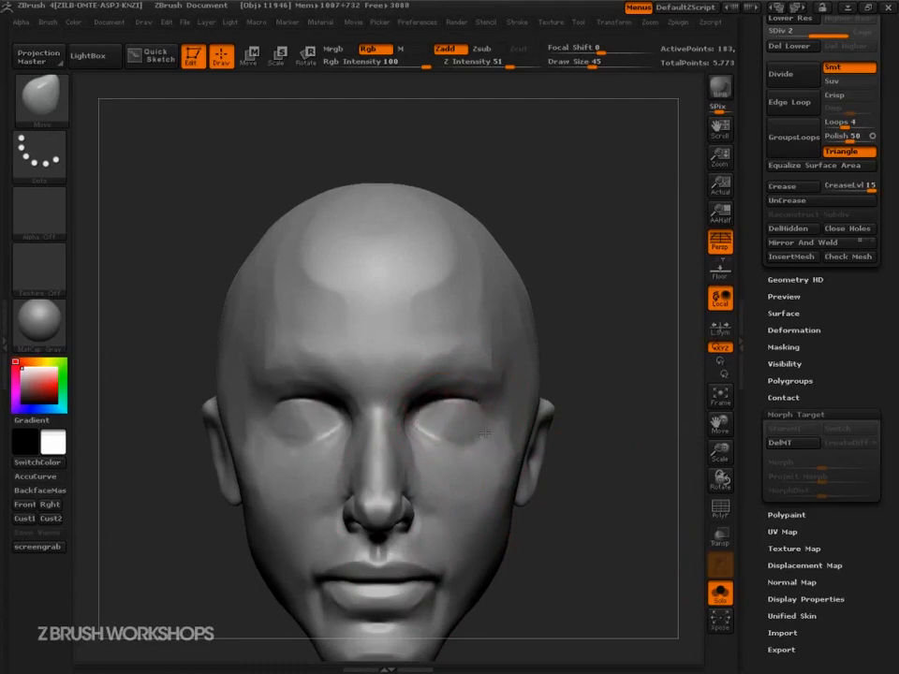
{"action": "key", "text": "s"}
{"action": "left_click_drag", "start_coordinate": [466, 442], "coordinate": [476, 440]}
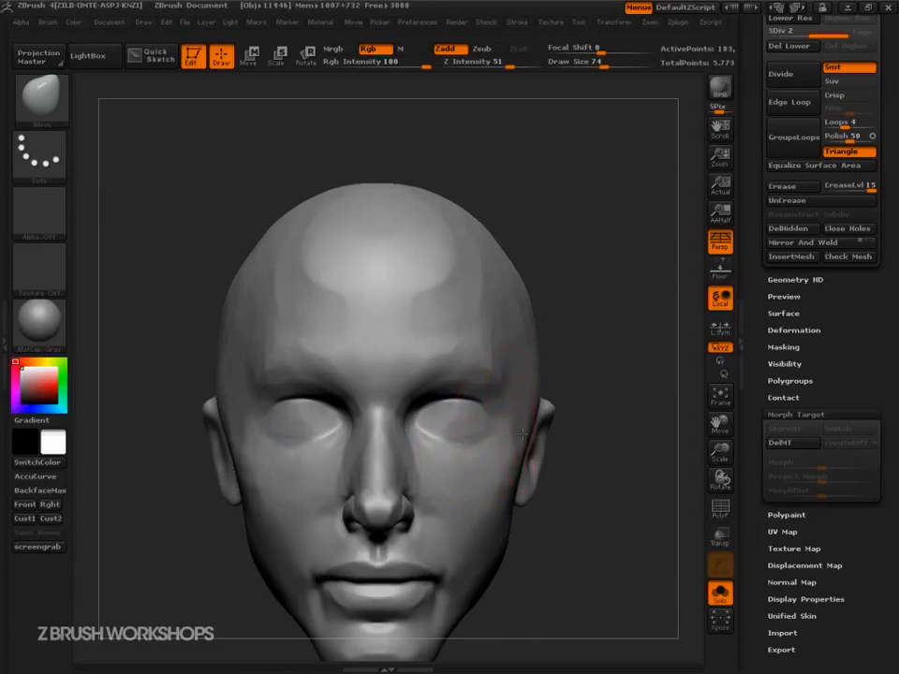
Adjust the cheek, jaw, chin and mouth-corner contours with the Move brush at draw sizes 92, 47 and 65.
{"action": "mouse_move", "coordinate": [571, 398]}
{"action": "left_mouse_down"}
{"action": "mouse_move", "coordinate": [593, 375]}
{"action": "mouse_move", "coordinate": [599, 384]}
{"action": "mouse_move", "coordinate": [594, 474]}
{"action": "left_mouse_up"}
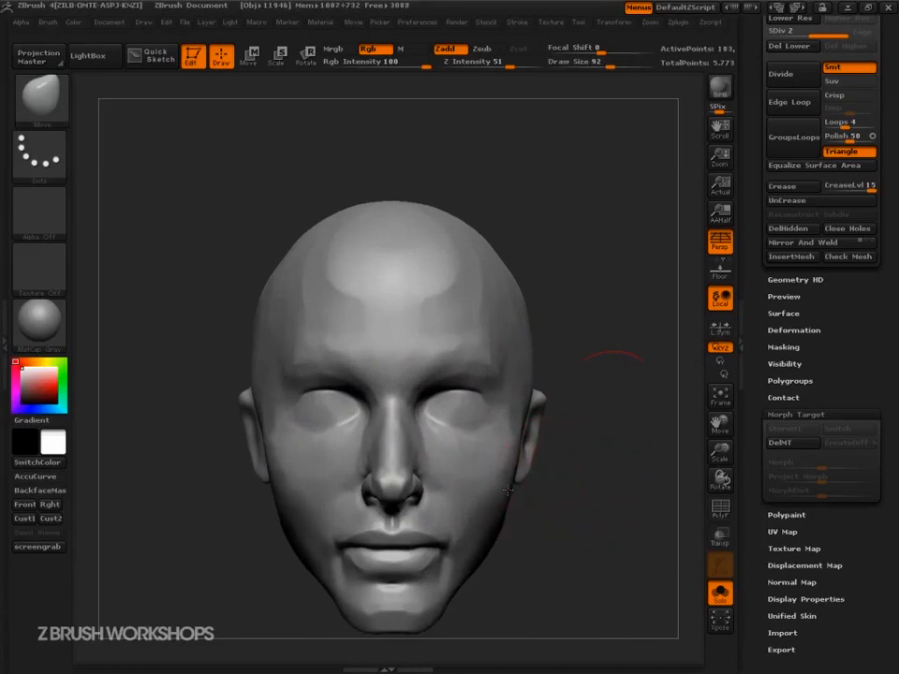
{"action": "key", "text": "s"}
{"action": "left_click_drag", "start_coordinate": [436, 625], "coordinate": [422, 622]}
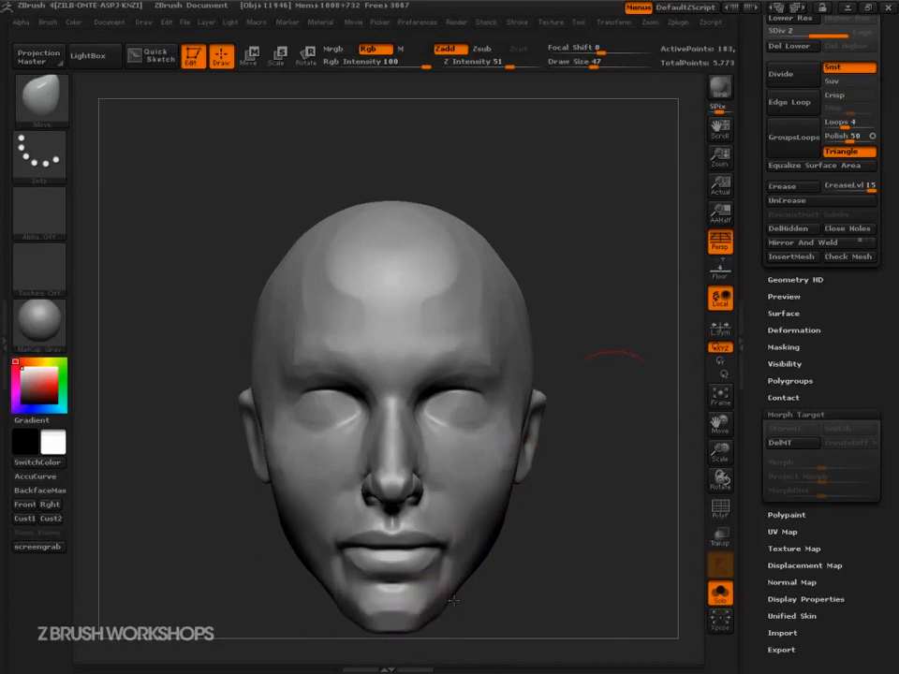
{"action": "key", "text": "s"}
{"action": "left_click_drag", "start_coordinate": [445, 566], "coordinate": [439, 566]}
{"action": "key", "text": "s"}
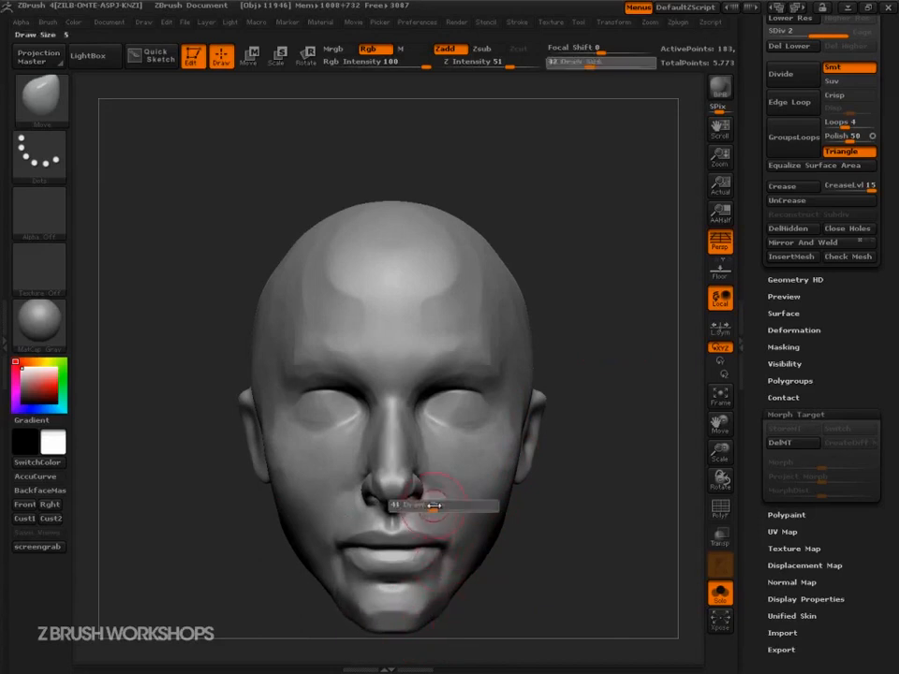
{"action": "left_click_drag", "start_coordinate": [429, 507], "coordinate": [439, 506]}
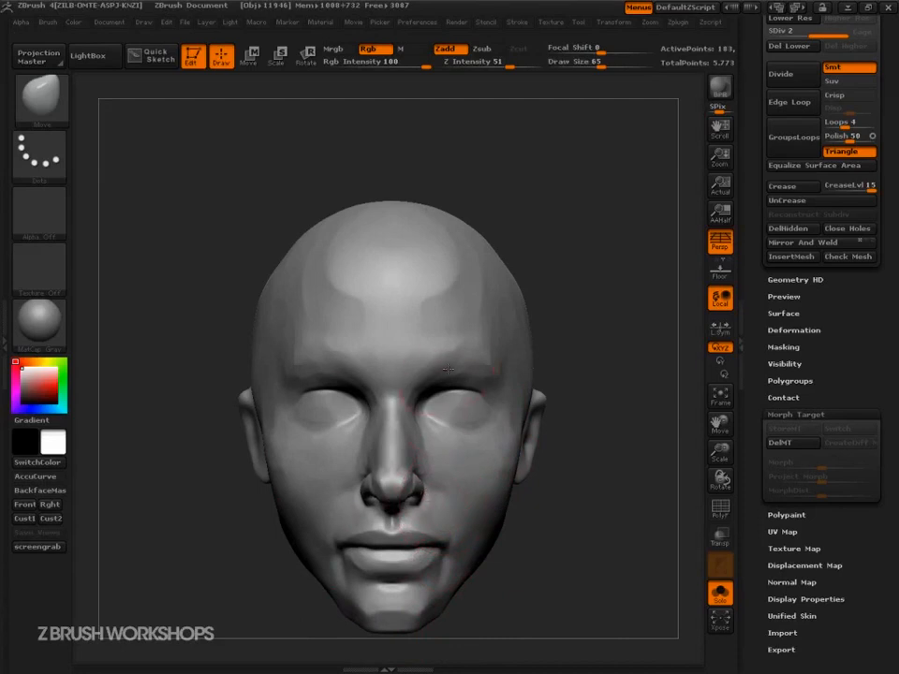
Trim the cheek and jaw planes in front of the ear with the TrimDynamic brush at draw sizes 65 and 78.
{"action": "left_click_drag", "start_coordinate": [603, 537], "coordinate": [568, 448], "text": "alt"}
{"action": "mouse_move", "coordinate": [541, 388]}
{"action": "left_mouse_down"}
{"action": "mouse_move", "coordinate": [532, 371]}
{"action": "mouse_move", "coordinate": [573, 386]}
{"action": "left_mouse_up"}
{"action": "key", "text": "b"}
{"action": "key", "text": "t"}
{"action": "key", "text": "d"}
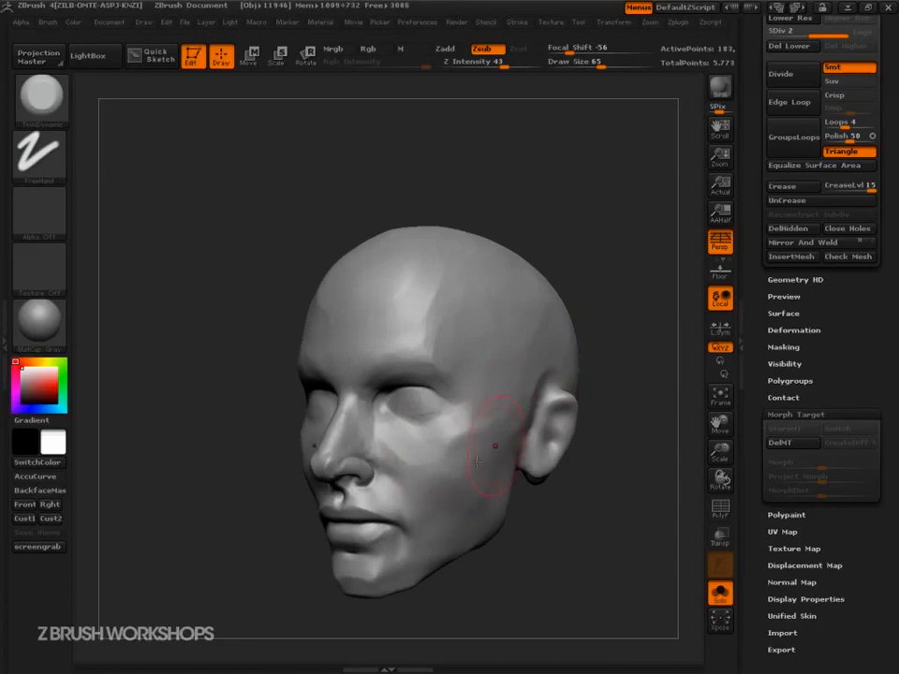
{"action": "mouse_move", "coordinate": [554, 541]}
{"action": "left_mouse_down"}
{"action": "mouse_move", "coordinate": [501, 526]}
{"action": "mouse_move", "coordinate": [512, 502]}
{"action": "left_mouse_up"}
{"action": "key", "text": "s"}
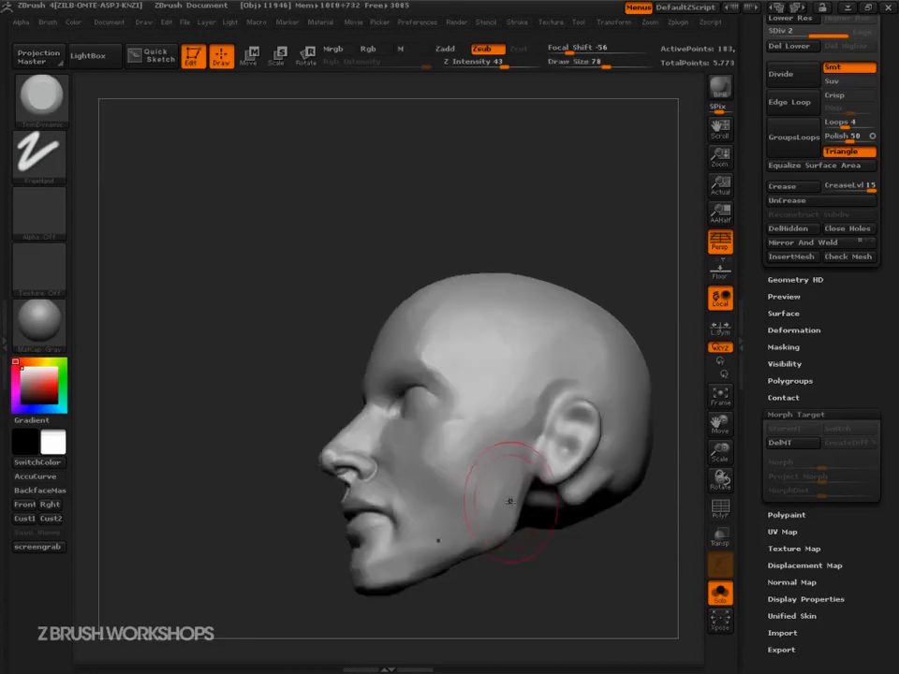
Define the nostril rim and the underside of the nose with the TrimDynamic brush at draw size 23.
{"action": "left_click_drag", "start_coordinate": [560, 575], "coordinate": [576, 535], "text": "alt"}
{"action": "left_click_drag", "start_coordinate": [577, 535], "coordinate": [554, 545]}
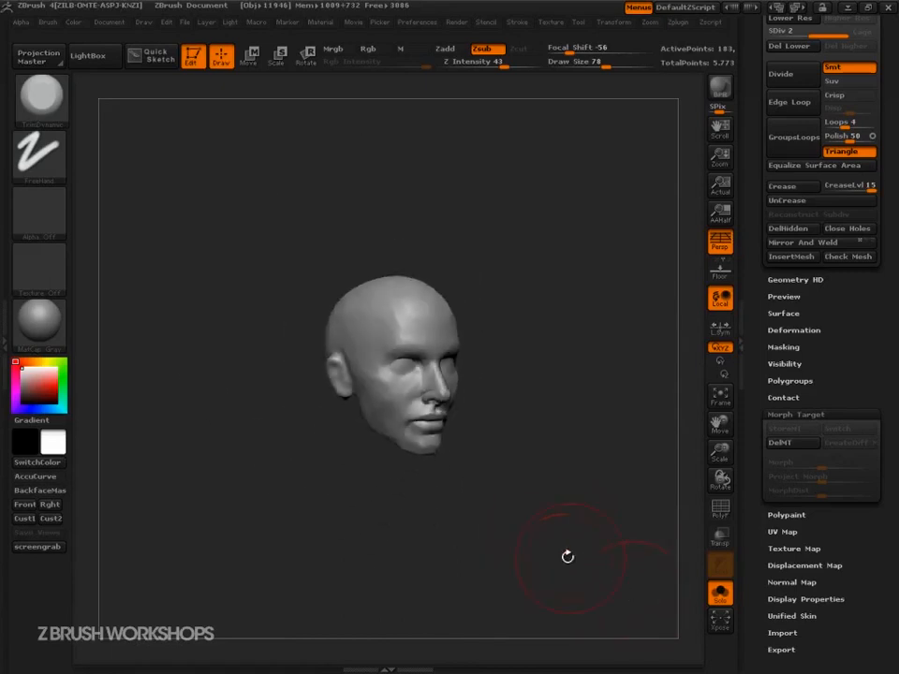
{"action": "left_click_drag", "start_coordinate": [600, 574], "coordinate": [620, 624]}
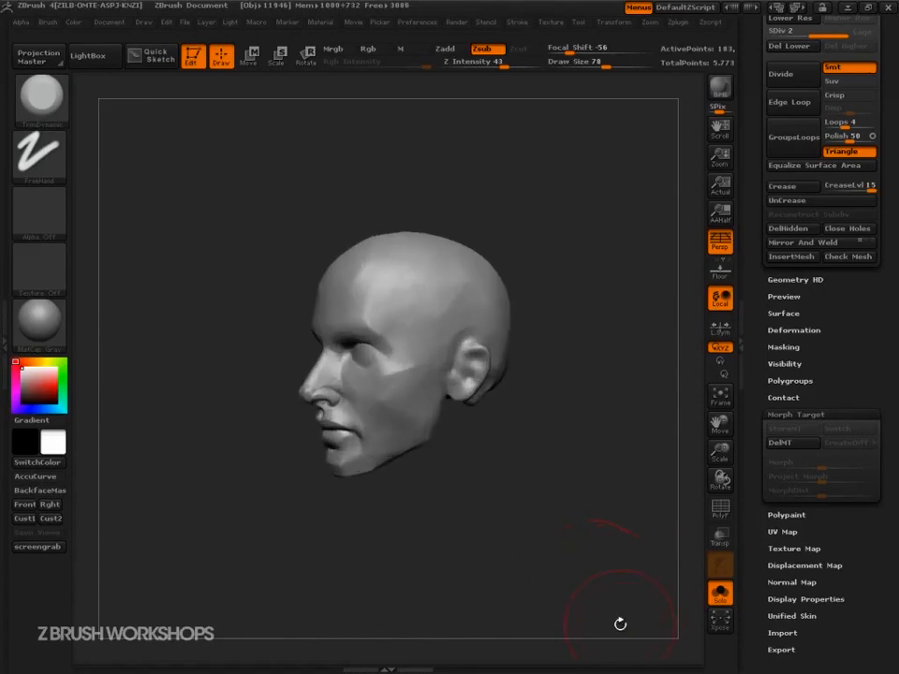
{"action": "mouse_move", "coordinate": [620, 624]}
{"action": "left_mouse_down"}
{"action": "mouse_move", "coordinate": [578, 536]}
{"action": "mouse_move", "coordinate": [594, 548]}
{"action": "mouse_move", "coordinate": [593, 568]}
{"action": "mouse_move", "coordinate": [660, 615]}
{"action": "left_mouse_up"}
{"action": "key", "text": "s"}
{"action": "left_click_drag", "start_coordinate": [601, 565], "coordinate": [578, 565]}
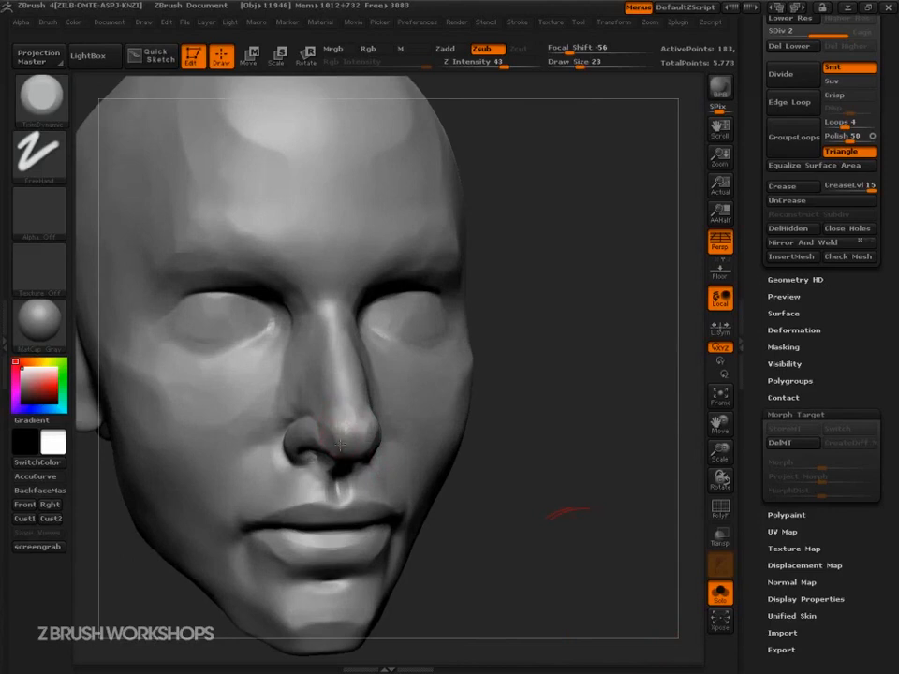
{"action": "left_click_drag", "start_coordinate": [528, 498], "coordinate": [537, 417]}
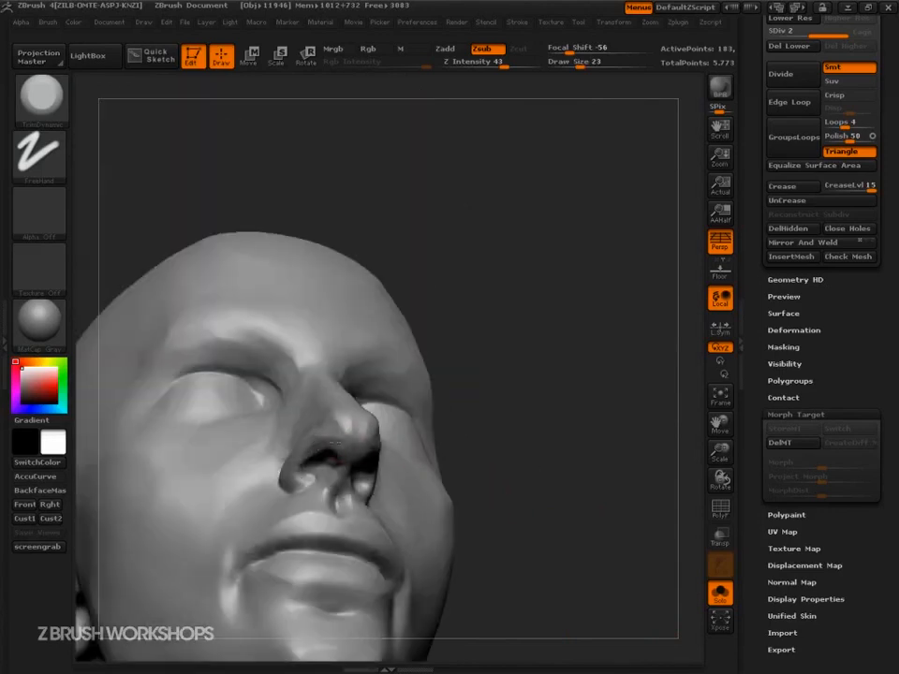
{"action": "left_click_drag", "start_coordinate": [467, 433], "coordinate": [502, 475]}
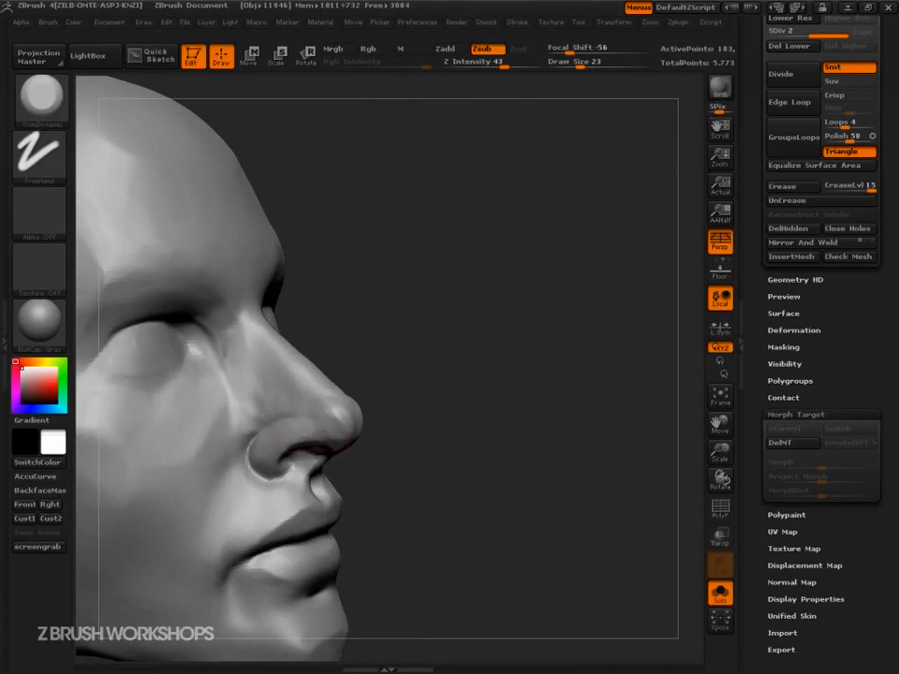
{"action": "mouse_move", "coordinate": [333, 435]}
{"action": "left_mouse_down"}
{"action": "mouse_move", "coordinate": [416, 394]}
{"action": "mouse_move", "coordinate": [494, 423]}
{"action": "left_mouse_up"}
{"action": "left_click_drag", "start_coordinate": [320, 479], "coordinate": [330, 464]}
{"action": "left_click_drag", "start_coordinate": [468, 442], "coordinate": [422, 436]}
Trim the planes of the nose tip with the TrimDynamic brush at draw size 56 and check the head from both sides.
{"action": "key", "text": "s"}
{"action": "left_click", "coordinate": [382, 421]}
{"action": "left_click_drag", "start_coordinate": [347, 418], "coordinate": [326, 409]}
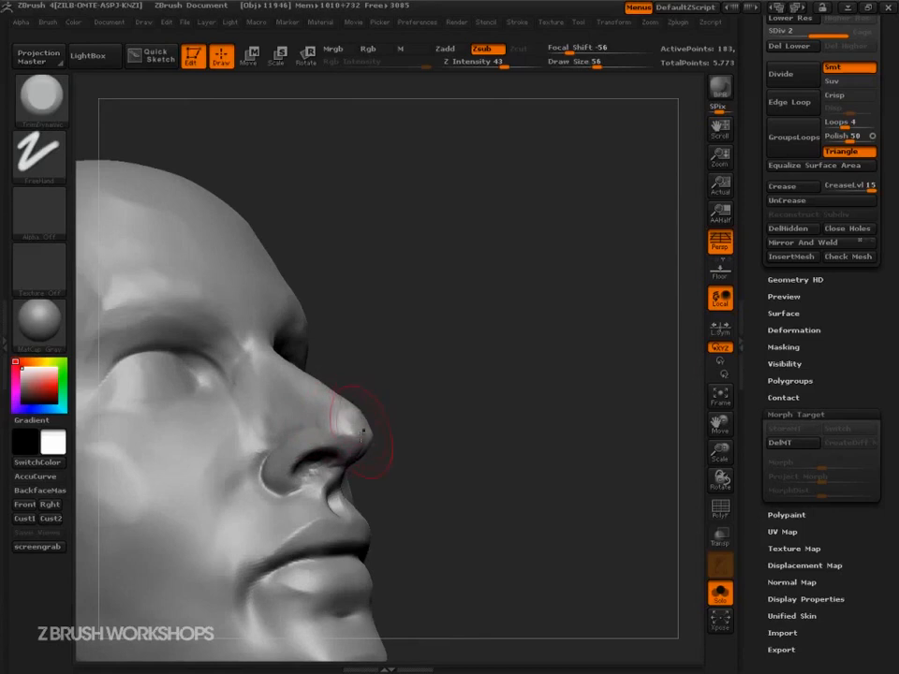
{"action": "mouse_move", "coordinate": [458, 467]}
{"action": "left_mouse_down"}
{"action": "mouse_move", "coordinate": [496, 489]}
{"action": "mouse_move", "coordinate": [518, 523]}
{"action": "mouse_move", "coordinate": [634, 596]}
{"action": "mouse_move", "coordinate": [589, 618]}
{"action": "left_mouse_up"}
{"action": "key", "text": "ctrl"}
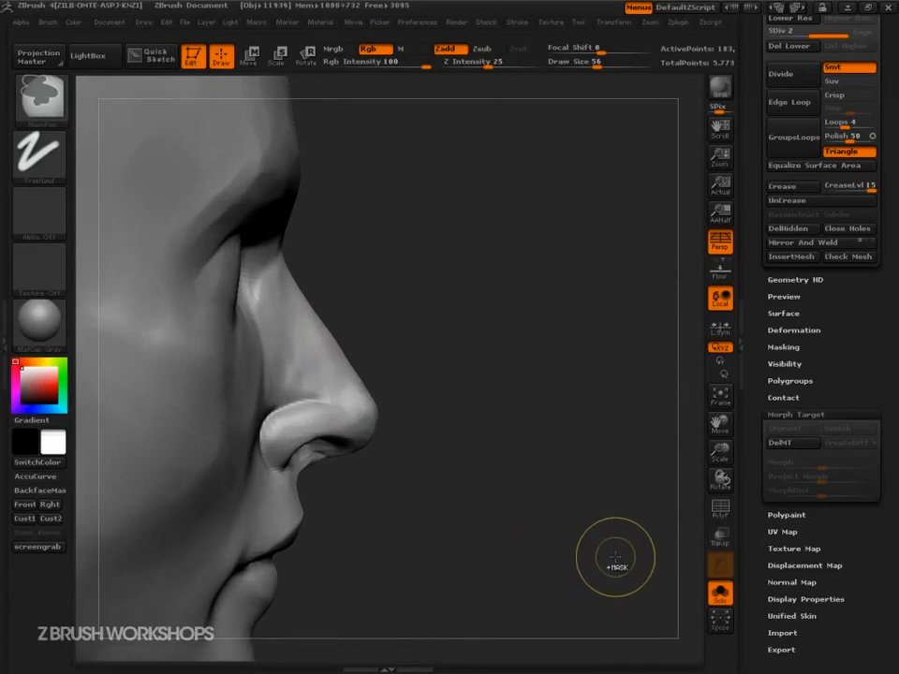
{"action": "mouse_move", "coordinate": [624, 562]}
{"action": "left_mouse_down", "text": "alt"}
{"action": "mouse_move", "coordinate": [576, 554]}
{"action": "mouse_move", "coordinate": [584, 559]}
{"action": "mouse_move", "coordinate": [605, 562]}
{"action": "mouse_move", "coordinate": [560, 534]}
{"action": "mouse_move", "coordinate": [582, 554]}
{"action": "mouse_move", "coordinate": [555, 543]}
{"action": "mouse_move", "coordinate": [564, 562]}
{"action": "mouse_move", "coordinate": [548, 545]}
{"action": "mouse_move", "coordinate": [551, 479]}
{"action": "left_mouse_up", "text": "alt"}
{"action": "left_click_drag", "start_coordinate": [570, 511], "coordinate": [684, 617]}
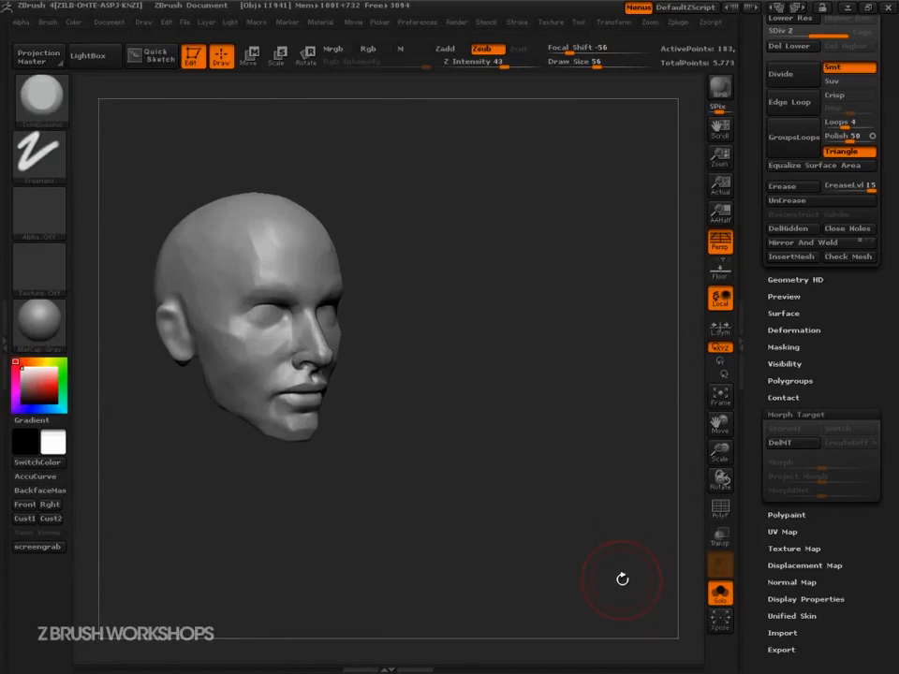
{"action": "left_click_drag", "start_coordinate": [625, 580], "coordinate": [588, 573]}
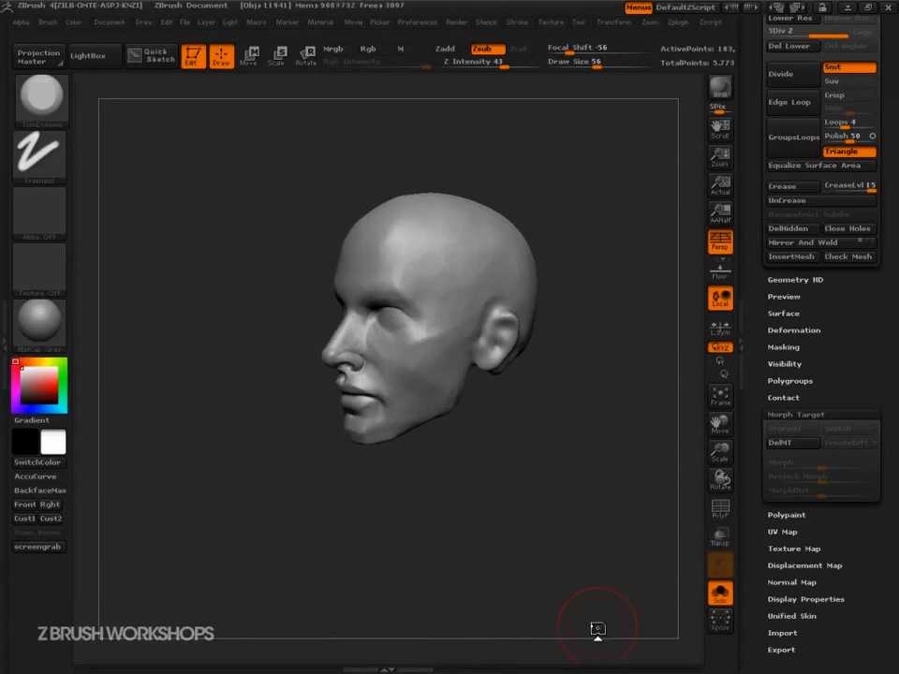
{"action": "left_click_drag", "start_coordinate": [555, 493], "coordinate": [588, 522]}
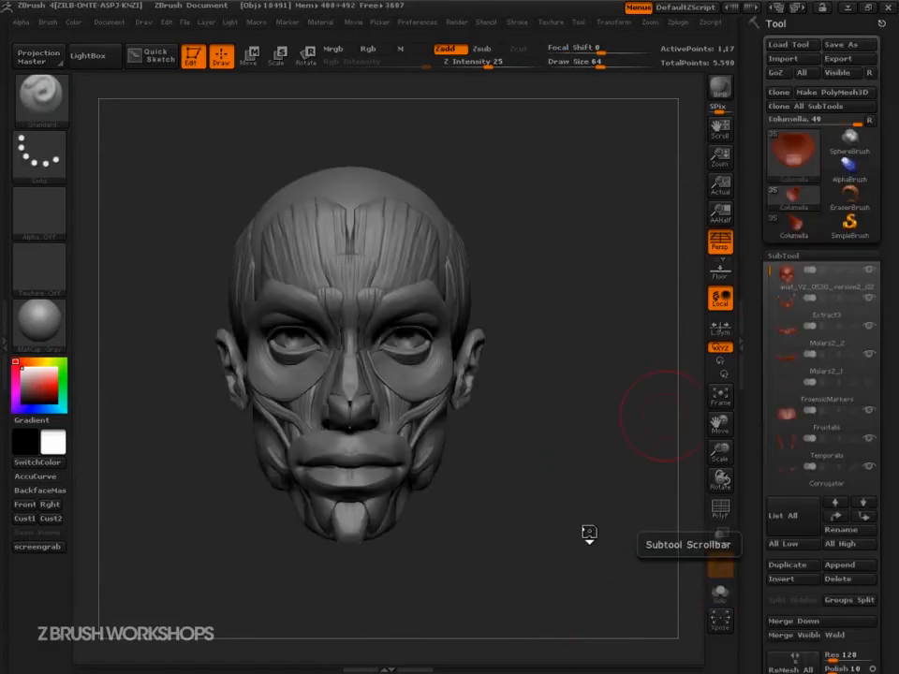
Examine the length of the nose wing and tip on the muscled anatomical head in side view.
{"action": "mouse_move", "coordinate": [589, 570]}
{"action": "left_mouse_down"}
{"action": "mouse_move", "coordinate": [652, 576]}
{"action": "mouse_move", "coordinate": [608, 579]}
{"action": "mouse_move", "coordinate": [616, 582]}
{"action": "mouse_move", "coordinate": [654, 529]}
{"action": "mouse_move", "coordinate": [607, 569]}
{"action": "mouse_move", "coordinate": [609, 548]}
{"action": "mouse_move", "coordinate": [630, 561]}
{"action": "mouse_move", "coordinate": [618, 585]}
{"action": "left_mouse_up"}
{"action": "left_click_drag", "start_coordinate": [251, 377], "coordinate": [251, 399]}
{"action": "mouse_move", "coordinate": [251, 394]}
{"action": "left_mouse_down"}
{"action": "mouse_move", "coordinate": [297, 386]}
{"action": "mouse_move", "coordinate": [297, 403]}
{"action": "left_mouse_up"}
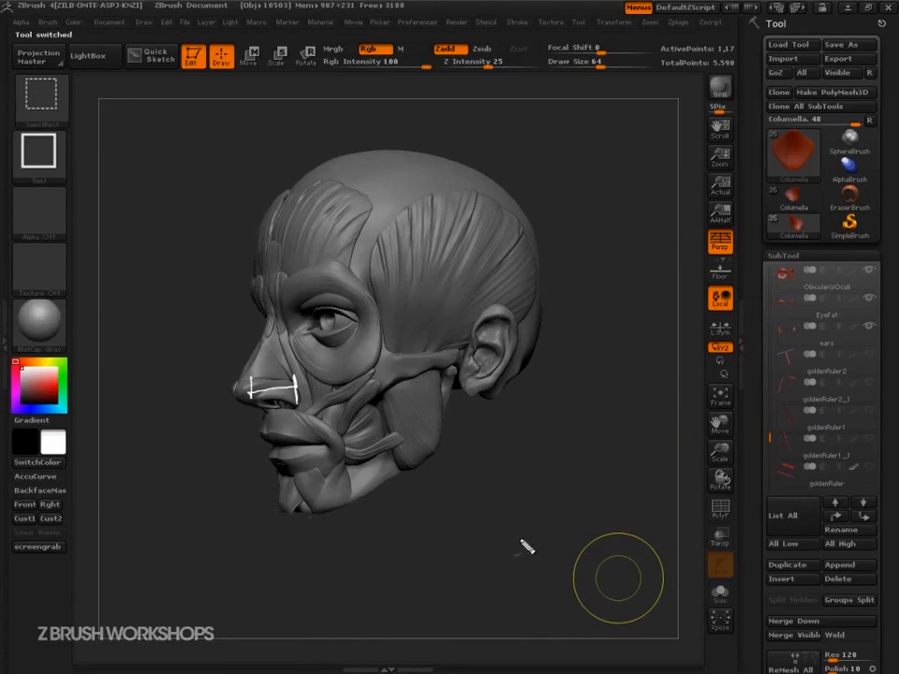
{"action": "key", "text": "Escape"}
{"action": "mouse_move", "coordinate": [586, 520]}
{"action": "left_mouse_down"}
{"action": "mouse_move", "coordinate": [612, 522]}
{"action": "mouse_move", "coordinate": [600, 527]}
{"action": "mouse_move", "coordinate": [600, 520]}
{"action": "mouse_move", "coordinate": [595, 546]}
{"action": "left_mouse_up"}
{"action": "left_click_drag", "start_coordinate": [510, 539], "coordinate": [666, 564]}
Switch to the other Columella head version and examine its forehead, brow and cheek contour in three-quarter view.
{"action": "left_click", "coordinate": [795, 200]}
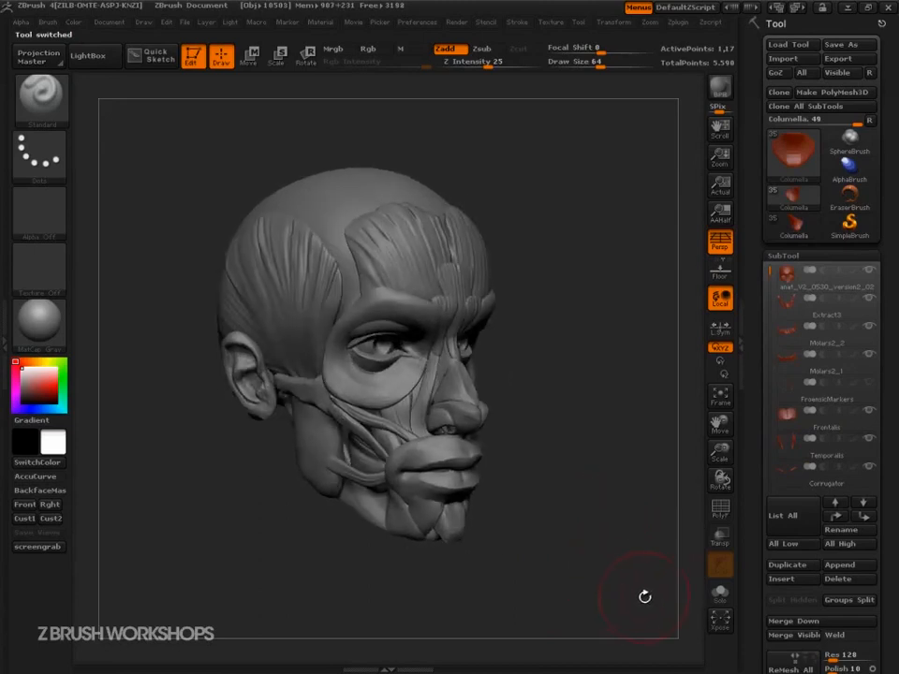
{"action": "mouse_move", "coordinate": [636, 610]}
{"action": "left_mouse_down"}
{"action": "mouse_move", "coordinate": [575, 601]}
{"action": "mouse_move", "coordinate": [624, 604]}
{"action": "mouse_move", "coordinate": [600, 581]}
{"action": "mouse_move", "coordinate": [605, 602]}
{"action": "mouse_move", "coordinate": [638, 602]}
{"action": "mouse_move", "coordinate": [678, 456]}
{"action": "left_mouse_up"}
{"action": "left_click_drag", "start_coordinate": [635, 509], "coordinate": [636, 576]}
{"action": "key", "text": "ctrl+shift"}
{"action": "mouse_move", "coordinate": [286, 224]}
{"action": "left_mouse_down", "text": "ctrl+shift"}
{"action": "mouse_move", "coordinate": [267, 296]}
{"action": "mouse_move", "coordinate": [282, 327]}
{"action": "left_mouse_up", "text": "ctrl+shift"}
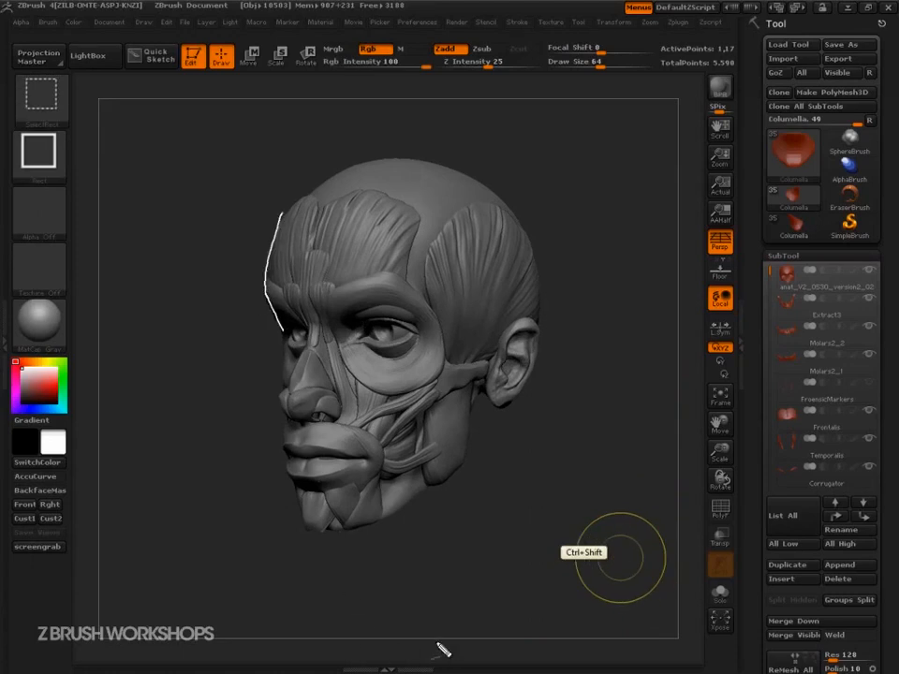
{"action": "left_click_drag", "start_coordinate": [291, 339], "coordinate": [280, 384], "text": "ctrl+shift"}
{"action": "key", "text": "Escape"}
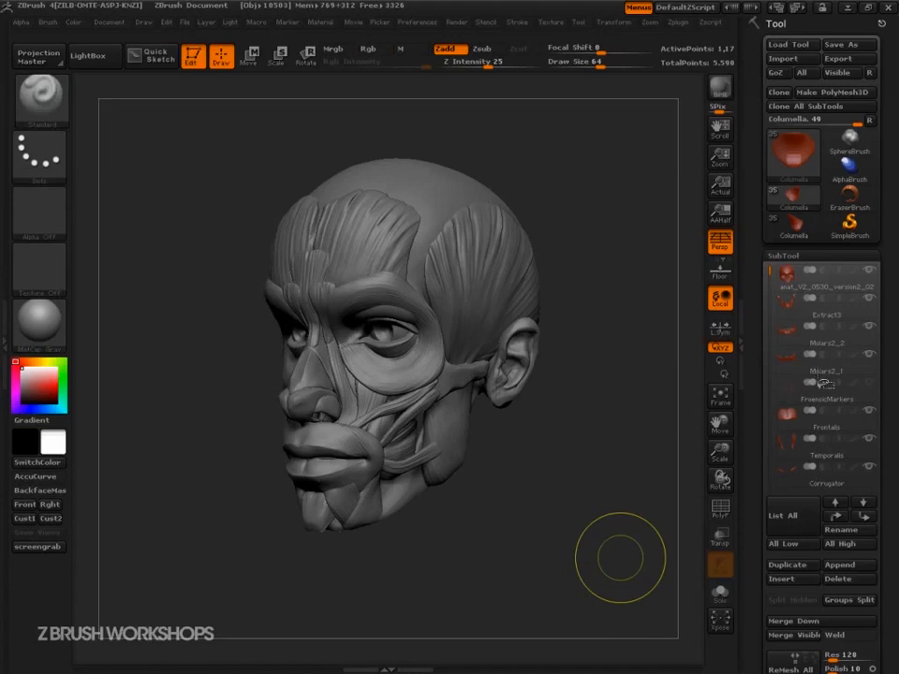
Try remeshing all subtools into one skin at resolution 128, and delete the resulting skin subtool.
{"action": "scroll", "coordinate": [775, 568], "scroll_direction": "down", "scroll_amount": 5}
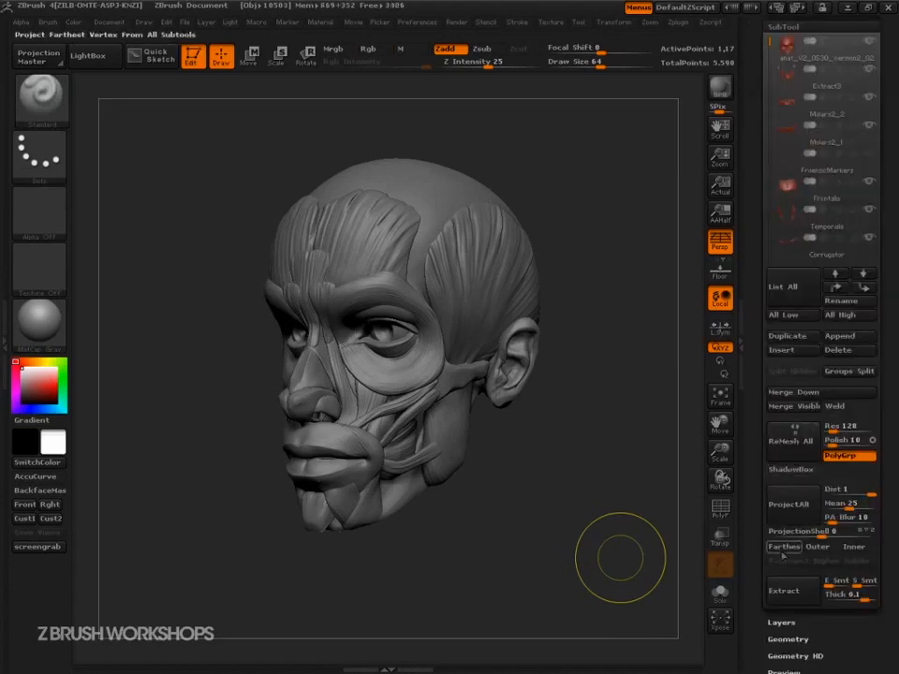
{"action": "left_click", "coordinate": [801, 438]}
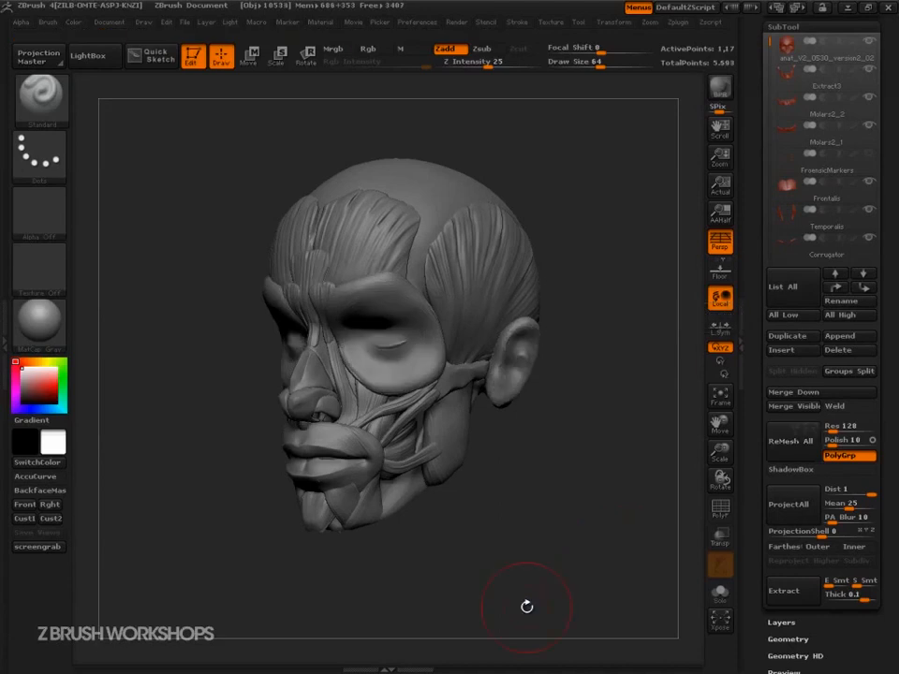
{"action": "left_click_drag", "start_coordinate": [769, 42], "coordinate": [773, 229]}
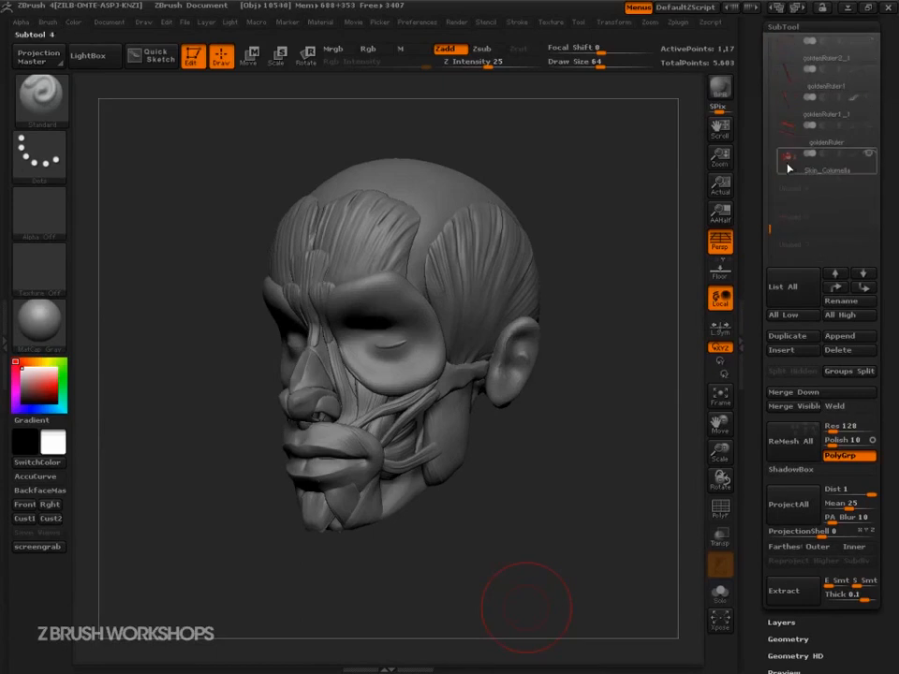
{"action": "left_click", "coordinate": [817, 157]}
{"action": "left_click", "coordinate": [838, 352]}
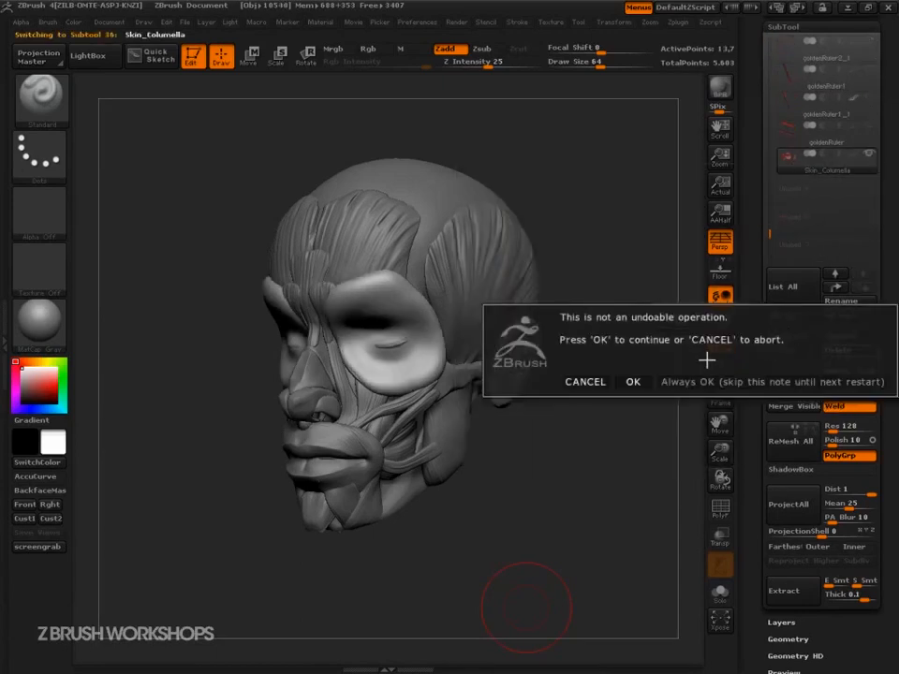
{"action": "left_click", "coordinate": [634, 381]}
Select the anat_V2_0530_version2_02 subtool and remesh all visible subtools into a single skin at resolution 128 with polish 10.
{"action": "left_click_drag", "start_coordinate": [769, 197], "coordinate": [768, 35]}
{"action": "left_click", "coordinate": [789, 49]}
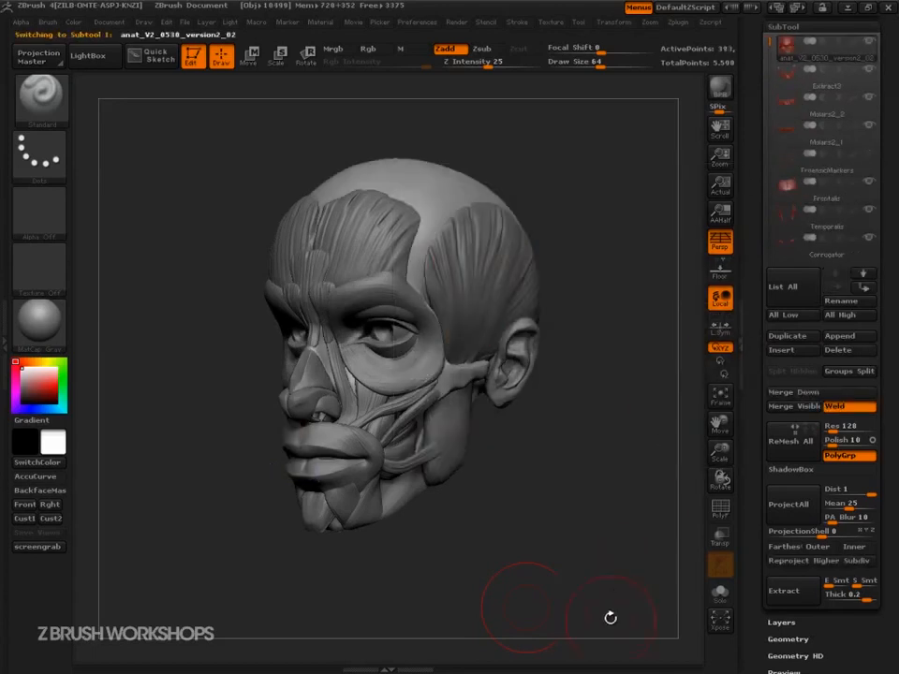
{"action": "left_click", "coordinate": [785, 438]}
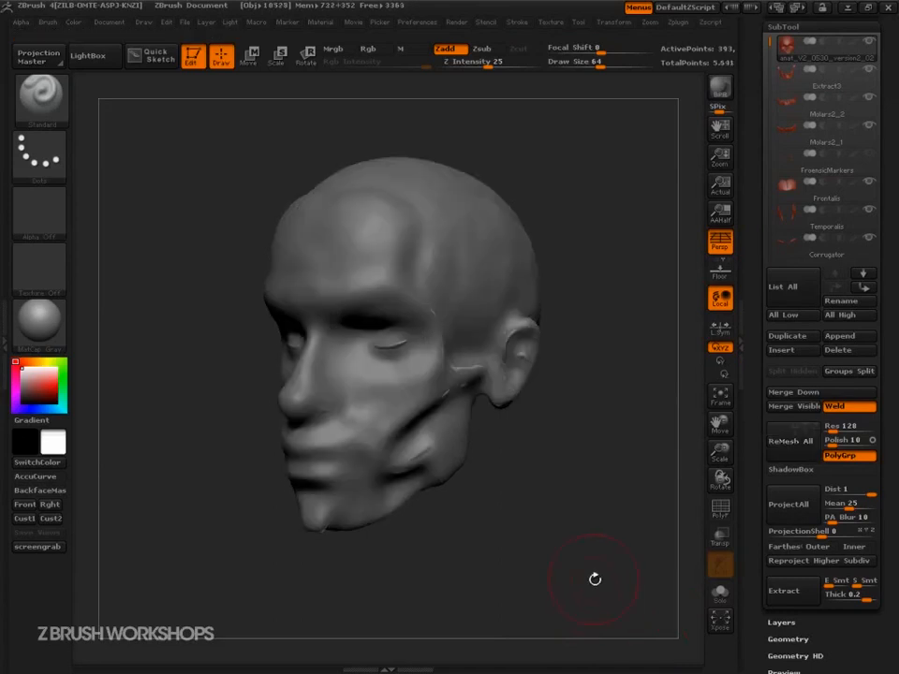
Select the remeshed skin subtool at the end of the subtool list and show it alone in Solo mode.
{"action": "left_click_drag", "start_coordinate": [596, 584], "coordinate": [589, 578]}
{"action": "left_click_drag", "start_coordinate": [771, 44], "coordinate": [783, 245]}
{"action": "left_click", "coordinate": [791, 111]}
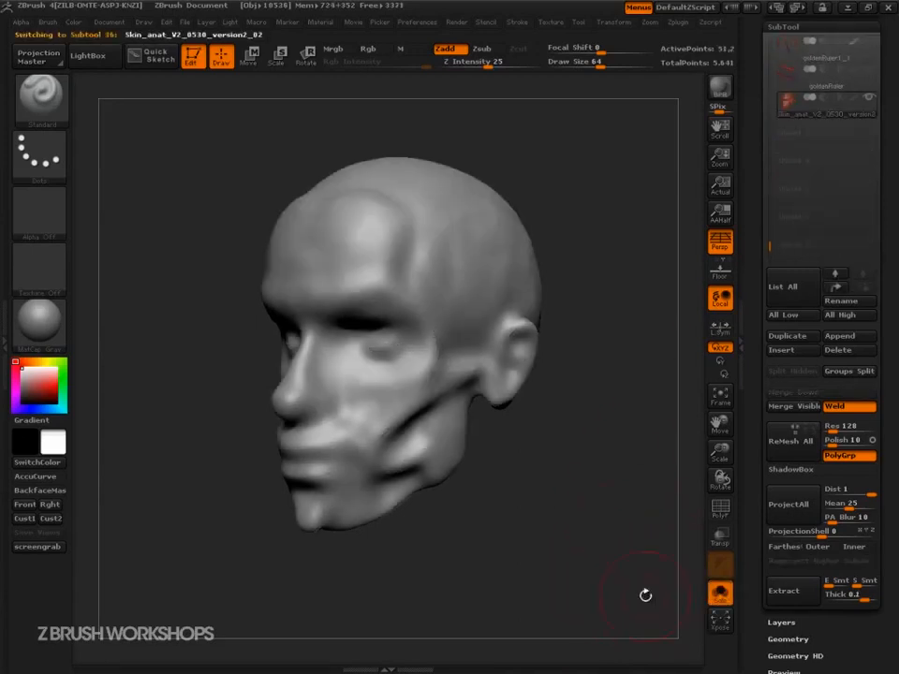
{"action": "left_click", "coordinate": [720, 592]}
{"action": "left_click_drag", "start_coordinate": [571, 562], "coordinate": [601, 567]}
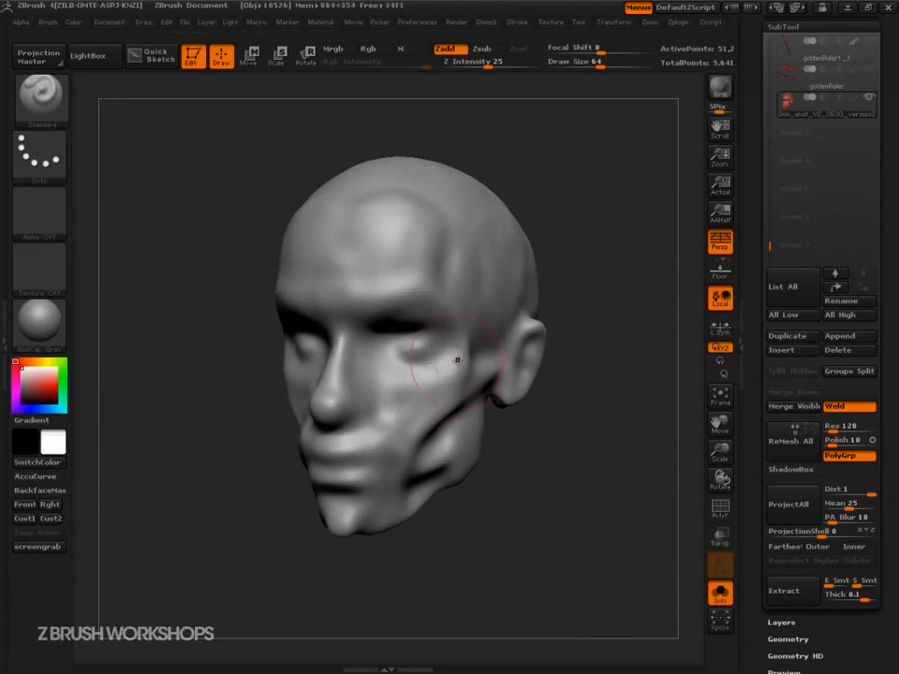
Flatten the masseter area between the cheekbone and the jaw angle with the TrimDynamic brush.
{"action": "left_click_drag", "start_coordinate": [553, 489], "coordinate": [605, 548]}
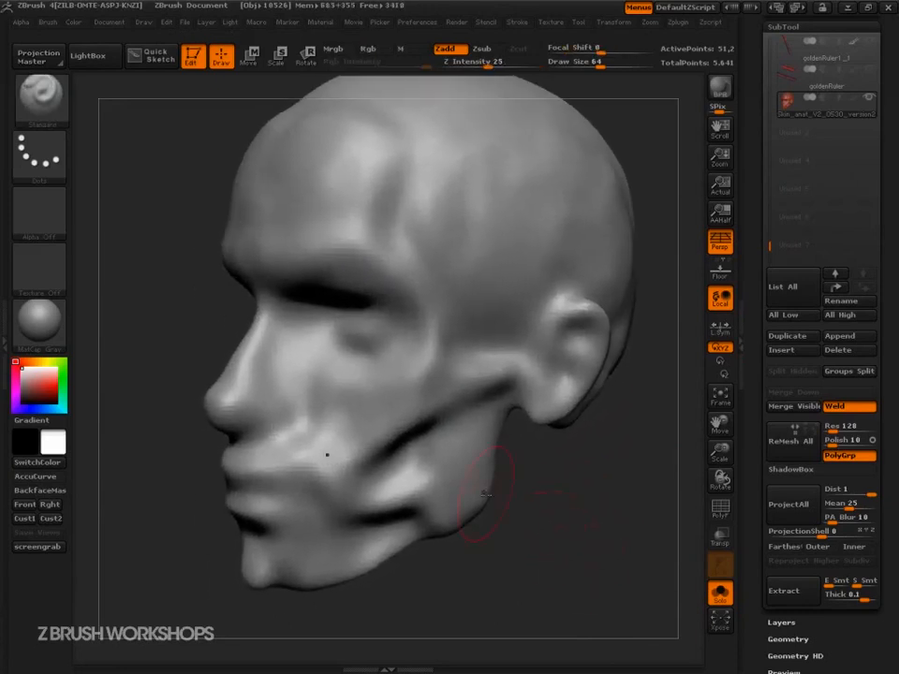
{"action": "key", "text": "b"}
{"action": "key", "text": "t"}
{"action": "key", "text": "d"}
{"action": "mouse_move", "coordinate": [426, 443]}
{"action": "left_mouse_down"}
{"action": "mouse_move", "coordinate": [446, 429]}
{"action": "mouse_move", "coordinate": [437, 446]}
{"action": "mouse_move", "coordinate": [442, 440]}
{"action": "mouse_move", "coordinate": [449, 480]}
{"action": "left_mouse_up"}
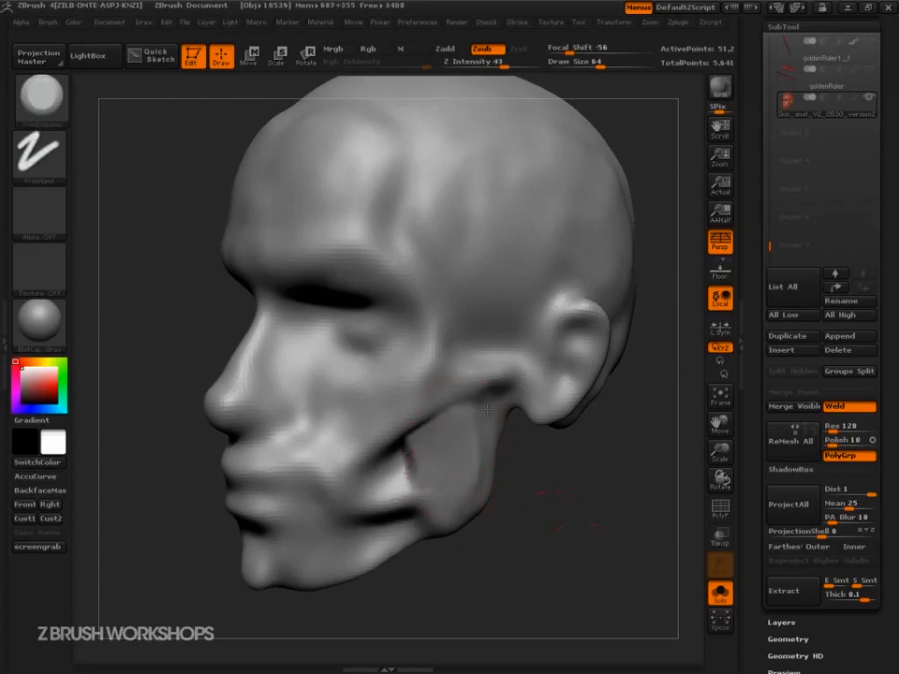
{"action": "left_click_drag", "start_coordinate": [463, 440], "coordinate": [443, 466]}
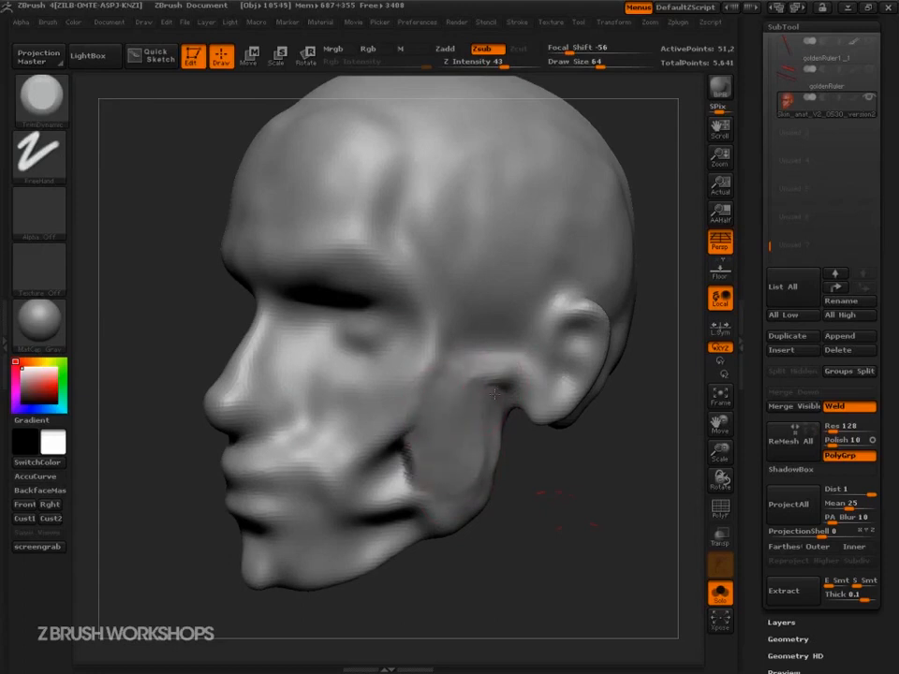
Try flattening the lower cheek and jaw with the TrimDynamic brush, check the inside of the head, and undo the strokes.
{"action": "key", "text": "s"}
{"action": "mouse_move", "coordinate": [397, 463]}
{"action": "left_mouse_down"}
{"action": "mouse_move", "coordinate": [405, 463]}
{"action": "mouse_move", "coordinate": [387, 475]}
{"action": "mouse_move", "coordinate": [400, 475]}
{"action": "mouse_move", "coordinate": [392, 527]}
{"action": "mouse_move", "coordinate": [347, 549]}
{"action": "left_mouse_up"}
{"action": "left_click_drag", "start_coordinate": [414, 521], "coordinate": [337, 553]}
{"action": "mouse_move", "coordinate": [459, 581]}
{"action": "left_mouse_down"}
{"action": "mouse_move", "coordinate": [480, 396]}
{"action": "mouse_move", "coordinate": [315, 407]}
{"action": "mouse_move", "coordinate": [263, 542]}
{"action": "mouse_move", "coordinate": [159, 515]}
{"action": "left_mouse_up"}
{"action": "key", "text": "ctrl+z"}
{"action": "key", "text": "ctrl+z"}
Turn on backface masking and flatten the jawline and cheek hollow with TrimDynamic at draw size 76.
{"action": "left_click", "coordinate": [37, 490]}
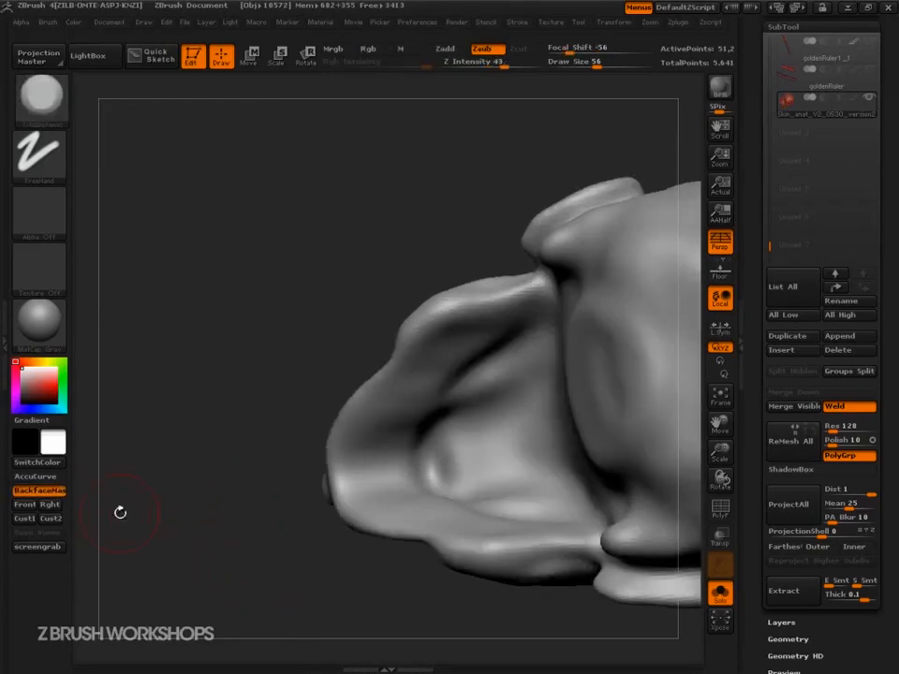
{"action": "mouse_move", "coordinate": [214, 362]}
{"action": "left_mouse_down"}
{"action": "mouse_move", "coordinate": [293, 525]}
{"action": "mouse_move", "coordinate": [494, 511]}
{"action": "mouse_move", "coordinate": [490, 536]}
{"action": "left_mouse_up"}
{"action": "key", "text": "bracketright"}
{"action": "key", "text": "bracketright"}
{"action": "mouse_move", "coordinate": [428, 423]}
{"action": "left_mouse_down"}
{"action": "mouse_move", "coordinate": [381, 461]}
{"action": "mouse_move", "coordinate": [390, 442]}
{"action": "left_mouse_up"}
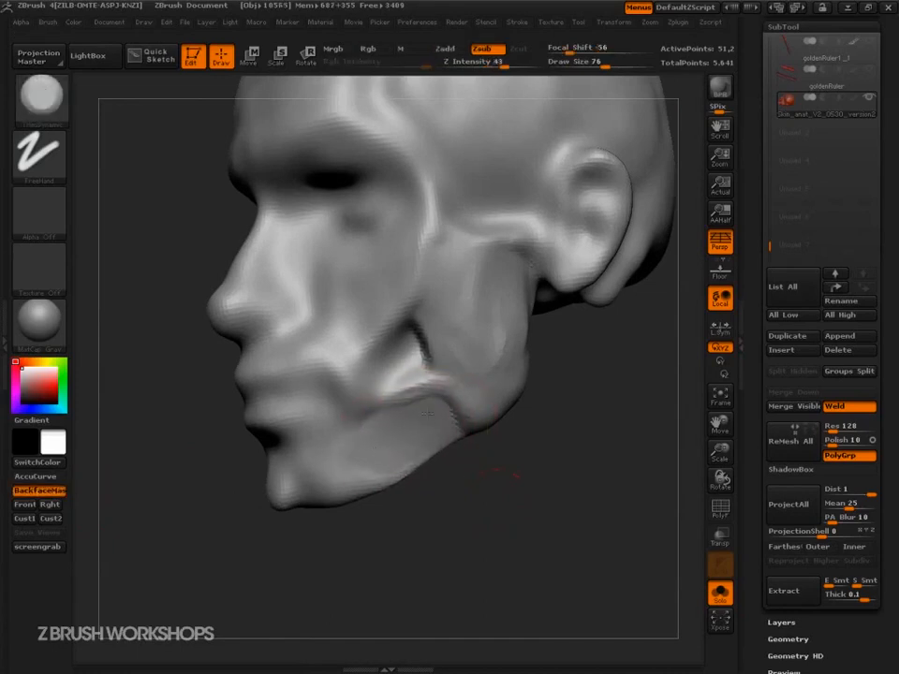
{"action": "left_click_drag", "start_coordinate": [423, 354], "coordinate": [395, 375]}
{"action": "mouse_move", "coordinate": [411, 336]}
{"action": "left_mouse_down"}
{"action": "mouse_move", "coordinate": [388, 381]}
{"action": "mouse_move", "coordinate": [393, 387]}
{"action": "mouse_move", "coordinate": [415, 367]}
{"action": "mouse_move", "coordinate": [405, 346]}
{"action": "left_mouse_up"}
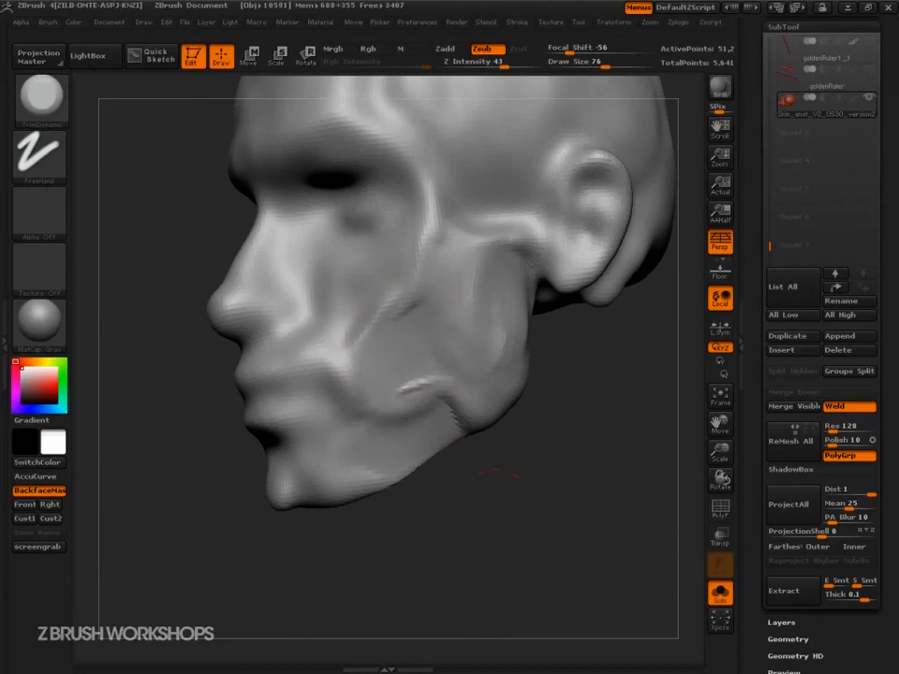
Trim the remaining ridges along the lower cheek, beside the mouth and towards the chin, reducing the draw size to 65.
{"action": "left_click_drag", "start_coordinate": [433, 398], "coordinate": [389, 418]}
{"action": "left_click_drag", "start_coordinate": [382, 316], "coordinate": [349, 348]}
{"action": "left_click_drag", "start_coordinate": [371, 323], "coordinate": [349, 343]}
{"action": "mouse_move", "coordinate": [336, 298]}
{"action": "left_mouse_down"}
{"action": "mouse_move", "coordinate": [343, 343]}
{"action": "mouse_move", "coordinate": [310, 358]}
{"action": "mouse_move", "coordinate": [301, 348]}
{"action": "mouse_move", "coordinate": [348, 372]}
{"action": "mouse_move", "coordinate": [350, 395]}
{"action": "left_mouse_up"}
{"action": "key", "text": "s"}
{"action": "key", "text": "s"}
{"action": "mouse_move", "coordinate": [328, 506]}
{"action": "left_mouse_down"}
{"action": "mouse_move", "coordinate": [437, 542]}
{"action": "mouse_move", "coordinate": [354, 531]}
{"action": "mouse_move", "coordinate": [495, 518]}
{"action": "mouse_move", "coordinate": [469, 525]}
{"action": "left_mouse_up"}
{"action": "key", "text": "s"}
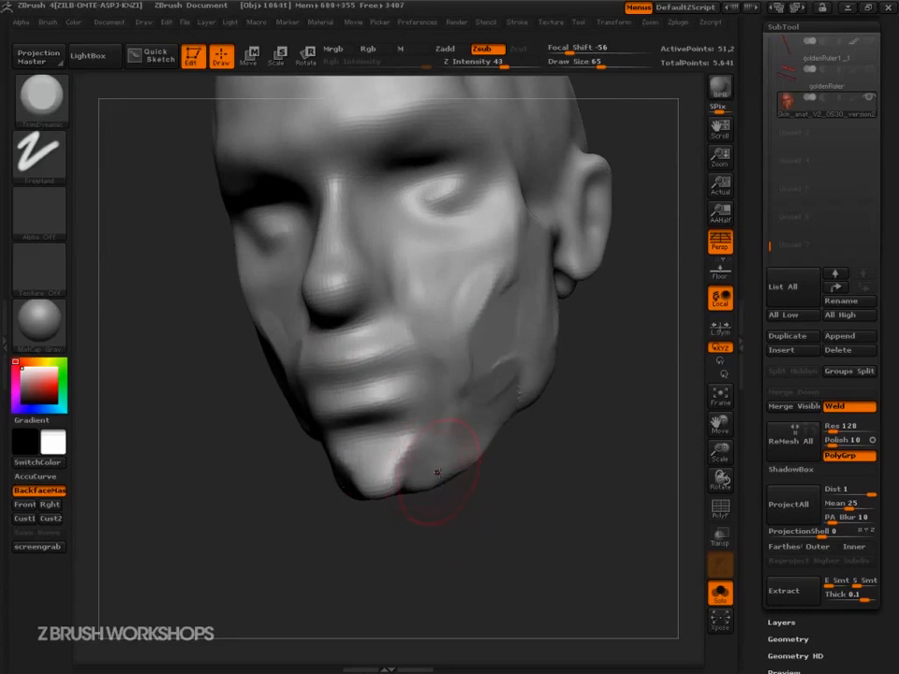
Build up the lower jaw from the jaw angle to the chin using ClayBuildup with backface masking and draw size 78.
{"action": "key", "text": "1"}
{"action": "left_click", "coordinate": [39, 490]}
{"action": "key", "text": "s"}
{"action": "left_click_drag", "start_coordinate": [394, 515], "coordinate": [401, 516]}
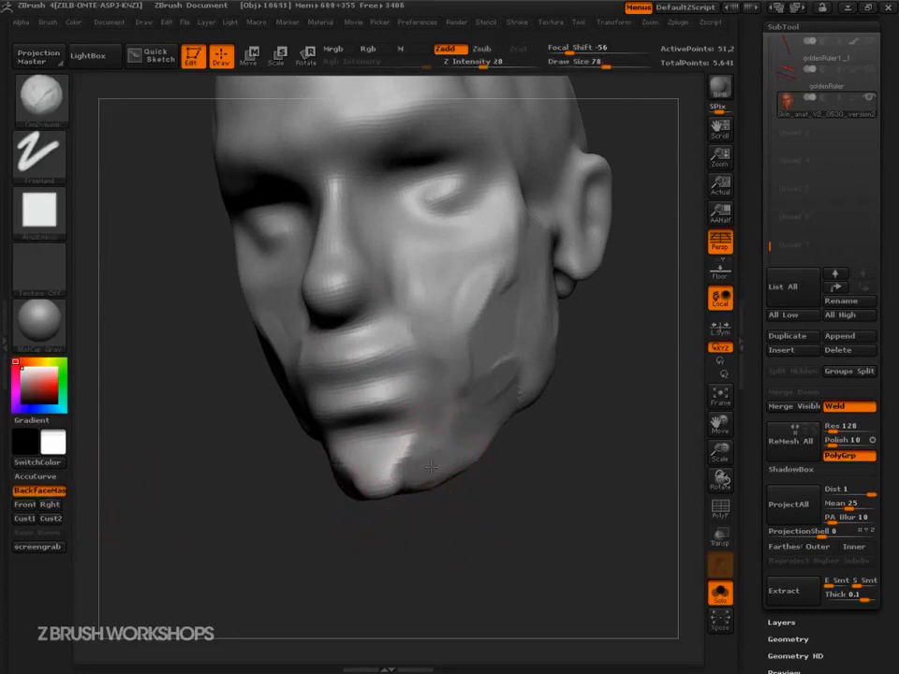
{"action": "left_click_drag", "start_coordinate": [483, 432], "coordinate": [407, 464]}
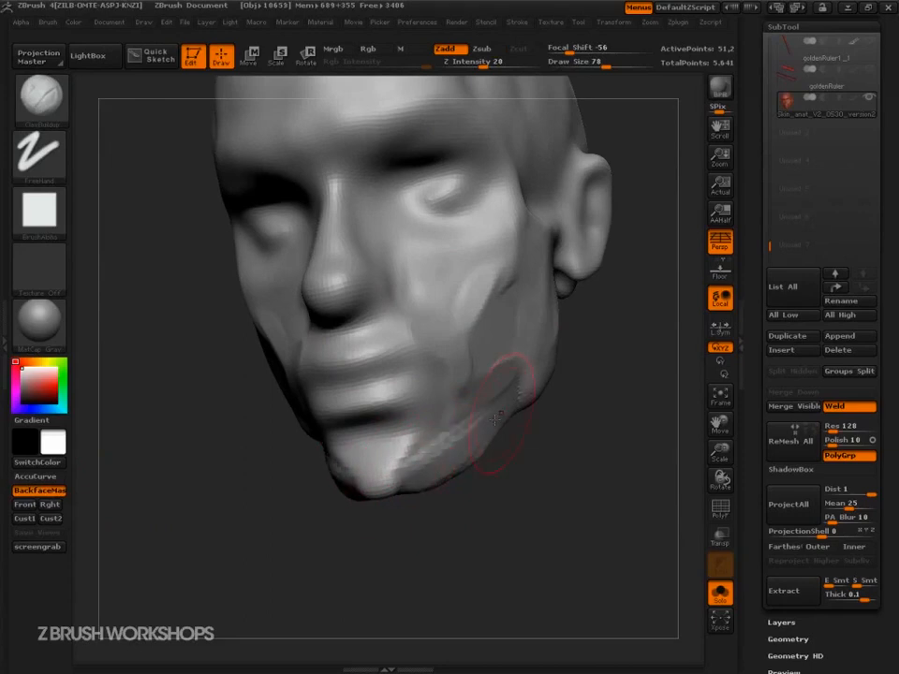
{"action": "left_click_drag", "start_coordinate": [495, 401], "coordinate": [416, 457]}
{"action": "left_click_drag", "start_coordinate": [475, 386], "coordinate": [417, 439]}
{"action": "left_click_drag", "start_coordinate": [459, 412], "coordinate": [408, 436]}
Fill out the side of the chin and front jaw on the opposite half with ClayBuildup at about draw size 76.
{"action": "mouse_move", "coordinate": [349, 558]}
{"action": "left_mouse_down"}
{"action": "mouse_move", "coordinate": [425, 573]}
{"action": "mouse_move", "coordinate": [332, 485]}
{"action": "left_mouse_up"}
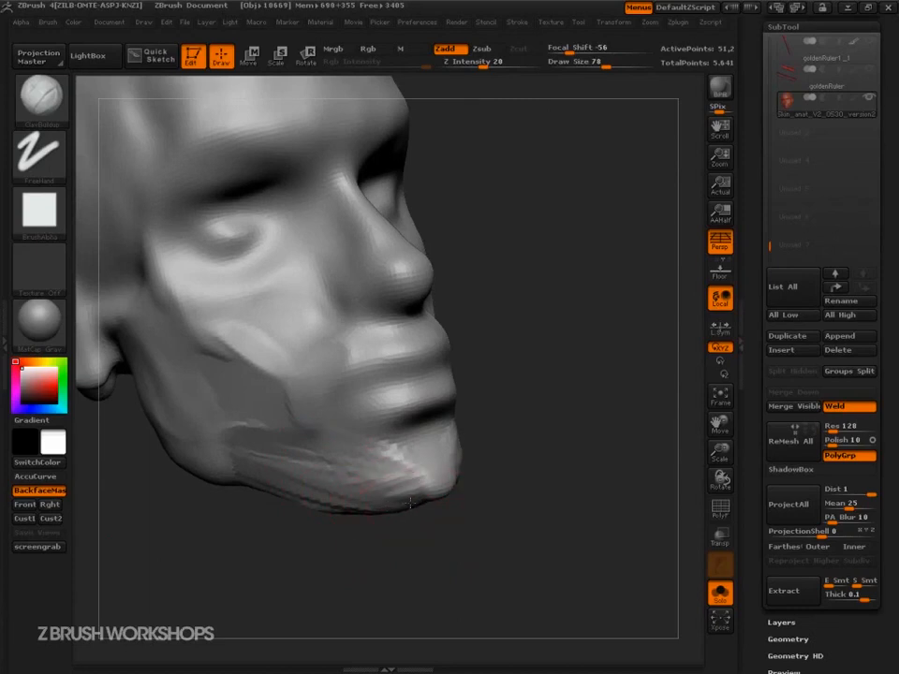
{"action": "mouse_move", "coordinate": [504, 517]}
{"action": "left_mouse_down"}
{"action": "mouse_move", "coordinate": [449, 519]}
{"action": "mouse_move", "coordinate": [427, 496]}
{"action": "left_mouse_up"}
{"action": "key", "text": "s"}
{"action": "key", "text": "s"}
{"action": "key", "text": "s"}
{"action": "mouse_move", "coordinate": [245, 450]}
{"action": "left_mouse_down"}
{"action": "mouse_move", "coordinate": [277, 572]}
{"action": "mouse_move", "coordinate": [417, 553]}
{"action": "left_mouse_up"}
{"action": "key", "text": "s"}
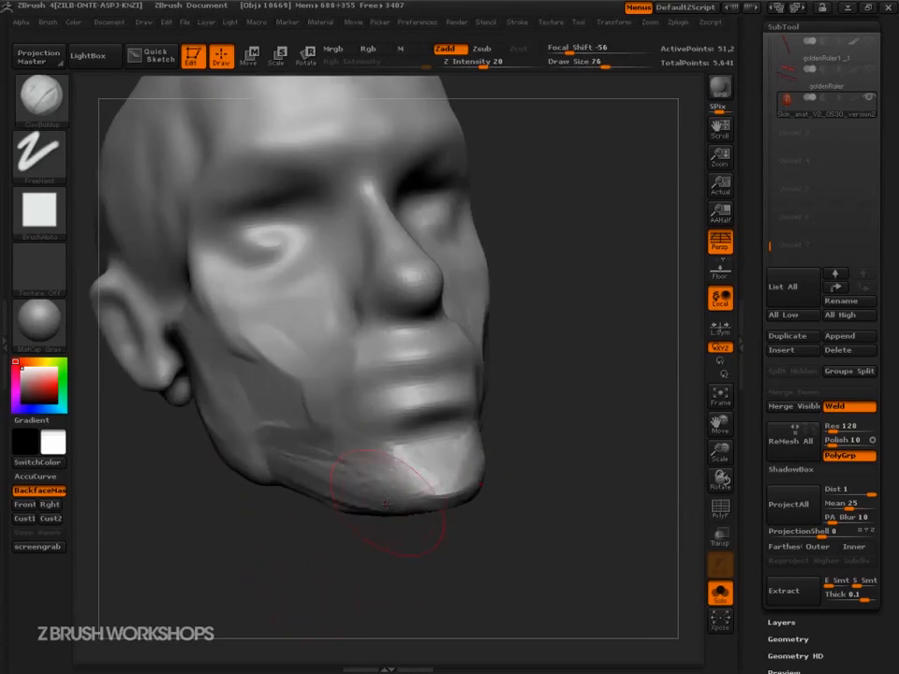
{"action": "key", "text": "s"}
{"action": "left_click_drag", "start_coordinate": [306, 357], "coordinate": [298, 357]}
{"action": "key", "text": "s"}
{"action": "mouse_move", "coordinate": [420, 479]}
{"action": "left_mouse_down"}
{"action": "mouse_move", "coordinate": [412, 478]}
{"action": "mouse_move", "coordinate": [441, 464]}
{"action": "mouse_move", "coordinate": [458, 471]}
{"action": "mouse_move", "coordinate": [386, 468]}
{"action": "mouse_move", "coordinate": [334, 435]}
{"action": "mouse_move", "coordinate": [352, 459]}
{"action": "left_mouse_up"}
Smooth the built-up jawline and the area below the cheekbone in front of the ear.
{"action": "mouse_move", "coordinate": [637, 492]}
{"action": "left_mouse_down"}
{"action": "mouse_move", "coordinate": [525, 502]}
{"action": "mouse_move", "coordinate": [562, 541]}
{"action": "mouse_move", "coordinate": [575, 538]}
{"action": "mouse_move", "coordinate": [568, 534]}
{"action": "left_mouse_up"}
{"action": "mouse_move", "coordinate": [482, 474]}
{"action": "left_mouse_down", "text": "shift"}
{"action": "mouse_move", "coordinate": [516, 464]}
{"action": "mouse_move", "coordinate": [534, 480]}
{"action": "left_mouse_up", "text": "shift"}
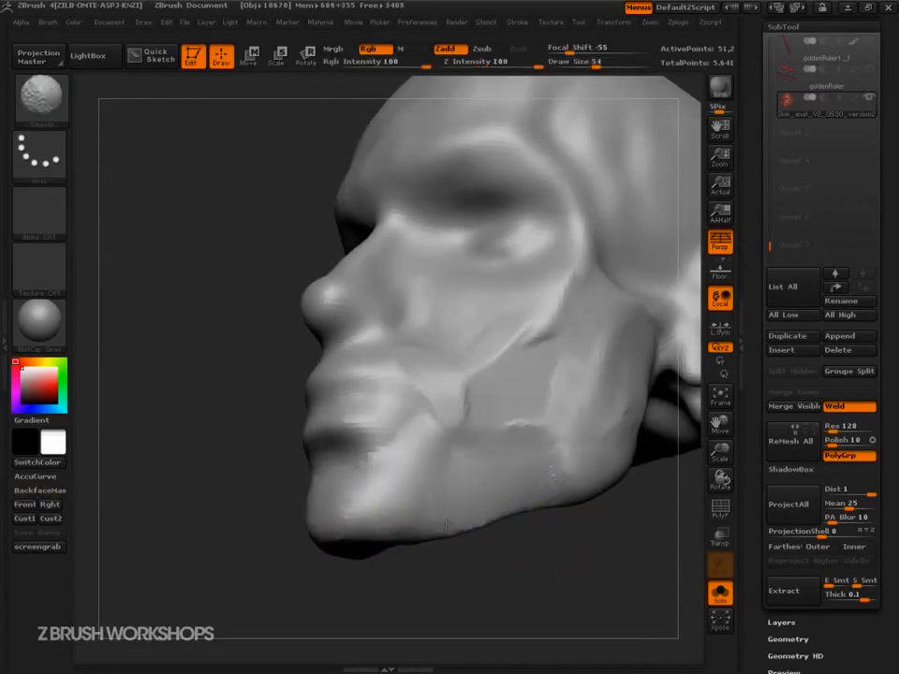
{"action": "mouse_move", "coordinate": [592, 349]}
{"action": "left_mouse_down", "text": "shift"}
{"action": "mouse_move", "coordinate": [576, 314]}
{"action": "mouse_move", "coordinate": [556, 343]}
{"action": "mouse_move", "coordinate": [568, 331]}
{"action": "mouse_move", "coordinate": [565, 343]}
{"action": "left_mouse_up", "text": "shift"}
{"action": "left_click_drag", "start_coordinate": [602, 284], "coordinate": [570, 327]}
Fill the hollow between the cheekbone, mouth corner and jaw with ClayBuildup strokes and smooth them.
{"action": "left_click_drag", "start_coordinate": [588, 564], "coordinate": [566, 513]}
{"action": "mouse_move", "coordinate": [526, 297]}
{"action": "left_mouse_down"}
{"action": "mouse_move", "coordinate": [435, 382]}
{"action": "mouse_move", "coordinate": [439, 460]}
{"action": "left_mouse_up"}
{"action": "left_click_drag", "start_coordinate": [517, 329], "coordinate": [453, 404]}
{"action": "mouse_move", "coordinate": [531, 367]}
{"action": "left_mouse_down", "text": "shift"}
{"action": "mouse_move", "coordinate": [547, 272]}
{"action": "mouse_move", "coordinate": [497, 301]}
{"action": "mouse_move", "coordinate": [440, 402]}
{"action": "mouse_move", "coordinate": [452, 408]}
{"action": "left_mouse_up", "text": "shift"}
{"action": "mouse_move", "coordinate": [426, 540]}
{"action": "left_mouse_down"}
{"action": "mouse_move", "coordinate": [516, 564]}
{"action": "mouse_move", "coordinate": [542, 544]}
{"action": "mouse_move", "coordinate": [522, 482]}
{"action": "mouse_move", "coordinate": [469, 399]}
{"action": "left_mouse_up"}
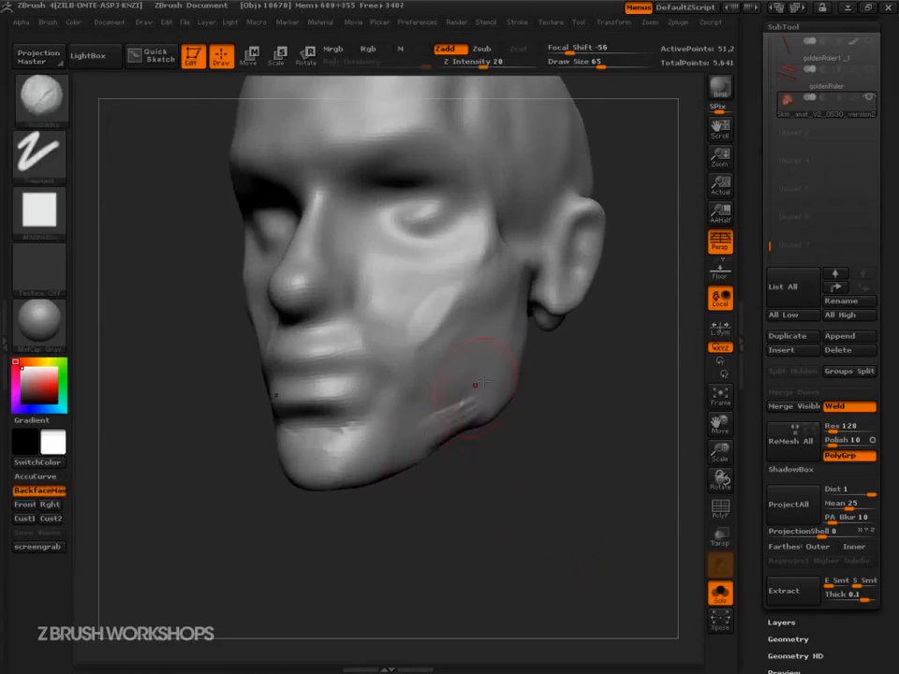
{"action": "left_click_drag", "start_coordinate": [492, 378], "coordinate": [450, 412], "text": "shift"}
Set the ClayBuildup draw size to 82 and adjust the brush stroke's LazyStep value.
{"action": "mouse_move", "coordinate": [398, 544]}
{"action": "left_mouse_down", "text": "alt"}
{"action": "mouse_move", "coordinate": [513, 499]}
{"action": "mouse_move", "coordinate": [570, 511]}
{"action": "mouse_move", "coordinate": [541, 506]}
{"action": "left_mouse_up", "text": "alt"}
{"action": "left_click_drag", "start_coordinate": [580, 544], "coordinate": [632, 615], "text": "alt"}
{"action": "mouse_move", "coordinate": [604, 559]}
{"action": "left_mouse_down", "text": "alt"}
{"action": "mouse_move", "coordinate": [655, 606]}
{"action": "mouse_move", "coordinate": [605, 557]}
{"action": "mouse_move", "coordinate": [622, 582]}
{"action": "mouse_move", "coordinate": [612, 544]}
{"action": "mouse_move", "coordinate": [609, 561]}
{"action": "left_mouse_up", "text": "alt"}
{"action": "key", "text": "s"}
{"action": "left_click_drag", "start_coordinate": [608, 561], "coordinate": [563, 498]}
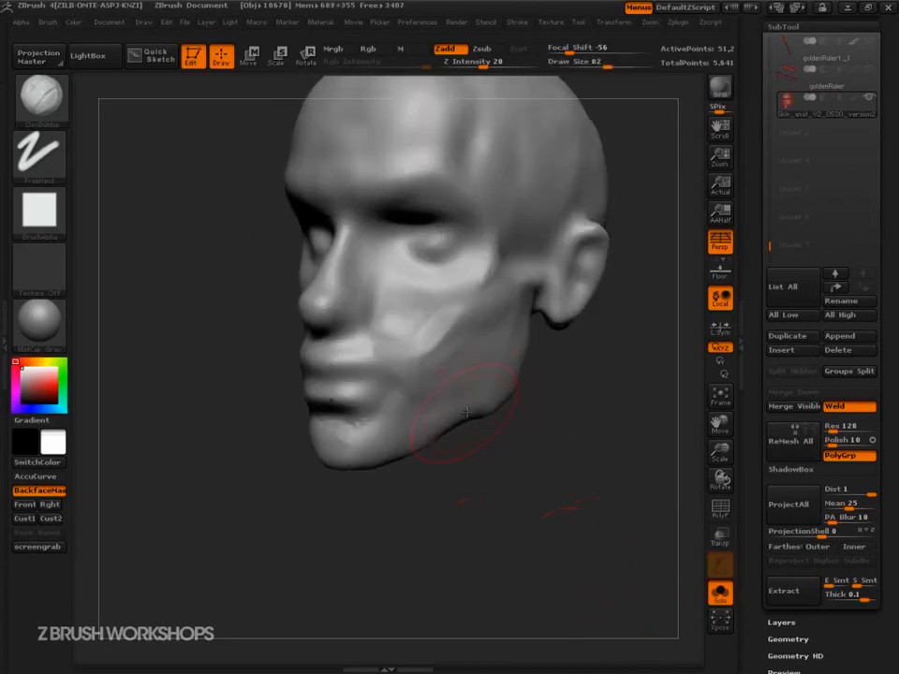
{"action": "key", "text": "i"}
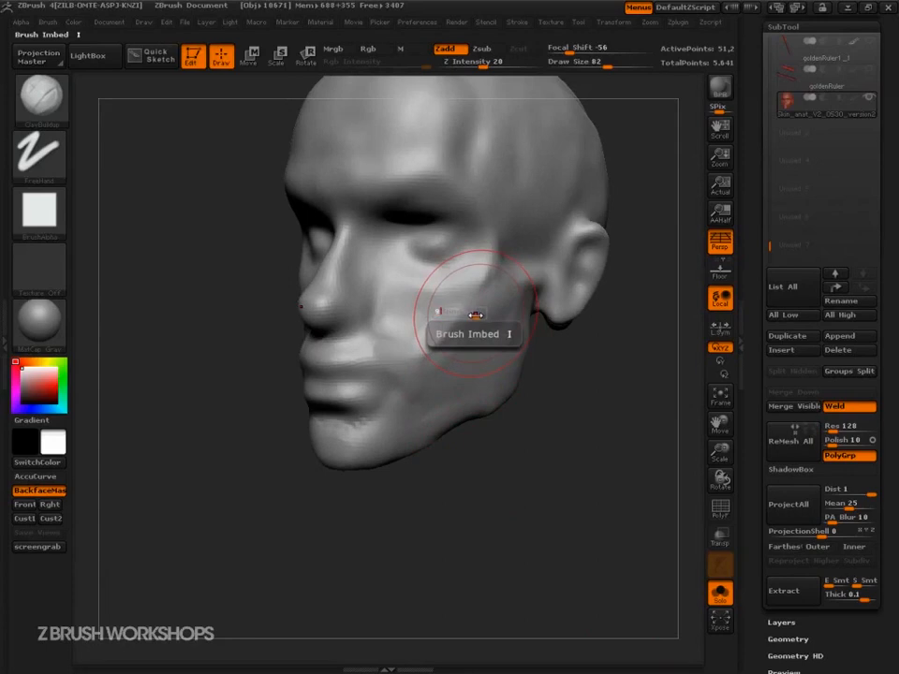
{"action": "left_click", "coordinate": [517, 22]}
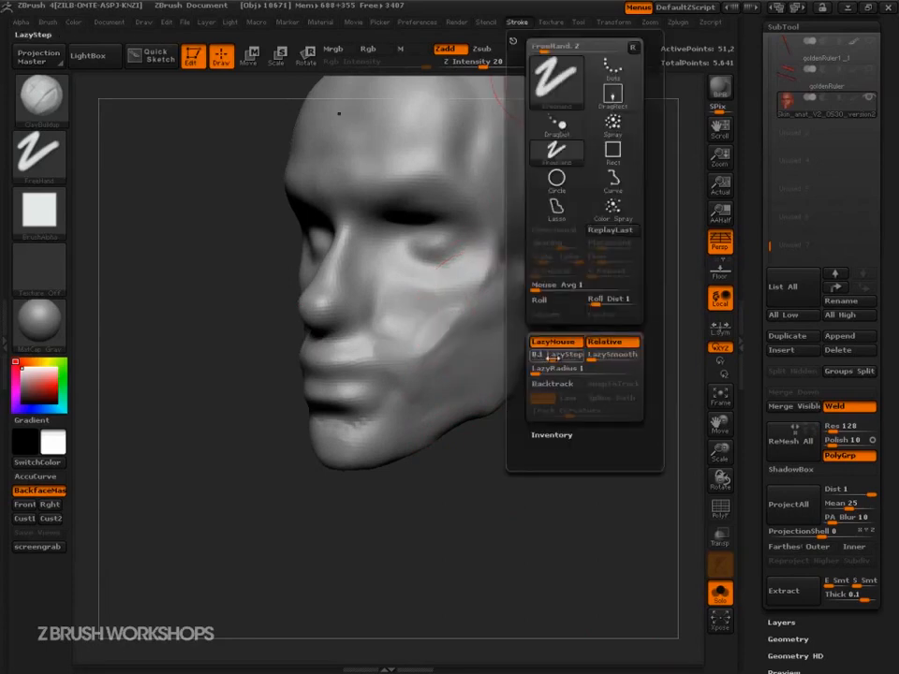
{"action": "left_click_drag", "start_coordinate": [552, 360], "coordinate": [553, 355]}
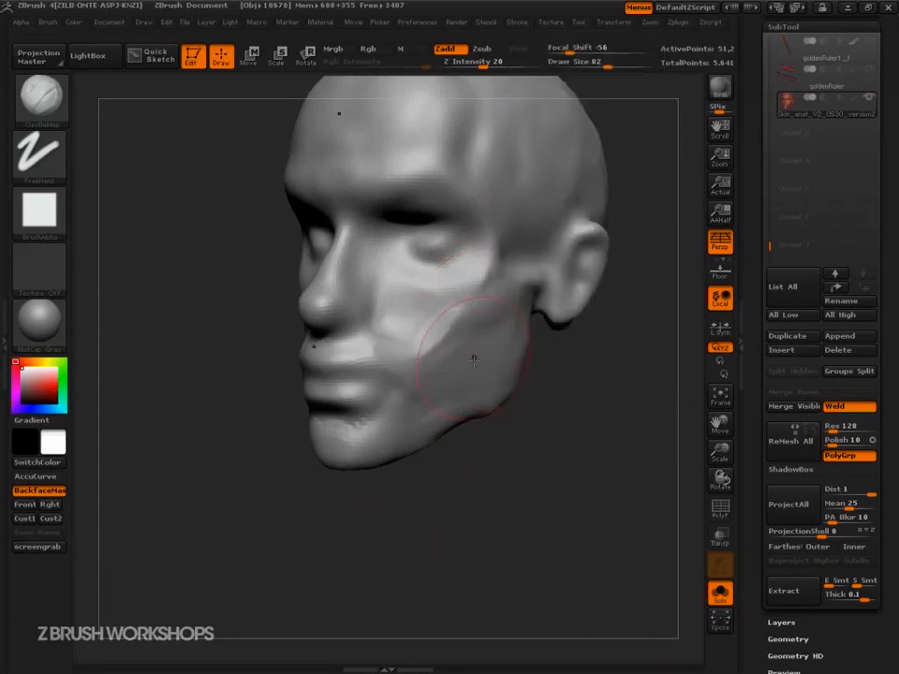
Add directional ClayBuildup strokes across the masseter and cheek up to the cheekbone, using draw sizes 54 and 41.
{"action": "mouse_move", "coordinate": [525, 466]}
{"action": "left_mouse_down"}
{"action": "mouse_move", "coordinate": [478, 469]}
{"action": "mouse_move", "coordinate": [490, 478]}
{"action": "left_mouse_up"}
{"action": "key", "text": "s"}
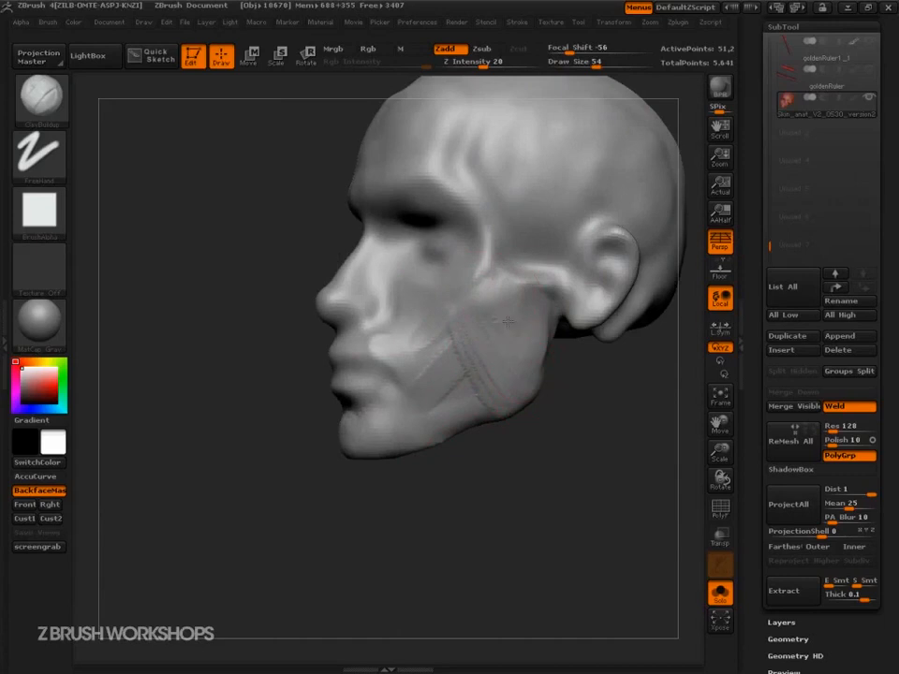
{"action": "left_click_drag", "start_coordinate": [455, 375], "coordinate": [444, 371]}
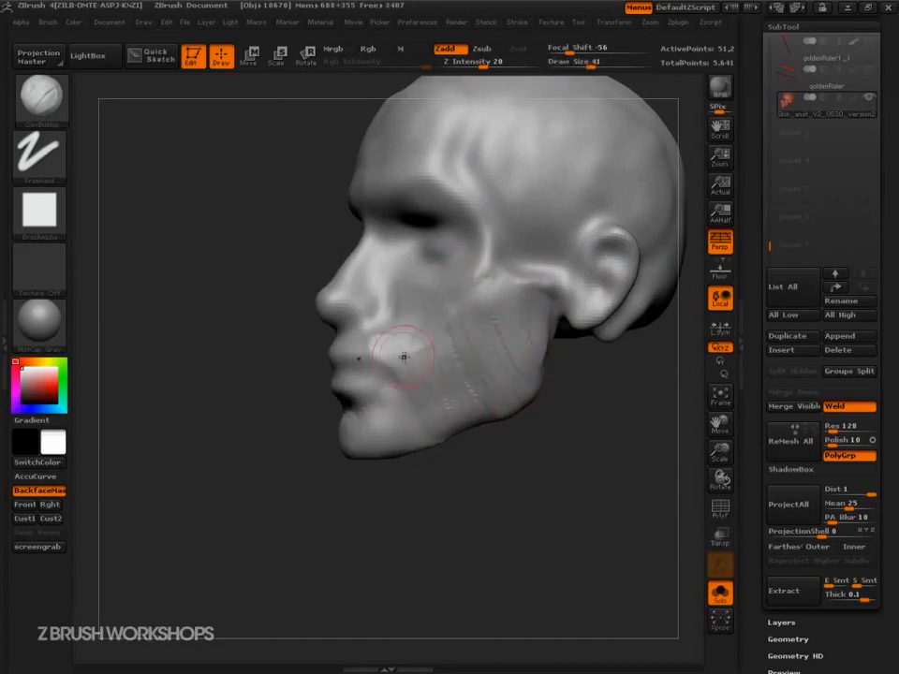
{"action": "left_click_drag", "start_coordinate": [356, 535], "coordinate": [431, 530]}
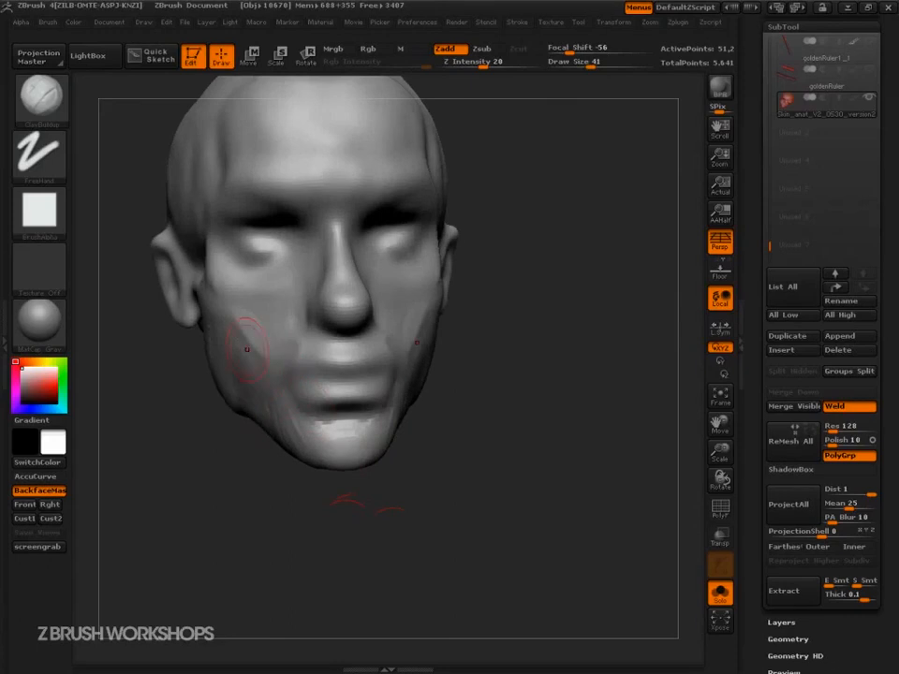
{"action": "mouse_move", "coordinate": [473, 393]}
{"action": "left_mouse_down"}
{"action": "mouse_move", "coordinate": [534, 402]}
{"action": "mouse_move", "coordinate": [528, 375]}
{"action": "mouse_move", "coordinate": [420, 364]}
{"action": "left_mouse_up"}
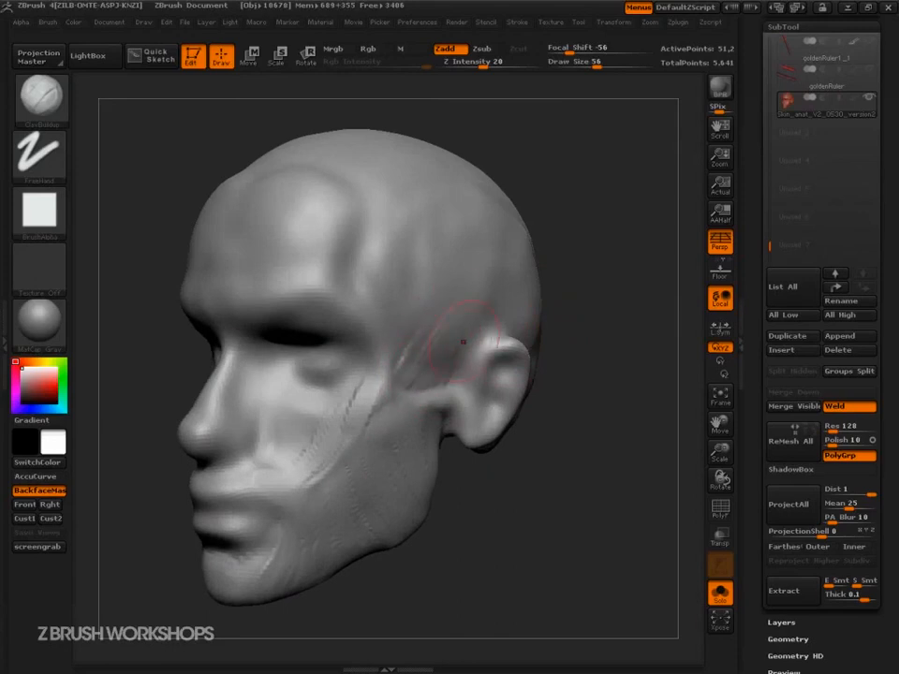
Build up the temple in front of the ear and the side edge of the forehead, enlarging the brush to draw size 90.
{"action": "left_click_drag", "start_coordinate": [425, 368], "coordinate": [407, 385]}
{"action": "mouse_move", "coordinate": [386, 220]}
{"action": "left_mouse_down"}
{"action": "mouse_move", "coordinate": [362, 245]}
{"action": "mouse_move", "coordinate": [360, 298]}
{"action": "mouse_move", "coordinate": [336, 283]}
{"action": "mouse_move", "coordinate": [373, 292]}
{"action": "mouse_move", "coordinate": [357, 275]}
{"action": "mouse_move", "coordinate": [340, 289]}
{"action": "left_mouse_up"}
{"action": "left_click_drag", "start_coordinate": [345, 220], "coordinate": [320, 263]}
{"action": "left_click_drag", "start_coordinate": [539, 164], "coordinate": [617, 371]}
{"action": "key", "text": "bracketright"}
{"action": "key", "text": "bracketright"}
{"action": "mouse_move", "coordinate": [410, 305]}
{"action": "left_mouse_down"}
{"action": "mouse_move", "coordinate": [366, 367]}
{"action": "mouse_move", "coordinate": [346, 339]}
{"action": "left_mouse_up"}
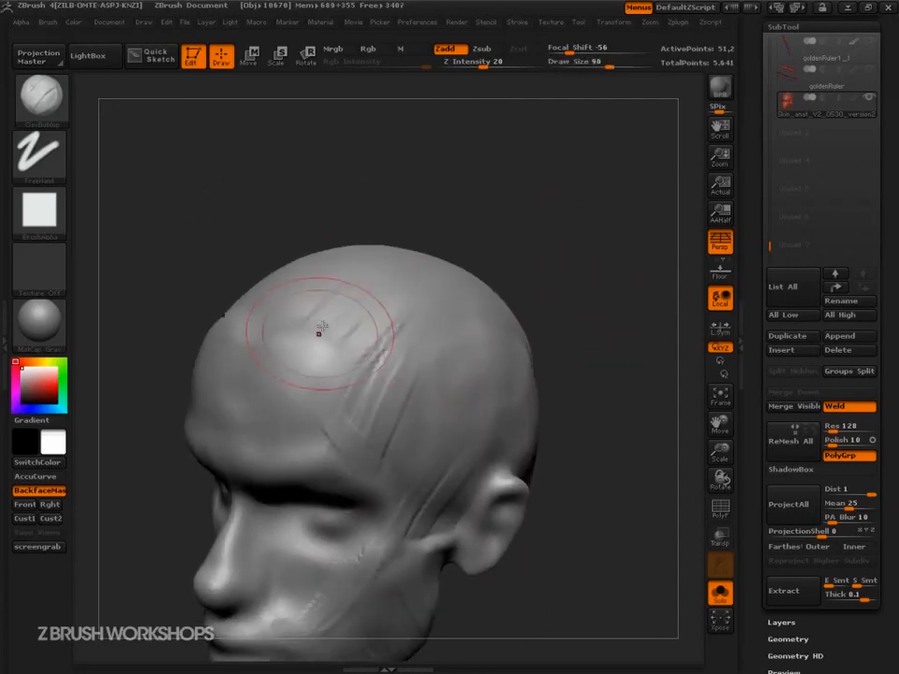
Cover the upper forehead and front of the skull with diagonal ClayBuildup strokes at draw size 90.
{"action": "left_click_drag", "start_coordinate": [339, 267], "coordinate": [261, 318]}
{"action": "left_click_drag", "start_coordinate": [290, 283], "coordinate": [263, 296]}
{"action": "mouse_move", "coordinate": [382, 261]}
{"action": "left_mouse_down"}
{"action": "mouse_move", "coordinate": [335, 341]}
{"action": "mouse_move", "coordinate": [356, 337]}
{"action": "left_mouse_up"}
{"action": "left_click_drag", "start_coordinate": [369, 279], "coordinate": [290, 328]}
{"action": "left_click_drag", "start_coordinate": [328, 287], "coordinate": [281, 331]}
{"action": "left_click_drag", "start_coordinate": [302, 268], "coordinate": [244, 354]}
{"action": "mouse_move", "coordinate": [341, 305]}
{"action": "left_mouse_down"}
{"action": "mouse_move", "coordinate": [331, 343]}
{"action": "mouse_move", "coordinate": [295, 382]}
{"action": "mouse_move", "coordinate": [300, 424]}
{"action": "mouse_move", "coordinate": [283, 422]}
{"action": "mouse_move", "coordinate": [225, 375]}
{"action": "mouse_move", "coordinate": [239, 397]}
{"action": "left_mouse_up"}
Build up the side of the skull above the temple and behind the ear with ClayBuildup at draw size 108.
{"action": "key", "text": "s"}
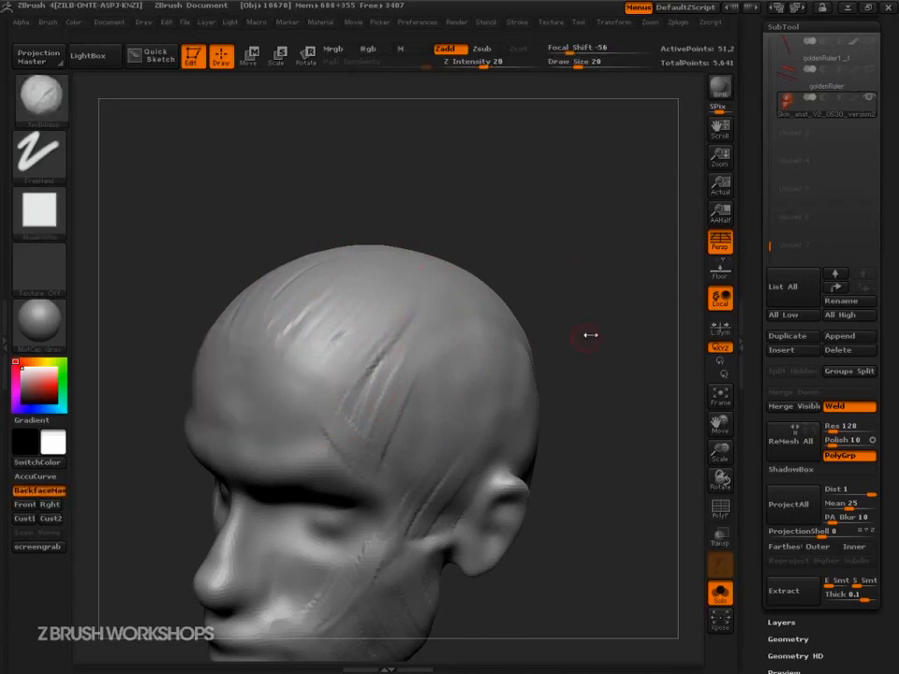
{"action": "mouse_move", "coordinate": [589, 334]}
{"action": "left_mouse_down"}
{"action": "mouse_move", "coordinate": [571, 332]}
{"action": "mouse_move", "coordinate": [600, 331]}
{"action": "left_mouse_up"}
{"action": "key", "text": "s"}
{"action": "left_click_drag", "start_coordinate": [599, 331], "coordinate": [615, 330]}
{"action": "mouse_move", "coordinate": [470, 315]}
{"action": "left_mouse_down"}
{"action": "mouse_move", "coordinate": [357, 392]}
{"action": "mouse_move", "coordinate": [465, 310]}
{"action": "mouse_move", "coordinate": [440, 391]}
{"action": "mouse_move", "coordinate": [414, 405]}
{"action": "left_mouse_up"}
{"action": "key", "text": "s"}
{"action": "left_click_drag", "start_coordinate": [437, 367], "coordinate": [426, 504]}
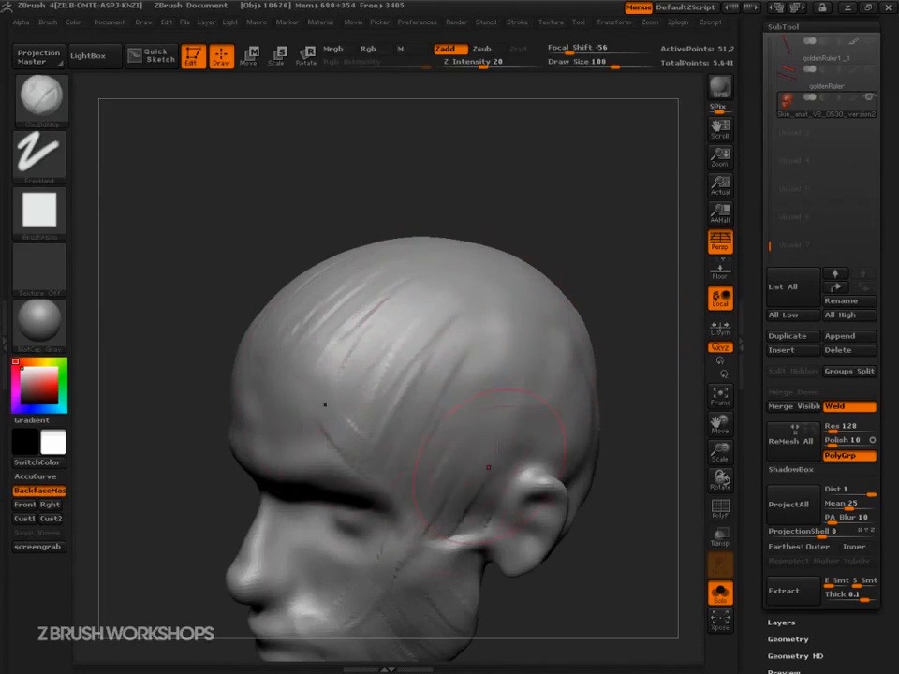
{"action": "left_click_drag", "start_coordinate": [623, 374], "coordinate": [408, 311]}
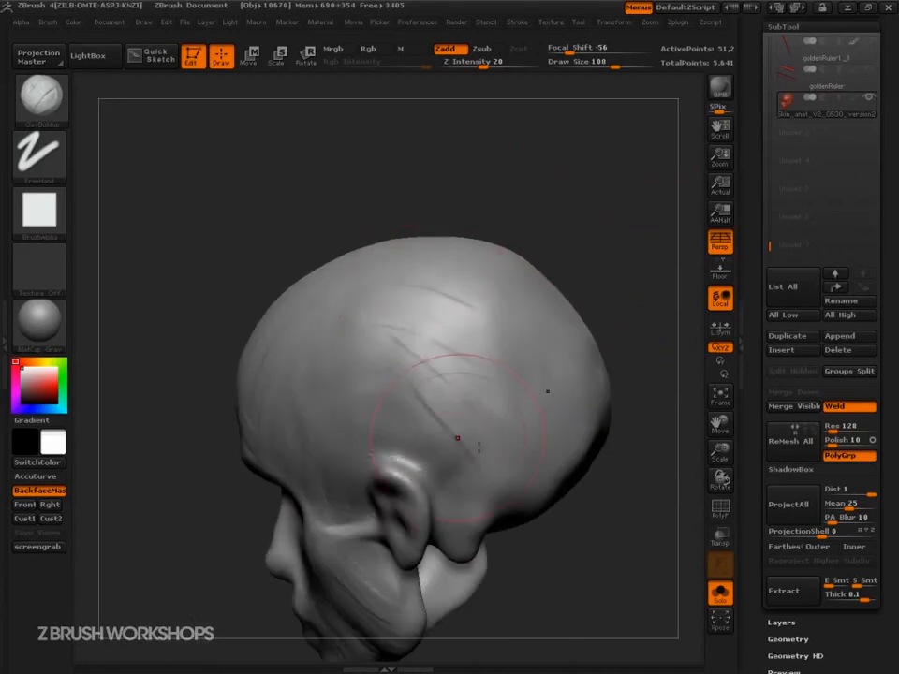
Smooth the clay strokes over the skull, forehead, temple and cheek.
{"action": "mouse_move", "coordinate": [526, 191]}
{"action": "left_mouse_down"}
{"action": "mouse_move", "coordinate": [556, 315]}
{"action": "mouse_move", "coordinate": [546, 382]}
{"action": "left_mouse_up"}
{"action": "mouse_move", "coordinate": [567, 450]}
{"action": "left_mouse_down", "text": "alt"}
{"action": "mouse_move", "coordinate": [636, 404]}
{"action": "mouse_move", "coordinate": [607, 426]}
{"action": "mouse_move", "coordinate": [639, 523]}
{"action": "mouse_move", "coordinate": [523, 363]}
{"action": "mouse_move", "coordinate": [609, 474]}
{"action": "mouse_move", "coordinate": [667, 573]}
{"action": "mouse_move", "coordinate": [634, 539]}
{"action": "mouse_move", "coordinate": [604, 532]}
{"action": "left_mouse_up", "text": "alt"}
{"action": "key", "text": "s"}
{"action": "mouse_move", "coordinate": [478, 325]}
{"action": "left_mouse_down", "text": "shift"}
{"action": "mouse_move", "coordinate": [392, 287]}
{"action": "mouse_move", "coordinate": [399, 267]}
{"action": "left_mouse_up", "text": "shift"}
{"action": "left_click_drag", "start_coordinate": [592, 324], "coordinate": [553, 325]}
{"action": "key", "text": "s"}
{"action": "left_click_drag", "start_coordinate": [554, 325], "coordinate": [567, 325]}
{"action": "left_click_drag", "start_coordinate": [530, 316], "coordinate": [514, 310], "text": "shift"}
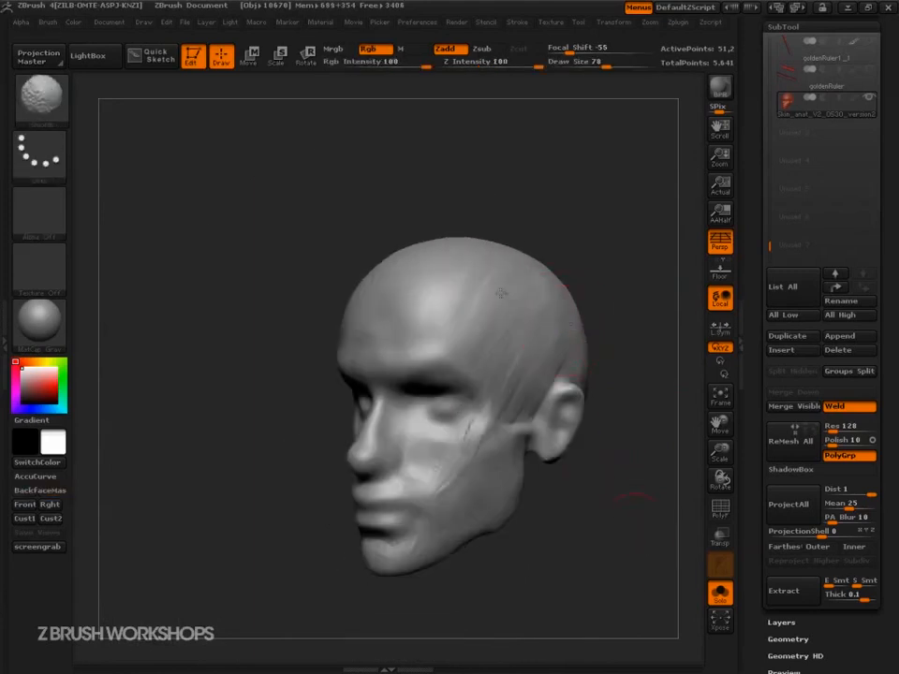
{"action": "mouse_move", "coordinate": [489, 469]}
{"action": "left_mouse_down", "text": "shift"}
{"action": "mouse_move", "coordinate": [472, 446]}
{"action": "mouse_move", "coordinate": [446, 518]}
{"action": "mouse_move", "coordinate": [448, 560]}
{"action": "mouse_move", "coordinate": [418, 592]}
{"action": "mouse_move", "coordinate": [558, 590]}
{"action": "left_mouse_up", "text": "shift"}
{"action": "key", "text": "s"}
{"action": "left_click_drag", "start_coordinate": [446, 504], "coordinate": [430, 504]}
Carve the nose wings, the crease around the nose tip and the nostrils with the Dam_Standard brush in Zsub mode.
{"action": "mouse_move", "coordinate": [511, 526]}
{"action": "left_mouse_down"}
{"action": "mouse_move", "coordinate": [618, 544]}
{"action": "mouse_move", "coordinate": [639, 563]}
{"action": "mouse_move", "coordinate": [629, 592]}
{"action": "mouse_move", "coordinate": [616, 588]}
{"action": "mouse_move", "coordinate": [628, 591]}
{"action": "mouse_move", "coordinate": [626, 604]}
{"action": "left_mouse_up"}
{"action": "left_click_drag", "start_coordinate": [605, 616], "coordinate": [652, 600]}
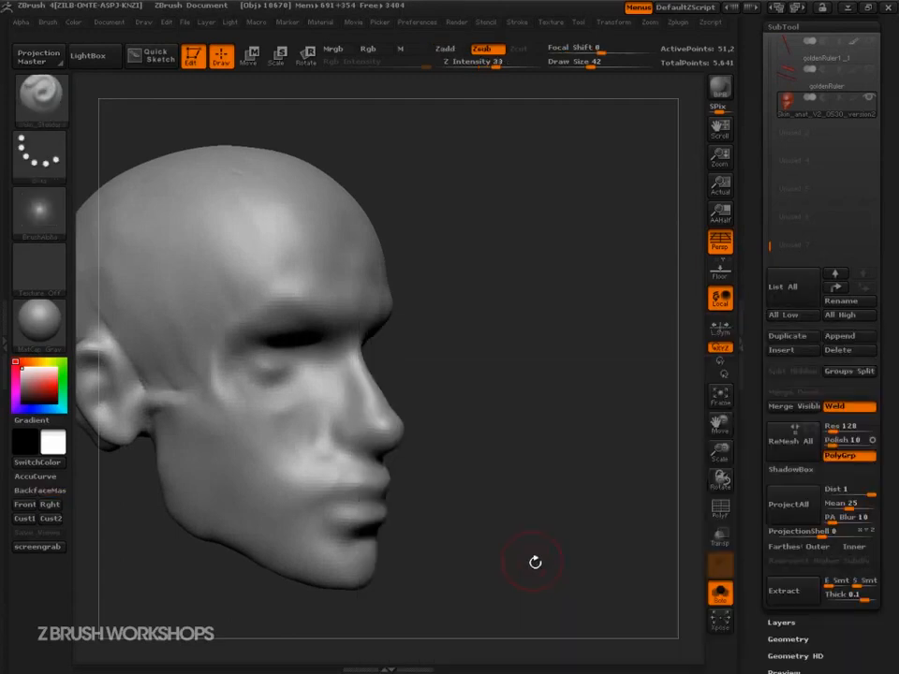
{"action": "mouse_move", "coordinate": [536, 564]}
{"action": "left_mouse_down"}
{"action": "mouse_move", "coordinate": [522, 558]}
{"action": "mouse_move", "coordinate": [567, 549]}
{"action": "mouse_move", "coordinate": [617, 576]}
{"action": "mouse_move", "coordinate": [613, 548]}
{"action": "mouse_move", "coordinate": [627, 566]}
{"action": "mouse_move", "coordinate": [597, 572]}
{"action": "left_mouse_up"}
{"action": "key", "text": "s"}
{"action": "key", "text": "s"}
{"action": "mouse_move", "coordinate": [357, 420]}
{"action": "left_mouse_down"}
{"action": "mouse_move", "coordinate": [343, 421]}
{"action": "mouse_move", "coordinate": [343, 410]}
{"action": "mouse_move", "coordinate": [353, 409]}
{"action": "left_mouse_up"}
{"action": "left_click_drag", "start_coordinate": [273, 454], "coordinate": [340, 404]}
{"action": "left_click_drag", "start_coordinate": [643, 299], "coordinate": [582, 361]}
{"action": "mouse_move", "coordinate": [347, 406]}
{"action": "left_mouse_down"}
{"action": "mouse_move", "coordinate": [363, 417]}
{"action": "mouse_move", "coordinate": [353, 417]}
{"action": "mouse_move", "coordinate": [367, 412]}
{"action": "mouse_move", "coordinate": [367, 397]}
{"action": "mouse_move", "coordinate": [340, 382]}
{"action": "mouse_move", "coordinate": [353, 380]}
{"action": "left_mouse_up"}
{"action": "left_click_drag", "start_coordinate": [265, 488], "coordinate": [327, 483]}
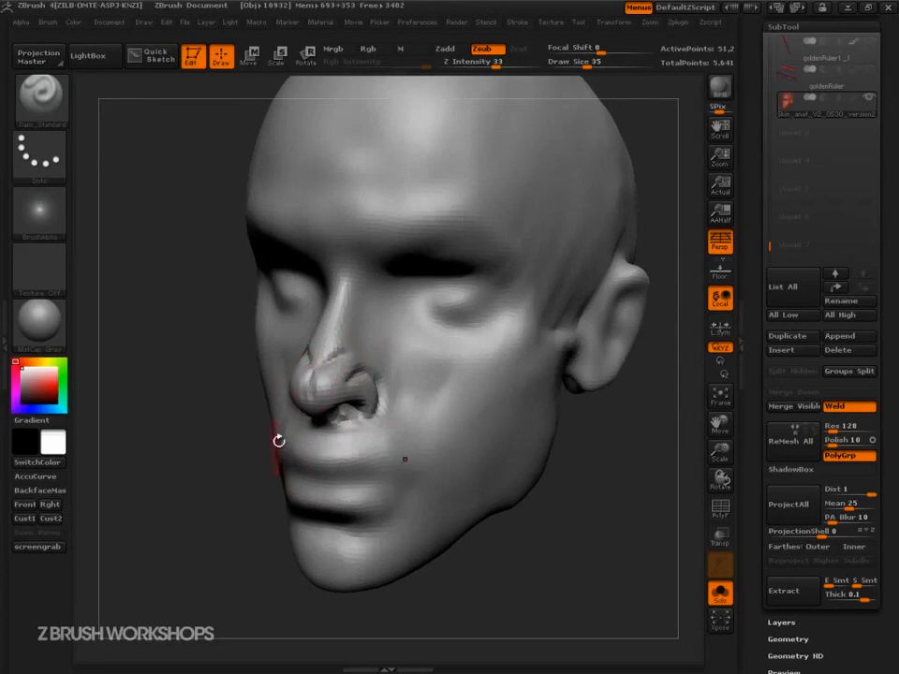
Carve the line between the lips and outline the lower lip and mouth corners with Dam_Standard at draw size 35.
{"action": "left_click_drag", "start_coordinate": [230, 290], "coordinate": [293, 298]}
{"action": "mouse_move", "coordinate": [537, 495]}
{"action": "left_mouse_down", "text": "shift"}
{"action": "mouse_move", "coordinate": [497, 506]}
{"action": "mouse_move", "coordinate": [591, 520]}
{"action": "left_mouse_up", "text": "shift"}
{"action": "left_click_drag", "start_coordinate": [335, 487], "coordinate": [403, 487]}
{"action": "left_click_drag", "start_coordinate": [559, 488], "coordinate": [367, 438]}
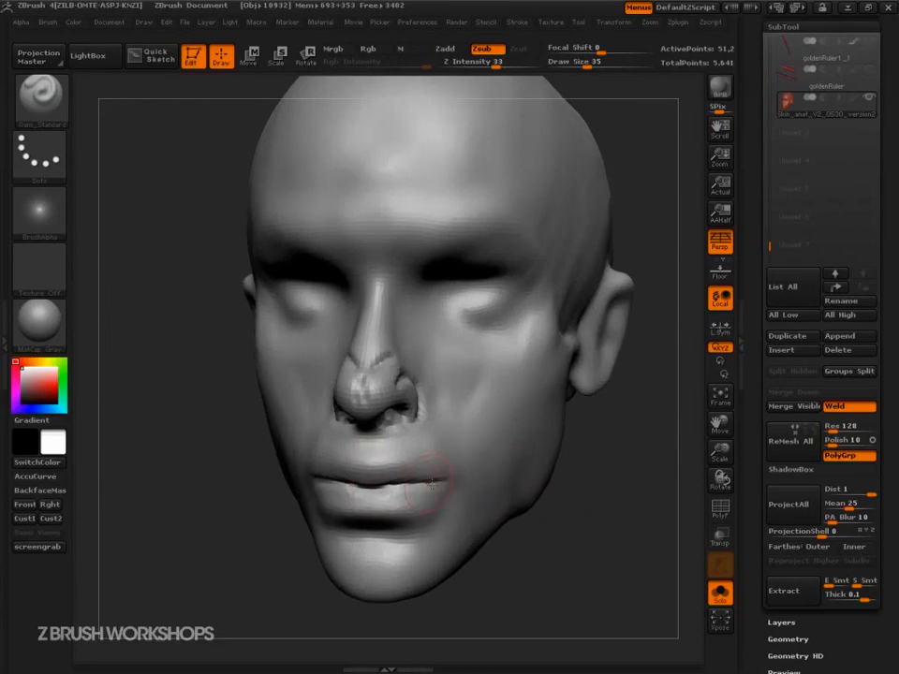
{"action": "left_click_drag", "start_coordinate": [444, 484], "coordinate": [428, 526]}
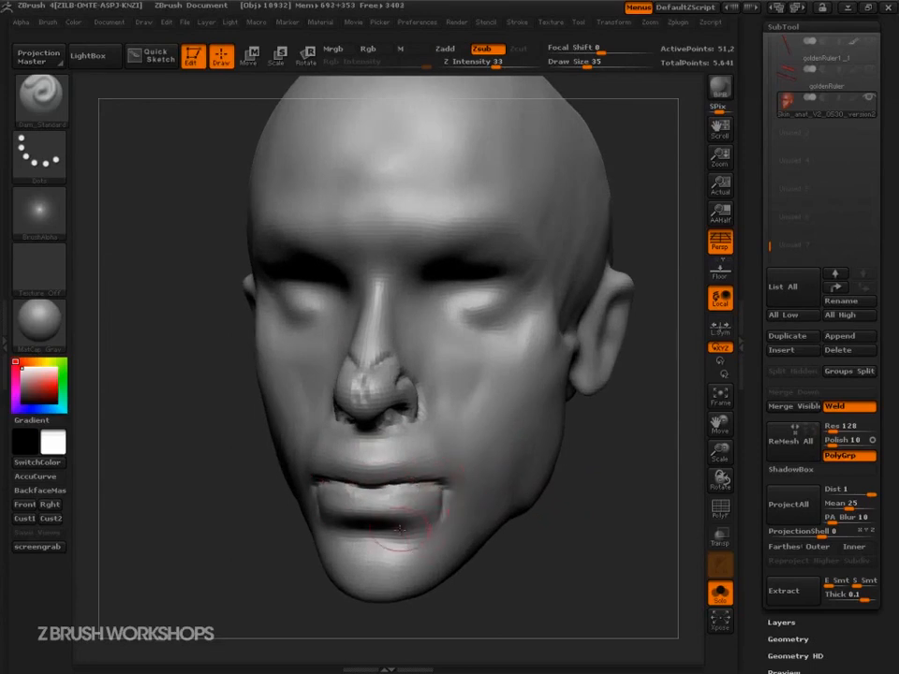
Define the upper lip edge and carve the philtrum below the nose with the Dam_Standard brush.
{"action": "left_click_drag", "start_coordinate": [567, 538], "coordinate": [323, 361]}
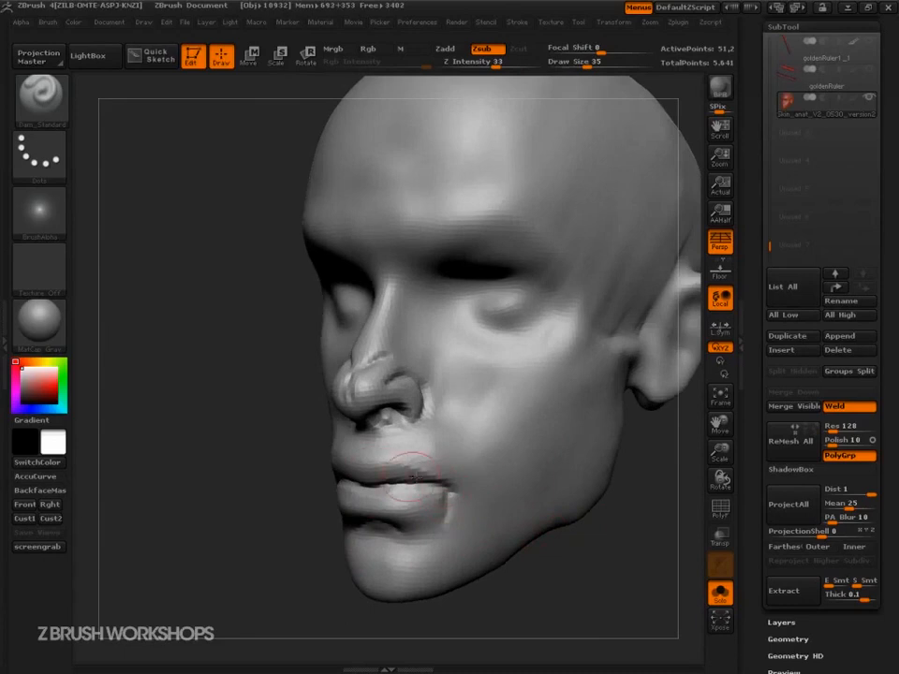
{"action": "left_click_drag", "start_coordinate": [589, 536], "coordinate": [580, 536]}
{"action": "left_click_drag", "start_coordinate": [446, 483], "coordinate": [425, 453]}
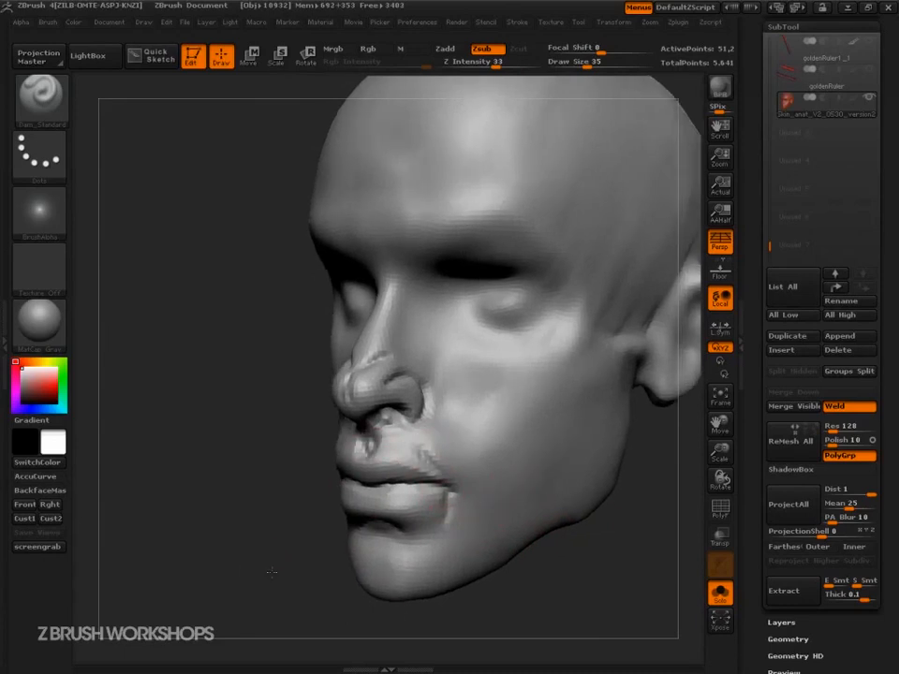
{"action": "left_click_drag", "start_coordinate": [261, 572], "coordinate": [373, 435]}
{"action": "left_click_drag", "start_coordinate": [308, 494], "coordinate": [305, 510], "text": "shift"}
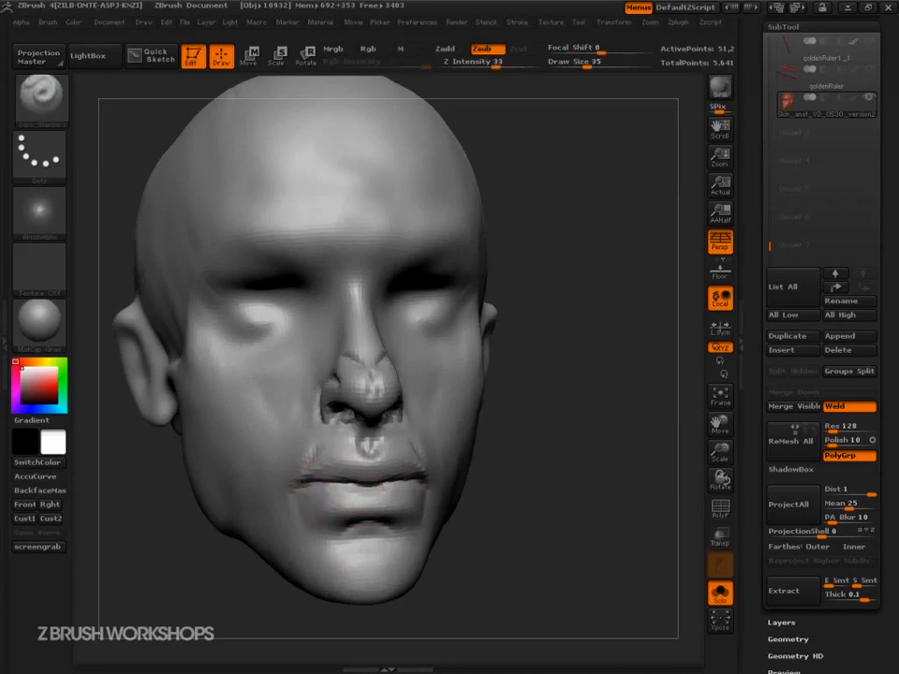
Smooth the sculpted creases around the nose tip and set the Dam_Standard draw size to 50.
{"action": "mouse_move", "coordinate": [539, 538]}
{"action": "left_mouse_down", "text": "alt"}
{"action": "mouse_move", "coordinate": [498, 518]}
{"action": "mouse_move", "coordinate": [483, 549]}
{"action": "mouse_move", "coordinate": [500, 558]}
{"action": "left_mouse_up", "text": "alt"}
{"action": "mouse_move", "coordinate": [499, 559]}
{"action": "left_mouse_down", "text": "alt"}
{"action": "mouse_move", "coordinate": [532, 524]}
{"action": "mouse_move", "coordinate": [527, 557]}
{"action": "left_mouse_up", "text": "alt"}
{"action": "left_click_drag", "start_coordinate": [527, 558], "coordinate": [644, 603], "text": "alt"}
{"action": "left_click_drag", "start_coordinate": [369, 395], "coordinate": [360, 406], "text": "shift"}
{"action": "key", "text": "s"}
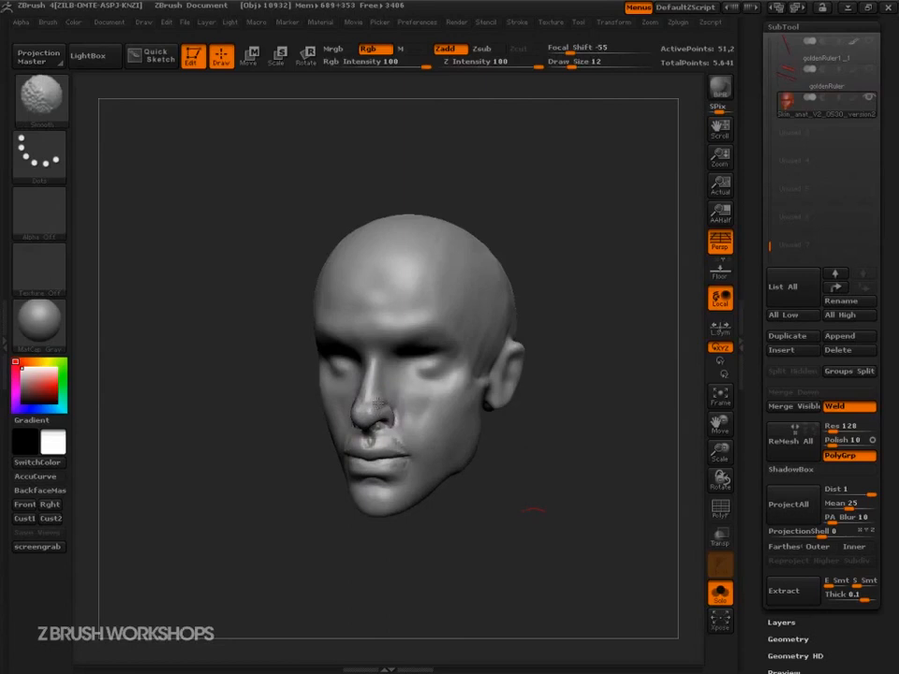
{"action": "mouse_move", "coordinate": [526, 542]}
{"action": "left_mouse_down", "text": "alt"}
{"action": "mouse_move", "coordinate": [488, 508]}
{"action": "mouse_move", "coordinate": [514, 533]}
{"action": "mouse_move", "coordinate": [570, 543]}
{"action": "mouse_move", "coordinate": [639, 602]}
{"action": "left_mouse_up", "text": "alt"}
{"action": "key", "text": "s"}
{"action": "key", "text": "s"}
{"action": "mouse_move", "coordinate": [584, 557]}
{"action": "left_mouse_down"}
{"action": "mouse_move", "coordinate": [552, 553]}
{"action": "mouse_move", "coordinate": [598, 568]}
{"action": "left_mouse_up"}
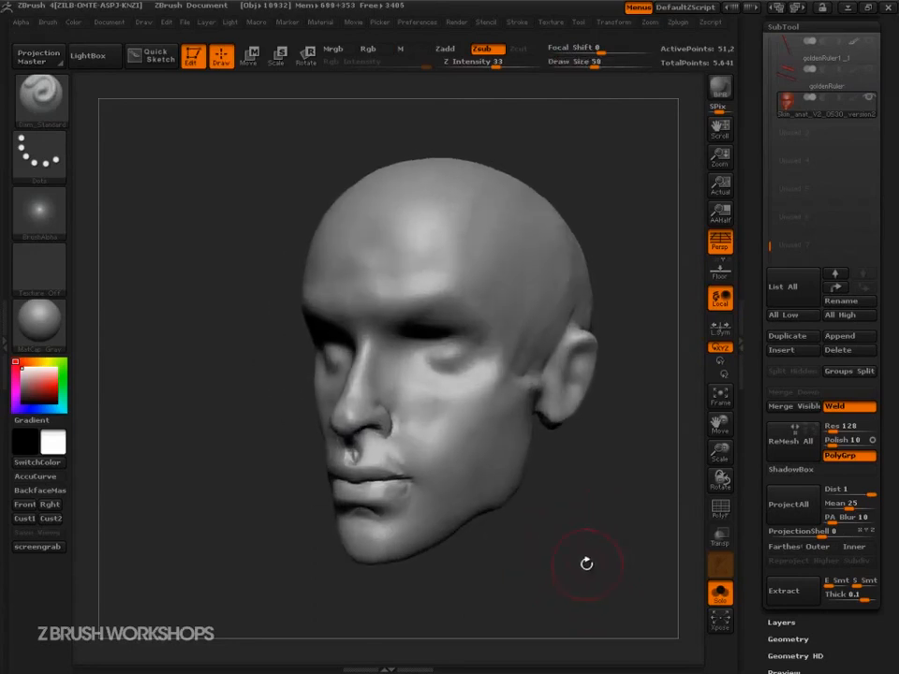
View the head from below and annotate the forehead and brow curvature on both sides, closing the annotation without keeping it.
{"action": "mouse_move", "coordinate": [605, 521]}
{"action": "left_mouse_down"}
{"action": "mouse_move", "coordinate": [602, 592]}
{"action": "mouse_move", "coordinate": [632, 538]}
{"action": "mouse_move", "coordinate": [617, 552]}
{"action": "mouse_move", "coordinate": [626, 592]}
{"action": "mouse_move", "coordinate": [638, 592]}
{"action": "mouse_move", "coordinate": [656, 536]}
{"action": "left_mouse_up"}
{"action": "key", "text": "ctrl+shift"}
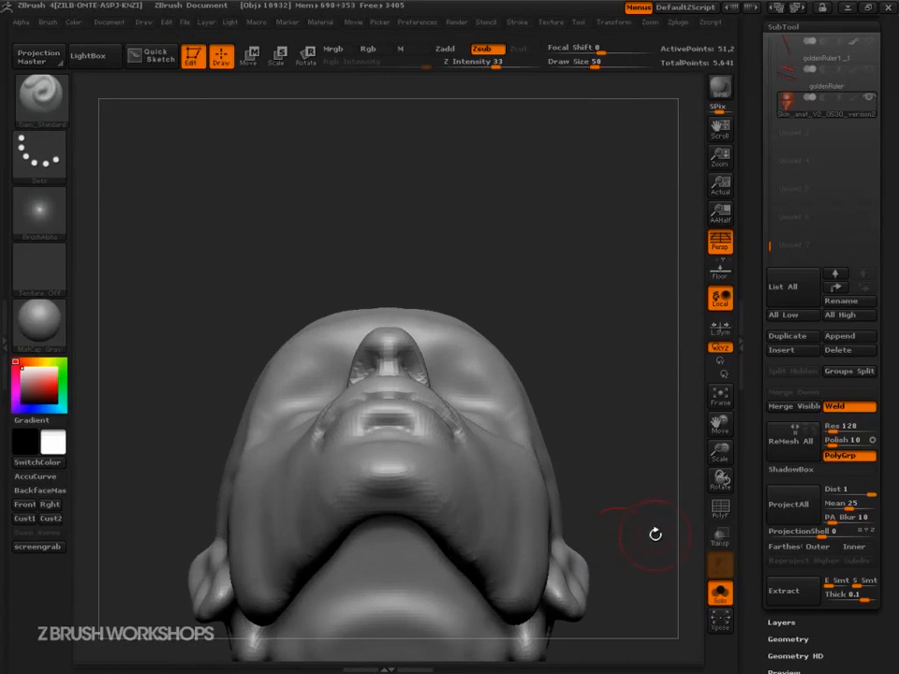
{"action": "key", "text": "ctrl+shift"}
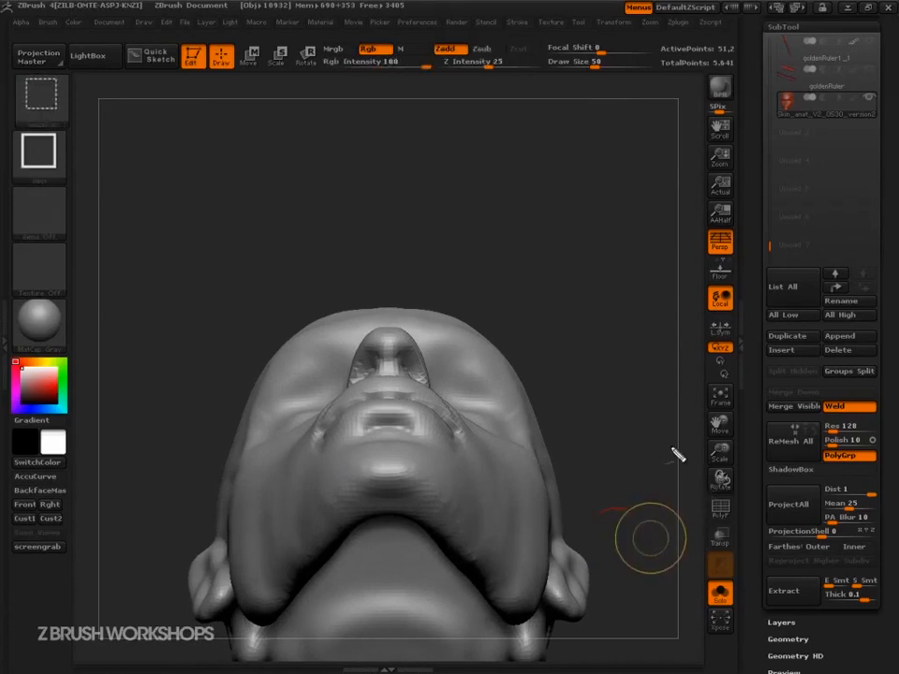
{"action": "mouse_move", "coordinate": [439, 325]}
{"action": "left_mouse_down", "text": "ctrl+shift"}
{"action": "mouse_move", "coordinate": [294, 348]}
{"action": "mouse_move", "coordinate": [277, 369]}
{"action": "mouse_move", "coordinate": [339, 382]}
{"action": "left_mouse_up", "text": "ctrl+shift"}
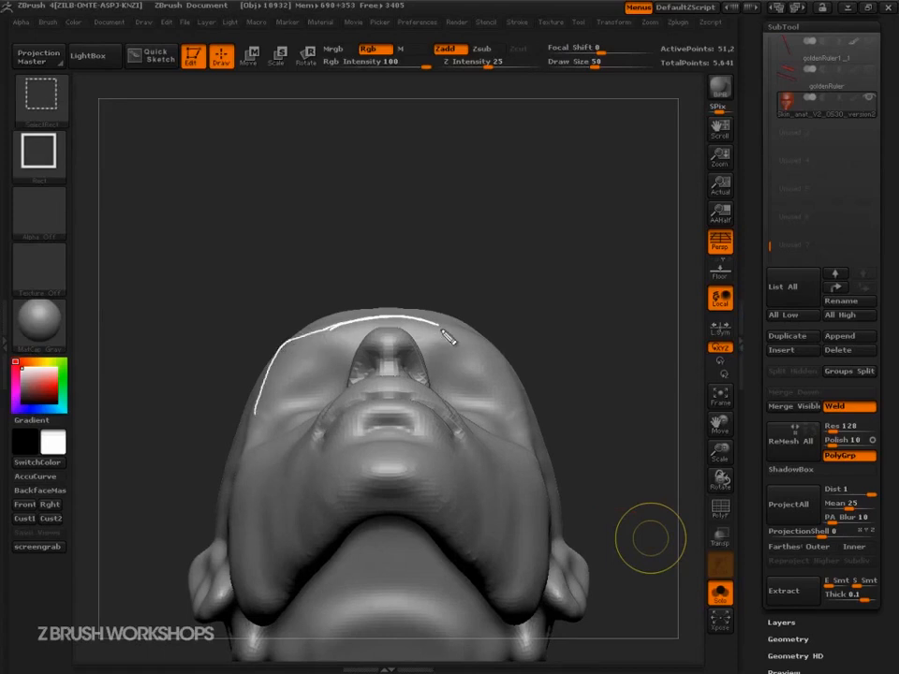
{"action": "left_click_drag", "start_coordinate": [475, 347], "coordinate": [531, 423], "text": "ctrl+shift"}
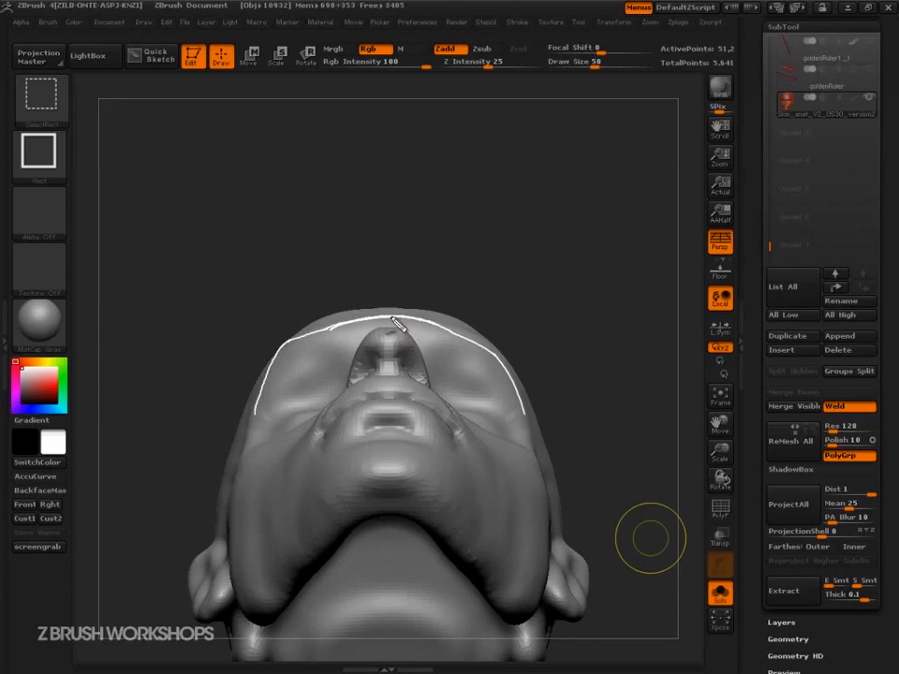
{"action": "mouse_move", "coordinate": [340, 335]}
{"action": "left_mouse_down"}
{"action": "mouse_move", "coordinate": [316, 339]}
{"action": "mouse_move", "coordinate": [261, 387]}
{"action": "left_mouse_up"}
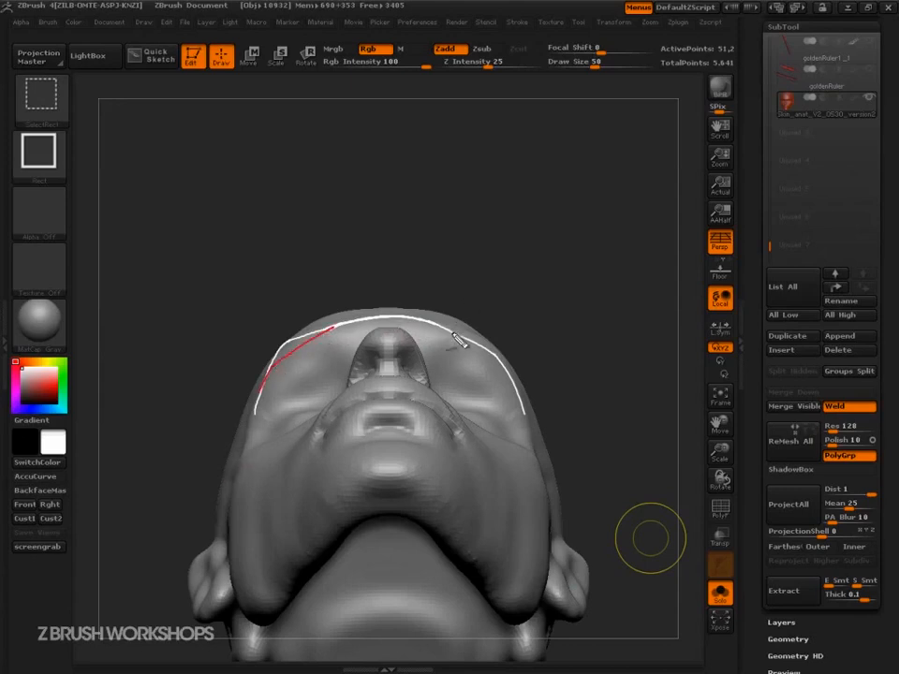
{"action": "left_click_drag", "start_coordinate": [444, 328], "coordinate": [511, 384]}
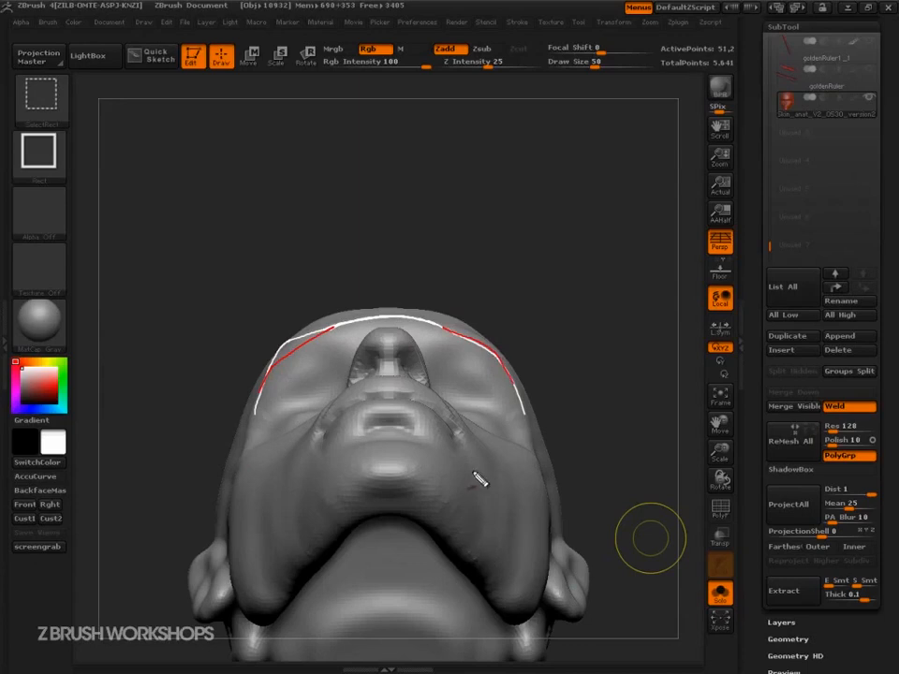
{"action": "key", "text": "Escape"}
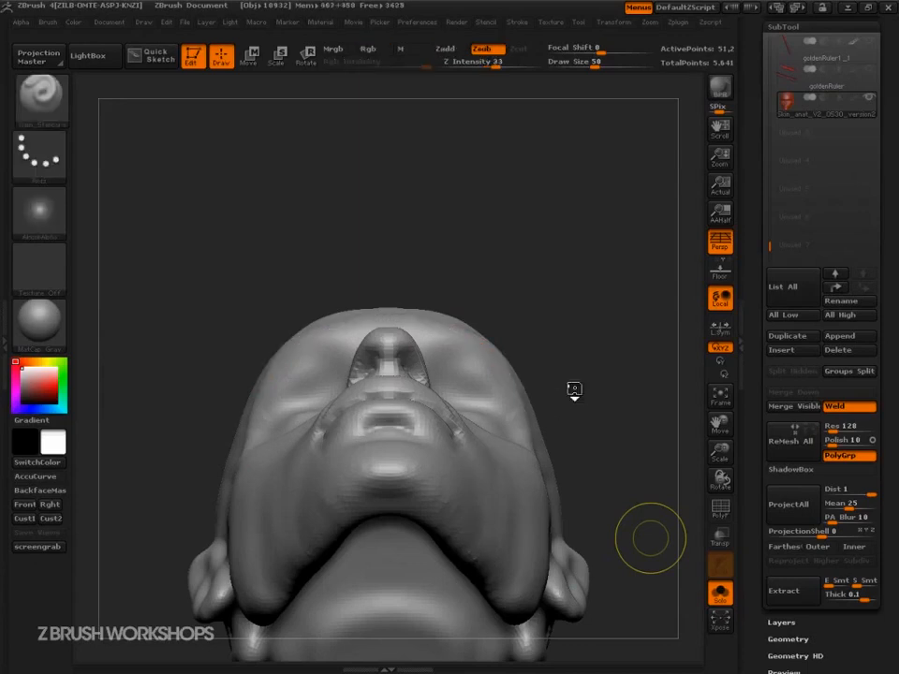
Reshape the outer brow corners from below with the Move brush at draw size 110.
{"action": "key", "text": "s"}
{"action": "left_click_drag", "start_coordinate": [532, 362], "coordinate": [555, 363]}
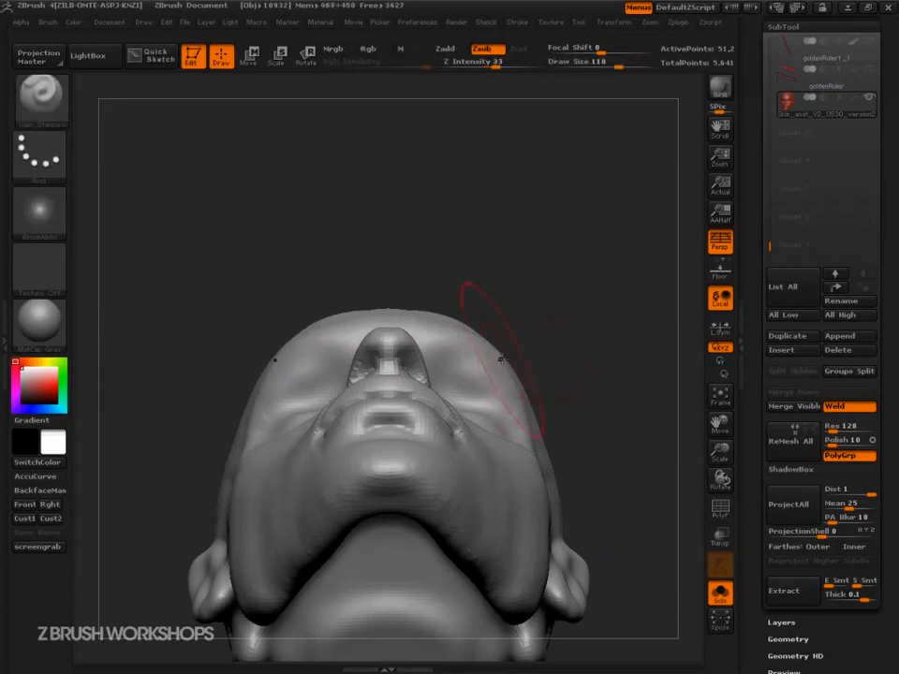
{"action": "key", "text": "b"}
{"action": "key", "text": "m"}
{"action": "key", "text": "v"}
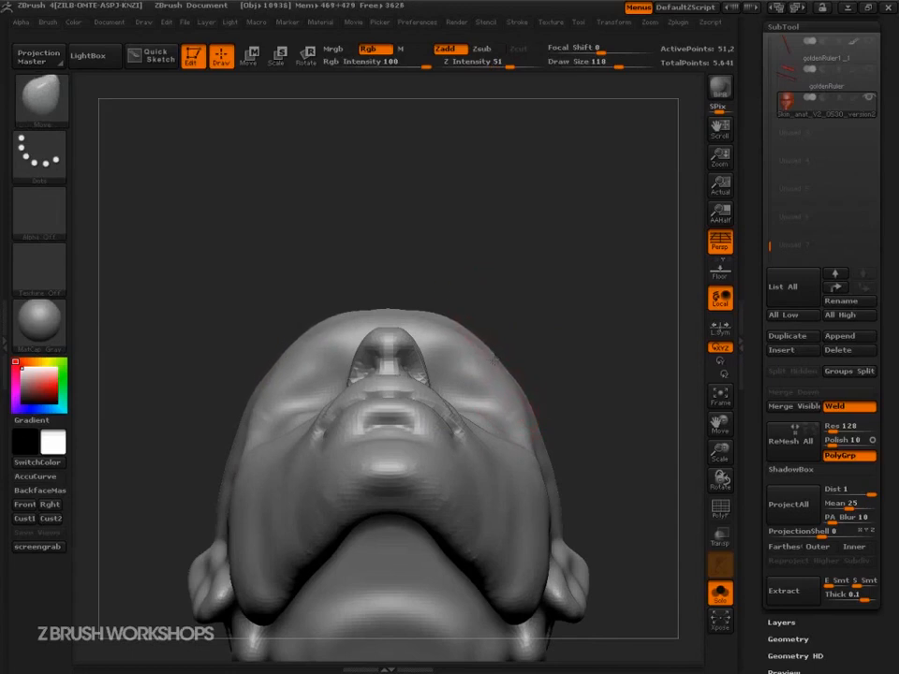
{"action": "left_click_drag", "start_coordinate": [534, 328], "coordinate": [533, 338]}
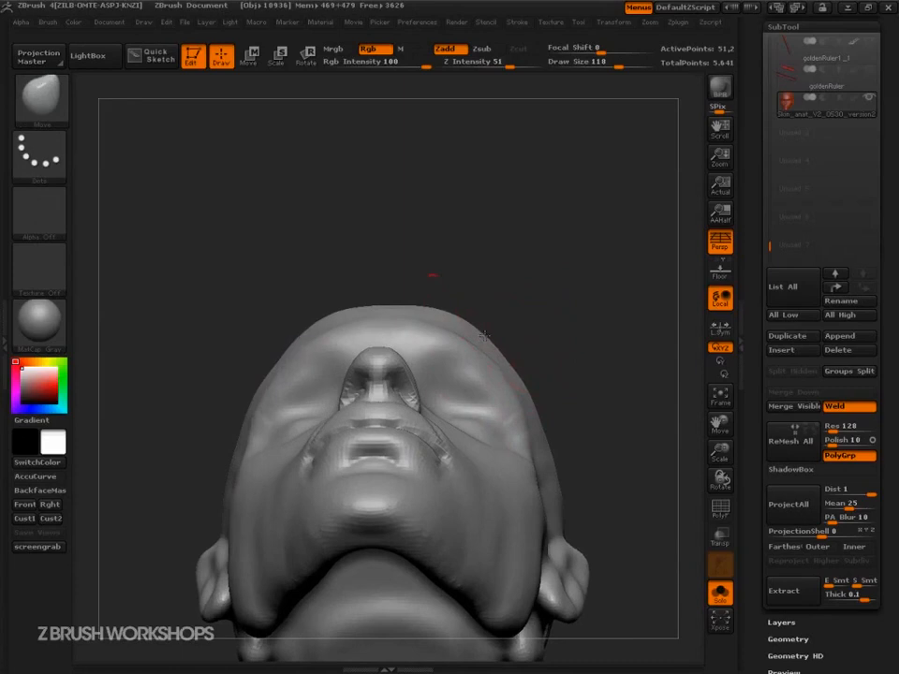
{"action": "mouse_move", "coordinate": [451, 315]}
{"action": "left_mouse_down"}
{"action": "mouse_move", "coordinate": [580, 336]}
{"action": "mouse_move", "coordinate": [572, 333]}
{"action": "mouse_move", "coordinate": [589, 349]}
{"action": "mouse_move", "coordinate": [638, 506]}
{"action": "mouse_move", "coordinate": [642, 579]}
{"action": "mouse_move", "coordinate": [619, 585]}
{"action": "mouse_move", "coordinate": [560, 545]}
{"action": "mouse_move", "coordinate": [636, 584]}
{"action": "mouse_move", "coordinate": [569, 575]}
{"action": "left_mouse_up"}
{"action": "key", "text": "s"}
{"action": "mouse_move", "coordinate": [366, 366]}
{"action": "left_mouse_down", "text": "ctrl"}
{"action": "mouse_move", "coordinate": [360, 357]}
{"action": "mouse_move", "coordinate": [372, 357]}
{"action": "left_mouse_up", "text": "ctrl"}
{"action": "mouse_move", "coordinate": [509, 588]}
{"action": "left_mouse_down"}
{"action": "mouse_move", "coordinate": [628, 584]}
{"action": "mouse_move", "coordinate": [619, 610]}
{"action": "mouse_move", "coordinate": [634, 592]}
{"action": "mouse_move", "coordinate": [639, 610]}
{"action": "mouse_move", "coordinate": [534, 555]}
{"action": "left_mouse_up"}
{"action": "mouse_move", "coordinate": [534, 554]}
{"action": "left_mouse_down", "text": "alt"}
{"action": "mouse_move", "coordinate": [584, 572]}
{"action": "mouse_move", "coordinate": [604, 594]}
{"action": "mouse_move", "coordinate": [581, 506]}
{"action": "mouse_move", "coordinate": [540, 437]}
{"action": "left_mouse_up", "text": "alt"}
{"action": "key", "text": "ctrl+z"}
{"action": "key", "text": "ctrl+z"}
{"action": "key", "text": "ctrl+z"}
{"action": "key", "text": "ctrl+z"}
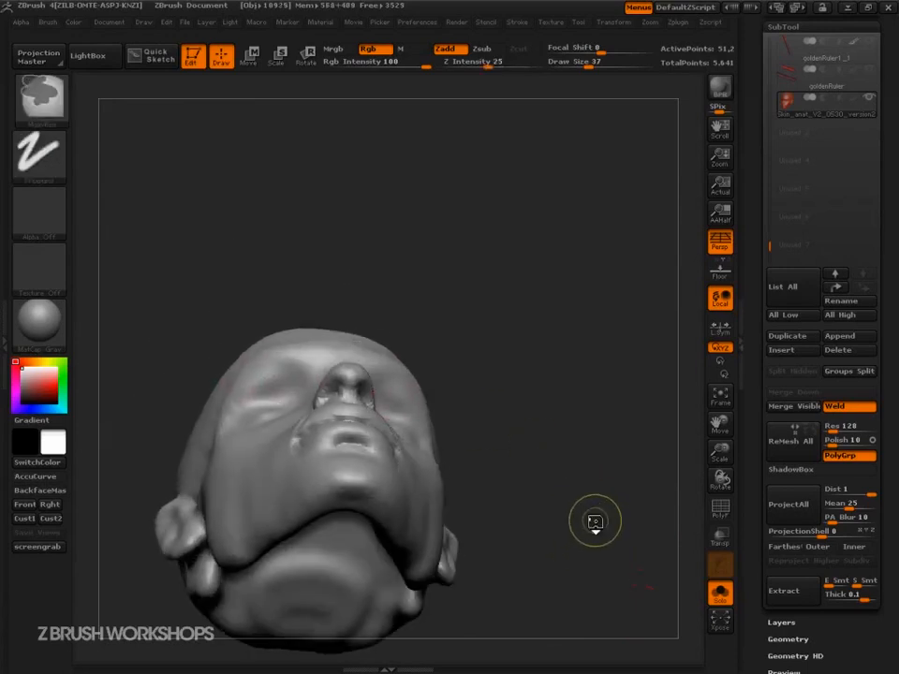
Reshape the outer rim of the eye socket in profile with the Move brush at draw sizes 160 and 122.
{"action": "mouse_move", "coordinate": [594, 525]}
{"action": "left_mouse_down"}
{"action": "mouse_move", "coordinate": [605, 531]}
{"action": "mouse_move", "coordinate": [616, 586]}
{"action": "mouse_move", "coordinate": [629, 594]}
{"action": "mouse_move", "coordinate": [611, 586]}
{"action": "mouse_move", "coordinate": [632, 592]}
{"action": "mouse_move", "coordinate": [616, 592]}
{"action": "left_mouse_up"}
{"action": "key", "text": "s"}
{"action": "left_click", "coordinate": [635, 592]}
{"action": "key", "text": "s"}
{"action": "left_click", "coordinate": [549, 556]}
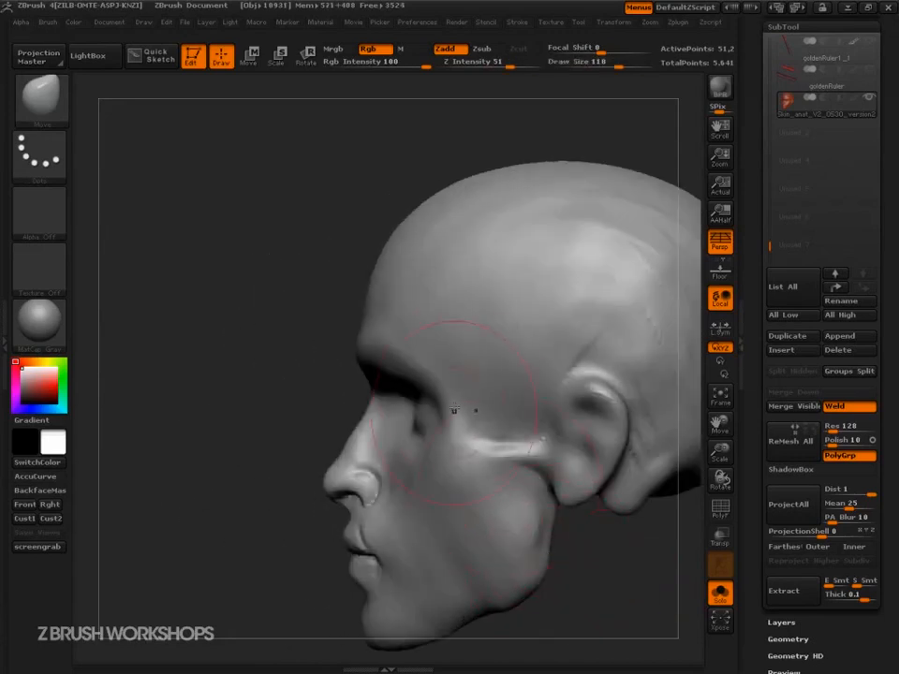
{"action": "key", "text": "s"}
{"action": "left_click", "coordinate": [416, 405]}
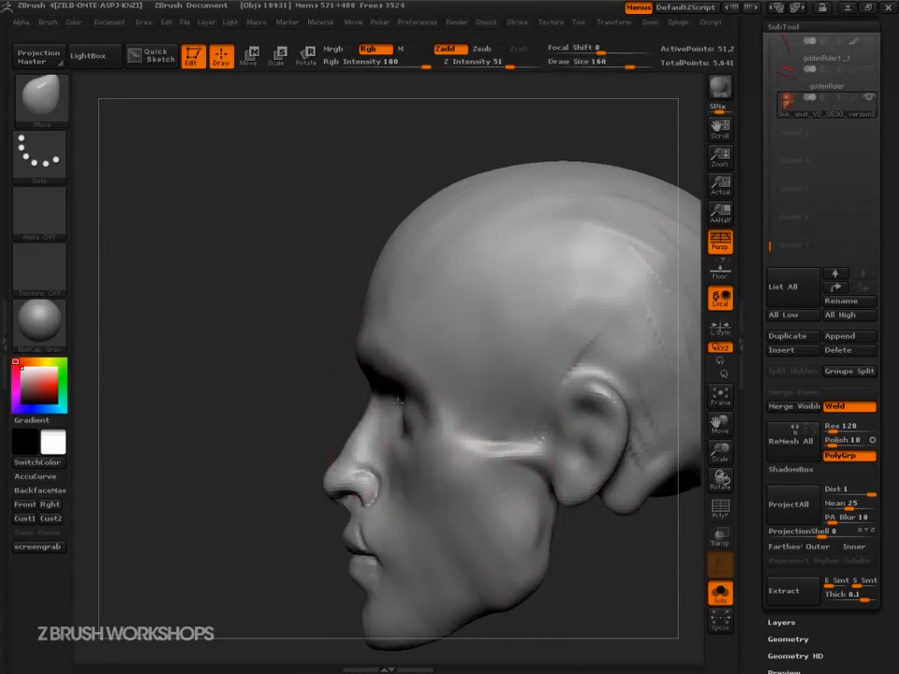
{"action": "right_click_drag", "start_coordinate": [382, 420], "coordinate": [402, 414]}
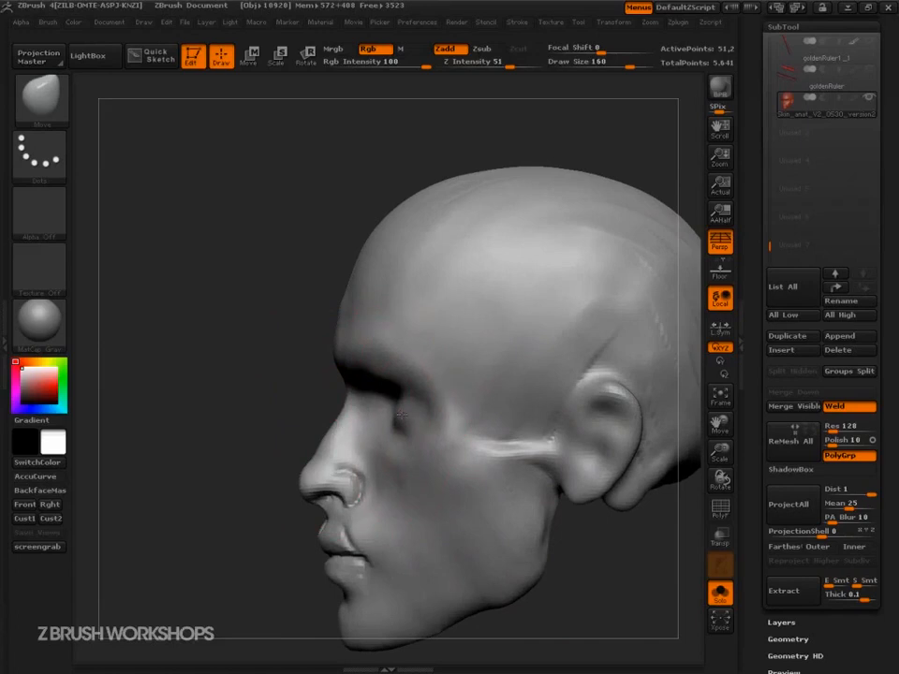
{"action": "key", "text": "s"}
{"action": "left_click", "coordinate": [429, 475]}
{"action": "left_click_drag", "start_coordinate": [306, 556], "coordinate": [271, 557], "text": "shift"}
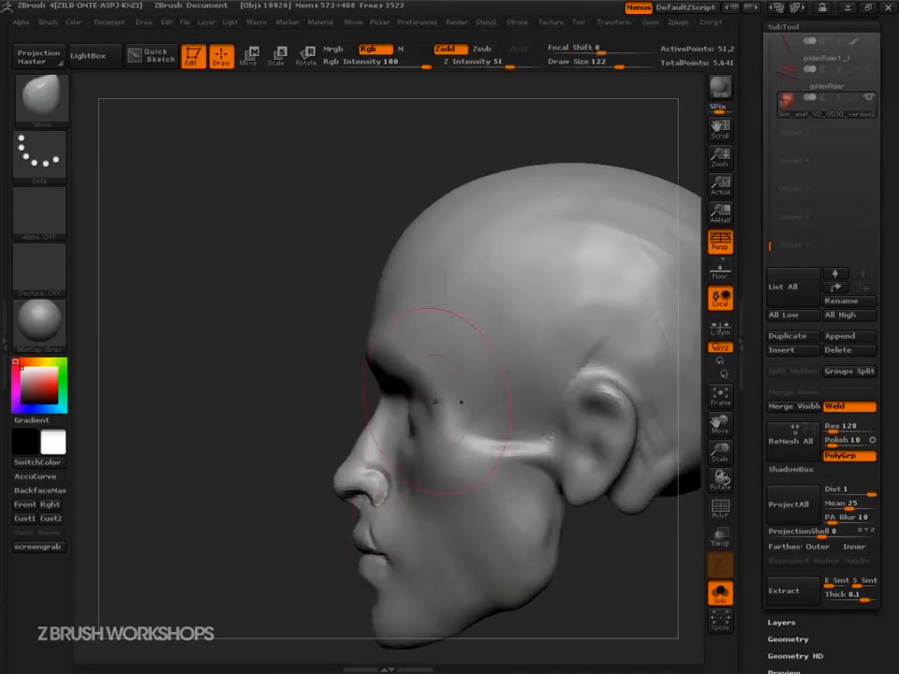
{"action": "mouse_move", "coordinate": [412, 394]}
{"action": "right_mouse_down"}
{"action": "mouse_move", "coordinate": [263, 538]}
{"action": "mouse_move", "coordinate": [294, 530]}
{"action": "right_mouse_up"}
Paint a mask over the outer eye socket, cheekbone, temporal line and side of the nose at draw size 30, and clear it.
{"action": "key", "text": "s"}
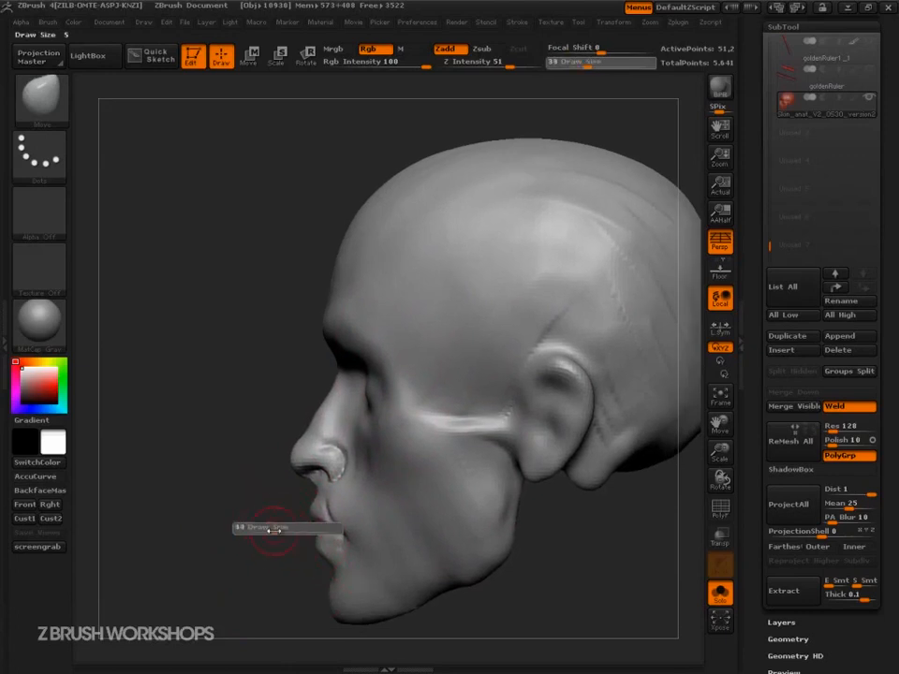
{"action": "left_click_drag", "start_coordinate": [278, 530], "coordinate": [271, 531]}
{"action": "mouse_move", "coordinate": [359, 330]}
{"action": "left_mouse_down", "text": "ctrl"}
{"action": "mouse_move", "coordinate": [394, 368]}
{"action": "mouse_move", "coordinate": [405, 440]}
{"action": "mouse_move", "coordinate": [526, 423]}
{"action": "left_mouse_up", "text": "ctrl"}
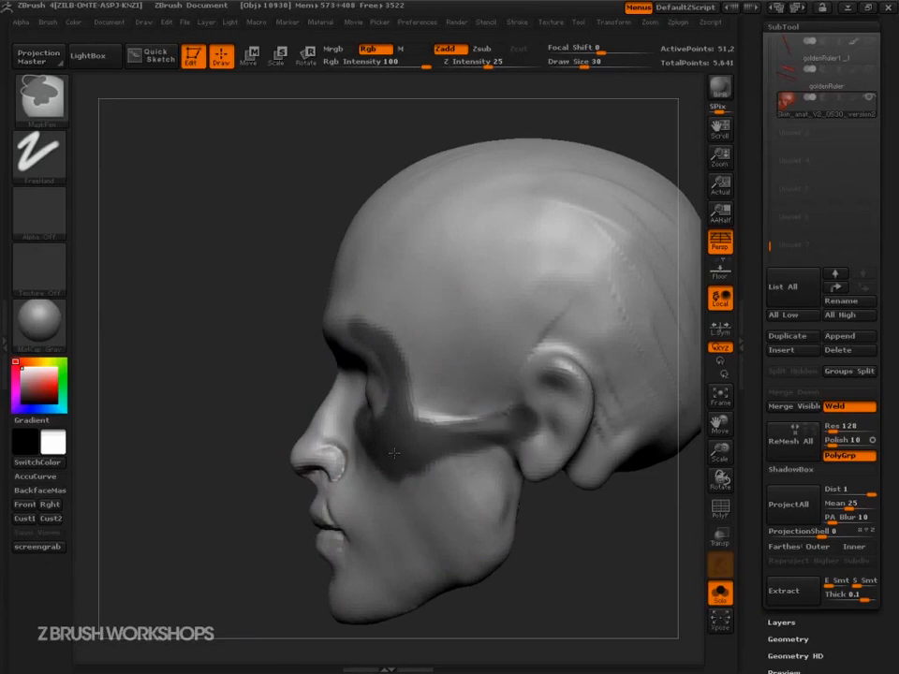
{"action": "left_click_drag", "start_coordinate": [262, 596], "coordinate": [281, 605]}
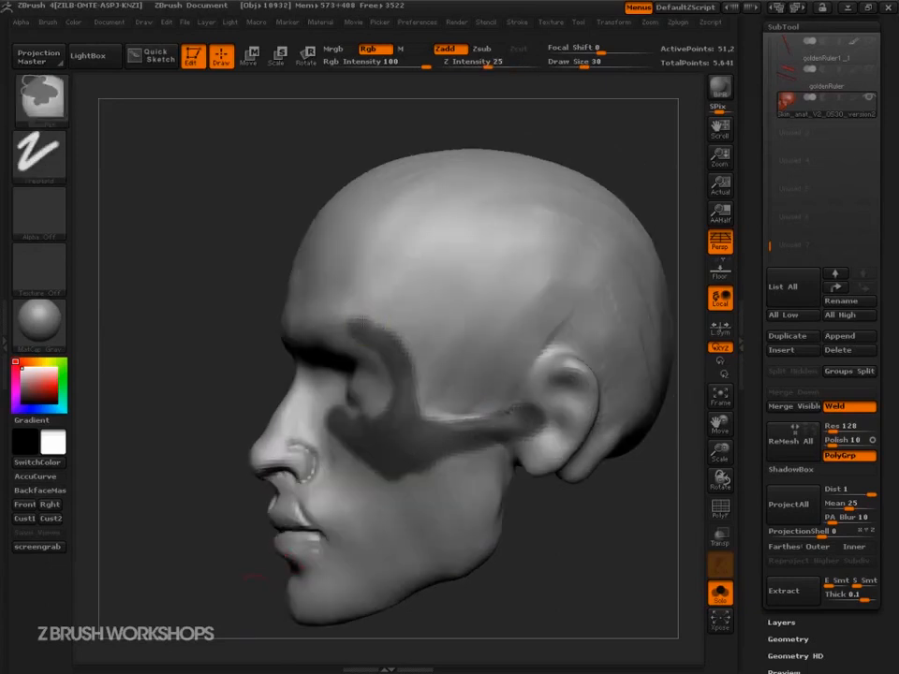
{"action": "left_click_drag", "start_coordinate": [361, 318], "coordinate": [497, 211], "text": "ctrl"}
{"action": "left_click_drag", "start_coordinate": [211, 551], "coordinate": [311, 458]}
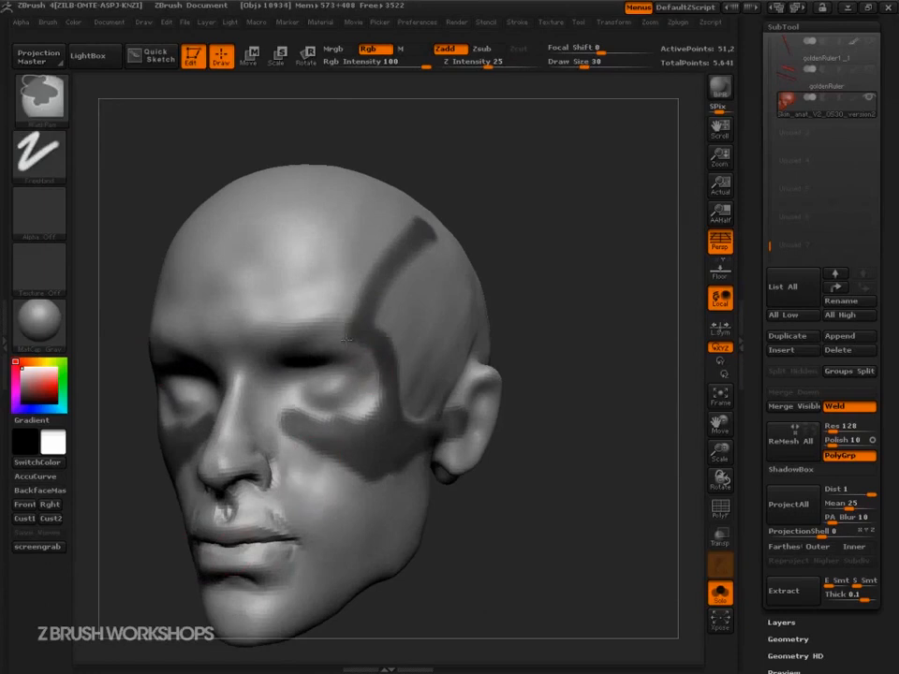
{"action": "mouse_move", "coordinate": [323, 416]}
{"action": "left_mouse_down", "text": "ctrl"}
{"action": "mouse_move", "coordinate": [292, 446]}
{"action": "mouse_move", "coordinate": [339, 476]}
{"action": "mouse_move", "coordinate": [317, 527]}
{"action": "mouse_move", "coordinate": [281, 438]}
{"action": "left_mouse_up", "text": "ctrl"}
{"action": "left_click_drag", "start_coordinate": [512, 546], "coordinate": [491, 553]}
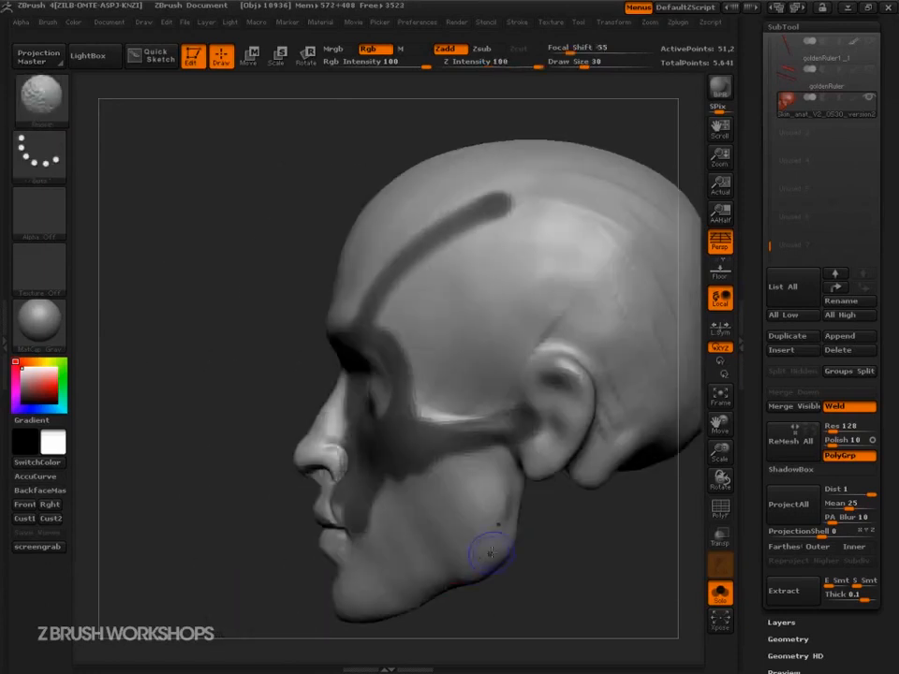
{"action": "mouse_move", "coordinate": [582, 549]}
{"action": "left_mouse_down", "text": "ctrl"}
{"action": "mouse_move", "coordinate": [572, 550]}
{"action": "mouse_move", "coordinate": [602, 552]}
{"action": "left_mouse_up", "text": "ctrl"}
Adjust the outer eye socket in profile with the Move brush at draw size 108 and reduce the size to 78.
{"action": "key", "text": "s"}
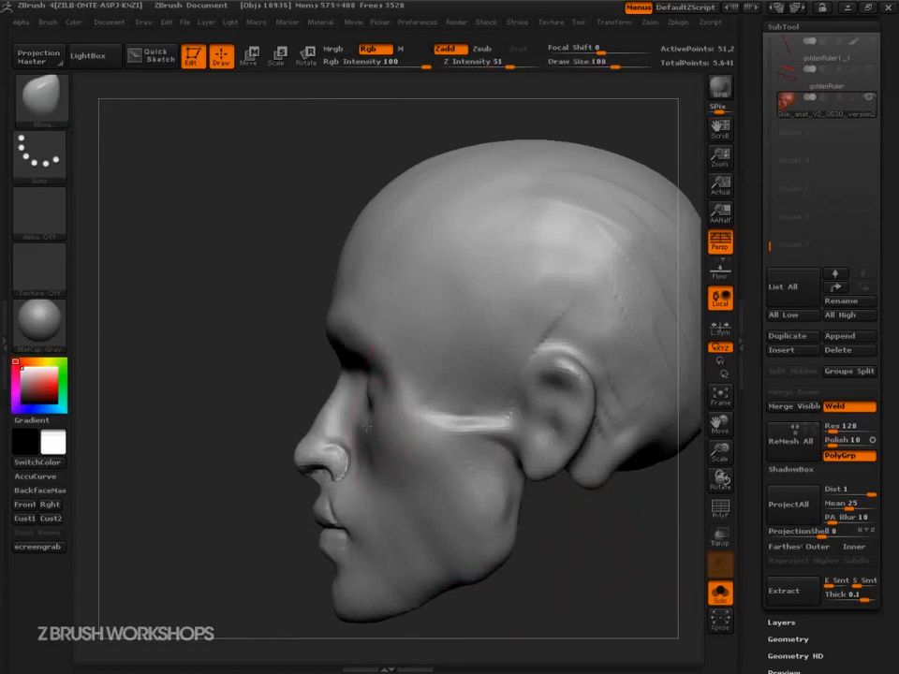
{"action": "mouse_move", "coordinate": [379, 394]}
{"action": "left_mouse_down"}
{"action": "mouse_move", "coordinate": [368, 353]}
{"action": "mouse_move", "coordinate": [388, 357]}
{"action": "left_mouse_up"}
{"action": "key", "text": "s"}
{"action": "key", "text": "s"}
{"action": "left_click_drag", "start_coordinate": [211, 511], "coordinate": [300, 529]}
{"action": "left_click_drag", "start_coordinate": [527, 559], "coordinate": [613, 601]}
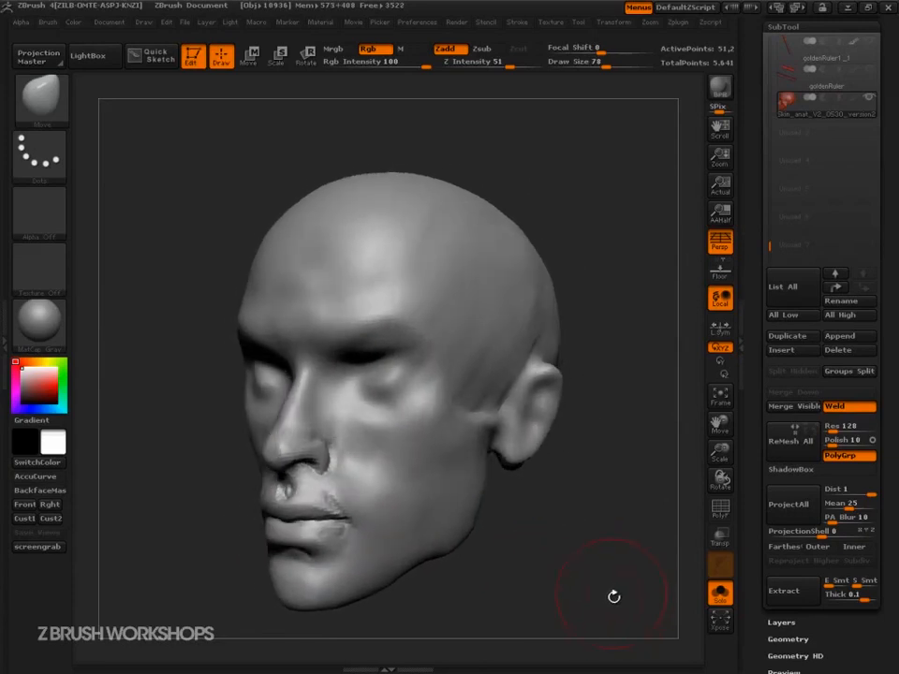
Refine the outer brow ridge above the eye in three-quarter view with the Move brush and set the draw size to 110.
{"action": "key", "text": "s"}
{"action": "mouse_move", "coordinate": [422, 328]}
{"action": "left_mouse_down"}
{"action": "mouse_move", "coordinate": [415, 329]}
{"action": "mouse_move", "coordinate": [432, 334]}
{"action": "mouse_move", "coordinate": [399, 326]}
{"action": "left_mouse_up"}
{"action": "key", "text": "s"}
{"action": "key", "text": "s"}
{"action": "left_click_drag", "start_coordinate": [395, 323], "coordinate": [395, 332]}
{"action": "key", "text": "s"}
{"action": "left_click_drag", "start_coordinate": [461, 379], "coordinate": [479, 379]}
{"action": "left_click_drag", "start_coordinate": [625, 463], "coordinate": [628, 481], "text": "alt"}
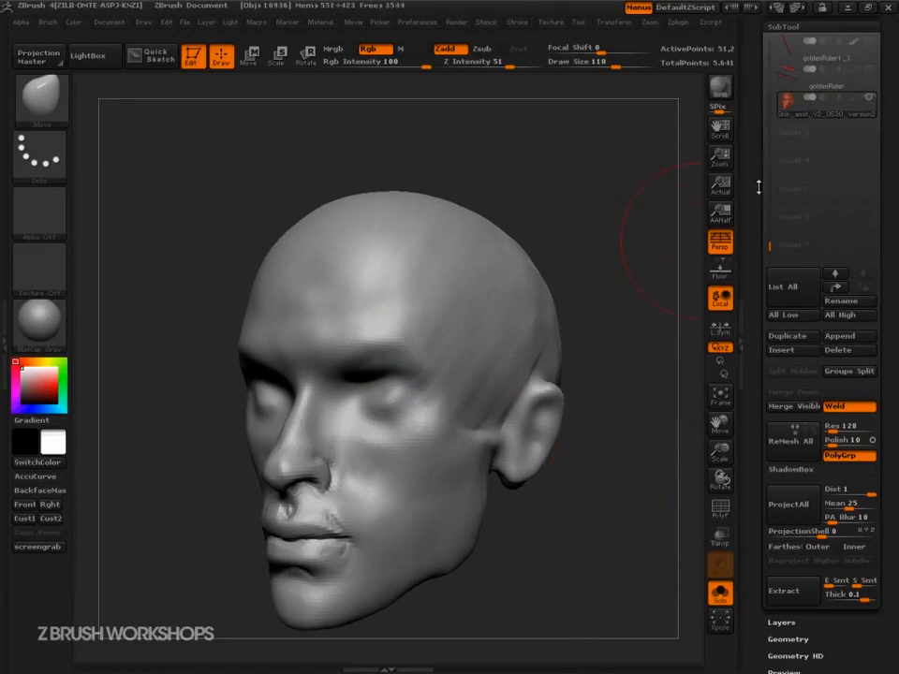
Load the gina_base_mesh tool, view it in profile and annotate the brow and eye socket contour for reference.
{"action": "left_click_drag", "start_coordinate": [754, 161], "coordinate": [758, 298]}
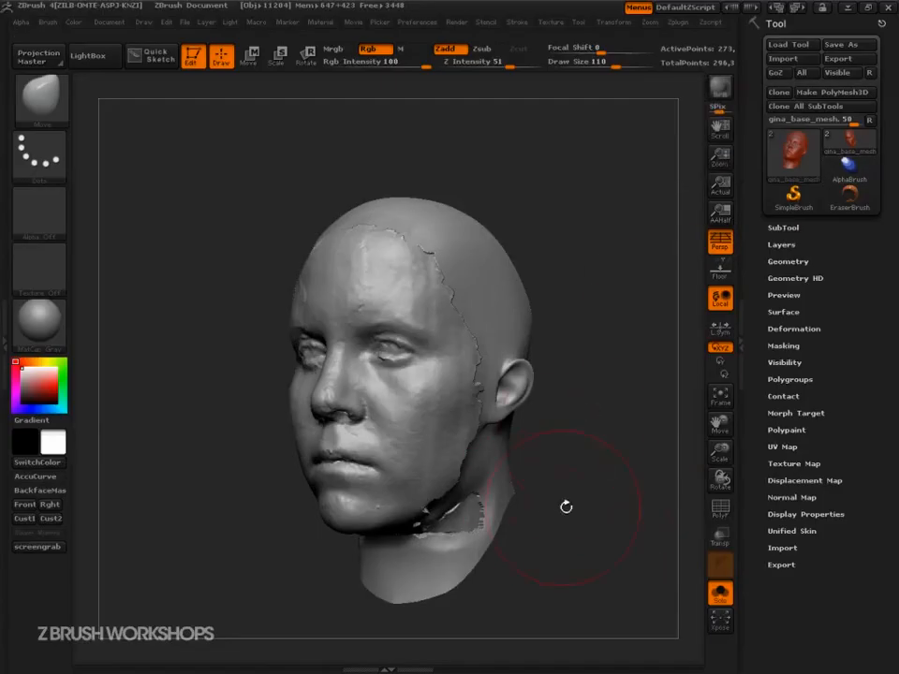
{"action": "mouse_move", "coordinate": [566, 506]}
{"action": "left_mouse_down"}
{"action": "mouse_move", "coordinate": [615, 530]}
{"action": "mouse_move", "coordinate": [624, 556]}
{"action": "mouse_move", "coordinate": [646, 492]}
{"action": "mouse_move", "coordinate": [706, 495]}
{"action": "left_mouse_up"}
{"action": "key", "text": "s"}
{"action": "left_click_drag", "start_coordinate": [273, 574], "coordinate": [247, 577]}
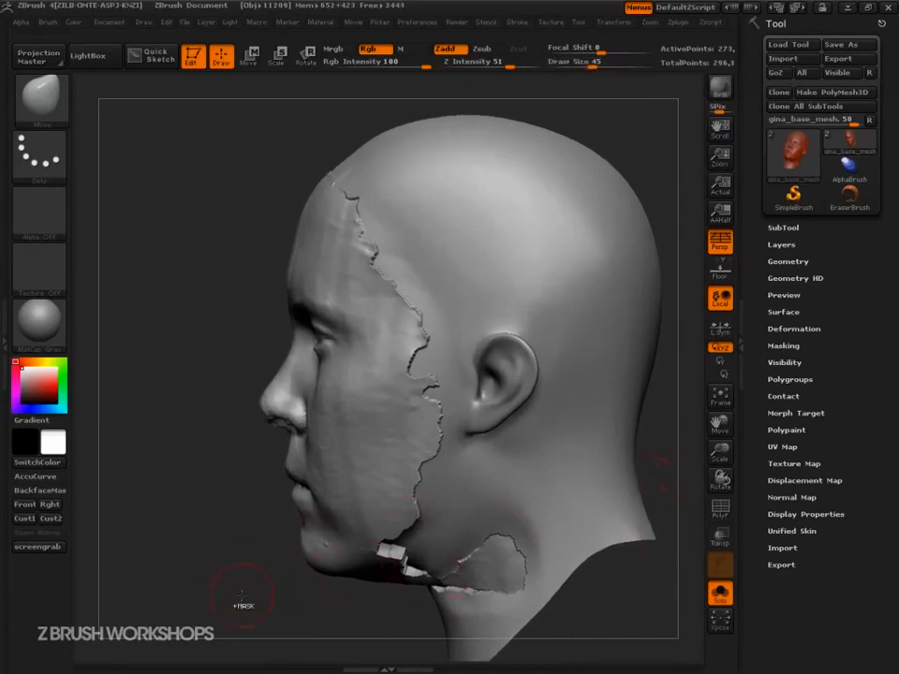
{"action": "key", "text": "ctrl+shift"}
{"action": "left_click_drag", "start_coordinate": [353, 337], "coordinate": [345, 381]}
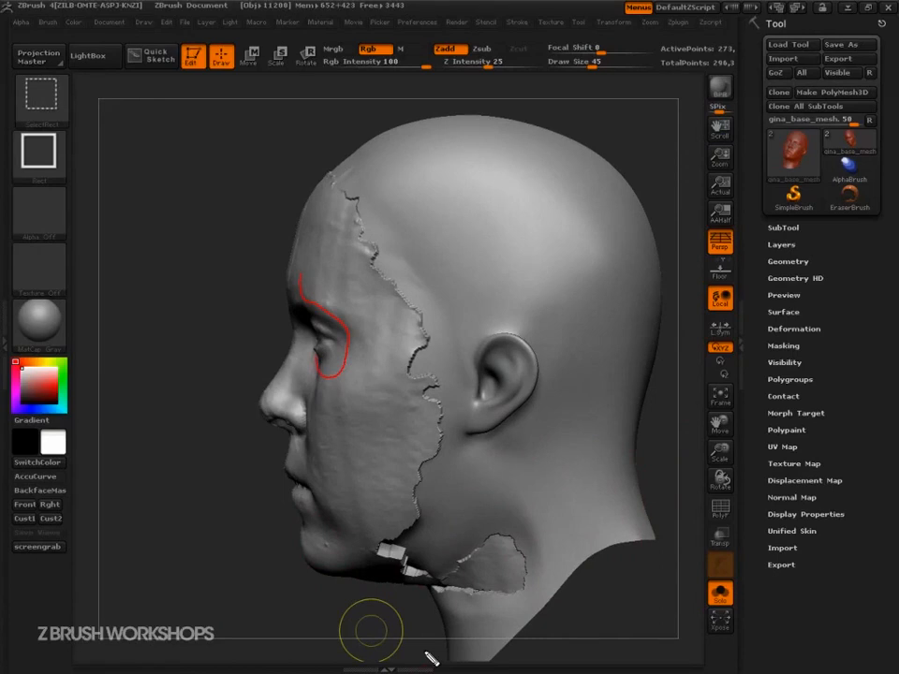
{"action": "key", "text": "Escape"}
Switch to the jessica_base_mesh tool and annotate its brow and eye socket contour in profile.
{"action": "left_click", "coordinate": [794, 153]}
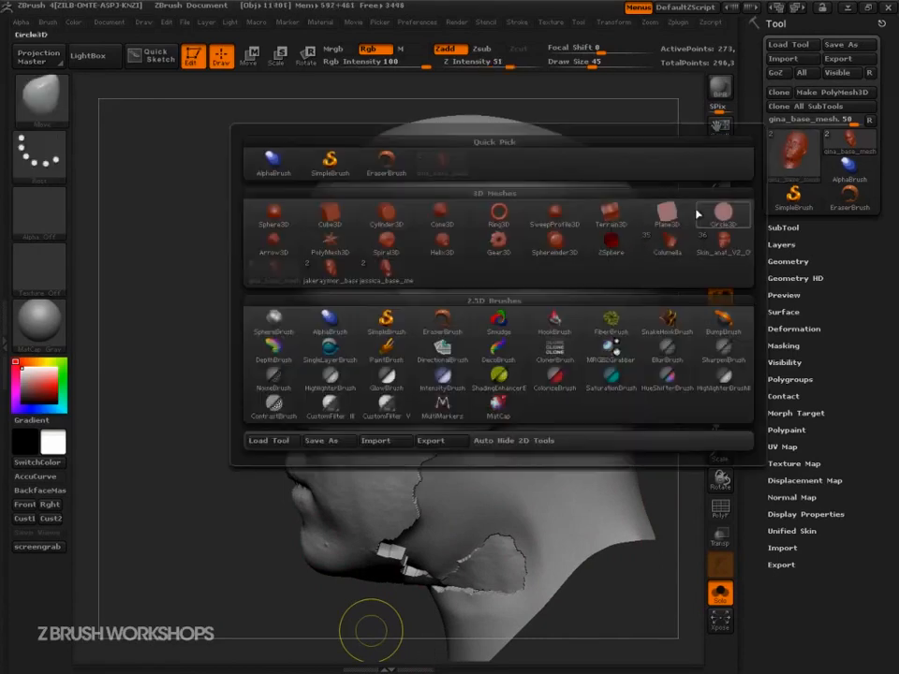
{"action": "left_click", "coordinate": [389, 271]}
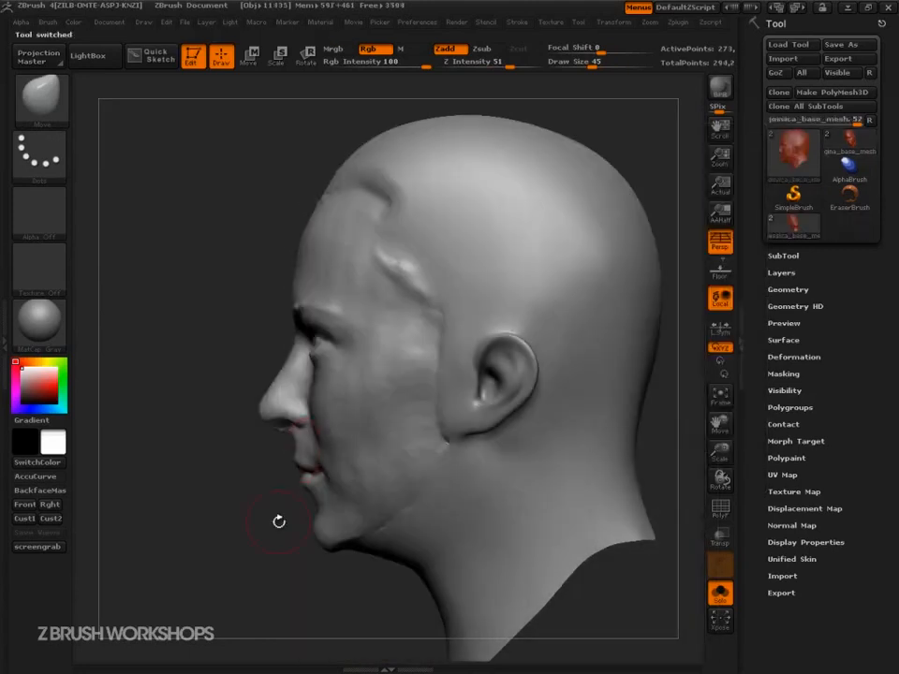
{"action": "key", "text": "ctrl+shift"}
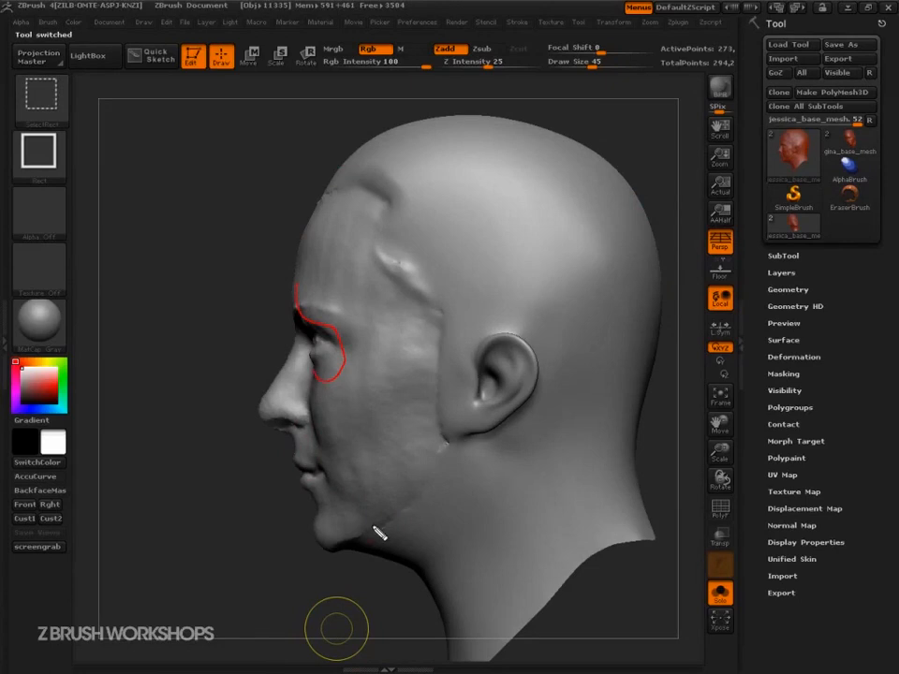
{"action": "key", "text": "Escape"}
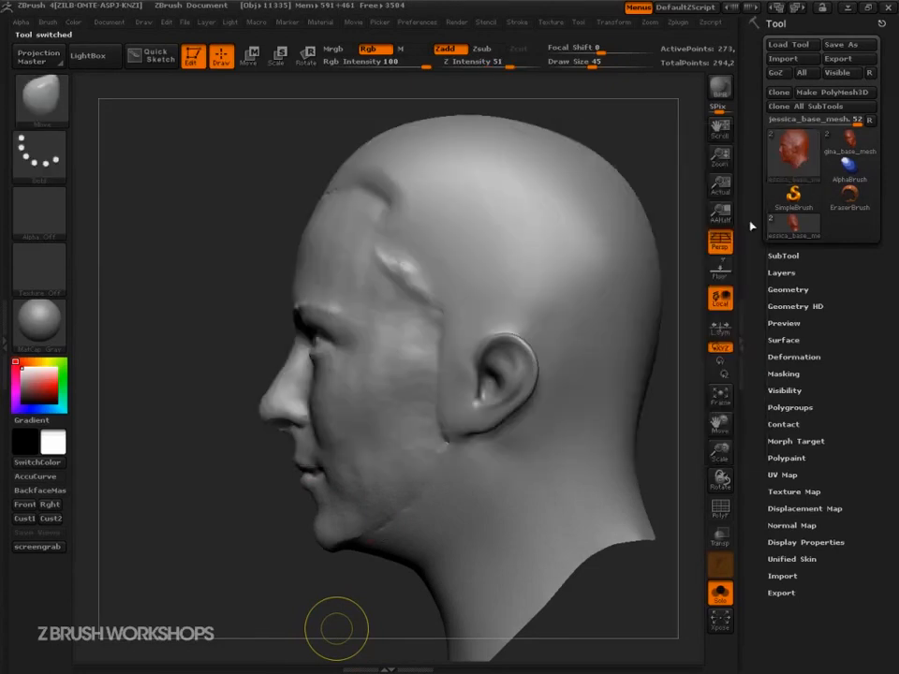
Return to the Skin_anat_V2_0530 tool and annotate the brow and eye socket contour in profile for comparison.
{"action": "left_click", "coordinate": [794, 157]}
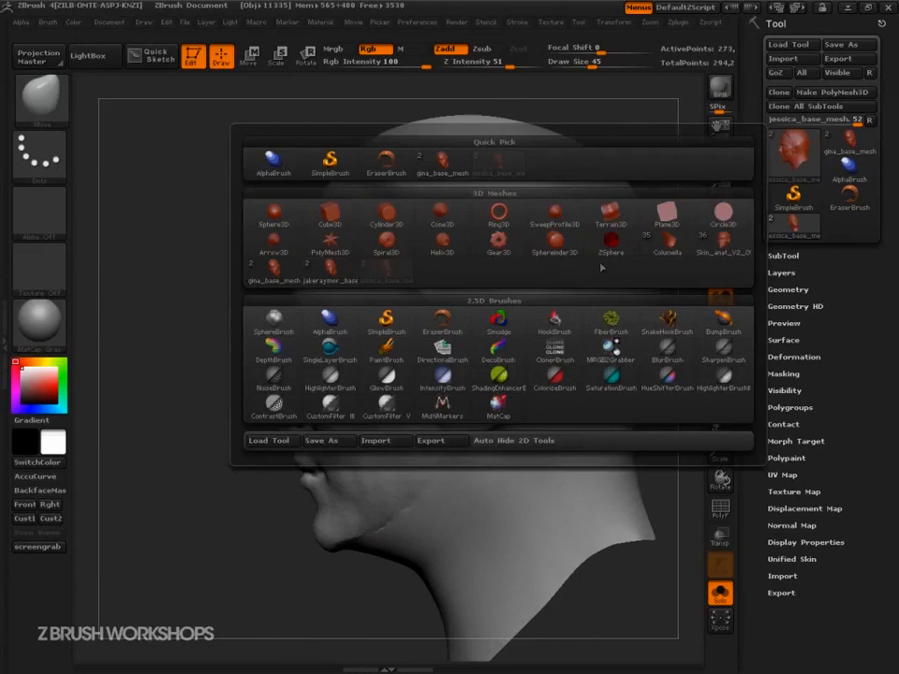
{"action": "left_click", "coordinate": [724, 246]}
{"action": "mouse_move", "coordinate": [551, 579]}
{"action": "left_mouse_down"}
{"action": "mouse_move", "coordinate": [534, 556]}
{"action": "mouse_move", "coordinate": [605, 528]}
{"action": "left_mouse_up"}
{"action": "key", "text": "ctrl+shift"}
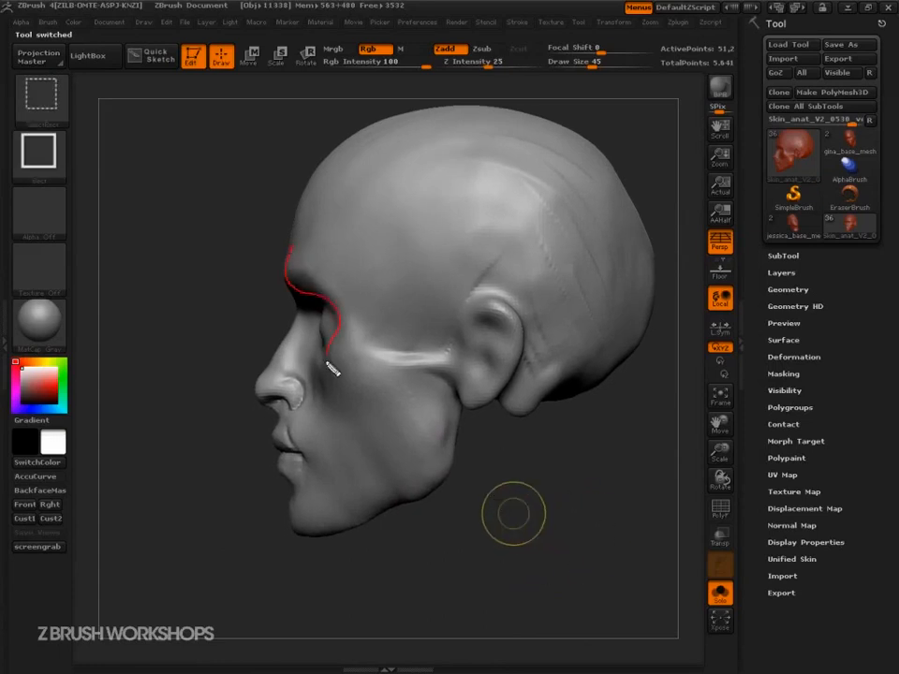
{"action": "key", "text": "Escape"}
{"action": "left_click", "coordinate": [590, 567]}
{"action": "key", "text": "ctrl"}
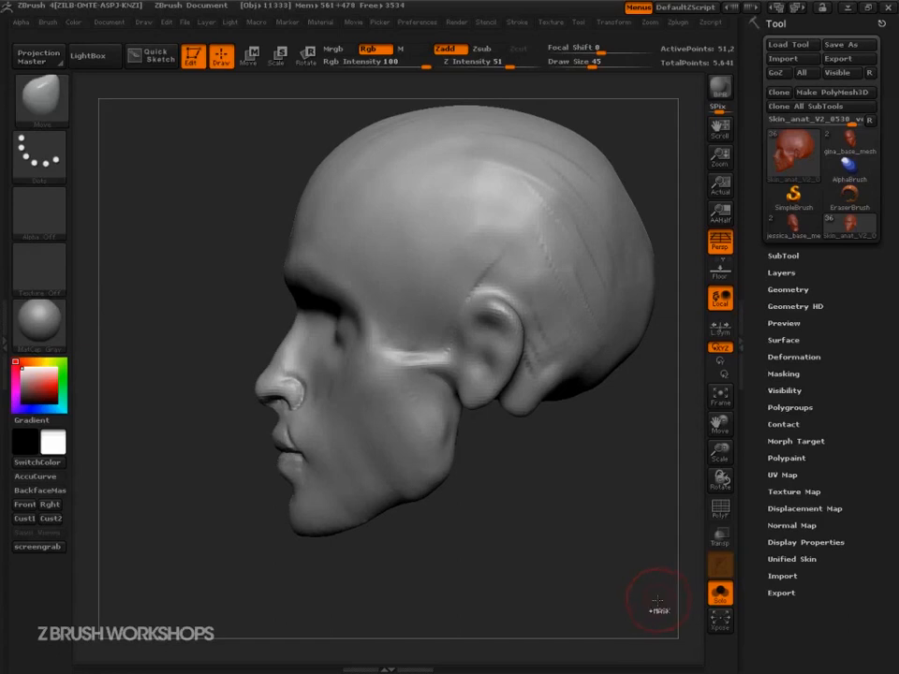
Reshape the brow ridge above the outer eye in profile with the Move brush and set the draw size to 80.
{"action": "key", "text": "ctrl+shift"}
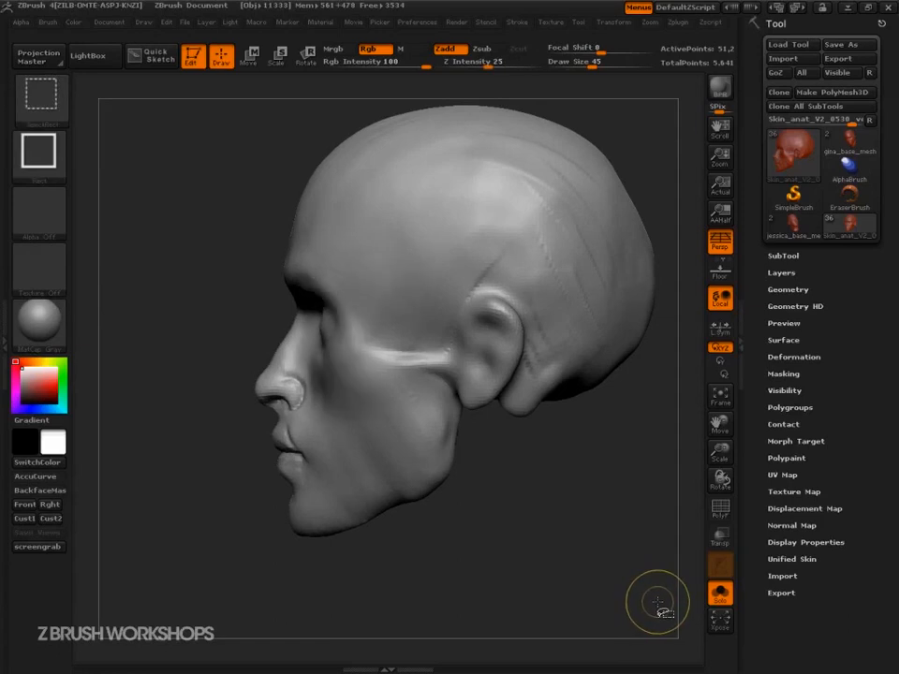
{"action": "left_click_drag", "start_coordinate": [553, 556], "coordinate": [568, 589], "text": "alt"}
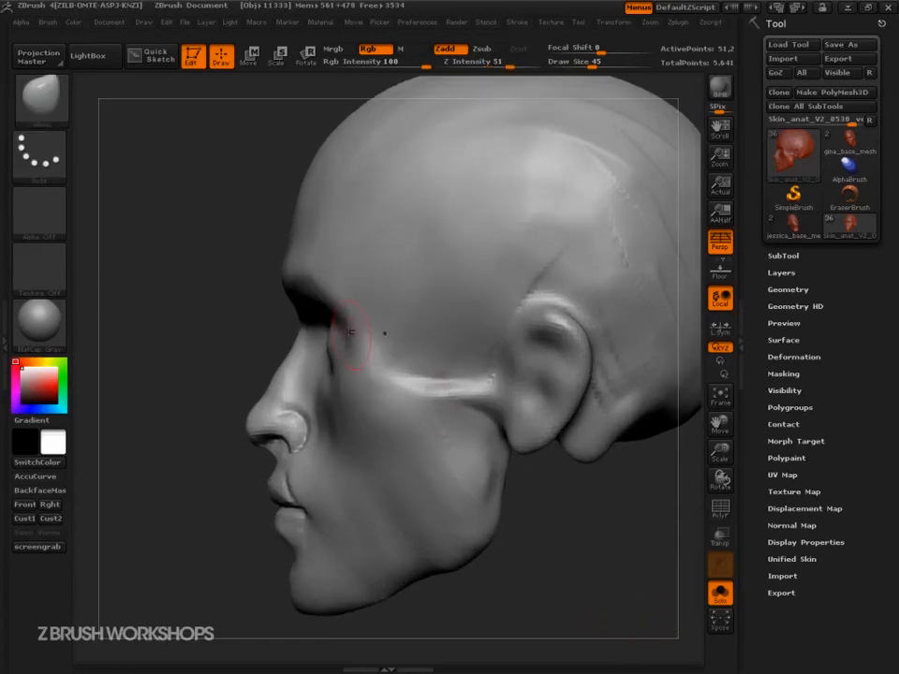
{"action": "key", "text": "s"}
{"action": "mouse_move", "coordinate": [332, 298]}
{"action": "left_mouse_down"}
{"action": "mouse_move", "coordinate": [340, 295]}
{"action": "mouse_move", "coordinate": [309, 278]}
{"action": "left_mouse_up"}
{"action": "key", "text": "s"}
{"action": "left_click_drag", "start_coordinate": [233, 340], "coordinate": [192, 255]}
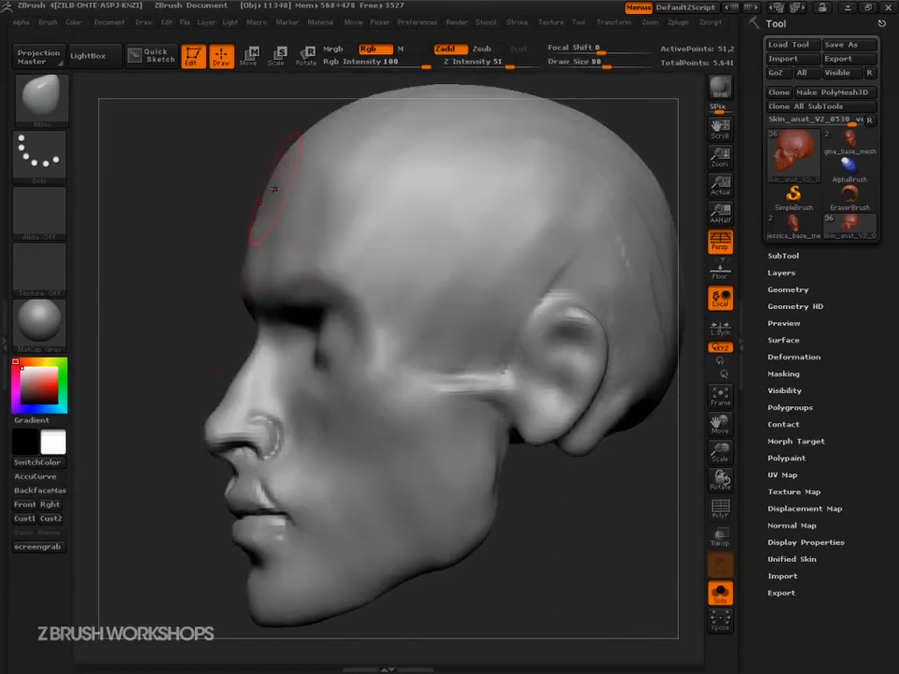
Adjust the brow and outer rim of the eye socket in profile with the Move brush at draw size 70.
{"action": "key", "text": "s"}
{"action": "left_click_drag", "start_coordinate": [338, 199], "coordinate": [349, 198]}
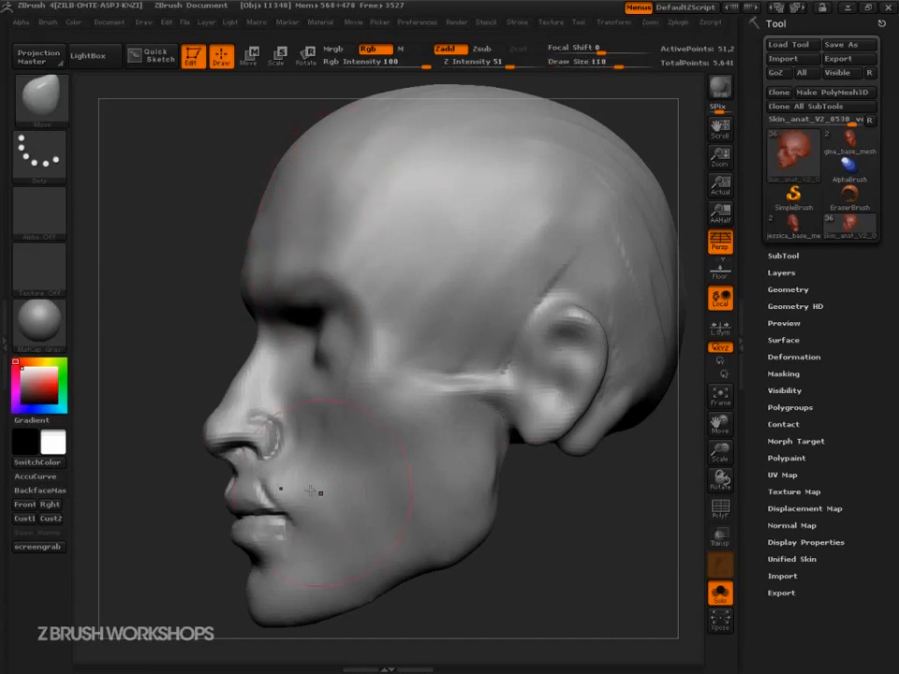
{"action": "left_click_drag", "start_coordinate": [611, 536], "coordinate": [574, 541]}
{"action": "key", "text": "s"}
{"action": "left_click_drag", "start_coordinate": [367, 372], "coordinate": [353, 372]}
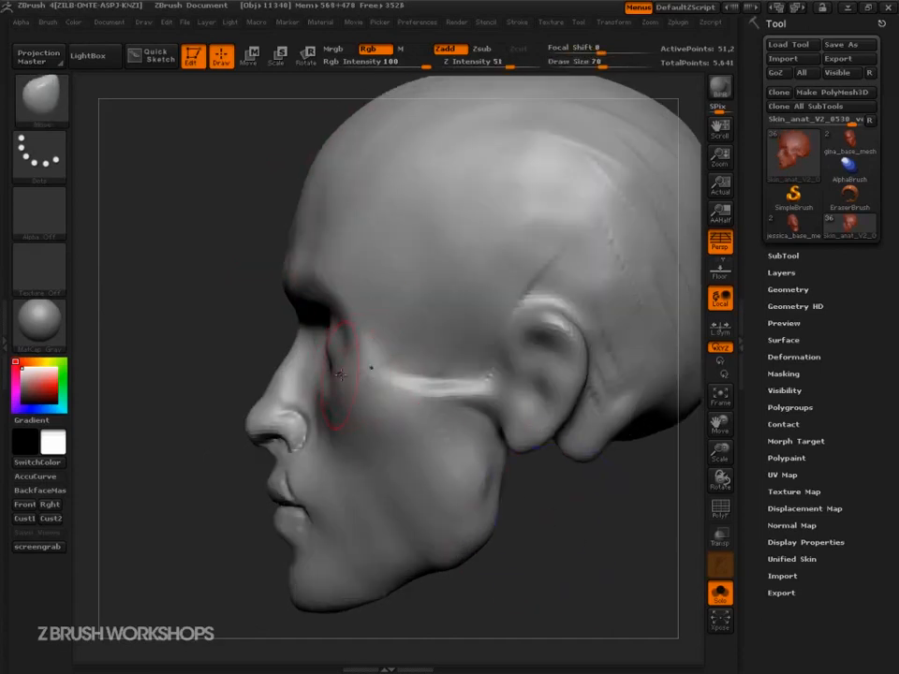
{"action": "left_click_drag", "start_coordinate": [341, 312], "coordinate": [316, 272]}
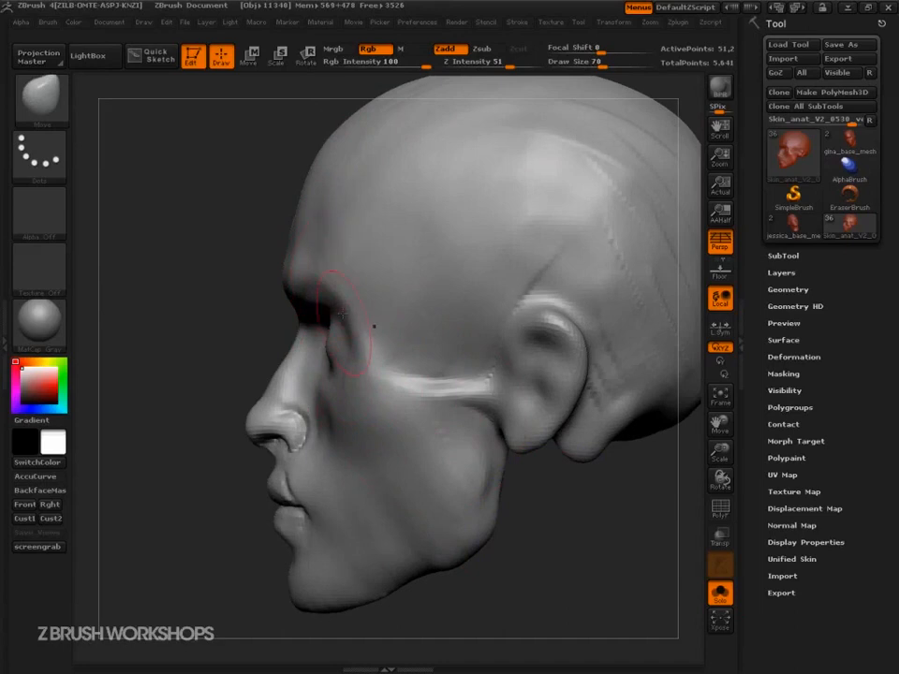
Refine the outer eye rim toward the cheekbone with the Move brush, ending at draw size 74 in three-quarter view.
{"action": "key", "text": "s"}
{"action": "mouse_move", "coordinate": [355, 401]}
{"action": "left_mouse_down"}
{"action": "mouse_move", "coordinate": [371, 401]}
{"action": "mouse_move", "coordinate": [379, 438]}
{"action": "mouse_move", "coordinate": [378, 424]}
{"action": "left_mouse_up"}
{"action": "key", "text": "s"}
{"action": "left_click_drag", "start_coordinate": [159, 527], "coordinate": [448, 506]}
{"action": "key", "text": "s"}
{"action": "left_click_drag", "start_coordinate": [507, 521], "coordinate": [479, 520]}
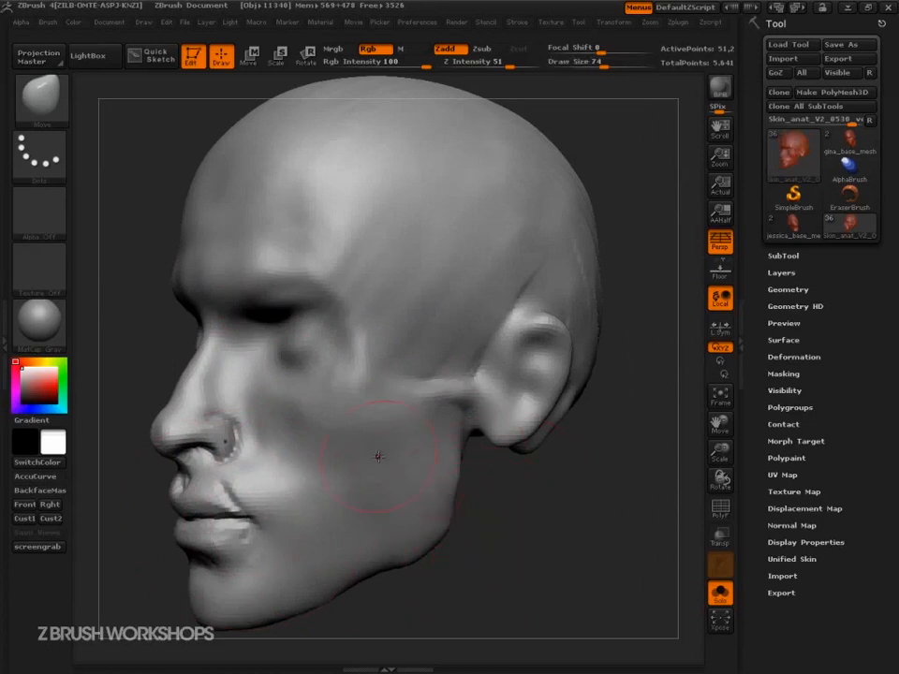
Paint a temporary mask over the cheekbone and its arch toward the ear, and mark the cheek planes below at draw size 15.
{"action": "key", "text": "s"}
{"action": "mouse_move", "coordinate": [358, 419]}
{"action": "left_mouse_down"}
{"action": "mouse_move", "coordinate": [320, 412]}
{"action": "mouse_move", "coordinate": [330, 398]}
{"action": "mouse_move", "coordinate": [403, 380]}
{"action": "mouse_move", "coordinate": [463, 384]}
{"action": "mouse_move", "coordinate": [364, 323]}
{"action": "left_mouse_up"}
{"action": "mouse_move", "coordinate": [356, 379]}
{"action": "left_mouse_down", "text": "ctrl"}
{"action": "mouse_move", "coordinate": [281, 398]}
{"action": "mouse_move", "coordinate": [327, 427]}
{"action": "left_mouse_up", "text": "ctrl"}
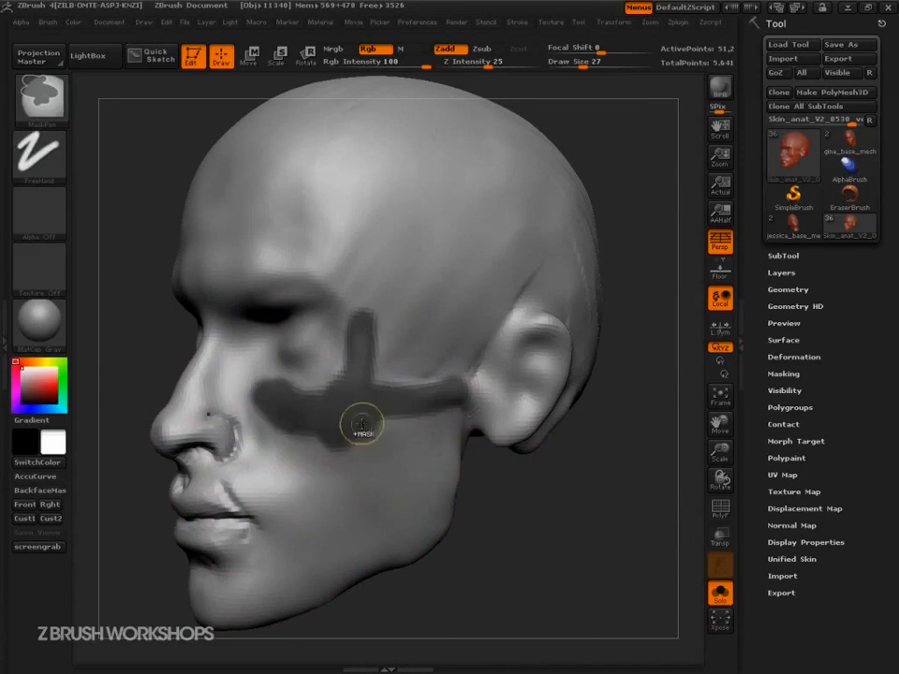
{"action": "left_click_drag", "start_coordinate": [441, 476], "coordinate": [298, 527], "text": "ctrl"}
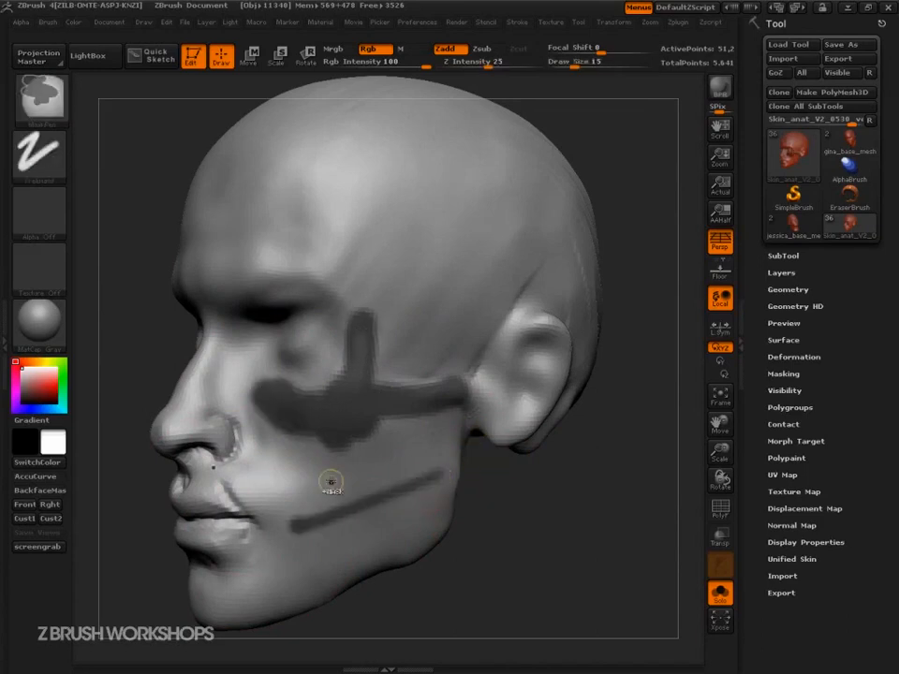
{"action": "left_click_drag", "start_coordinate": [332, 468], "coordinate": [281, 540], "text": "ctrl"}
{"action": "left_click_drag", "start_coordinate": [281, 540], "coordinate": [351, 553], "text": "ctrl"}
Switch to the TrimDynamic brush at draw size 33 and smooth the surface within the eye socket.
{"action": "mouse_move", "coordinate": [608, 566]}
{"action": "left_mouse_down", "text": "alt"}
{"action": "mouse_move", "coordinate": [553, 530]}
{"action": "mouse_move", "coordinate": [548, 564]}
{"action": "mouse_move", "coordinate": [634, 559]}
{"action": "mouse_move", "coordinate": [614, 560]}
{"action": "mouse_move", "coordinate": [637, 568]}
{"action": "mouse_move", "coordinate": [626, 583]}
{"action": "mouse_move", "coordinate": [634, 587]}
{"action": "mouse_move", "coordinate": [600, 587]}
{"action": "mouse_move", "coordinate": [585, 554]}
{"action": "left_mouse_up", "text": "alt"}
{"action": "key", "text": "s"}
{"action": "key", "text": "s"}
{"action": "key", "text": "s"}
{"action": "key", "text": "b"}
{"action": "key", "text": "t"}
{"action": "key", "text": "d"}
{"action": "key", "text": "s"}
{"action": "left_click_drag", "start_coordinate": [431, 384], "coordinate": [429, 375], "text": "shift"}
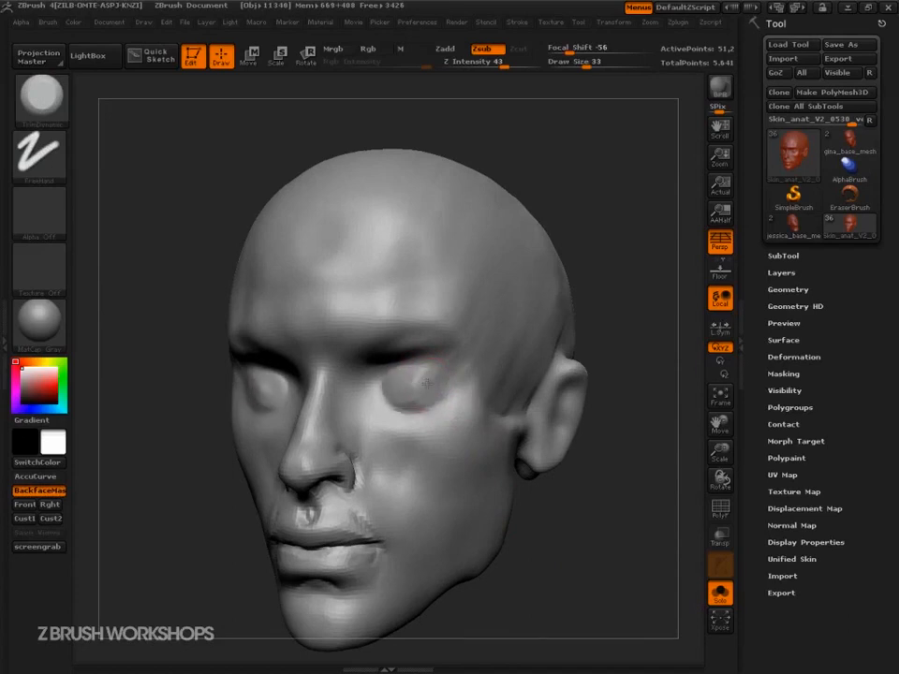
{"action": "mouse_move", "coordinate": [421, 399]}
{"action": "left_mouse_down", "text": "shift"}
{"action": "mouse_move", "coordinate": [425, 387]}
{"action": "mouse_move", "coordinate": [407, 389]}
{"action": "left_mouse_up", "text": "shift"}
Flatten the forehead and the area between the brows with TrimDynamic at draw size 63.
{"action": "key", "text": "ctrl"}
{"action": "key", "text": "s"}
{"action": "mouse_move", "coordinate": [614, 503]}
{"action": "left_mouse_down"}
{"action": "mouse_move", "coordinate": [621, 485]}
{"action": "mouse_move", "coordinate": [594, 546]}
{"action": "mouse_move", "coordinate": [582, 552]}
{"action": "mouse_move", "coordinate": [590, 549]}
{"action": "left_mouse_up"}
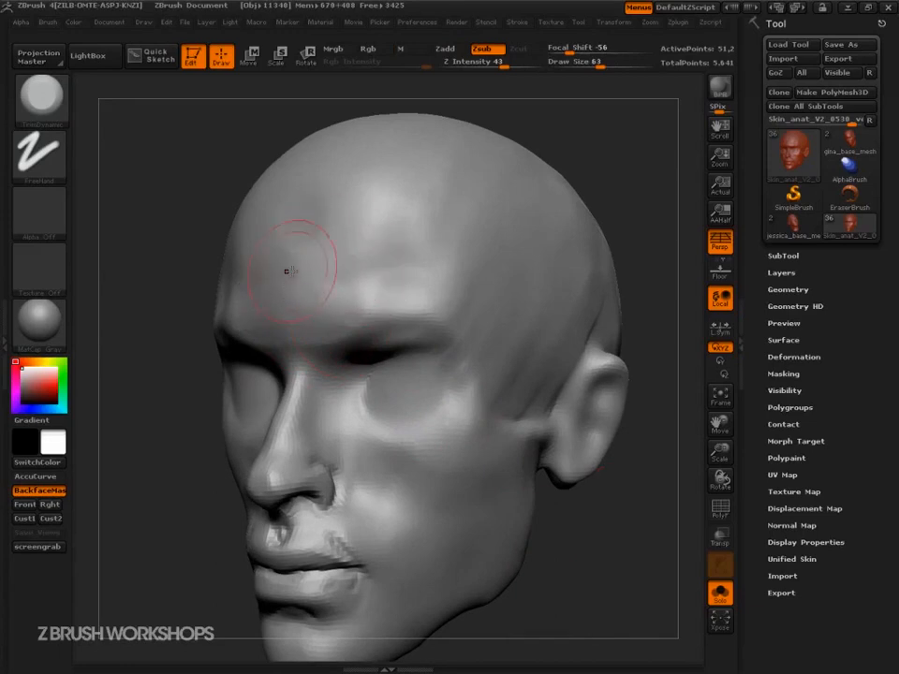
{"action": "mouse_move", "coordinate": [373, 301]}
{"action": "left_mouse_down"}
{"action": "mouse_move", "coordinate": [373, 339]}
{"action": "mouse_move", "coordinate": [340, 340]}
{"action": "left_mouse_up"}
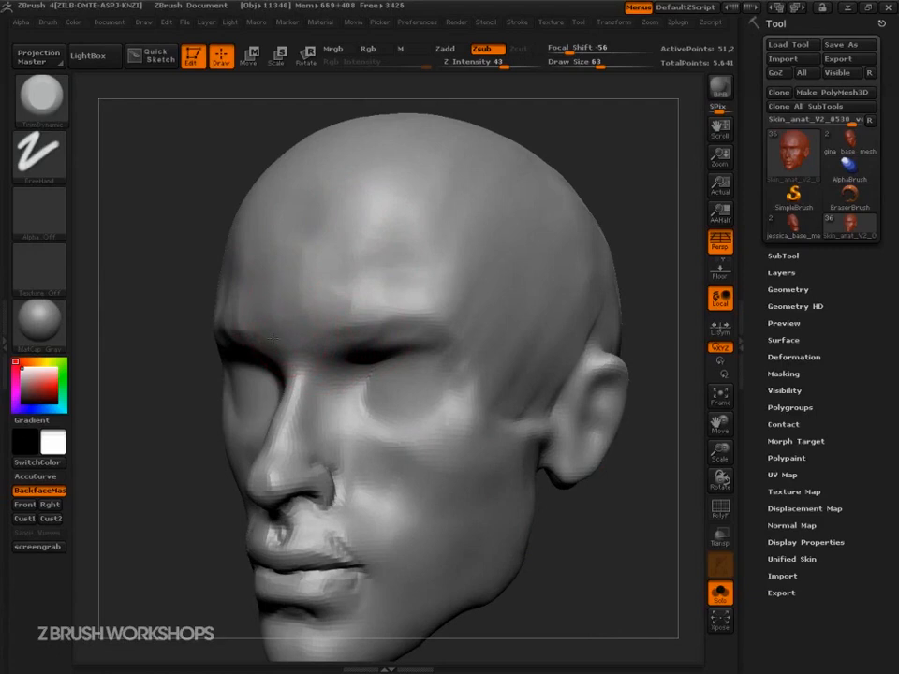
{"action": "mouse_move", "coordinate": [413, 198]}
{"action": "left_mouse_down"}
{"action": "mouse_move", "coordinate": [379, 200]}
{"action": "mouse_move", "coordinate": [404, 168]}
{"action": "mouse_move", "coordinate": [339, 226]}
{"action": "left_mouse_up"}
Trim the front and side planes of the upper forehead with TrimDynamic at draw size 76.
{"action": "key", "text": "bracketright"}
{"action": "key", "text": "bracketright"}
{"action": "mouse_move", "coordinate": [169, 379]}
{"action": "left_mouse_down", "text": "alt"}
{"action": "mouse_move", "coordinate": [172, 437]}
{"action": "mouse_move", "coordinate": [114, 438]}
{"action": "left_mouse_up", "text": "alt"}
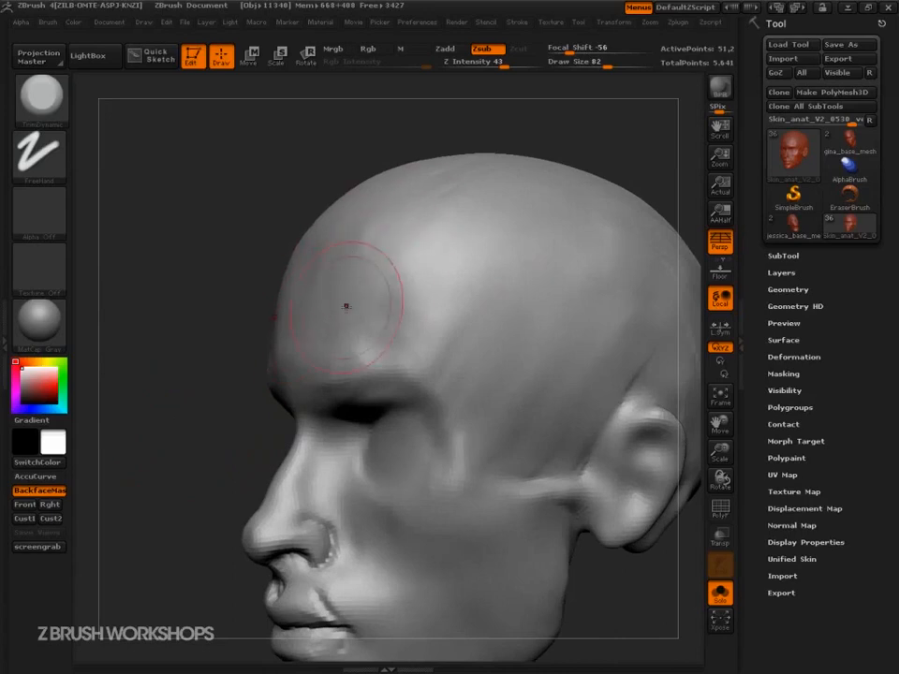
{"action": "mouse_move", "coordinate": [397, 294]}
{"action": "left_mouse_down"}
{"action": "mouse_move", "coordinate": [442, 253]}
{"action": "mouse_move", "coordinate": [450, 203]}
{"action": "left_mouse_up"}
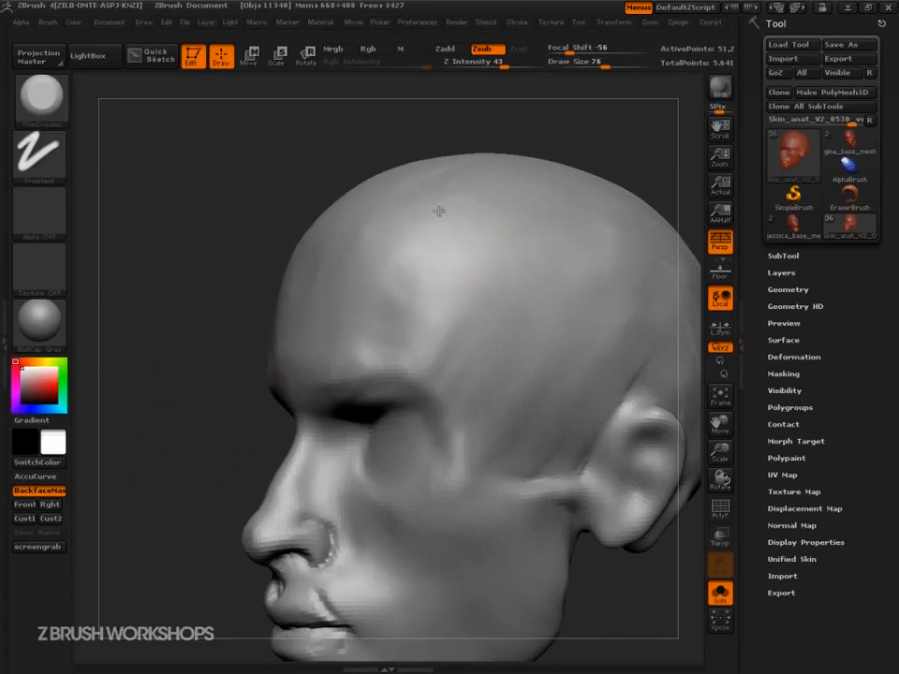
{"action": "left_click_drag", "start_coordinate": [427, 247], "coordinate": [452, 236]}
{"action": "left_click_drag", "start_coordinate": [202, 337], "coordinate": [272, 339]}
{"action": "left_click_drag", "start_coordinate": [623, 180], "coordinate": [612, 240]}
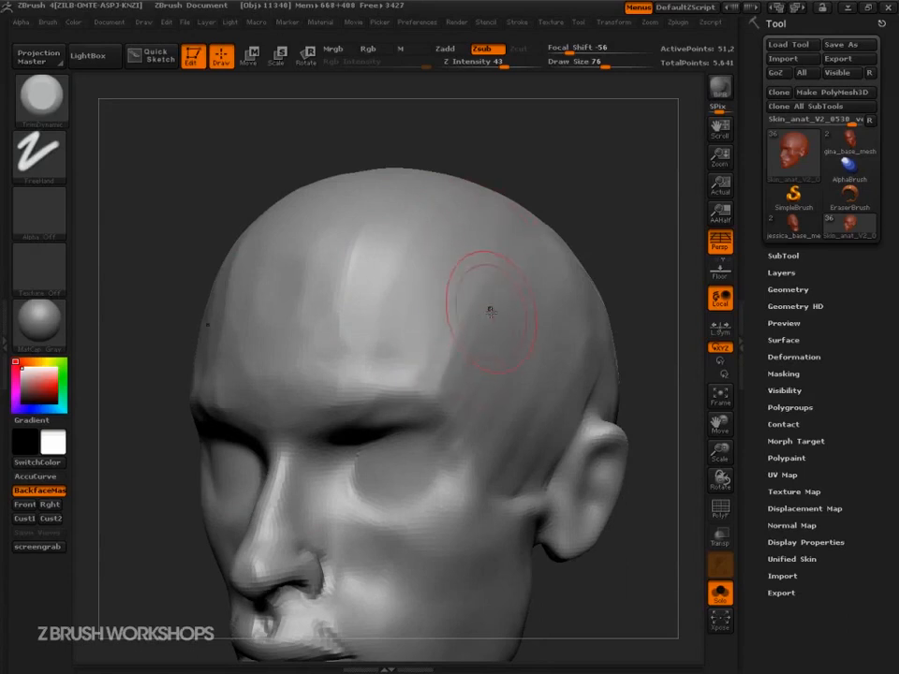
Flatten the temple into a distinct side plane running down to the outer brow, reducing the TrimDynamic draw size to 47.
{"action": "mouse_move", "coordinate": [529, 242]}
{"action": "left_mouse_down"}
{"action": "mouse_move", "coordinate": [469, 314]}
{"action": "mouse_move", "coordinate": [426, 388]}
{"action": "left_mouse_up"}
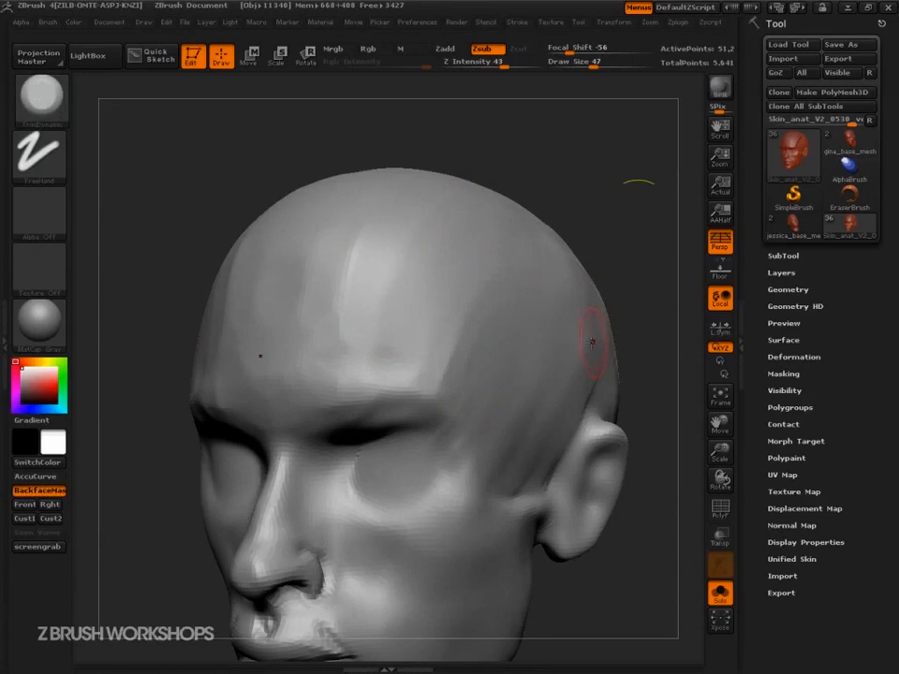
{"action": "key", "text": "s"}
{"action": "left_click_drag", "start_coordinate": [497, 365], "coordinate": [505, 366]}
{"action": "left_click_drag", "start_coordinate": [486, 319], "coordinate": [473, 385]}
Trim the cheekbone plane at draw size 78 and the lower outer rim of the eye socket at draw size 28.
{"action": "key", "text": "s"}
{"action": "left_click_drag", "start_coordinate": [497, 484], "coordinate": [490, 483]}
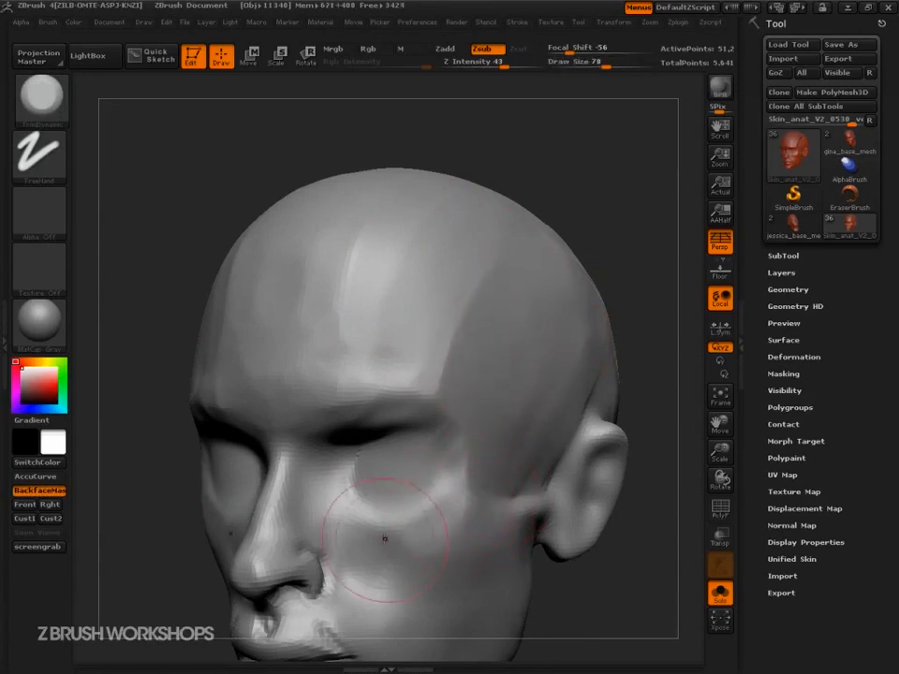
{"action": "key", "text": "s"}
{"action": "key", "text": "s"}
{"action": "left_click_drag", "start_coordinate": [458, 477], "coordinate": [440, 477]}
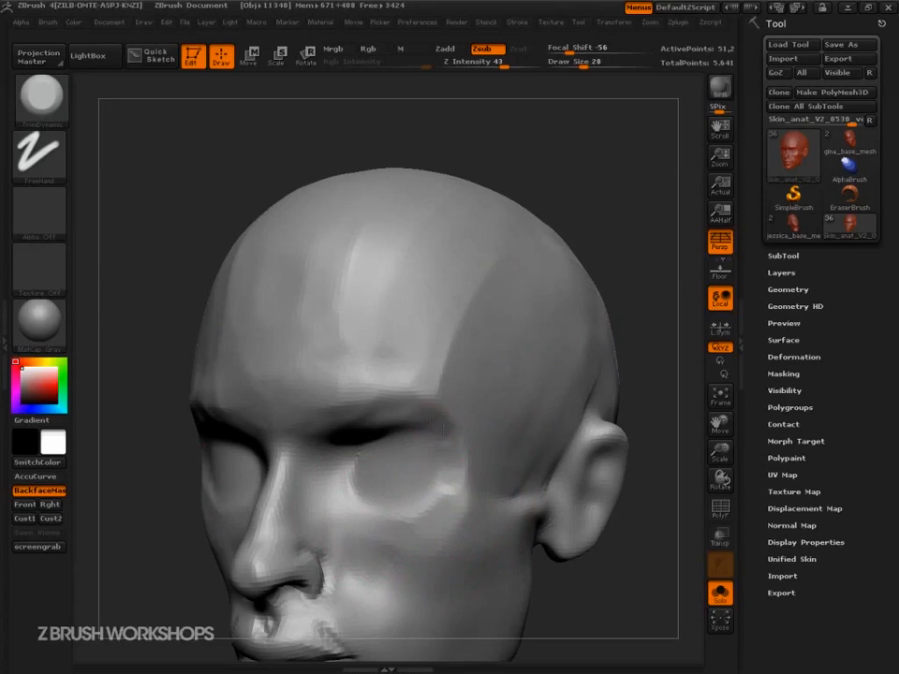
Trim the outer corner of the brow and the upper rim of the eye socket with TrimDynamic.
{"action": "key", "text": "s"}
{"action": "left_click_drag", "start_coordinate": [430, 436], "coordinate": [435, 436]}
{"action": "left_click_drag", "start_coordinate": [444, 429], "coordinate": [404, 415]}
{"action": "mouse_move", "coordinate": [639, 360]}
{"action": "left_mouse_down"}
{"action": "mouse_move", "coordinate": [666, 364]}
{"action": "mouse_move", "coordinate": [655, 408]}
{"action": "mouse_move", "coordinate": [664, 416]}
{"action": "left_mouse_up"}
{"action": "key", "text": "s"}
{"action": "left_click_drag", "start_coordinate": [606, 430], "coordinate": [595, 425]}
Paint a temporary mask over the upper eye socket and inner brow folds at draw size 16, then clear it.
{"action": "key", "text": "1"}
{"action": "mouse_move", "coordinate": [443, 400]}
{"action": "left_mouse_down"}
{"action": "mouse_move", "coordinate": [433, 393]}
{"action": "mouse_move", "coordinate": [358, 413]}
{"action": "mouse_move", "coordinate": [306, 456]}
{"action": "mouse_move", "coordinate": [368, 412]}
{"action": "mouse_move", "coordinate": [445, 413]}
{"action": "mouse_move", "coordinate": [403, 377]}
{"action": "mouse_move", "coordinate": [447, 404]}
{"action": "mouse_move", "coordinate": [363, 432]}
{"action": "left_mouse_up"}
{"action": "key", "text": "2"}
{"action": "mouse_move", "coordinate": [659, 308]}
{"action": "left_mouse_down"}
{"action": "mouse_move", "coordinate": [657, 277]}
{"action": "mouse_move", "coordinate": [626, 324]}
{"action": "left_mouse_up"}
{"action": "key", "text": "s"}
{"action": "key", "text": "1"}
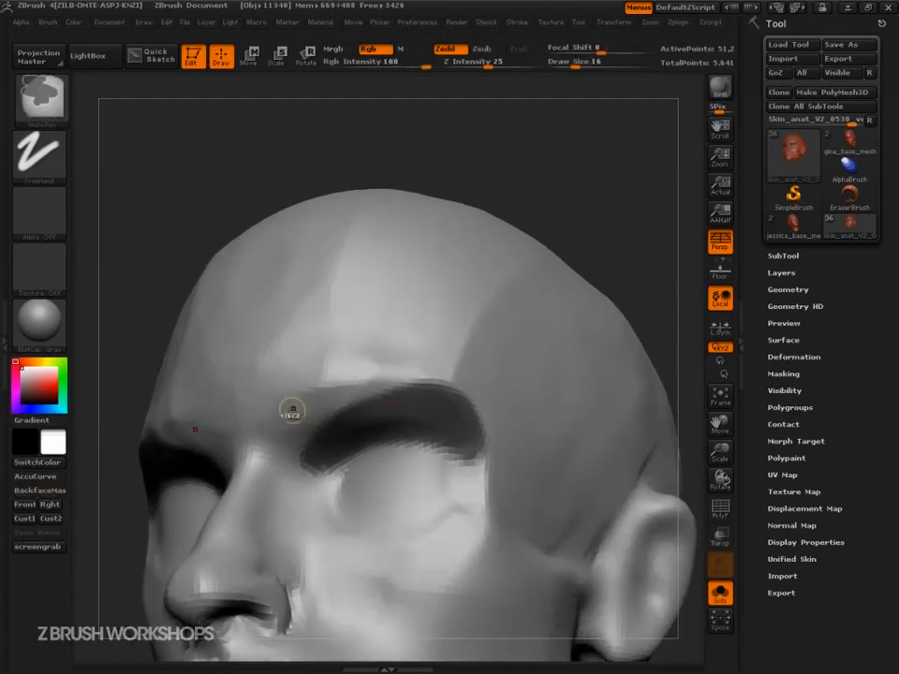
{"action": "left_click_drag", "start_coordinate": [277, 386], "coordinate": [315, 458]}
{"action": "key", "text": "3"}
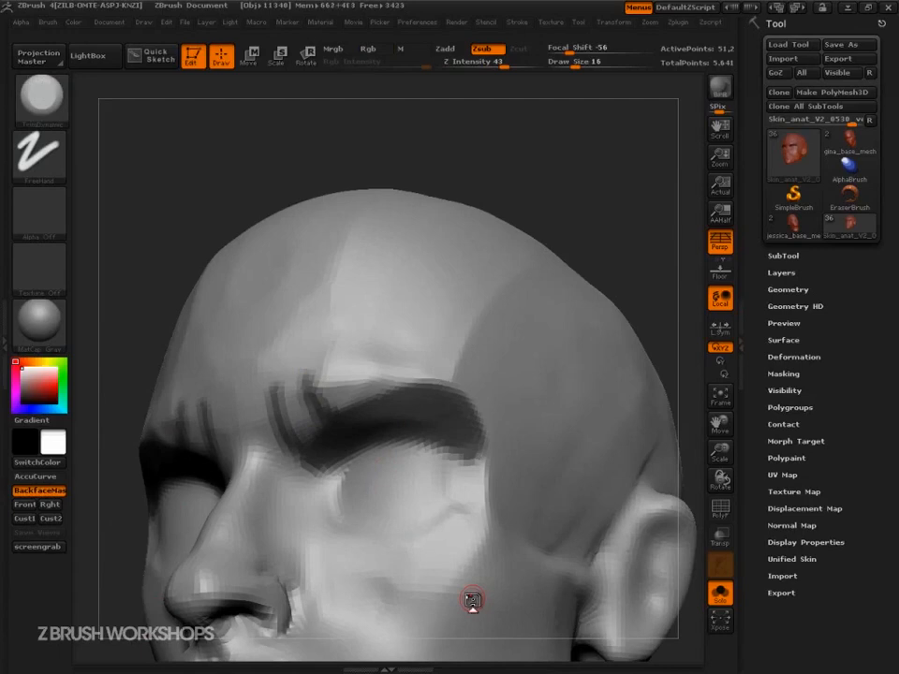
{"action": "mouse_move", "coordinate": [623, 184]}
{"action": "left_mouse_down", "text": "ctrl"}
{"action": "mouse_move", "coordinate": [655, 263]}
{"action": "mouse_move", "coordinate": [647, 257]}
{"action": "left_mouse_up", "text": "ctrl"}
Flatten the underside of the brow above the eye socket with TrimDynamic, starting at draw size 45.
{"action": "key", "text": "s"}
{"action": "left_click_drag", "start_coordinate": [561, 324], "coordinate": [584, 312]}
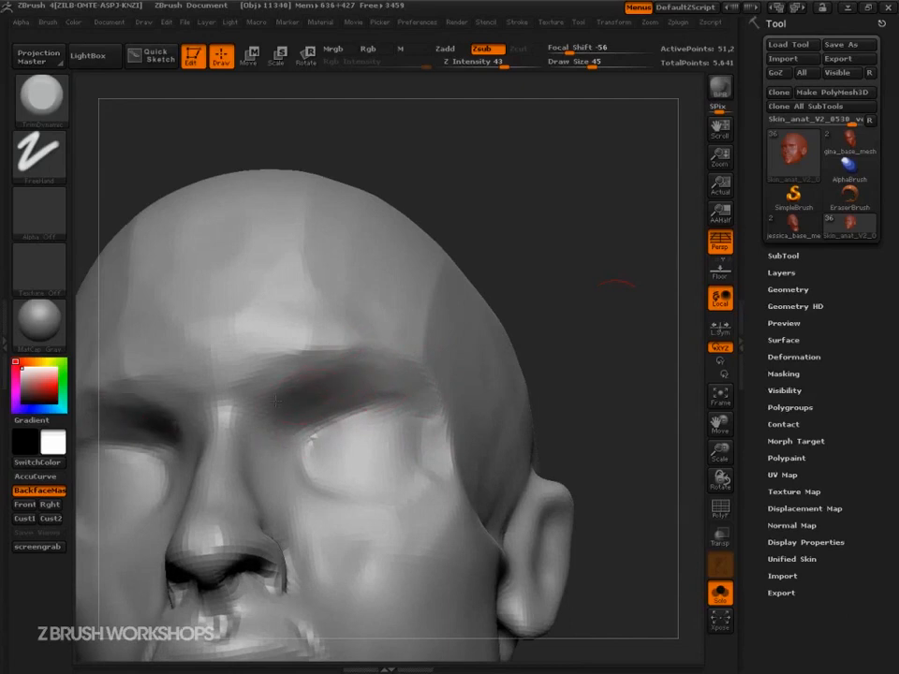
{"action": "left_click_drag", "start_coordinate": [586, 303], "coordinate": [590, 315]}
{"action": "key", "text": "s"}
{"action": "left_click_drag", "start_coordinate": [396, 352], "coordinate": [354, 316]}
View the face from below, annotate its angular front planes and the curve across the cheeks, and clear the annotation.
{"action": "mouse_move", "coordinate": [589, 314]}
{"action": "left_mouse_down"}
{"action": "mouse_move", "coordinate": [594, 339]}
{"action": "mouse_move", "coordinate": [562, 380]}
{"action": "mouse_move", "coordinate": [622, 483]}
{"action": "mouse_move", "coordinate": [610, 384]}
{"action": "mouse_move", "coordinate": [608, 434]}
{"action": "mouse_move", "coordinate": [556, 455]}
{"action": "mouse_move", "coordinate": [661, 392]}
{"action": "left_mouse_up"}
{"action": "key", "text": "ctrl+shift"}
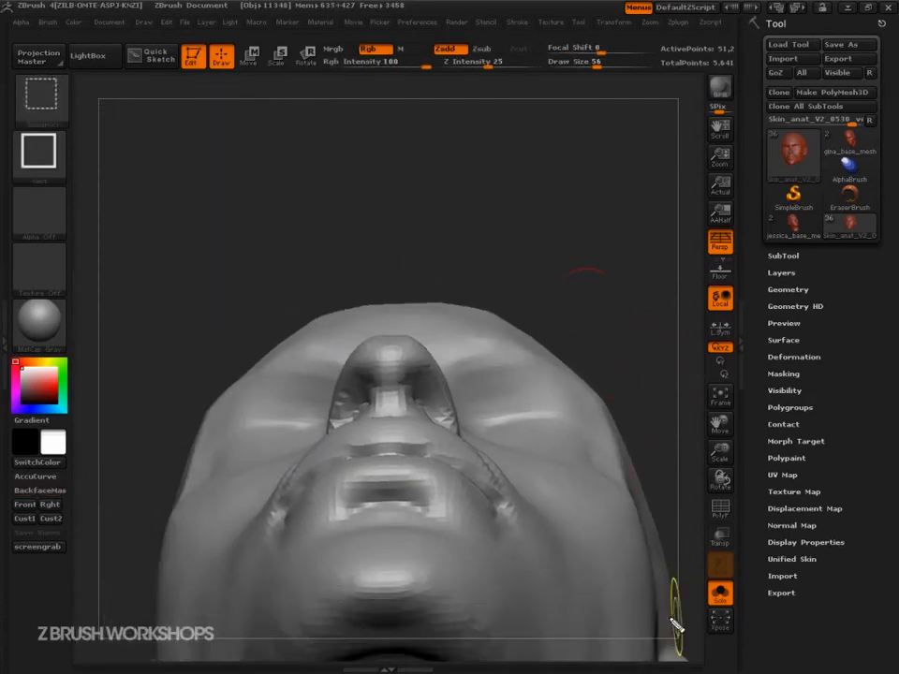
{"action": "mouse_move", "coordinate": [210, 407]}
{"action": "left_mouse_down", "text": "ctrl+shift"}
{"action": "mouse_move", "coordinate": [322, 345]}
{"action": "mouse_move", "coordinate": [495, 339]}
{"action": "mouse_move", "coordinate": [613, 418]}
{"action": "mouse_move", "coordinate": [632, 500]}
{"action": "left_mouse_up", "text": "ctrl+shift"}
{"action": "mouse_move", "coordinate": [239, 435]}
{"action": "left_mouse_down", "text": "ctrl+shift"}
{"action": "mouse_move", "coordinate": [177, 518]}
{"action": "mouse_move", "coordinate": [253, 478]}
{"action": "mouse_move", "coordinate": [614, 503]}
{"action": "left_mouse_up", "text": "ctrl+shift"}
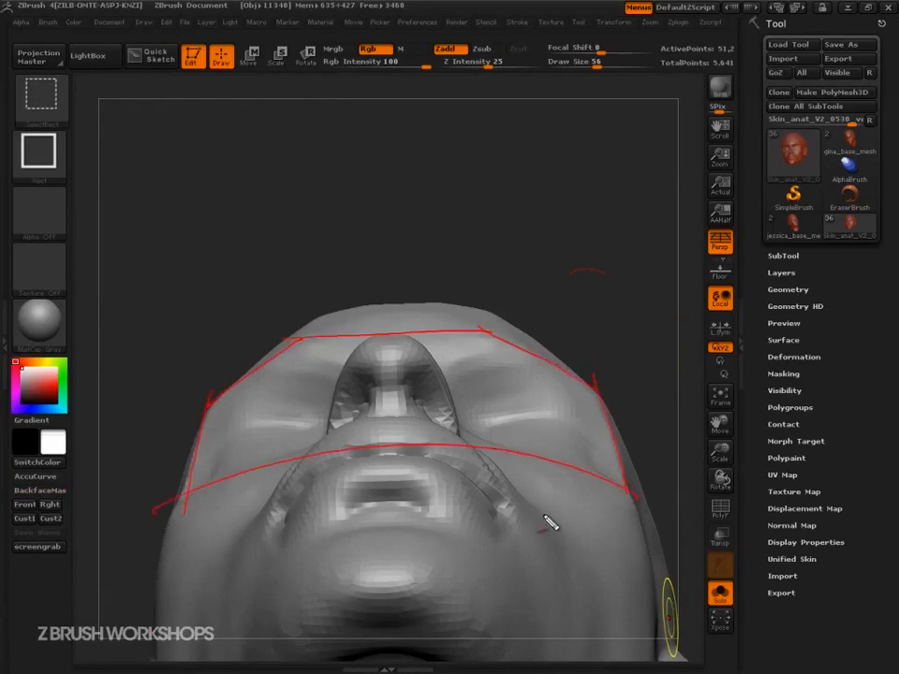
{"action": "key", "text": "Escape"}
Flatten the cheekbone and the plane beneath the outer eye socket in three-quarter view with TrimDynamic at draw size 76.
{"action": "mouse_move", "coordinate": [664, 314]}
{"action": "left_mouse_down"}
{"action": "mouse_move", "coordinate": [669, 363]}
{"action": "mouse_move", "coordinate": [635, 317]}
{"action": "mouse_move", "coordinate": [657, 394]}
{"action": "mouse_move", "coordinate": [634, 357]}
{"action": "mouse_move", "coordinate": [654, 431]}
{"action": "mouse_move", "coordinate": [594, 549]}
{"action": "mouse_move", "coordinate": [619, 560]}
{"action": "mouse_move", "coordinate": [600, 497]}
{"action": "left_mouse_up"}
{"action": "key", "text": "bracketright"}
{"action": "key", "text": "bracketright"}
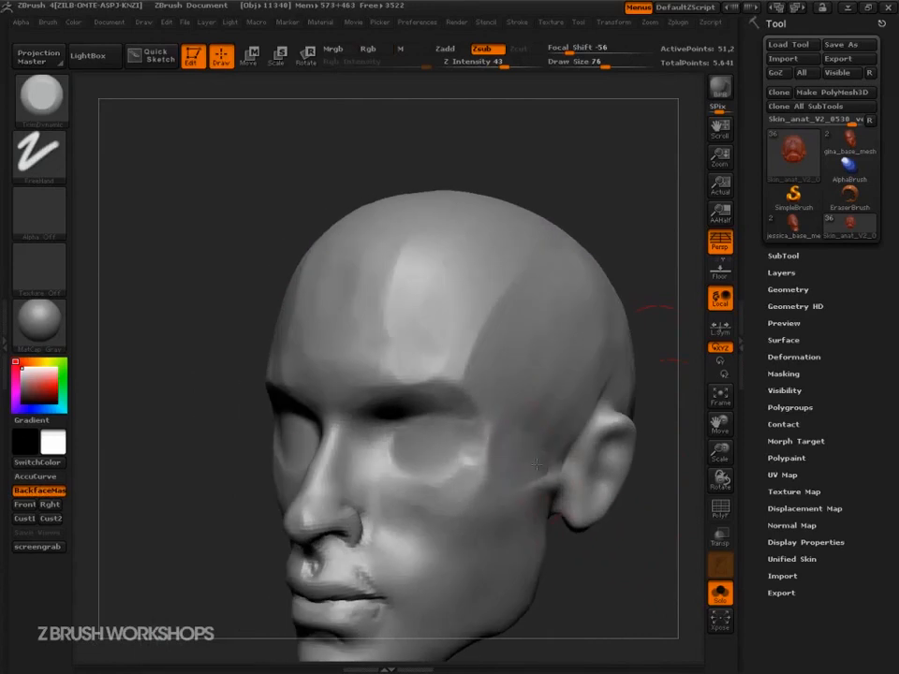
{"action": "mouse_move", "coordinate": [503, 499]}
{"action": "left_mouse_down"}
{"action": "mouse_move", "coordinate": [514, 466]}
{"action": "mouse_move", "coordinate": [498, 488]}
{"action": "mouse_move", "coordinate": [450, 507]}
{"action": "left_mouse_up"}
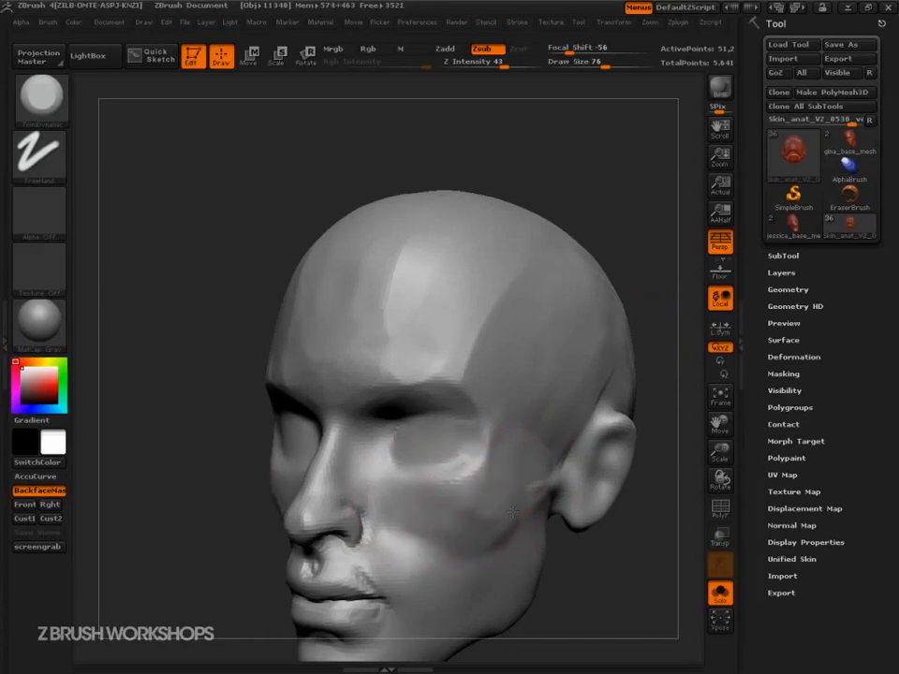
{"action": "key", "text": "s"}
{"action": "left_click_drag", "start_coordinate": [479, 498], "coordinate": [469, 499]}
{"action": "left_click_drag", "start_coordinate": [482, 434], "coordinate": [455, 483]}
Paint a temporary mask outlining the crescent-shaped bag area below the eye at draw size 18.
{"action": "key", "text": "s"}
{"action": "left_click_drag", "start_coordinate": [468, 486], "coordinate": [461, 486]}
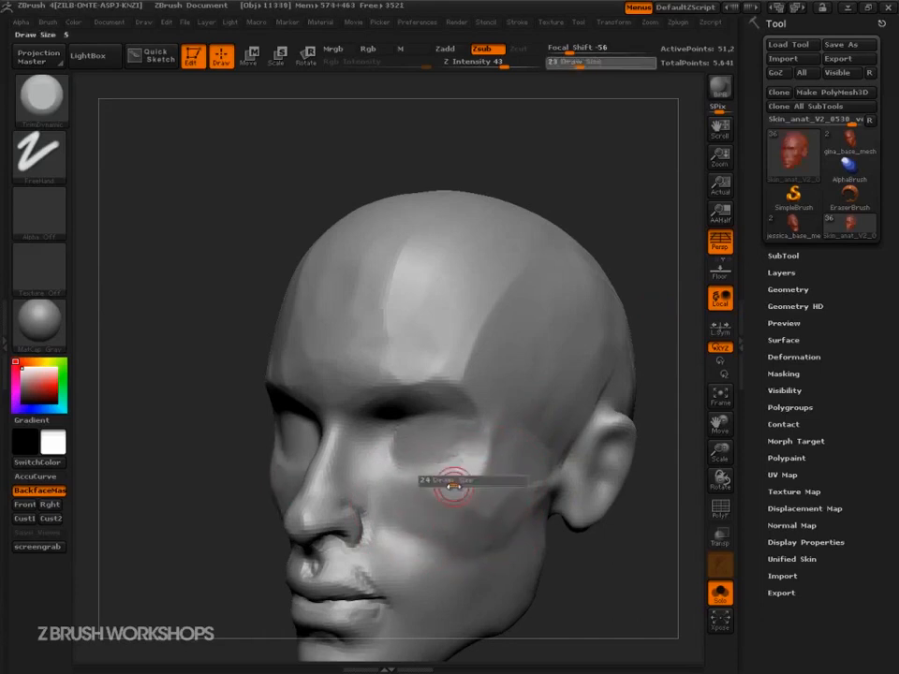
{"action": "mouse_move", "coordinate": [484, 437]}
{"action": "left_mouse_down", "text": "ctrl"}
{"action": "mouse_move", "coordinate": [464, 374]}
{"action": "mouse_move", "coordinate": [415, 498]}
{"action": "left_mouse_up", "text": "ctrl"}
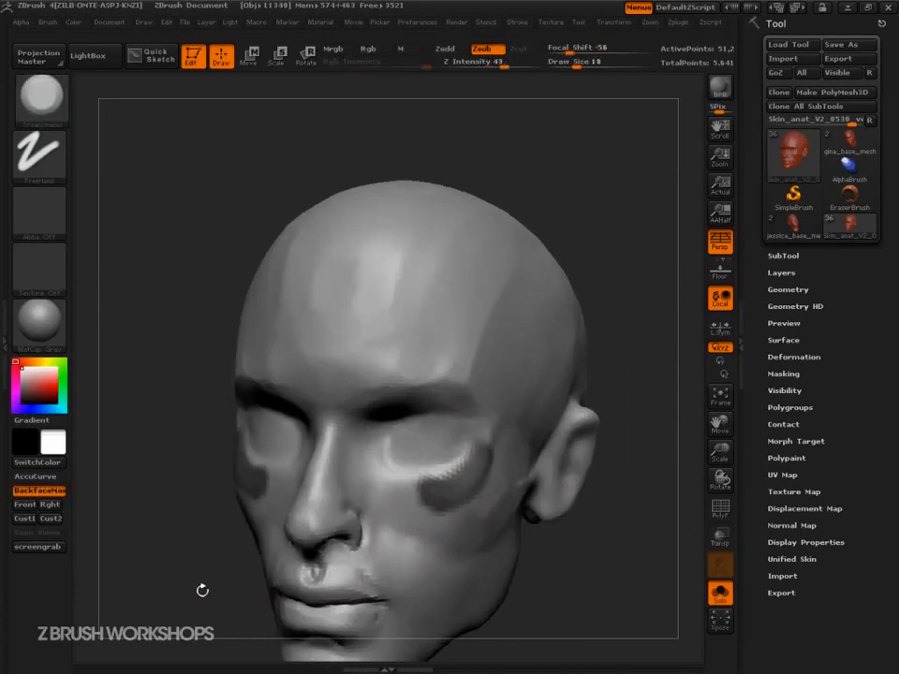
{"action": "mouse_move", "coordinate": [600, 574]}
{"action": "left_mouse_down", "text": "alt"}
{"action": "mouse_move", "coordinate": [606, 548]}
{"action": "mouse_move", "coordinate": [621, 587]}
{"action": "mouse_move", "coordinate": [564, 550]}
{"action": "left_mouse_up", "text": "alt"}
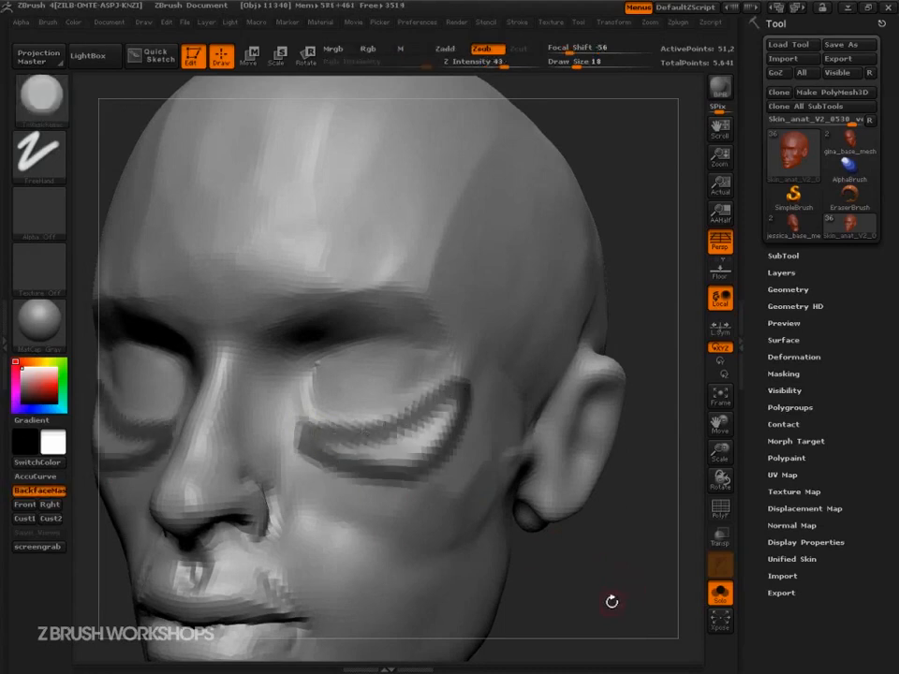
{"action": "mouse_move", "coordinate": [634, 607]}
{"action": "left_mouse_down"}
{"action": "mouse_move", "coordinate": [608, 604]}
{"action": "mouse_move", "coordinate": [607, 593]}
{"action": "mouse_move", "coordinate": [657, 584]}
{"action": "mouse_move", "coordinate": [641, 578]}
{"action": "left_mouse_up"}
Trim the surface below the eye toward the cheek and enlarge the TrimDynamic draw size to 74 in front view.
{"action": "key", "text": "s"}
{"action": "mouse_move", "coordinate": [420, 426]}
{"action": "left_mouse_down"}
{"action": "mouse_move", "coordinate": [425, 416]}
{"action": "mouse_move", "coordinate": [427, 450]}
{"action": "left_mouse_up"}
{"action": "key", "text": "bracketright"}
{"action": "key", "text": "bracketright"}
{"action": "mouse_move", "coordinate": [627, 607]}
{"action": "left_mouse_down"}
{"action": "mouse_move", "coordinate": [592, 535]}
{"action": "mouse_move", "coordinate": [552, 544]}
{"action": "mouse_move", "coordinate": [559, 561]}
{"action": "mouse_move", "coordinate": [637, 568]}
{"action": "mouse_move", "coordinate": [624, 560]}
{"action": "mouse_move", "coordinate": [671, 583]}
{"action": "left_mouse_up"}
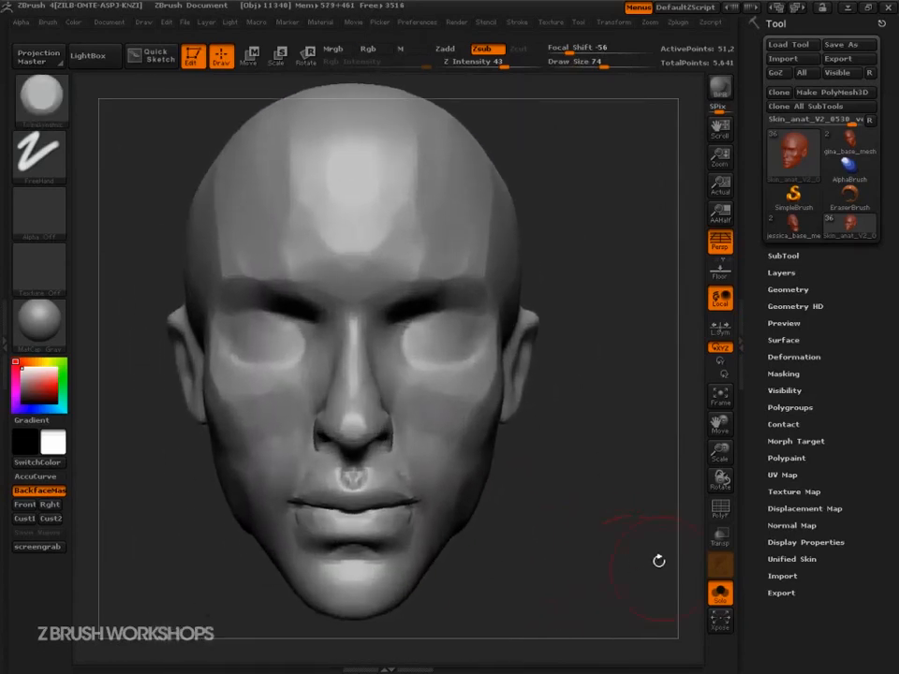
Switch to the Move brush and adjust the outer brow and temple silhouette in front view, raising the draw size to 151.
{"action": "key", "text": "b"}
{"action": "key", "text": "m"}
{"action": "key", "text": "v"}
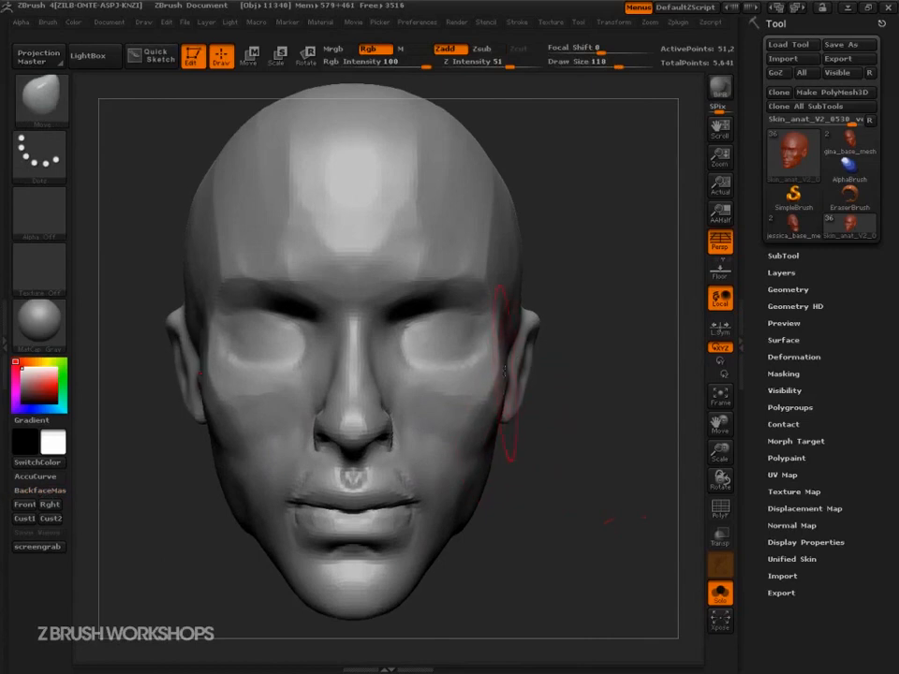
{"action": "key", "text": "s"}
{"action": "left_click_drag", "start_coordinate": [478, 277], "coordinate": [477, 275]}
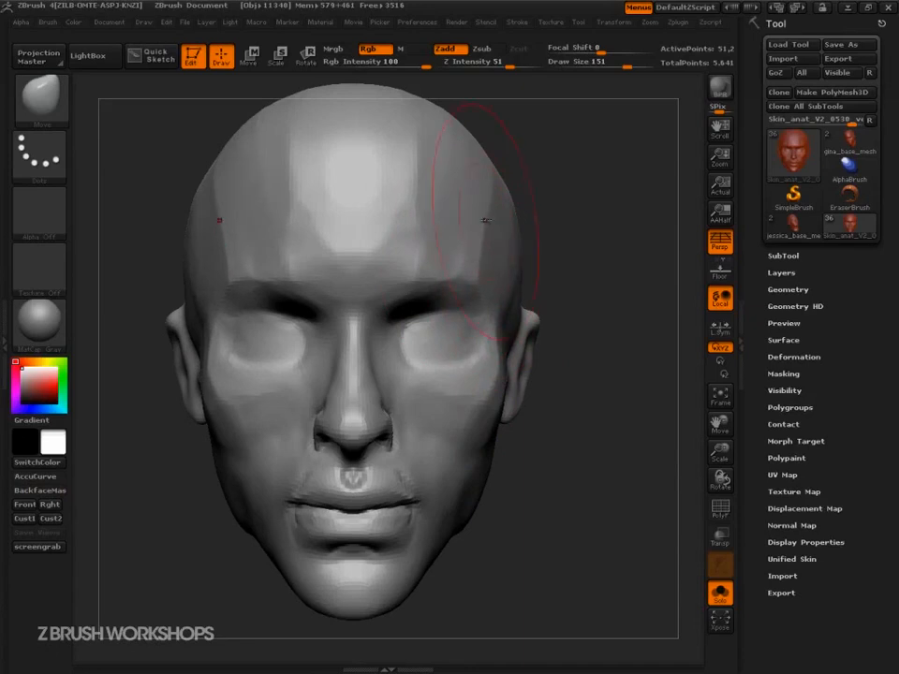
Paint a temporary mask along the cheekbone and outer eye socket rim in front view at draw size 11.
{"action": "key", "text": "s"}
{"action": "left_click_drag", "start_coordinate": [504, 322], "coordinate": [480, 320]}
{"action": "mouse_move", "coordinate": [209, 404]}
{"action": "left_mouse_down", "text": "ctrl"}
{"action": "mouse_move", "coordinate": [218, 363]}
{"action": "mouse_move", "coordinate": [230, 358]}
{"action": "mouse_move", "coordinate": [223, 366]}
{"action": "mouse_move", "coordinate": [233, 315]}
{"action": "mouse_move", "coordinate": [225, 353]}
{"action": "left_mouse_up", "text": "ctrl"}
{"action": "key", "text": "s"}
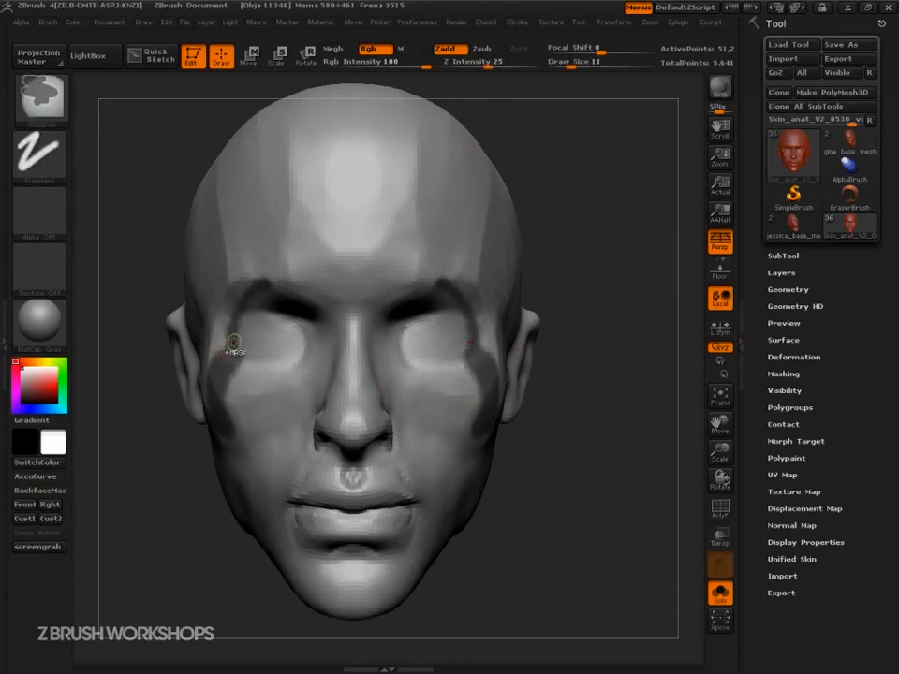
{"action": "left_click_drag", "start_coordinate": [266, 282], "coordinate": [335, 130], "text": "ctrl"}
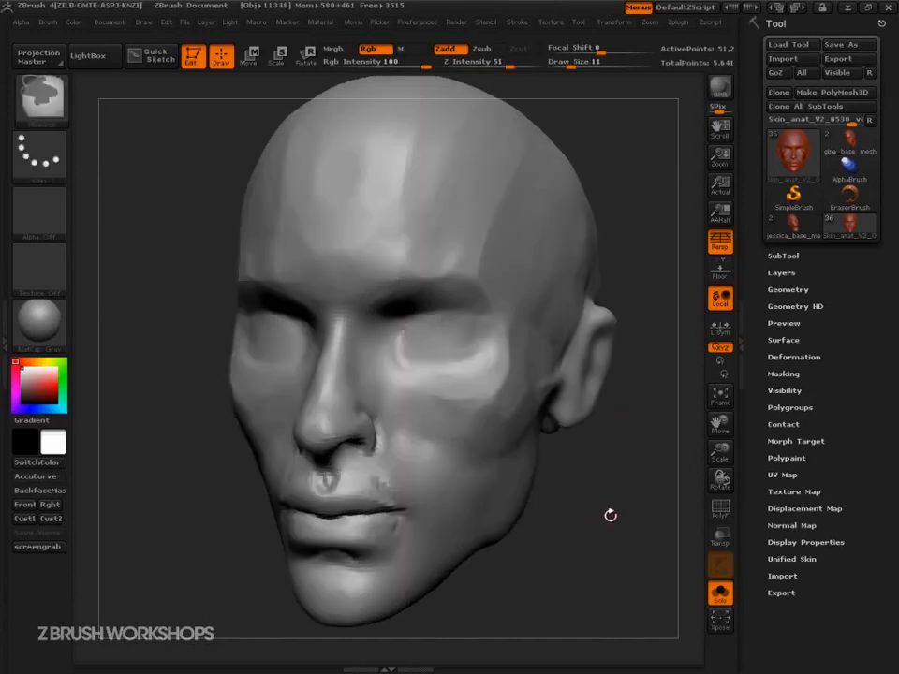
Trim the lower and inner areas of the eye sockets in front view with TrimDynamic at draw size 33.
{"action": "mouse_move", "coordinate": [609, 516]}
{"action": "left_mouse_down", "text": "shift"}
{"action": "mouse_move", "coordinate": [620, 530]}
{"action": "mouse_move", "coordinate": [640, 523]}
{"action": "left_mouse_up", "text": "shift"}
{"action": "key", "text": "s"}
{"action": "mouse_move", "coordinate": [647, 522]}
{"action": "left_mouse_down"}
{"action": "mouse_move", "coordinate": [633, 526]}
{"action": "mouse_move", "coordinate": [625, 513]}
{"action": "left_mouse_up"}
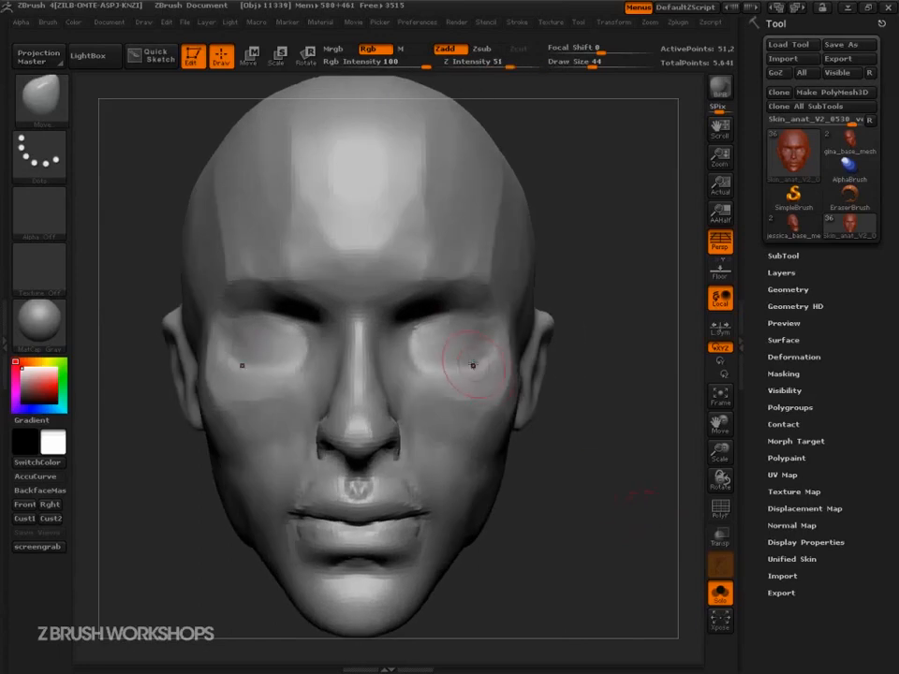
{"action": "key", "text": "b"}
{"action": "key", "text": "t"}
{"action": "key", "text": "d"}
{"action": "key", "text": "s"}
{"action": "left_click_drag", "start_coordinate": [440, 353], "coordinate": [434, 352]}
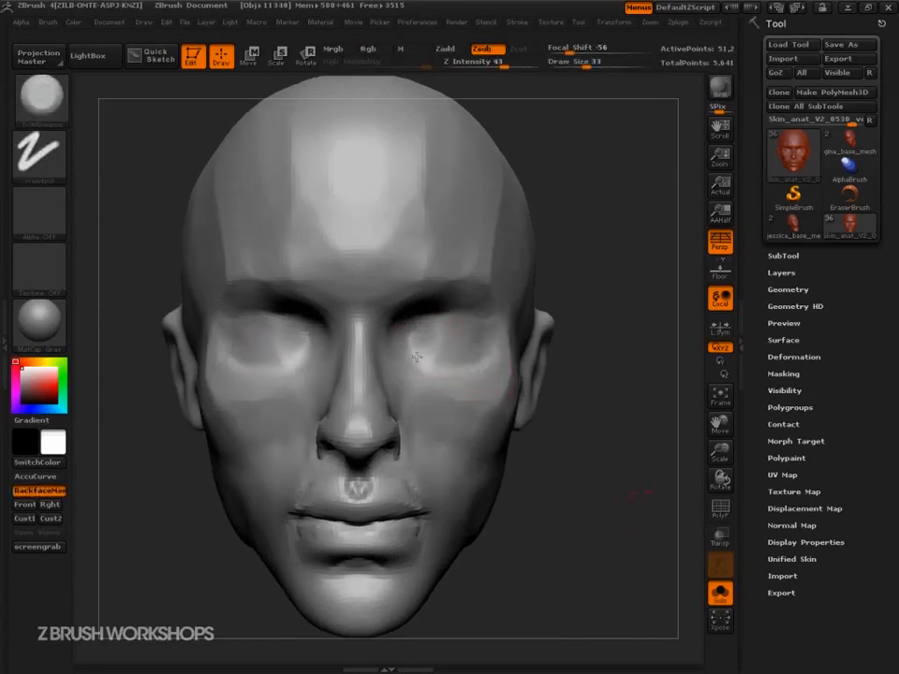
Trim the eye socket and the side of the nose with TrimDynamic at draw size 48.
{"action": "key", "text": "s"}
{"action": "mouse_move", "coordinate": [421, 343]}
{"action": "left_mouse_down"}
{"action": "mouse_move", "coordinate": [414, 334]}
{"action": "mouse_move", "coordinate": [446, 355]}
{"action": "mouse_move", "coordinate": [446, 332]}
{"action": "left_mouse_up"}
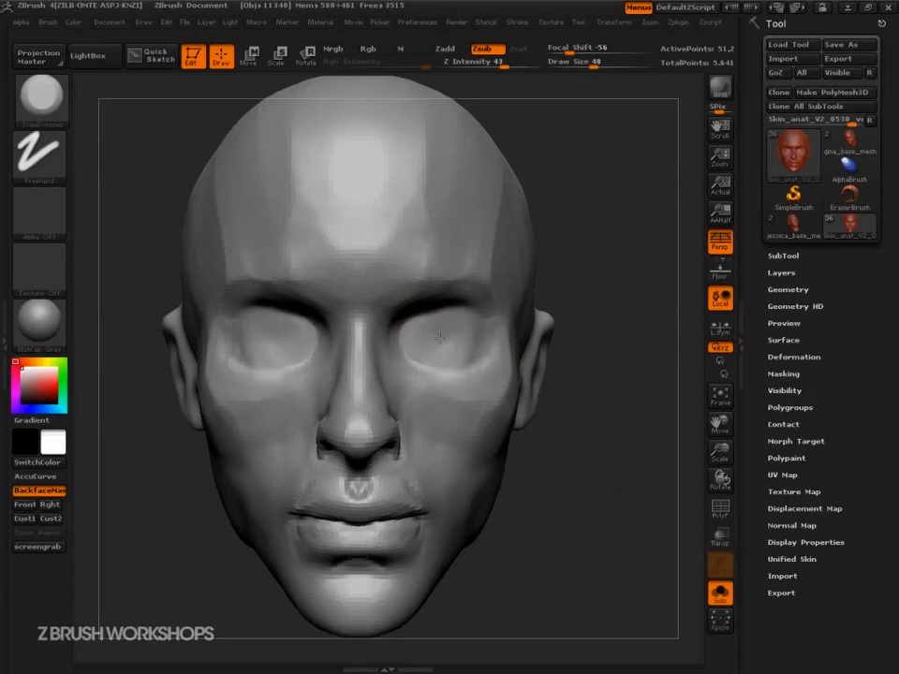
{"action": "left_click_drag", "start_coordinate": [386, 358], "coordinate": [388, 339]}
{"action": "left_click_drag", "start_coordinate": [384, 382], "coordinate": [392, 364]}
{"action": "left_click_drag", "start_coordinate": [642, 362], "coordinate": [554, 350]}
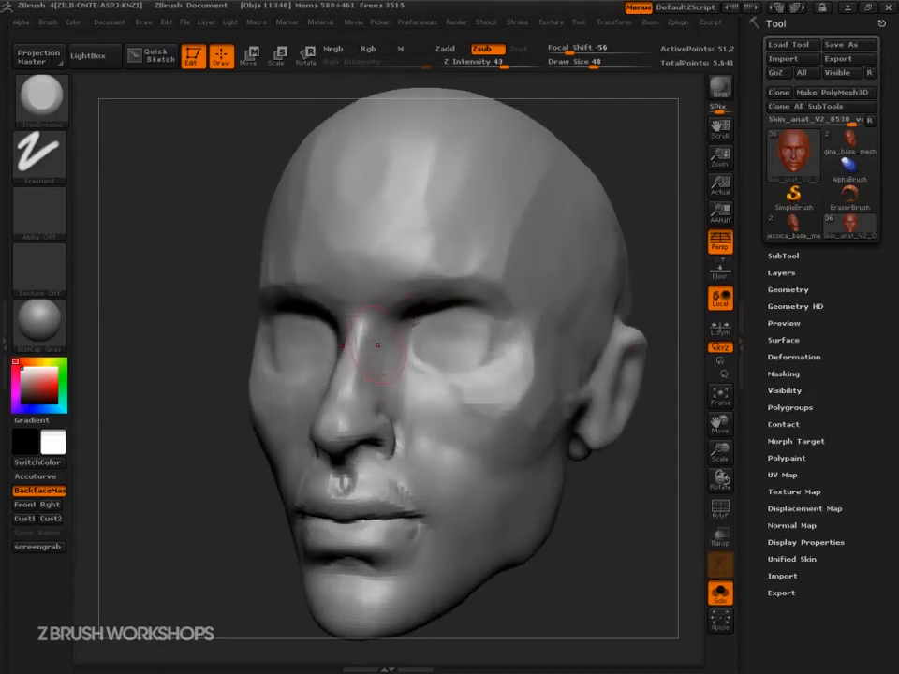
{"action": "left_click_drag", "start_coordinate": [607, 566], "coordinate": [633, 596]}
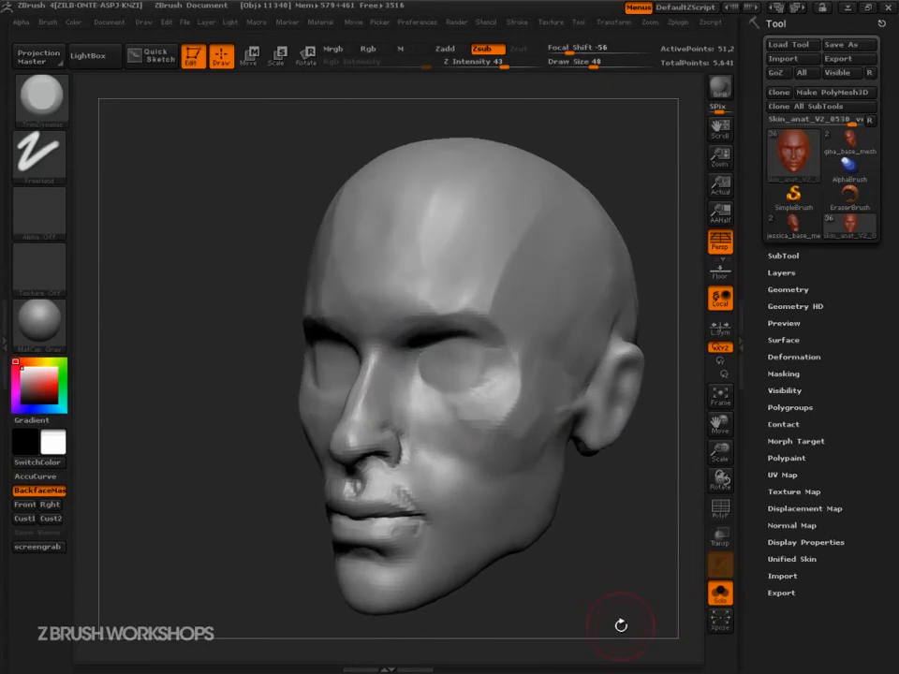
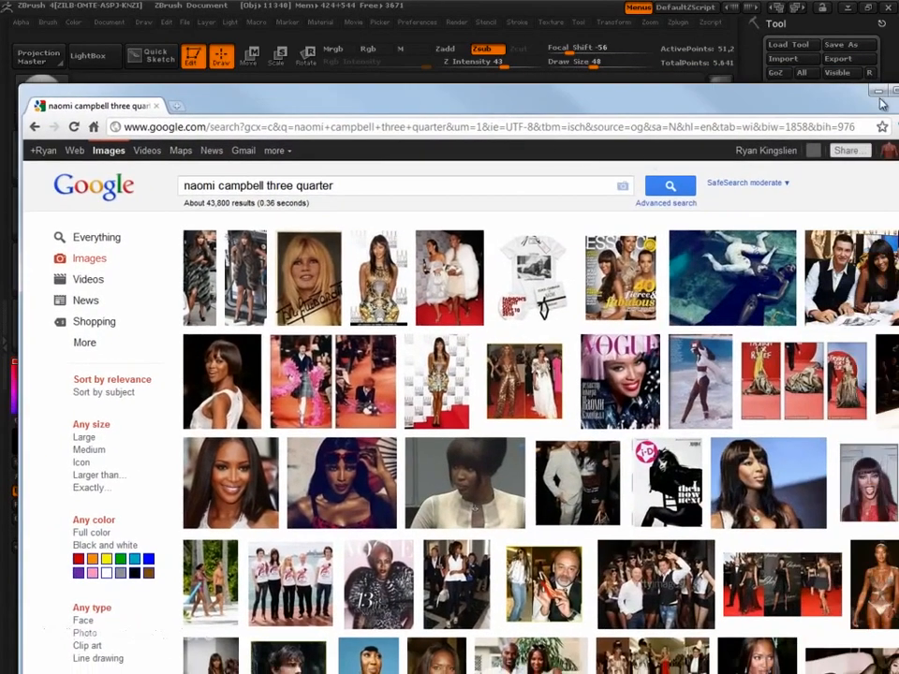
Switch to the browser, maximize its window and open two three-quarter Naomi Campbell reference photos from the image results.
{"action": "left_click_drag", "start_coordinate": [819, 101], "coordinate": [735, 113]}
{"action": "left_click_drag", "start_coordinate": [858, 121], "coordinate": [837, 123]}
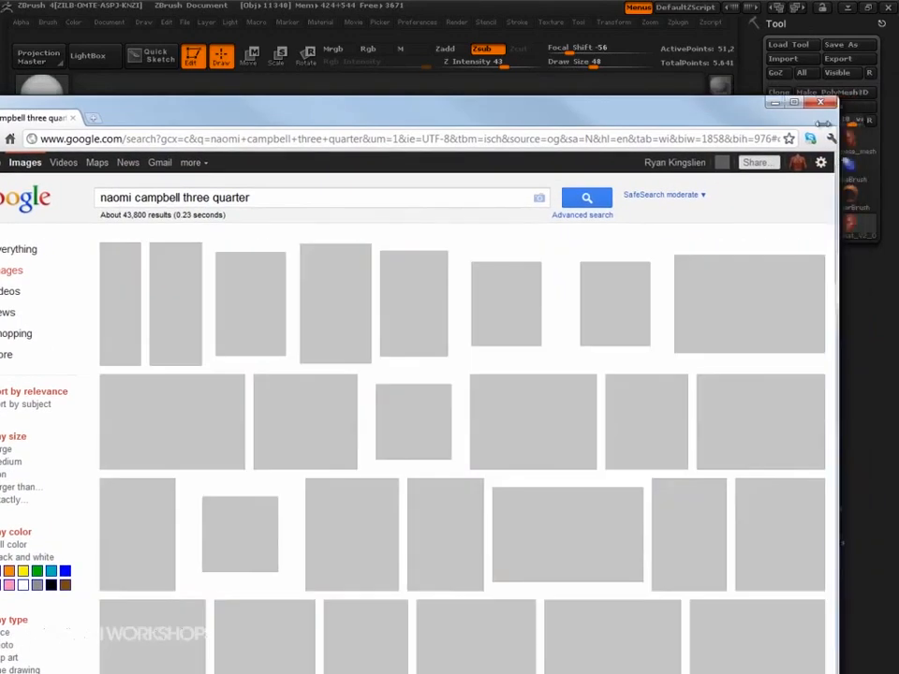
{"action": "double_click", "coordinate": [733, 105]}
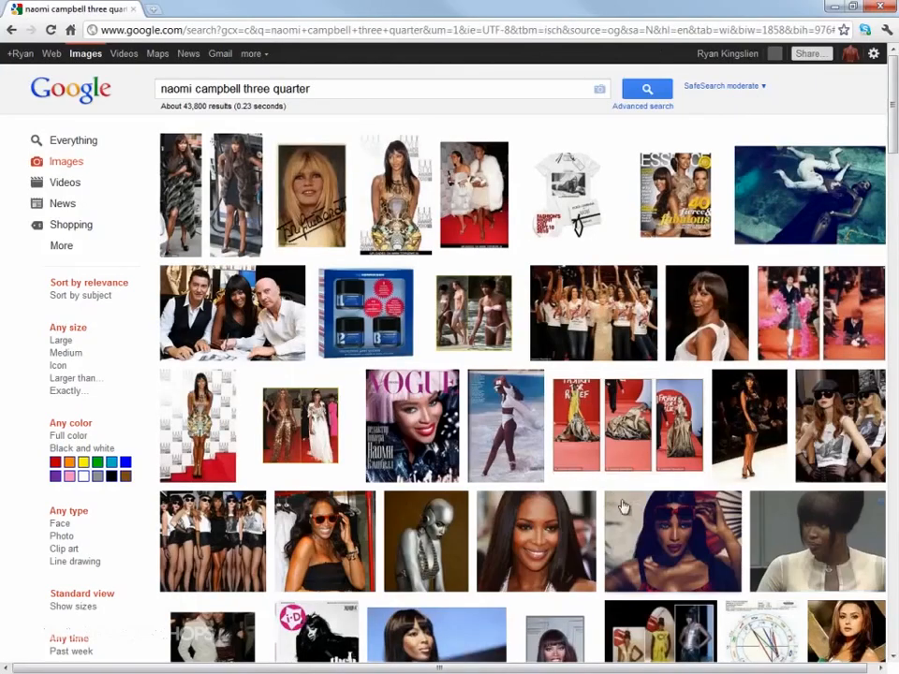
{"action": "scroll", "coordinate": [617, 503], "scroll_direction": "down", "scroll_amount": 1}
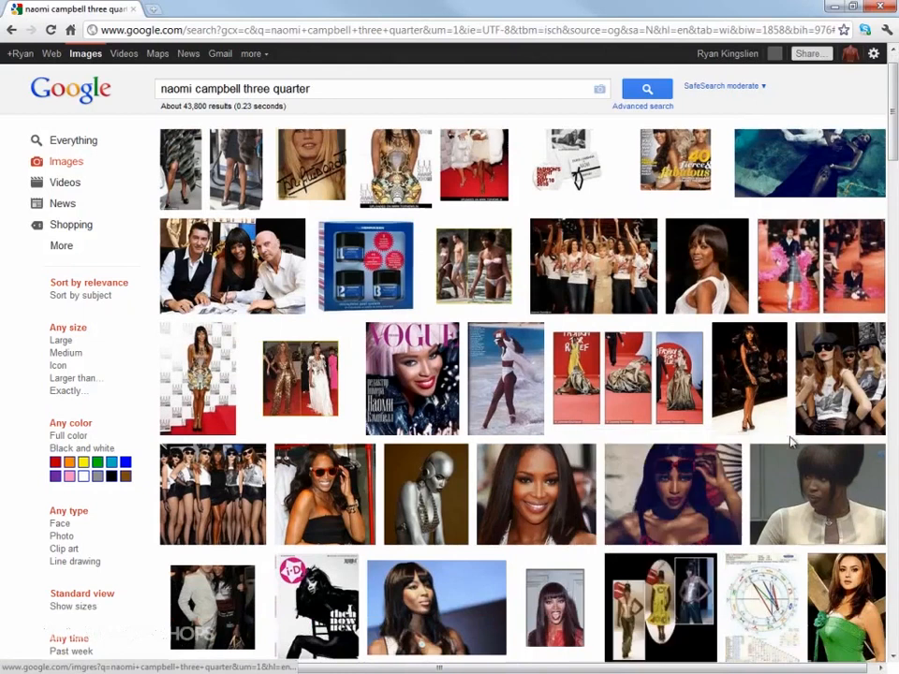
{"action": "left_click", "coordinate": [732, 263]}
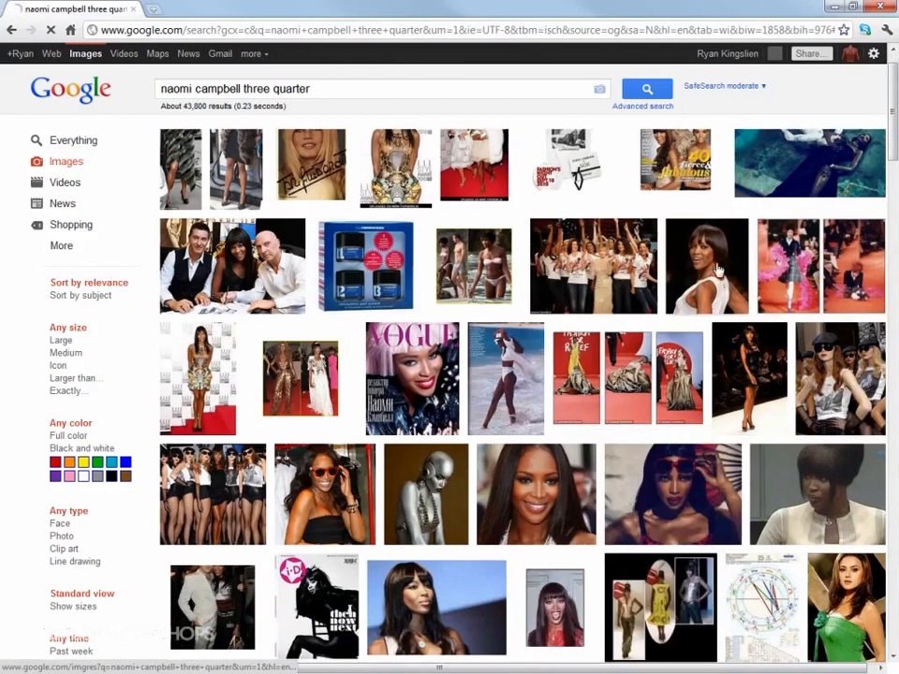
{"action": "middle_click", "coordinate": [715, 266]}
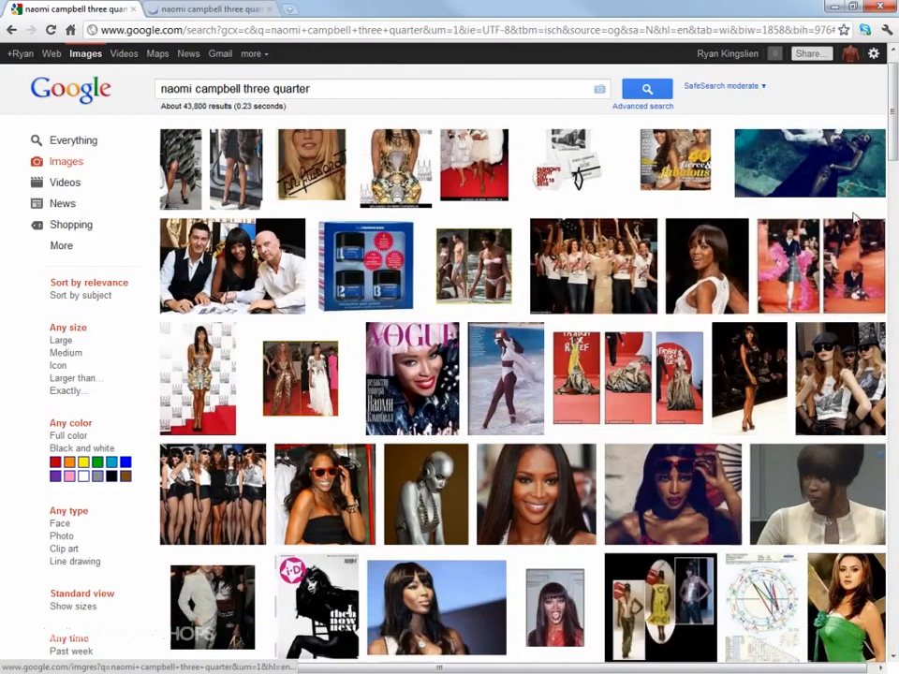
{"action": "left_click_drag", "start_coordinate": [891, 131], "coordinate": [886, 190]}
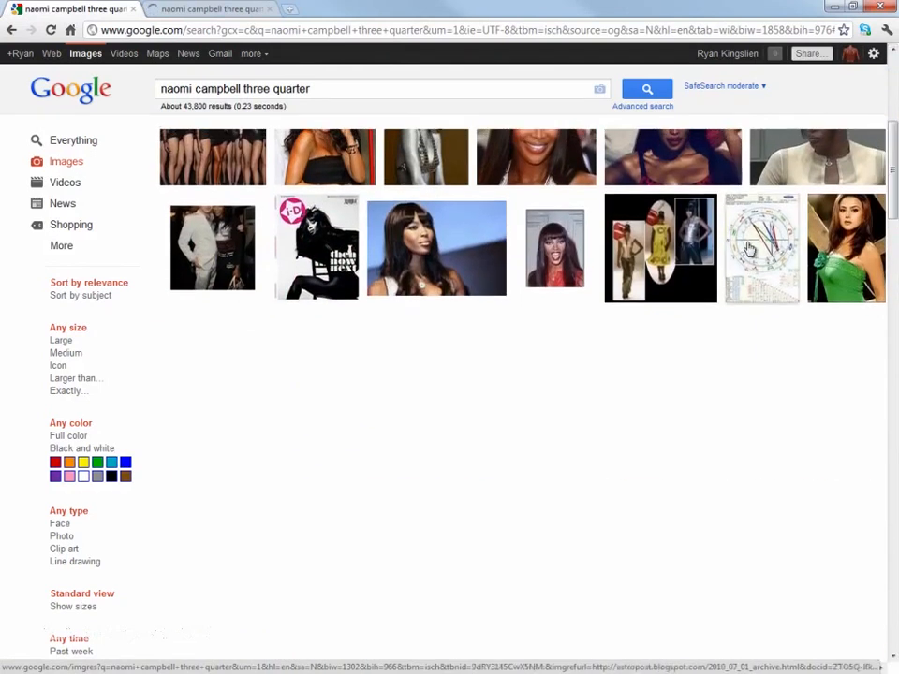
{"action": "middle_click", "coordinate": [328, 178]}
Examine the cheek forms in both opened Naomi Campbell photos, marking them with temporary annotations.
{"action": "left_click", "coordinate": [241, 14]}
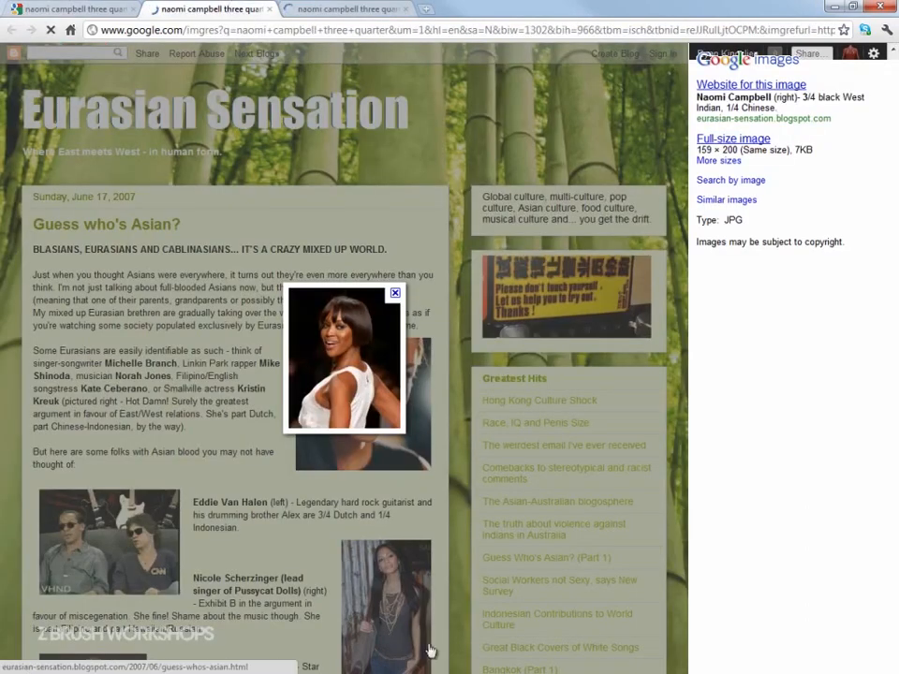
{"action": "left_click_drag", "start_coordinate": [339, 335], "coordinate": [338, 337]}
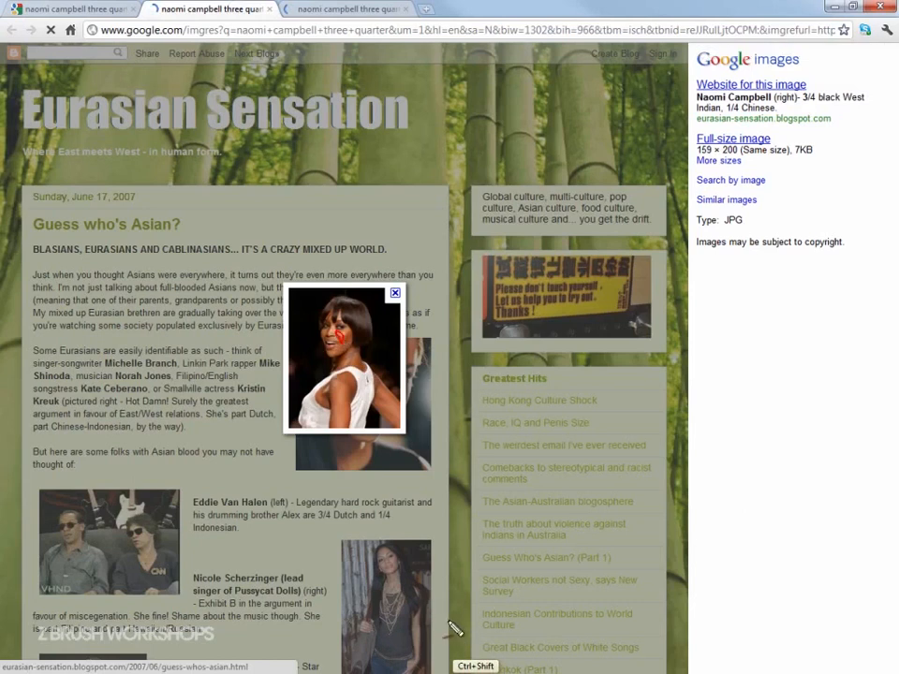
{"action": "left_click", "coordinate": [367, 10]}
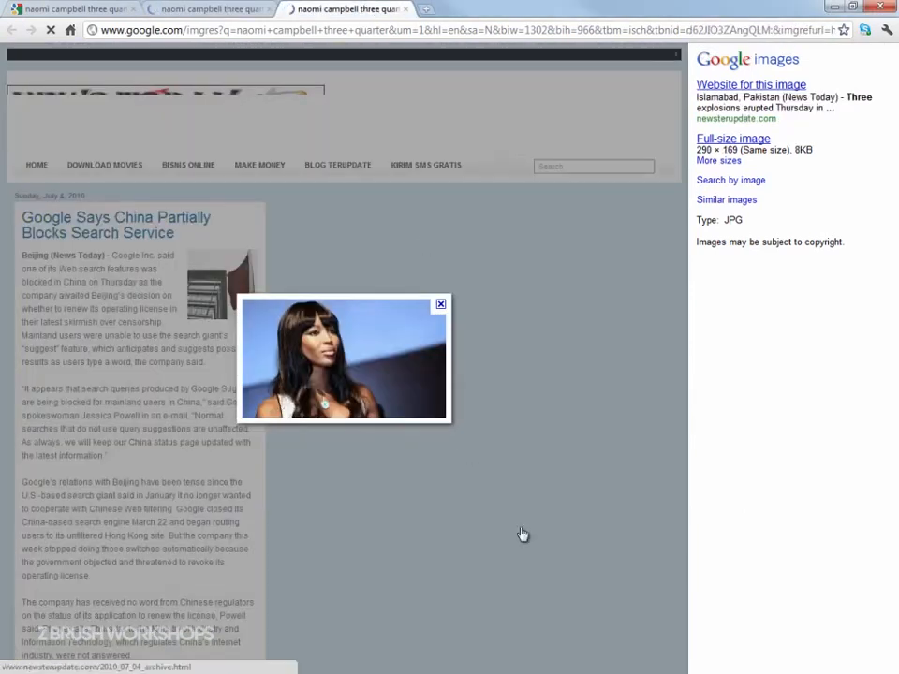
{"action": "key", "text": "ctrl+shift+d"}
{"action": "mouse_move", "coordinate": [315, 339]}
{"action": "left_mouse_down"}
{"action": "mouse_move", "coordinate": [309, 348]}
{"action": "mouse_move", "coordinate": [321, 352]}
{"action": "mouse_move", "coordinate": [333, 339]}
{"action": "mouse_move", "coordinate": [342, 351]}
{"action": "left_mouse_up"}
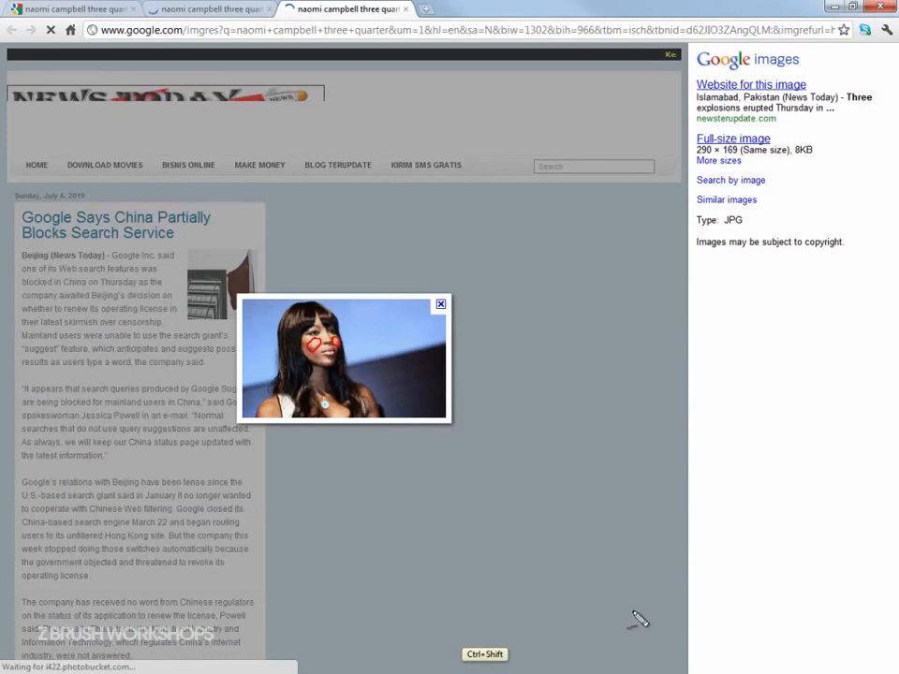
{"action": "key", "text": "Escape"}
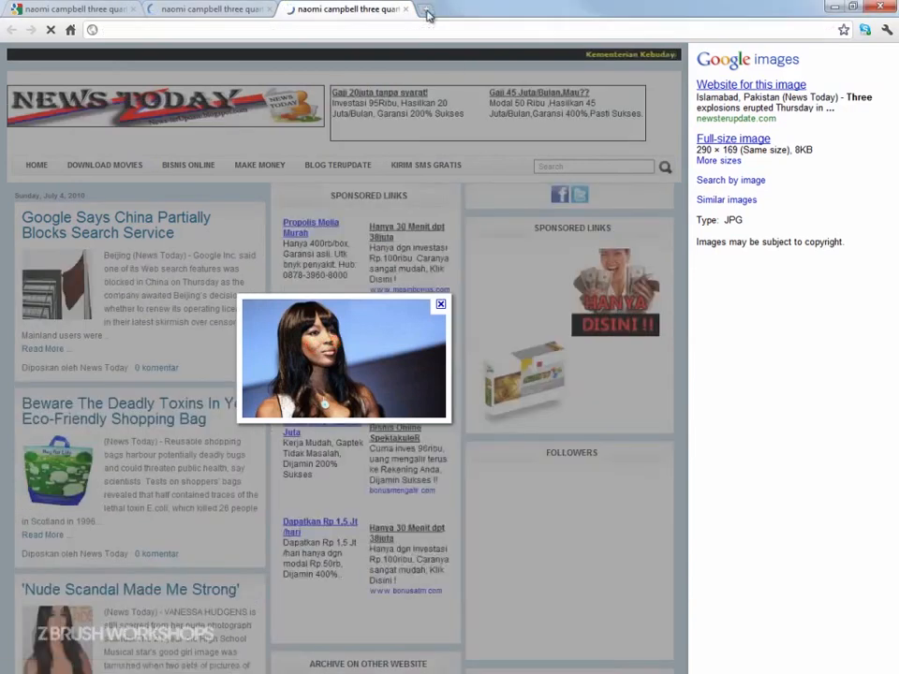
{"action": "left_click", "coordinate": [427, 10]}
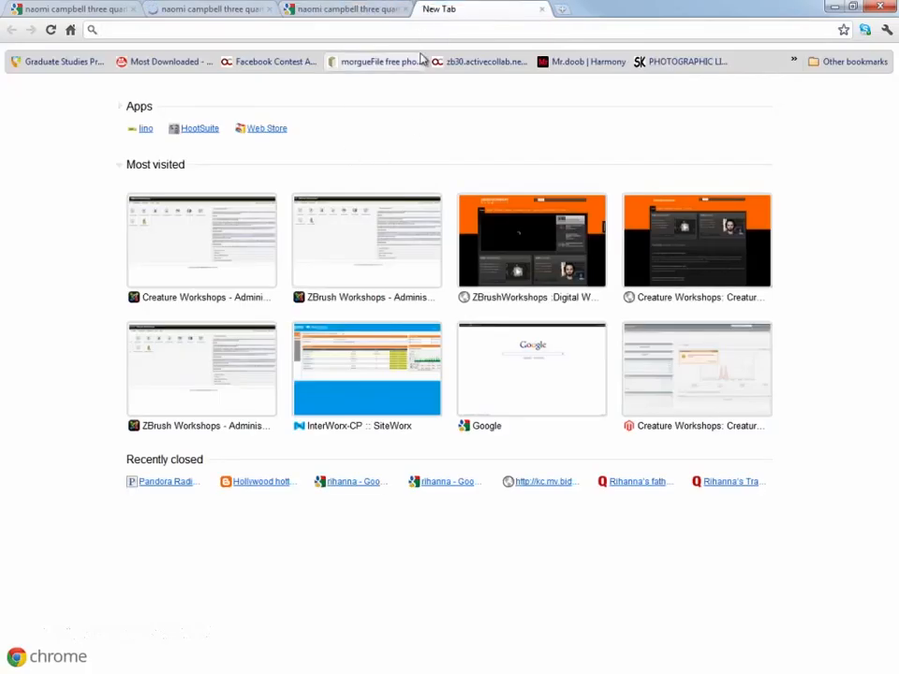
{"action": "left_click", "coordinate": [541, 9]}
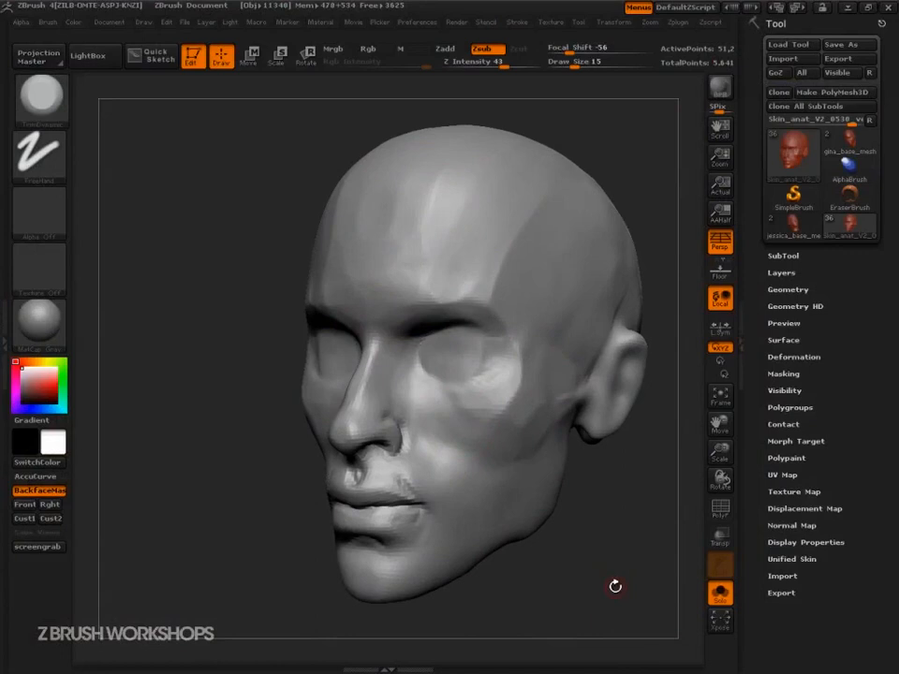
Annotate the head in ZBrush with three temporary curves running from below the eye down the cheek toward the mouth, and clear them.
{"action": "key", "text": "ctrl+shift"}
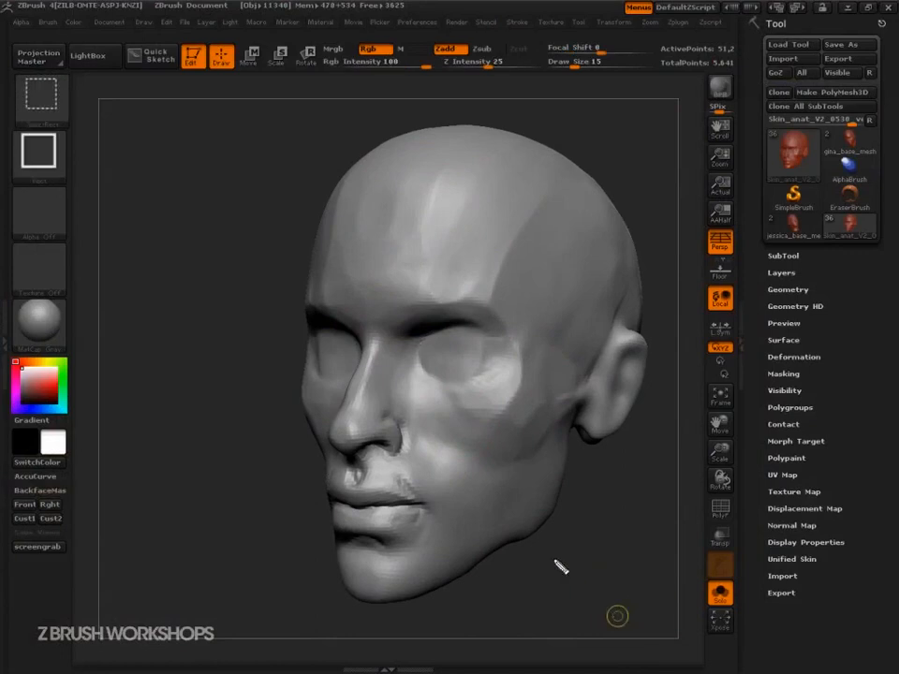
{"action": "left_click_drag", "start_coordinate": [419, 398], "coordinate": [415, 463]}
{"action": "mouse_move", "coordinate": [450, 394]}
{"action": "left_mouse_down"}
{"action": "mouse_move", "coordinate": [454, 439]}
{"action": "mouse_move", "coordinate": [427, 515]}
{"action": "left_mouse_up"}
{"action": "left_click_drag", "start_coordinate": [488, 396], "coordinate": [445, 518]}
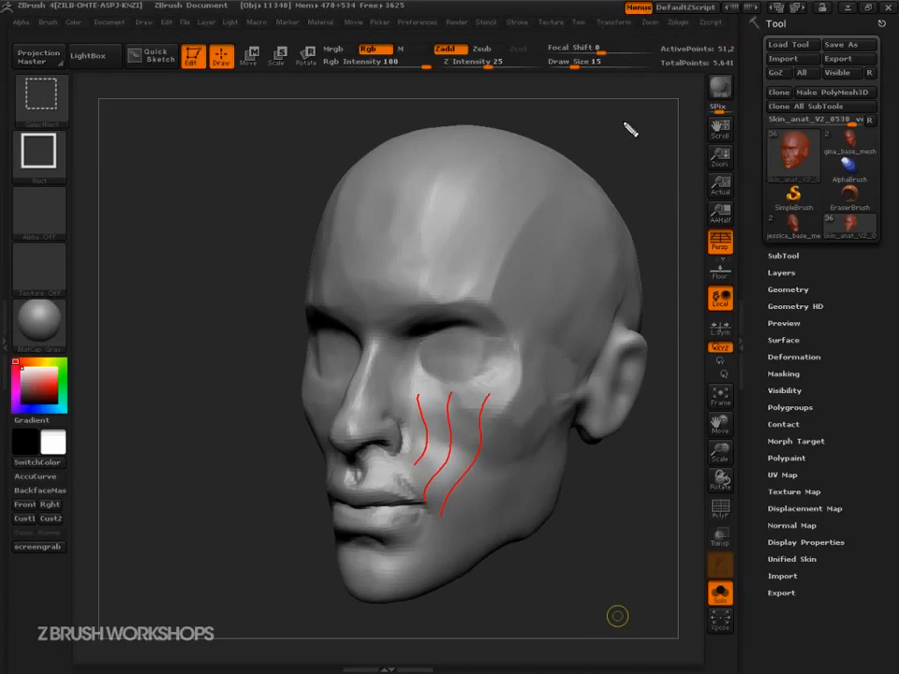
{"action": "key", "text": "Escape"}
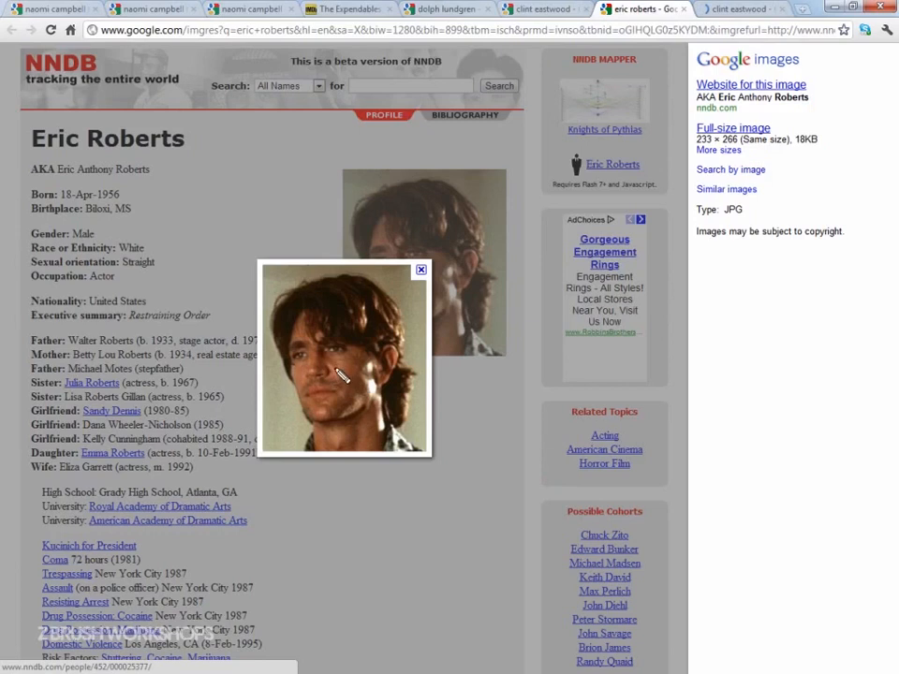
Study the front cheek area in the Eric Roberts reference photo, tracing its form with temporary annotations.
{"action": "left_click_drag", "start_coordinate": [335, 365], "coordinate": [350, 386]}
{"action": "key", "text": "Escape"}
{"action": "key", "text": "ctrl+shift+d"}
{"action": "mouse_move", "coordinate": [337, 362]}
{"action": "left_mouse_down"}
{"action": "mouse_move", "coordinate": [332, 377]}
{"action": "mouse_move", "coordinate": [354, 393]}
{"action": "left_mouse_up"}
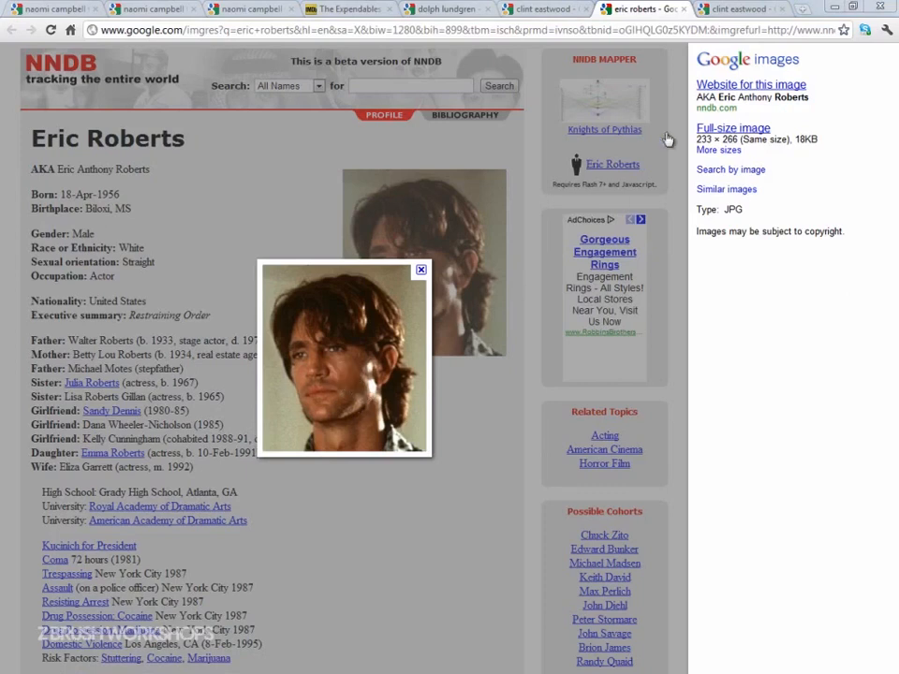
Outline both front cheek planes on the Clint Eastwood photo, close the Clint Eastwood and Eric Roberts photos, and return to ZBrush.
{"action": "key", "text": "ctrl+Tab"}
{"action": "key", "text": "ctrl+shift"}
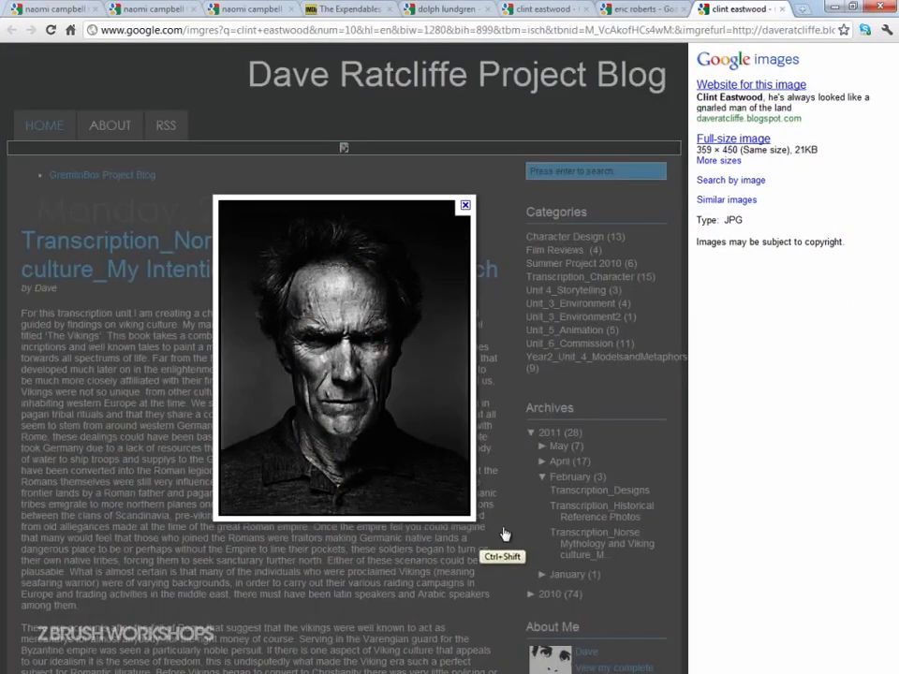
{"action": "mouse_move", "coordinate": [298, 363]}
{"action": "left_mouse_down"}
{"action": "mouse_move", "coordinate": [317, 396]}
{"action": "mouse_move", "coordinate": [332, 367]}
{"action": "mouse_move", "coordinate": [296, 366]}
{"action": "mouse_move", "coordinate": [313, 388]}
{"action": "mouse_move", "coordinate": [322, 383]}
{"action": "left_mouse_up"}
{"action": "mouse_move", "coordinate": [367, 357]}
{"action": "left_mouse_down"}
{"action": "mouse_move", "coordinate": [360, 380]}
{"action": "mouse_move", "coordinate": [382, 386]}
{"action": "mouse_move", "coordinate": [367, 358]}
{"action": "mouse_move", "coordinate": [380, 387]}
{"action": "left_mouse_up"}
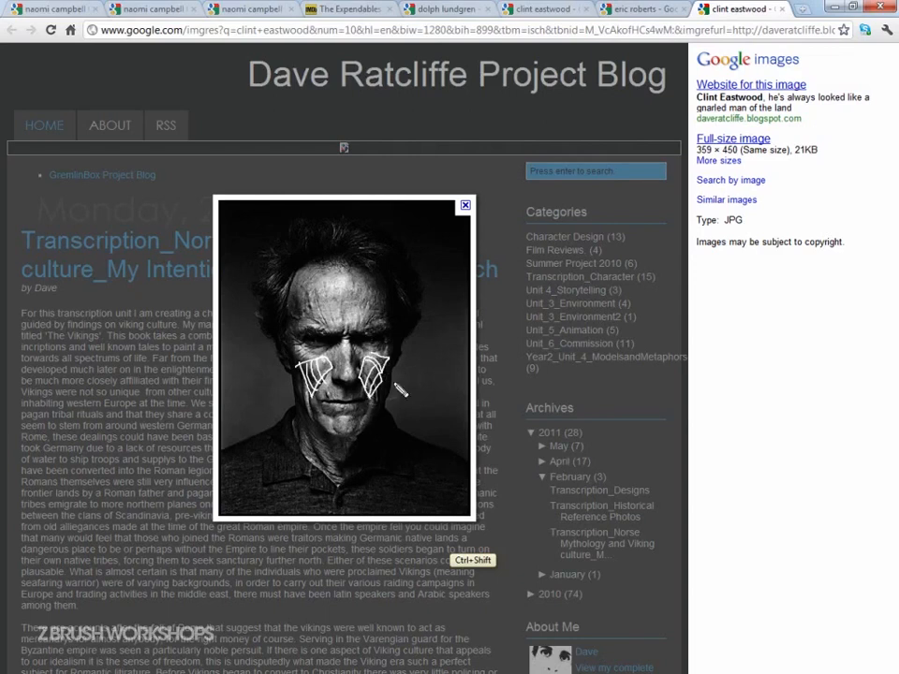
{"action": "left_click_drag", "start_coordinate": [404, 375], "coordinate": [395, 401]}
{"action": "left_click", "coordinate": [789, 10]}
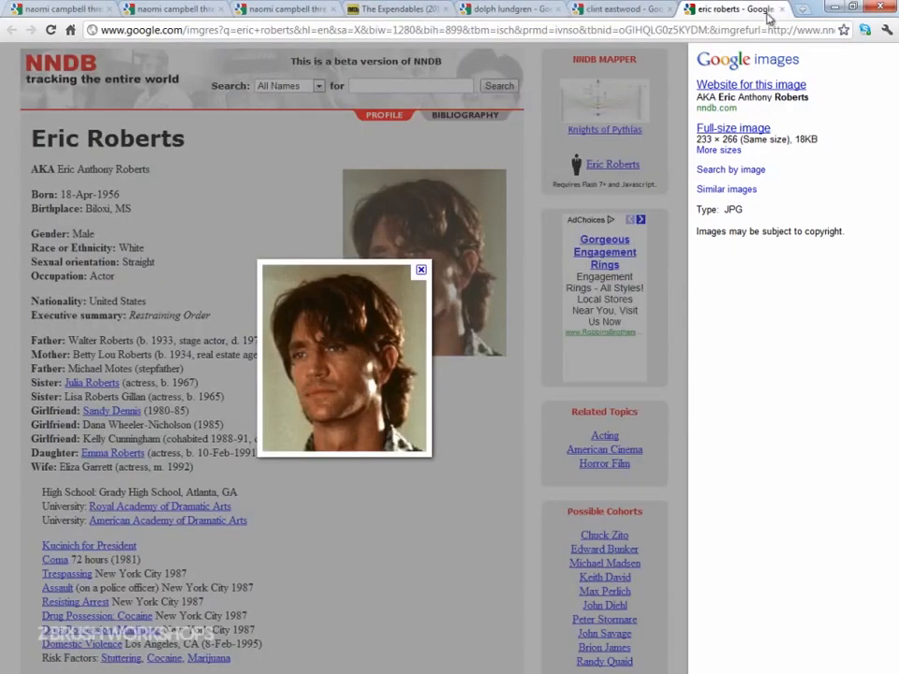
{"action": "left_click", "coordinate": [759, 9]}
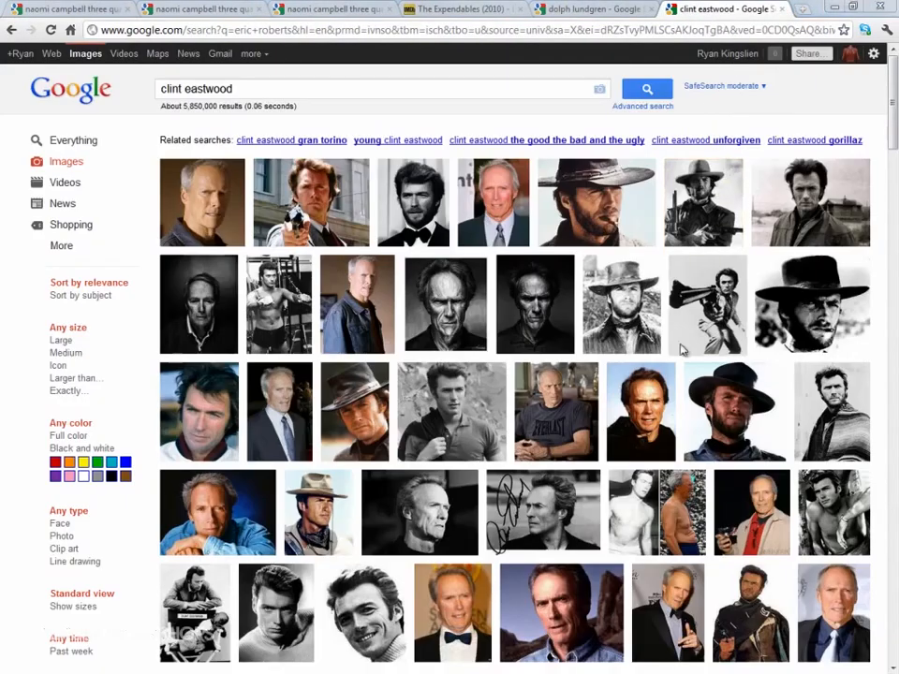
{"action": "key", "text": "alt+Tab"}
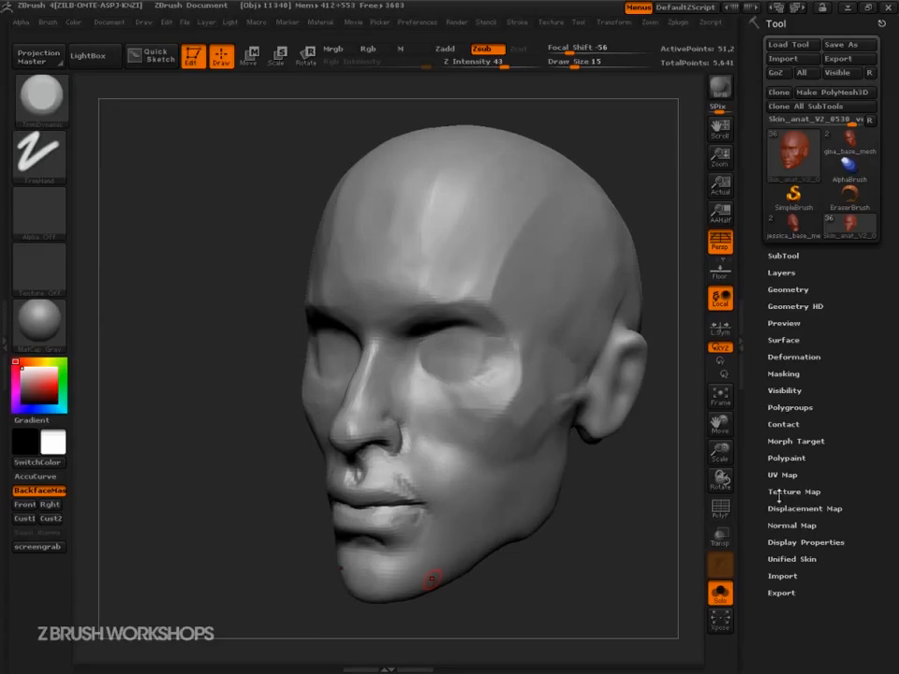
Trim the front cheek plane from below the eye toward the mouth corner with TrimDynamic at draw size 51.
{"action": "key", "text": "s"}
{"action": "left_click_drag", "start_coordinate": [615, 552], "coordinate": [628, 551]}
{"action": "mouse_move", "coordinate": [472, 426]}
{"action": "left_mouse_down"}
{"action": "mouse_move", "coordinate": [429, 419]}
{"action": "mouse_move", "coordinate": [434, 403]}
{"action": "mouse_move", "coordinate": [421, 418]}
{"action": "mouse_move", "coordinate": [447, 401]}
{"action": "mouse_move", "coordinate": [463, 414]}
{"action": "left_mouse_up"}
{"action": "key", "text": "s"}
{"action": "key", "text": "s"}
{"action": "left_click_drag", "start_coordinate": [448, 426], "coordinate": [430, 459]}
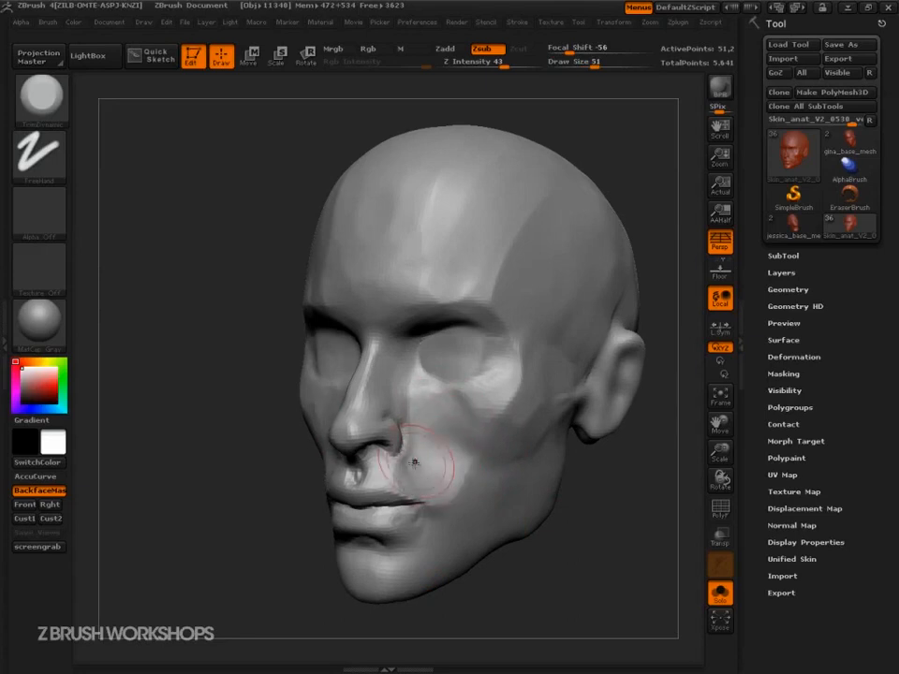
Raise the draw size to 65 and build up the front of the cheek with the ClayBuildup brush in three-quarter view.
{"action": "left_click_drag", "start_coordinate": [561, 554], "coordinate": [636, 584], "text": "alt"}
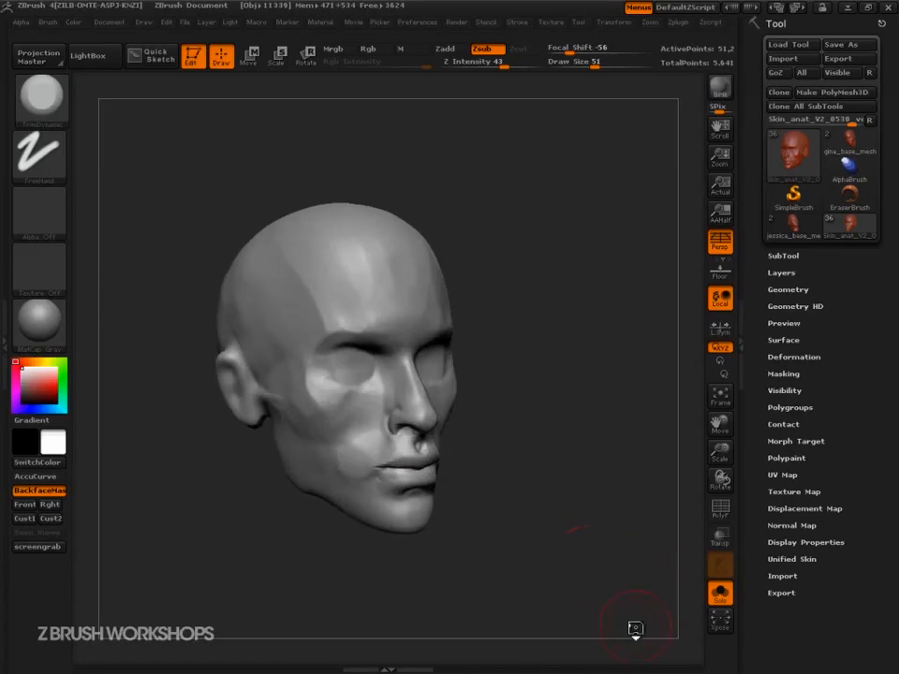
{"action": "key", "text": "ctrl"}
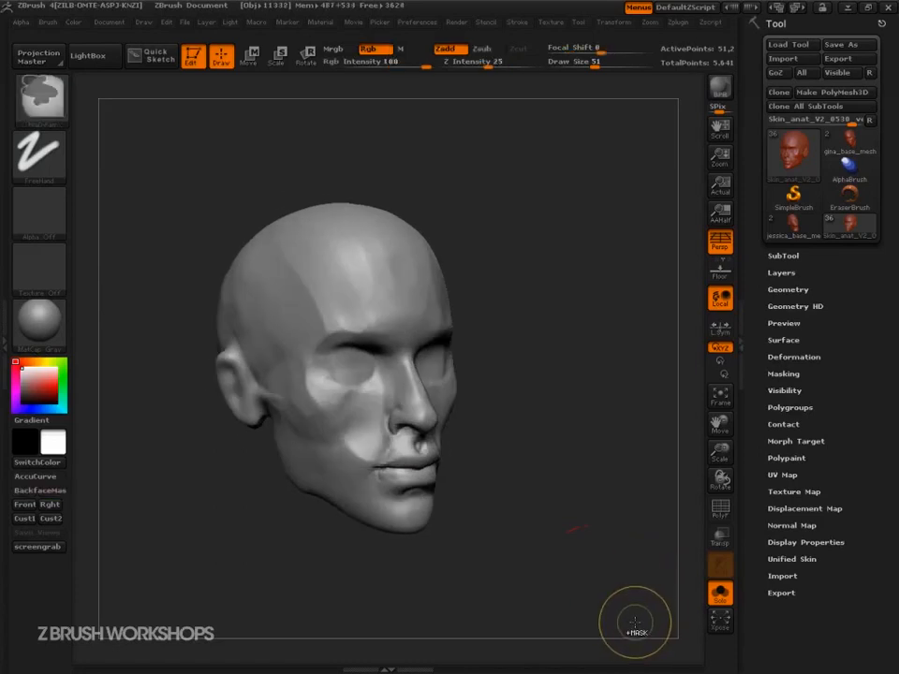
{"action": "key", "text": "shift"}
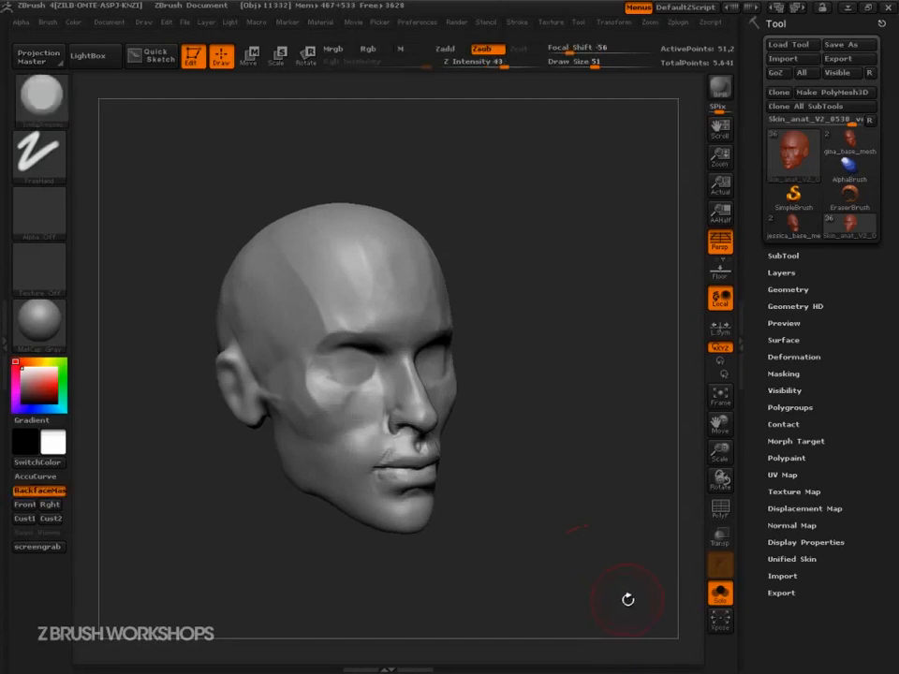
{"action": "mouse_move", "coordinate": [638, 594]}
{"action": "left_mouse_down"}
{"action": "mouse_move", "coordinate": [604, 586]}
{"action": "mouse_move", "coordinate": [652, 592]}
{"action": "mouse_move", "coordinate": [627, 611]}
{"action": "mouse_move", "coordinate": [619, 598]}
{"action": "mouse_move", "coordinate": [628, 607]}
{"action": "mouse_move", "coordinate": [637, 594]}
{"action": "left_mouse_up"}
{"action": "key", "text": "s"}
{"action": "left_click_drag", "start_coordinate": [636, 596], "coordinate": [636, 598]}
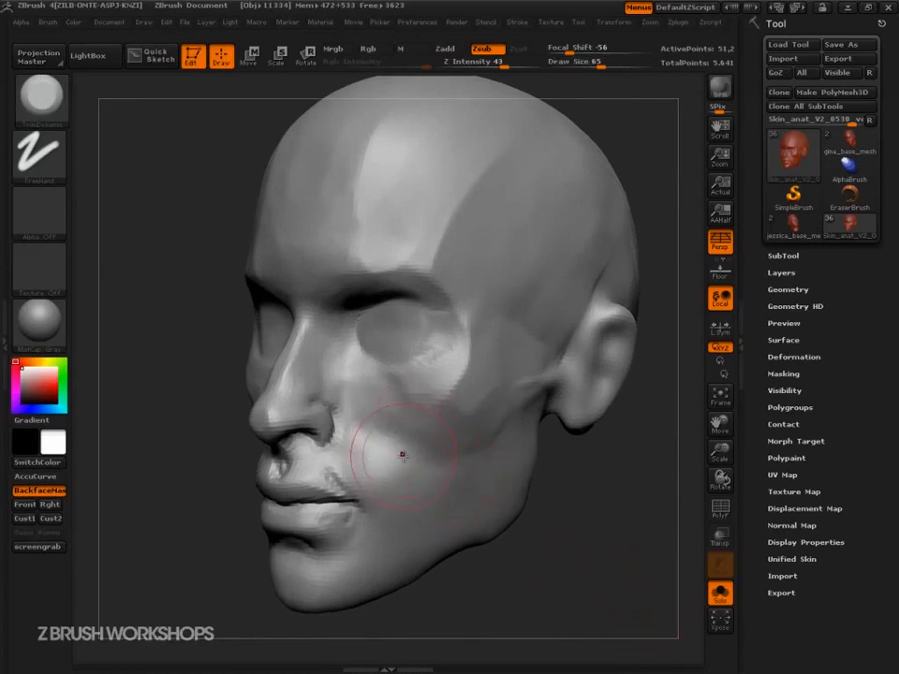
{"action": "key", "text": "b"}
{"action": "key", "text": "c"}
{"action": "key", "text": "b"}
{"action": "mouse_move", "coordinate": [426, 433]}
{"action": "left_mouse_down"}
{"action": "mouse_move", "coordinate": [394, 465]}
{"action": "mouse_move", "coordinate": [422, 424]}
{"action": "mouse_move", "coordinate": [391, 458]}
{"action": "mouse_move", "coordinate": [398, 444]}
{"action": "left_mouse_up"}
Paint a mask at draw size 8 along the outer orbit and cheekbone, nasolabial fold, upper lip area and lower eye socket rim.
{"action": "key", "text": "s"}
{"action": "left_click_drag", "start_coordinate": [456, 395], "coordinate": [361, 503], "text": "ctrl"}
{"action": "mouse_move", "coordinate": [360, 502]}
{"action": "left_mouse_down", "text": "ctrl"}
{"action": "mouse_move", "coordinate": [457, 397]}
{"action": "mouse_move", "coordinate": [411, 274]}
{"action": "mouse_move", "coordinate": [470, 371]}
{"action": "mouse_move", "coordinate": [387, 474]}
{"action": "left_mouse_up", "text": "ctrl"}
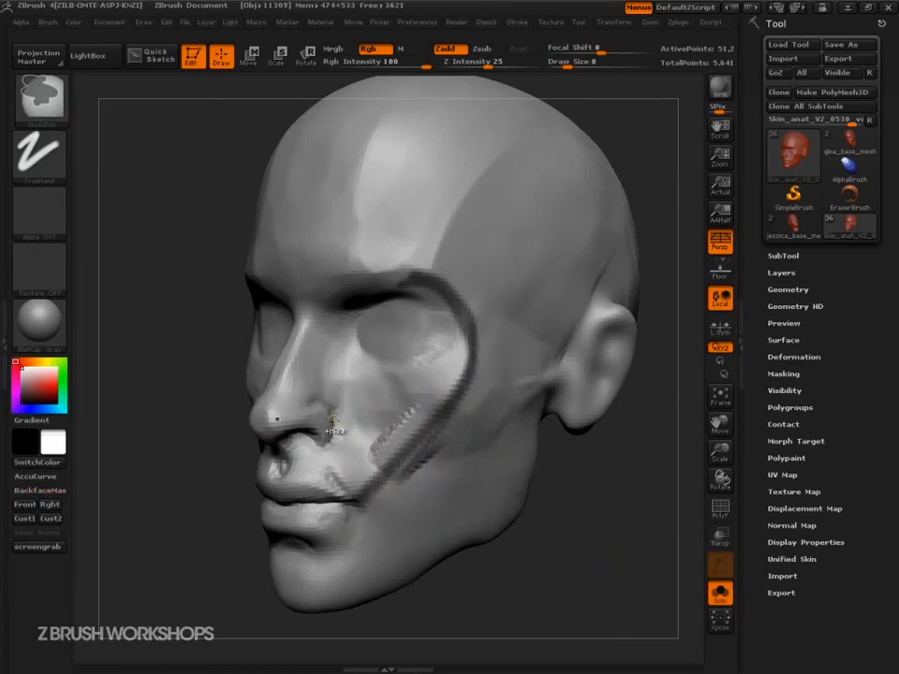
{"action": "left_click_drag", "start_coordinate": [319, 395], "coordinate": [368, 491], "text": "ctrl"}
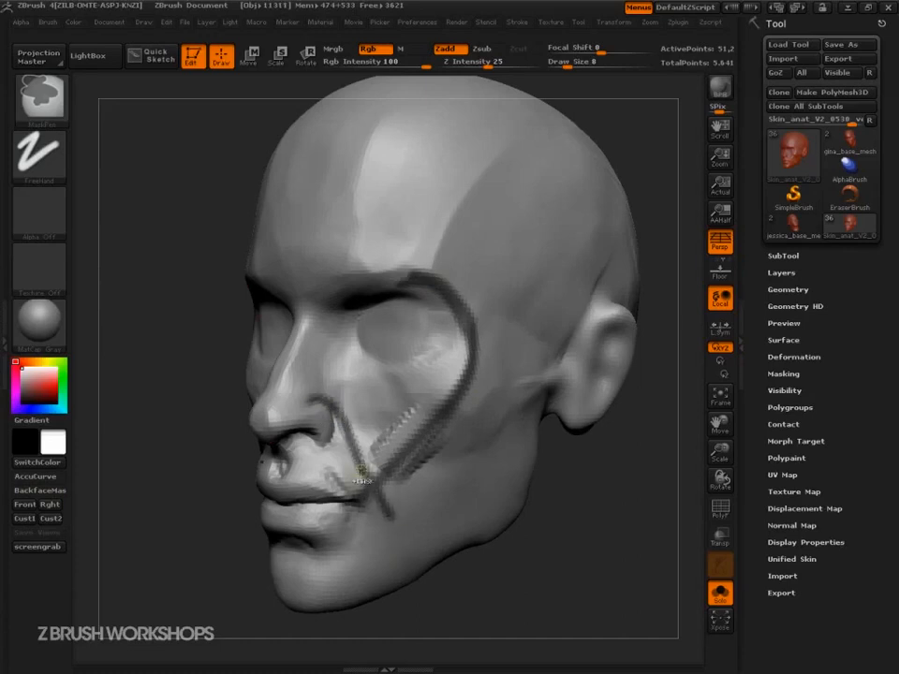
{"action": "mouse_move", "coordinate": [354, 479]}
{"action": "left_mouse_down", "text": "ctrl"}
{"action": "mouse_move", "coordinate": [304, 455]}
{"action": "mouse_move", "coordinate": [318, 448]}
{"action": "mouse_move", "coordinate": [341, 459]}
{"action": "mouse_move", "coordinate": [362, 511]}
{"action": "left_mouse_up", "text": "ctrl"}
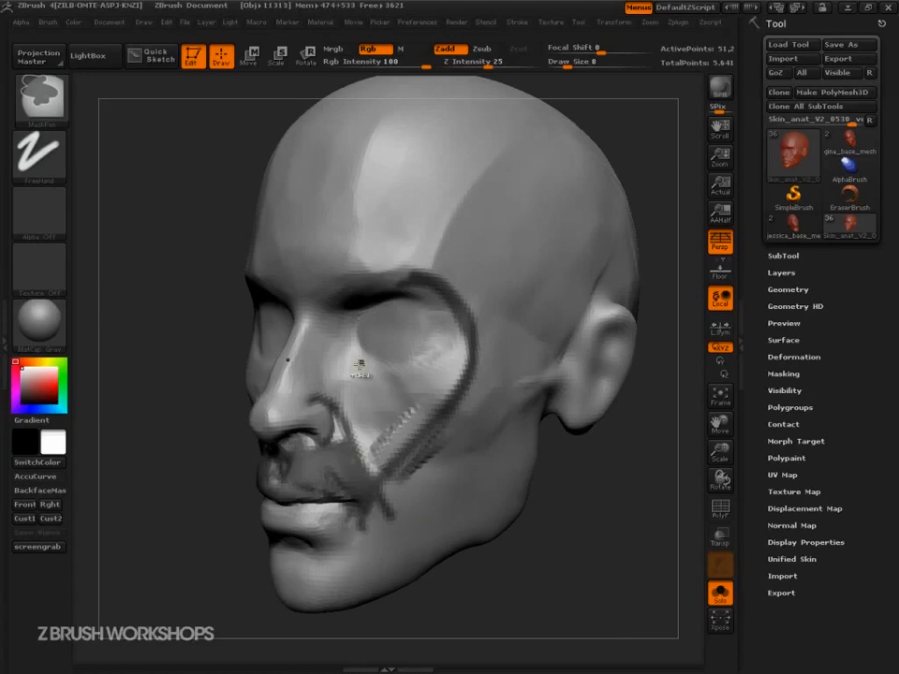
{"action": "left_click_drag", "start_coordinate": [352, 354], "coordinate": [447, 376], "text": "ctrl"}
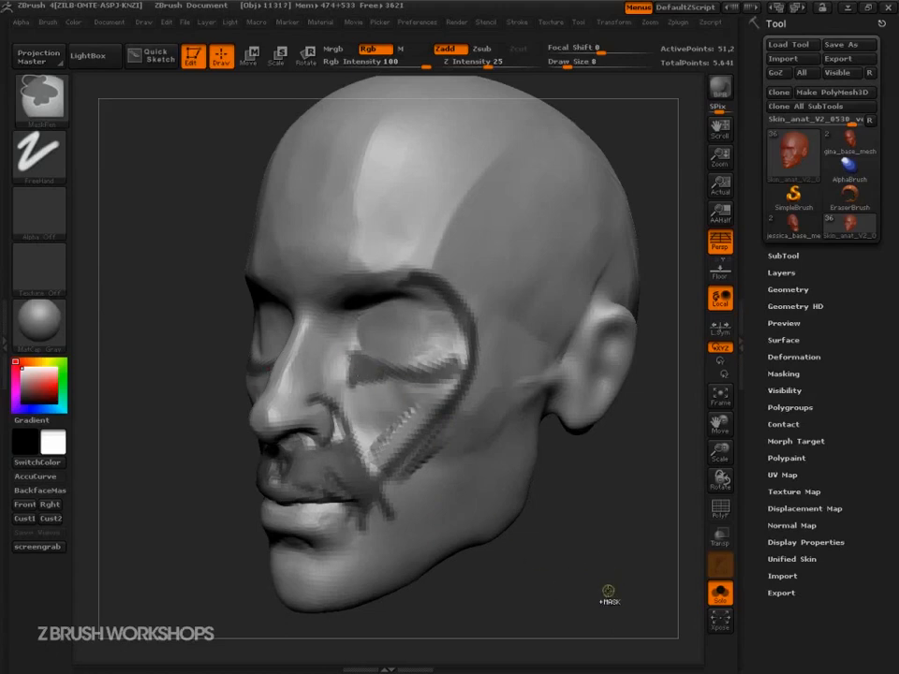
Clear the painted mask guides from the cheek, eye socket and mouth area.
{"action": "left_click_drag", "start_coordinate": [622, 578], "coordinate": [622, 542], "text": "ctrl"}
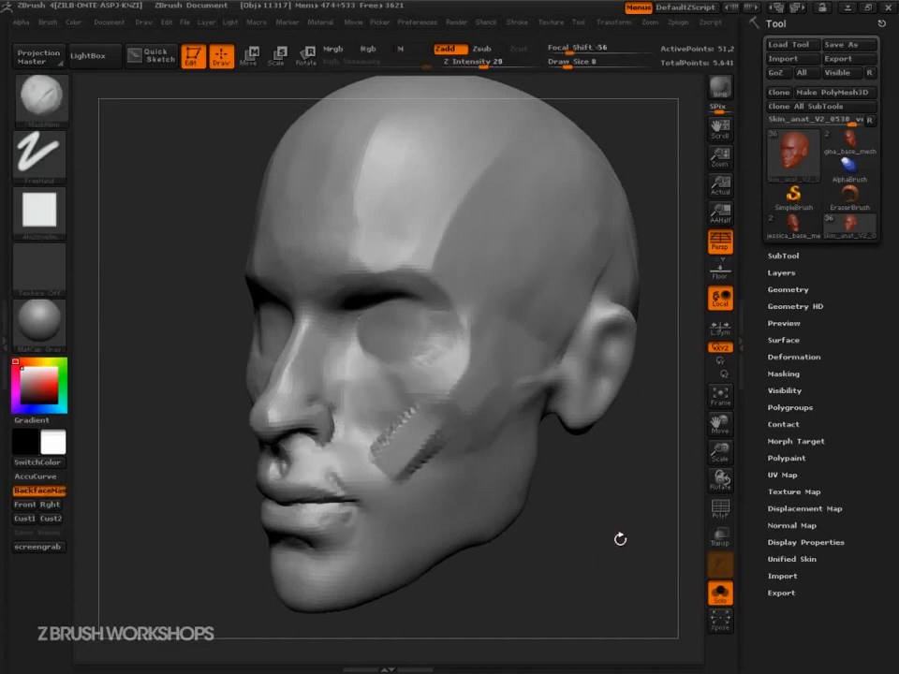
{"action": "mouse_move", "coordinate": [346, 406]}
{"action": "left_mouse_down", "text": "ctrl"}
{"action": "mouse_move", "coordinate": [343, 375]}
{"action": "mouse_move", "coordinate": [448, 398]}
{"action": "mouse_move", "coordinate": [398, 466]}
{"action": "left_mouse_up", "text": "ctrl"}
{"action": "mouse_move", "coordinate": [613, 515]}
{"action": "left_mouse_down", "text": "ctrl"}
{"action": "mouse_move", "coordinate": [580, 540]}
{"action": "mouse_move", "coordinate": [613, 540]}
{"action": "left_mouse_up", "text": "ctrl"}
Build up the front of the cheek and its outer edge below the cheekbone with the ClayBuildup brush.
{"action": "key", "text": "s"}
{"action": "mouse_move", "coordinate": [394, 403]}
{"action": "left_mouse_down"}
{"action": "mouse_move", "coordinate": [378, 437]}
{"action": "mouse_move", "coordinate": [392, 397]}
{"action": "mouse_move", "coordinate": [347, 387]}
{"action": "mouse_move", "coordinate": [356, 402]}
{"action": "mouse_move", "coordinate": [343, 369]}
{"action": "mouse_move", "coordinate": [343, 403]}
{"action": "mouse_move", "coordinate": [381, 391]}
{"action": "mouse_move", "coordinate": [367, 427]}
{"action": "mouse_move", "coordinate": [426, 410]}
{"action": "left_mouse_up"}
{"action": "key", "text": "s"}
{"action": "key", "text": "s"}
{"action": "left_click_drag", "start_coordinate": [426, 411], "coordinate": [396, 445]}
{"action": "left_click_drag", "start_coordinate": [513, 551], "coordinate": [577, 574]}
{"action": "key", "text": "s"}
{"action": "key", "text": "s"}
{"action": "left_click_drag", "start_coordinate": [451, 475], "coordinate": [460, 475]}
{"action": "mouse_move", "coordinate": [446, 422]}
{"action": "left_mouse_down"}
{"action": "mouse_move", "coordinate": [460, 411]}
{"action": "mouse_move", "coordinate": [460, 443]}
{"action": "mouse_move", "coordinate": [439, 475]}
{"action": "mouse_move", "coordinate": [449, 453]}
{"action": "mouse_move", "coordinate": [456, 456]}
{"action": "left_mouse_up"}
Lay diagonal ClayBuildup strokes at draw size 48 from beneath the eye across the cheek and along the nasolabial fold.
{"action": "key", "text": "s"}
{"action": "mouse_move", "coordinate": [376, 405]}
{"action": "left_mouse_down"}
{"action": "mouse_move", "coordinate": [416, 432]}
{"action": "mouse_move", "coordinate": [442, 470]}
{"action": "left_mouse_up"}
{"action": "left_click_drag", "start_coordinate": [397, 419], "coordinate": [461, 467]}
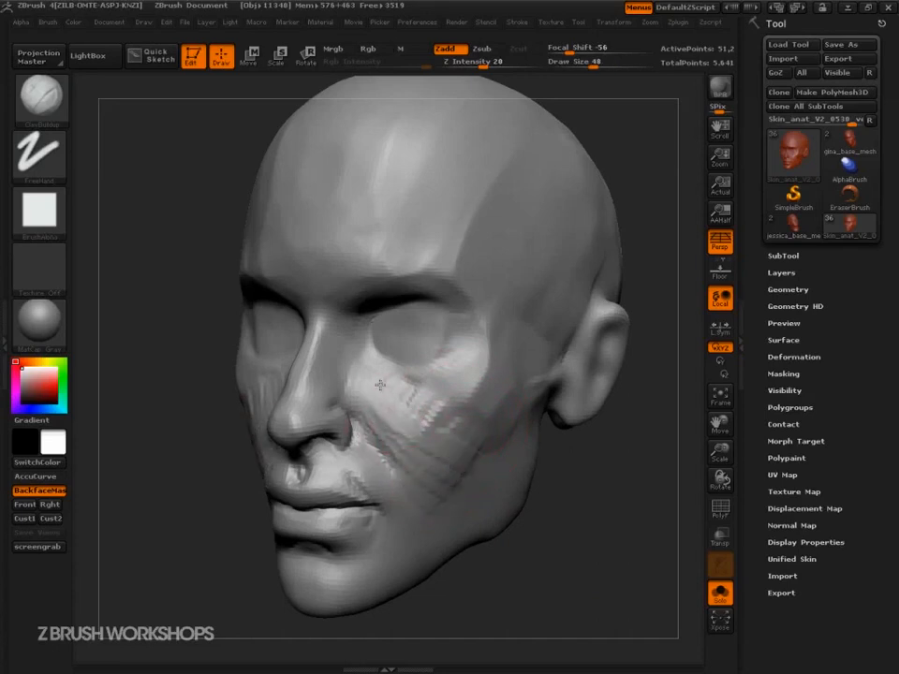
{"action": "left_click_drag", "start_coordinate": [382, 382], "coordinate": [476, 448]}
{"action": "left_click_drag", "start_coordinate": [412, 394], "coordinate": [476, 448]}
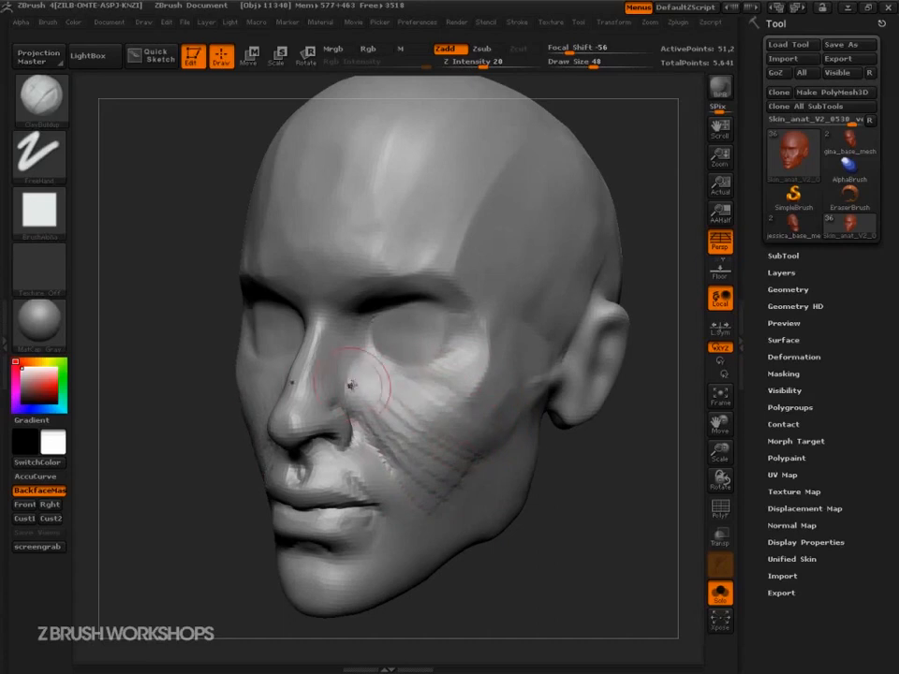
{"action": "left_click_drag", "start_coordinate": [380, 451], "coordinate": [392, 464]}
{"action": "mouse_move", "coordinate": [365, 403]}
{"action": "left_mouse_down"}
{"action": "mouse_move", "coordinate": [395, 466]}
{"action": "mouse_move", "coordinate": [391, 460]}
{"action": "left_mouse_up"}
Build up the upper lip area and mouth corner with the ClayBuildup brush at draw size 28.
{"action": "left_click_drag", "start_coordinate": [427, 518], "coordinate": [482, 560]}
{"action": "key", "text": "s"}
{"action": "left_click_drag", "start_coordinate": [375, 466], "coordinate": [364, 466]}
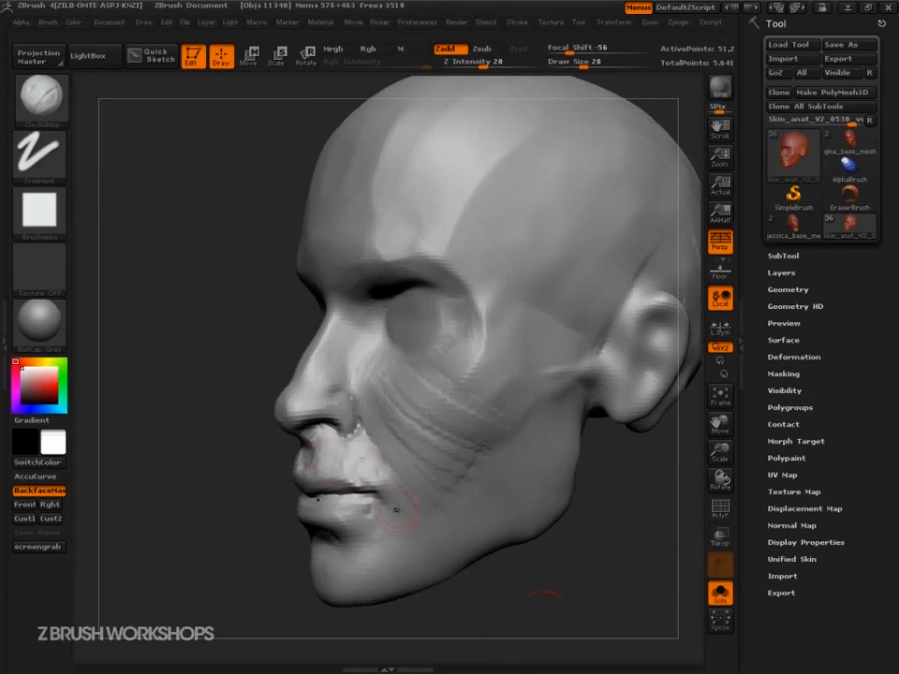
{"action": "key", "text": "s"}
{"action": "left_click_drag", "start_coordinate": [397, 452], "coordinate": [415, 455]}
Smooth the clay strokes on the cheek, outer brow and forehead at draw size 45.
{"action": "mouse_move", "coordinate": [586, 580]}
{"action": "left_mouse_down", "text": "alt"}
{"action": "mouse_move", "coordinate": [514, 505]}
{"action": "mouse_move", "coordinate": [624, 564]}
{"action": "mouse_move", "coordinate": [595, 569]}
{"action": "mouse_move", "coordinate": [592, 558]}
{"action": "mouse_move", "coordinate": [637, 567]}
{"action": "mouse_move", "coordinate": [620, 572]}
{"action": "left_mouse_up", "text": "alt"}
{"action": "key", "text": "s"}
{"action": "mouse_move", "coordinate": [394, 459]}
{"action": "left_mouse_down", "text": "shift"}
{"action": "mouse_move", "coordinate": [382, 469]}
{"action": "mouse_move", "coordinate": [389, 441]}
{"action": "mouse_move", "coordinate": [329, 454]}
{"action": "mouse_move", "coordinate": [327, 381]}
{"action": "mouse_move", "coordinate": [263, 432]}
{"action": "left_mouse_up", "text": "shift"}
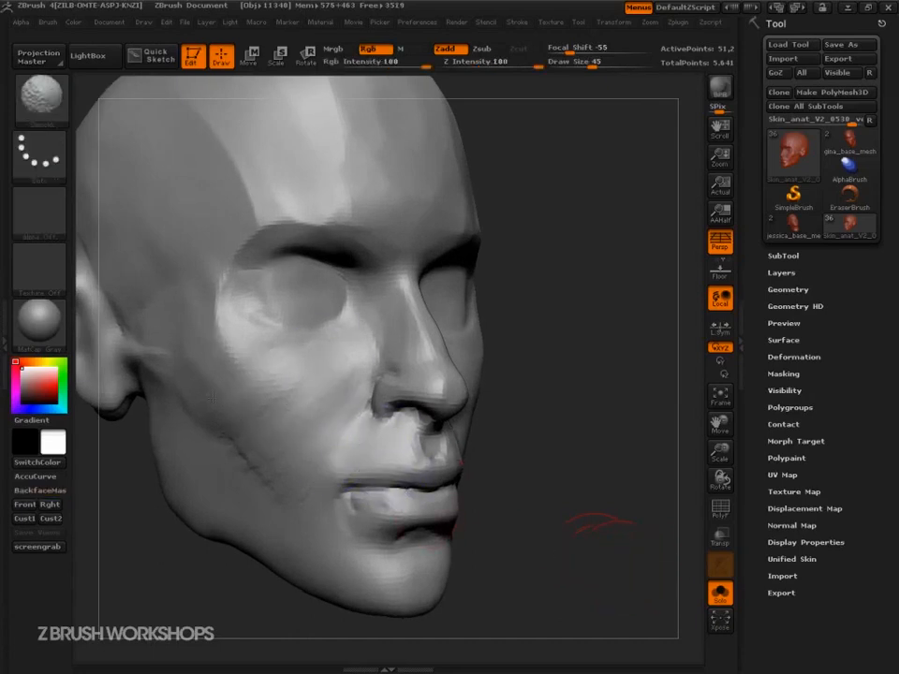
{"action": "left_click_drag", "start_coordinate": [260, 225], "coordinate": [246, 239], "text": "shift"}
{"action": "mouse_move", "coordinate": [253, 176]}
{"action": "left_mouse_down", "text": "shift"}
{"action": "mouse_move", "coordinate": [238, 170]}
{"action": "mouse_move", "coordinate": [359, 218]}
{"action": "mouse_move", "coordinate": [335, 147]}
{"action": "mouse_move", "coordinate": [352, 167]}
{"action": "left_mouse_up", "text": "shift"}
{"action": "mouse_move", "coordinate": [339, 327]}
{"action": "left_mouse_down", "text": "shift"}
{"action": "mouse_move", "coordinate": [291, 261]}
{"action": "mouse_move", "coordinate": [216, 409]}
{"action": "left_mouse_up", "text": "shift"}
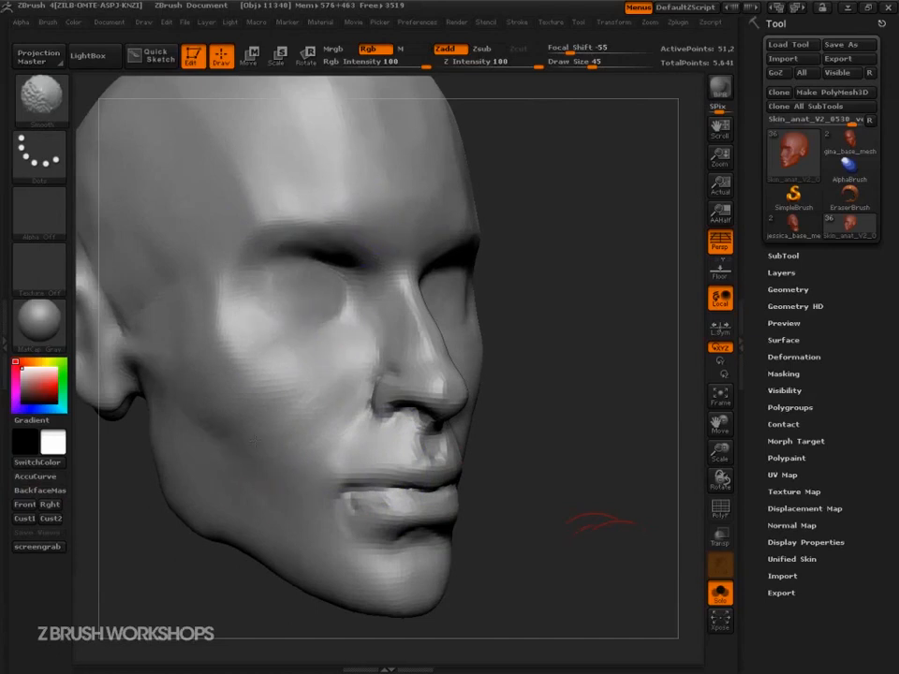
Refine and smooth the lips, mouth corners and upper lip area at draw size 20.
{"action": "key", "text": "s"}
{"action": "left_click_drag", "start_coordinate": [259, 486], "coordinate": [281, 476]}
{"action": "key", "text": "2"}
{"action": "key", "text": "s"}
{"action": "mouse_move", "coordinate": [532, 492]}
{"action": "left_mouse_down"}
{"action": "mouse_move", "coordinate": [594, 544]}
{"action": "mouse_move", "coordinate": [650, 525]}
{"action": "left_mouse_up"}
{"action": "key", "text": "s"}
{"action": "left_click_drag", "start_coordinate": [404, 493], "coordinate": [393, 490]}
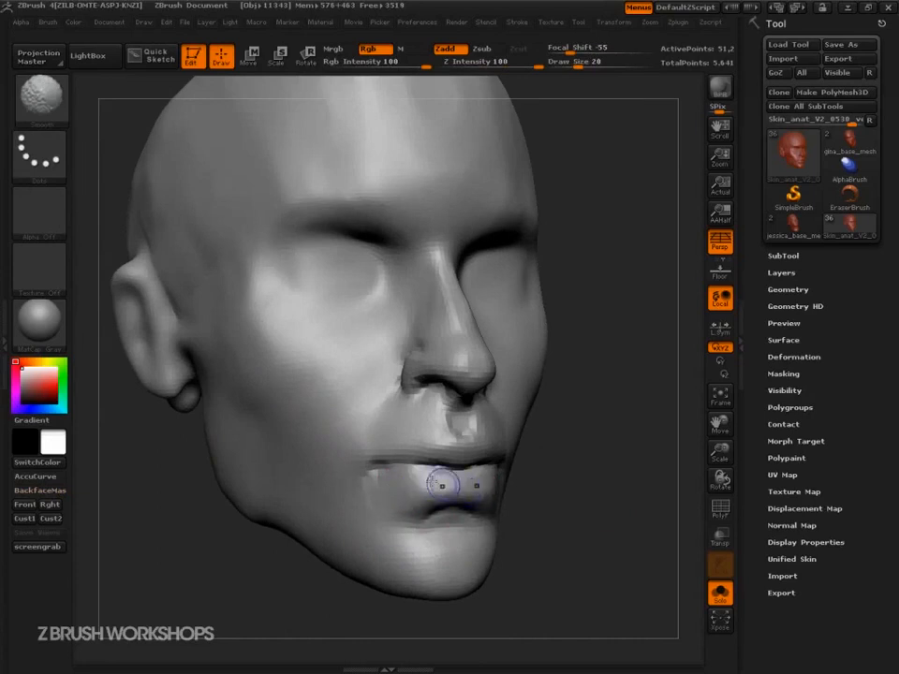
{"action": "mouse_move", "coordinate": [606, 488]}
{"action": "left_mouse_down"}
{"action": "mouse_move", "coordinate": [529, 480]}
{"action": "mouse_move", "coordinate": [532, 466]}
{"action": "left_mouse_up"}
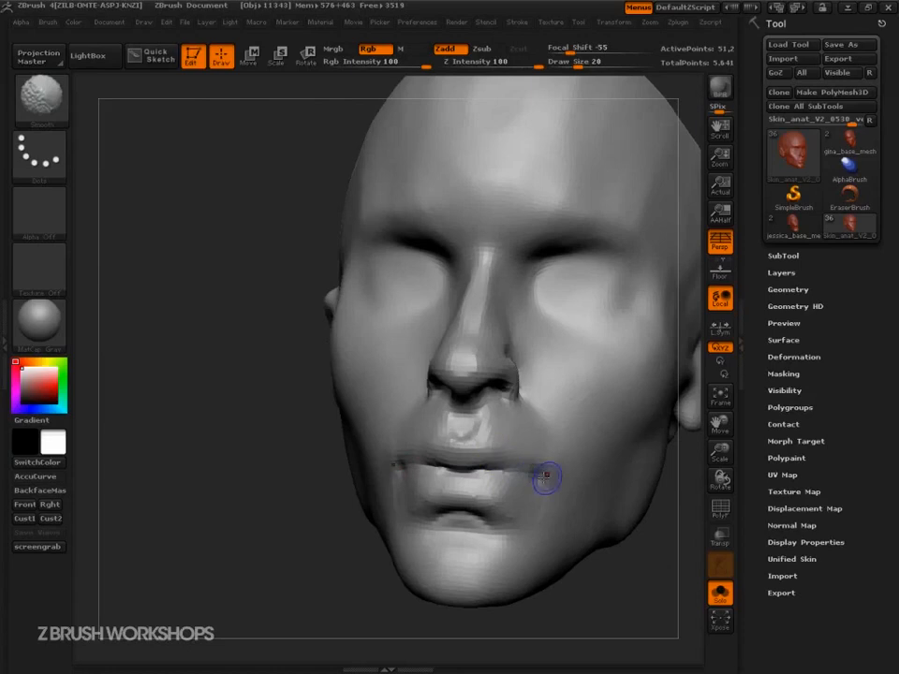
{"action": "mouse_move", "coordinate": [476, 449]}
{"action": "left_mouse_down", "text": "shift"}
{"action": "mouse_move", "coordinate": [450, 448]}
{"action": "mouse_move", "coordinate": [499, 467]}
{"action": "left_mouse_up", "text": "shift"}
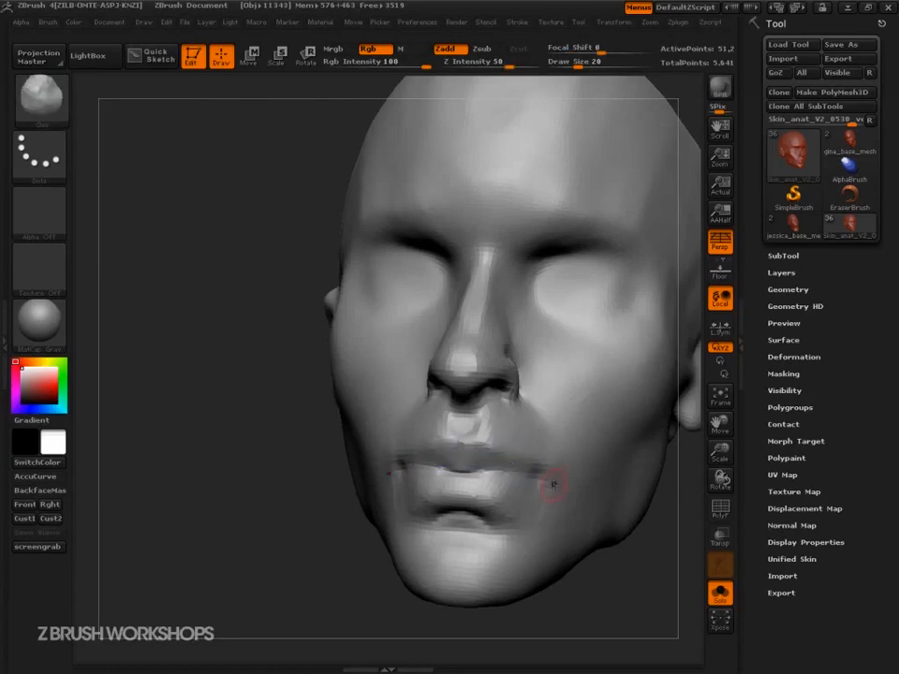
Carve the lip contours and mouth corners with the Dam_Standard brush at draw size 42.
{"action": "key", "text": "b"}
{"action": "key", "text": "d"}
{"action": "key", "text": "s"}
{"action": "mouse_move", "coordinate": [598, 521]}
{"action": "left_mouse_down"}
{"action": "mouse_move", "coordinate": [622, 551]}
{"action": "mouse_move", "coordinate": [598, 549]}
{"action": "left_mouse_up"}
{"action": "key", "text": "s"}
{"action": "left_click_drag", "start_coordinate": [478, 469], "coordinate": [430, 469]}
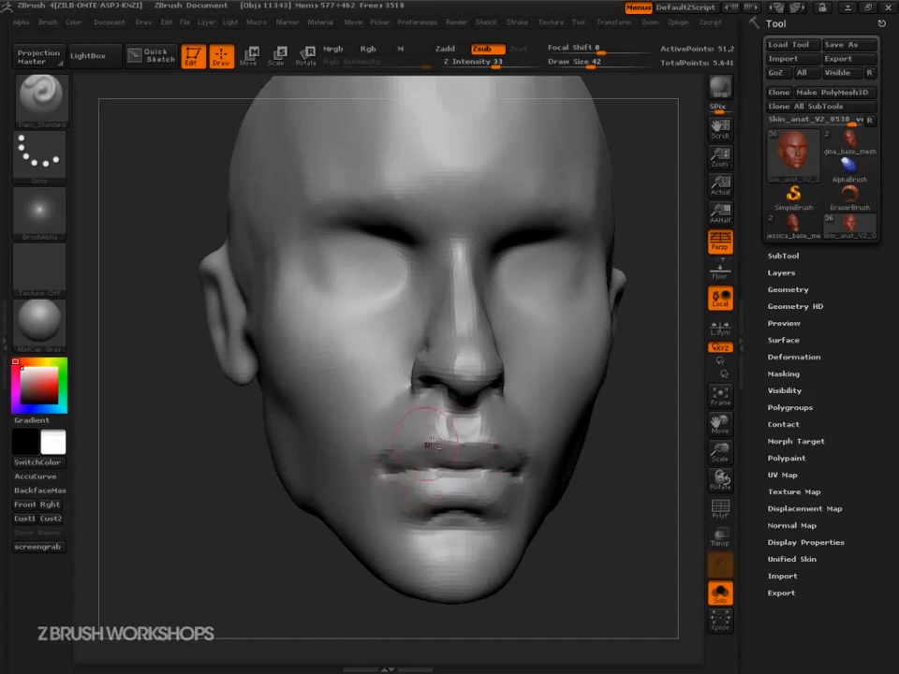
{"action": "left_click_drag", "start_coordinate": [623, 539], "coordinate": [647, 570], "text": "alt"}
{"action": "mouse_move", "coordinate": [647, 571]}
{"action": "left_mouse_down"}
{"action": "mouse_move", "coordinate": [645, 546]}
{"action": "mouse_move", "coordinate": [616, 566]}
{"action": "mouse_move", "coordinate": [648, 594]}
{"action": "mouse_move", "coordinate": [562, 622]}
{"action": "left_mouse_up"}
{"action": "key", "text": "s"}
{"action": "left_click", "coordinate": [633, 580]}
{"action": "key", "text": "s"}
{"action": "left_click_drag", "start_coordinate": [623, 606], "coordinate": [634, 606]}
{"action": "key", "text": "b"}
{"action": "key", "text": "c"}
{"action": "key", "text": "l"}
{"action": "key", "text": "s"}
{"action": "left_click", "coordinate": [534, 531]}
Fill out the hollow of the lower cheek and jaw side with the Inflat brush, raising the draw size from 72 to 88.
{"action": "key", "text": "b"}
{"action": "key", "text": "i"}
{"action": "key", "text": "n"}
{"action": "key", "text": "s"}
{"action": "left_click", "coordinate": [540, 551]}
{"action": "mouse_move", "coordinate": [578, 551]}
{"action": "left_mouse_down", "text": "alt"}
{"action": "mouse_move", "coordinate": [597, 539]}
{"action": "mouse_move", "coordinate": [605, 545]}
{"action": "mouse_move", "coordinate": [585, 548]}
{"action": "mouse_move", "coordinate": [605, 563]}
{"action": "left_mouse_up", "text": "alt"}
{"action": "key", "text": "s"}
{"action": "key", "text": "s"}
{"action": "left_click_drag", "start_coordinate": [504, 505], "coordinate": [488, 505]}
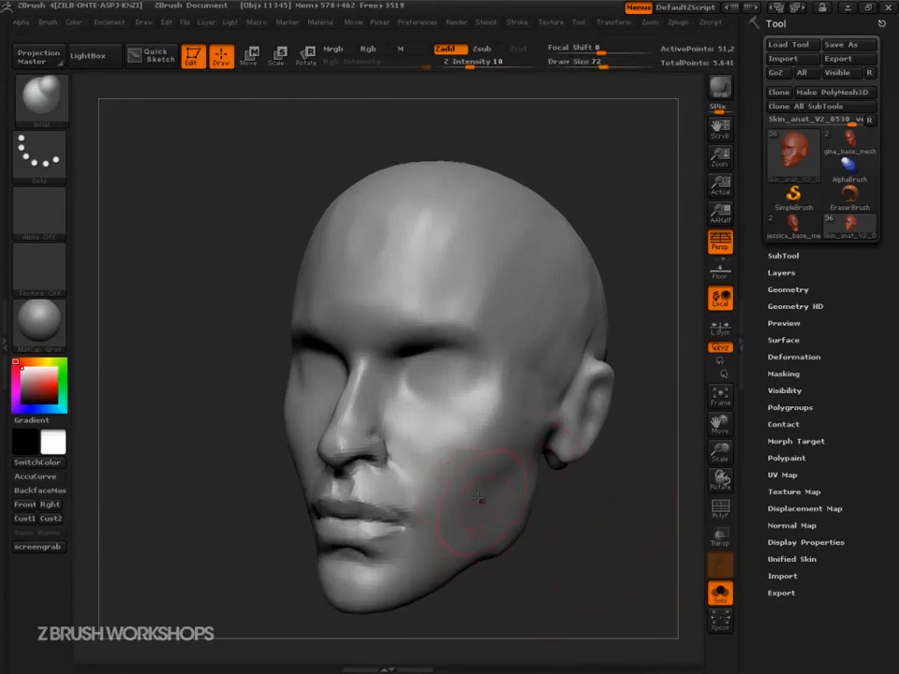
{"action": "key", "text": "s"}
{"action": "left_click_drag", "start_coordinate": [438, 465], "coordinate": [454, 465]}
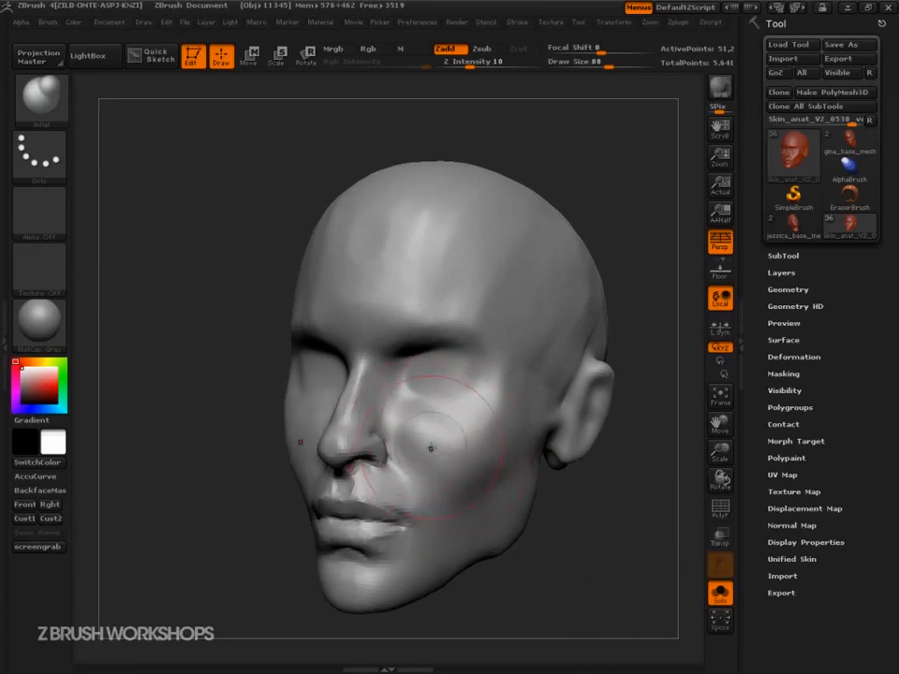
Flatten the front cheek plane below the eye with the TrimDynamic brush at draw size 88.
{"action": "key", "text": "b"}
{"action": "key", "text": "t"}
{"action": "key", "text": "d"}
{"action": "mouse_move", "coordinate": [418, 429]}
{"action": "left_mouse_down"}
{"action": "mouse_move", "coordinate": [423, 437]}
{"action": "mouse_move", "coordinate": [431, 425]}
{"action": "left_mouse_up"}
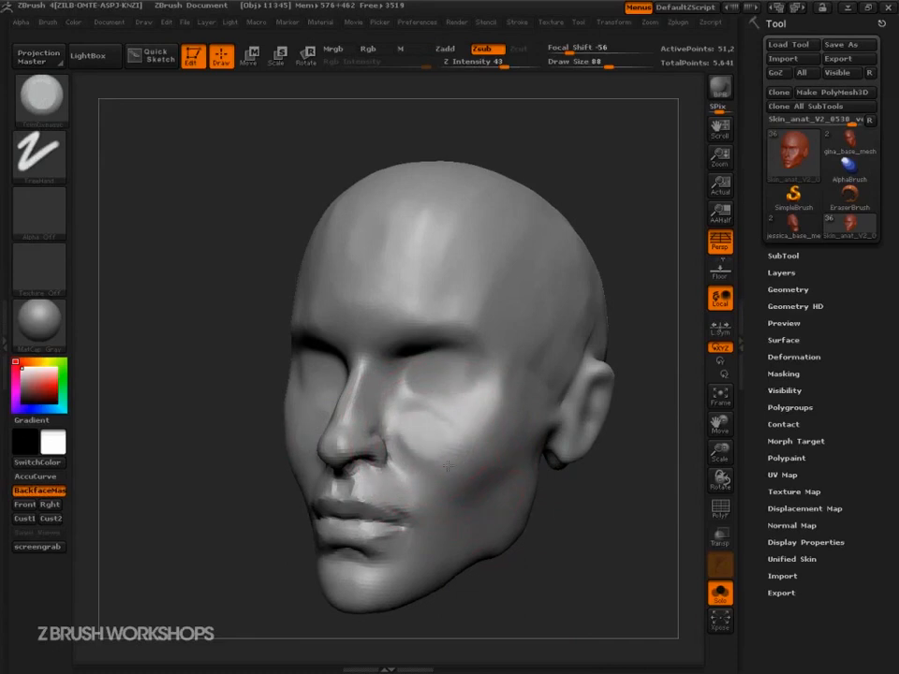
Reshape the jawline and jaw angle in side view with the Move brush at draw size 88.
{"action": "left_click_drag", "start_coordinate": [551, 559], "coordinate": [425, 539]}
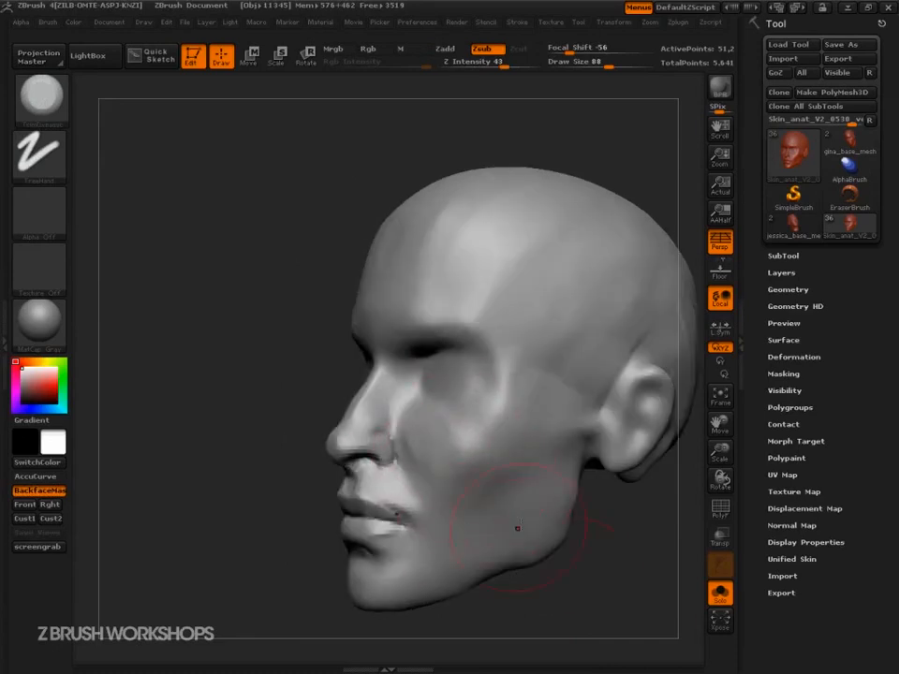
{"action": "left_click_drag", "start_coordinate": [589, 568], "coordinate": [594, 534]}
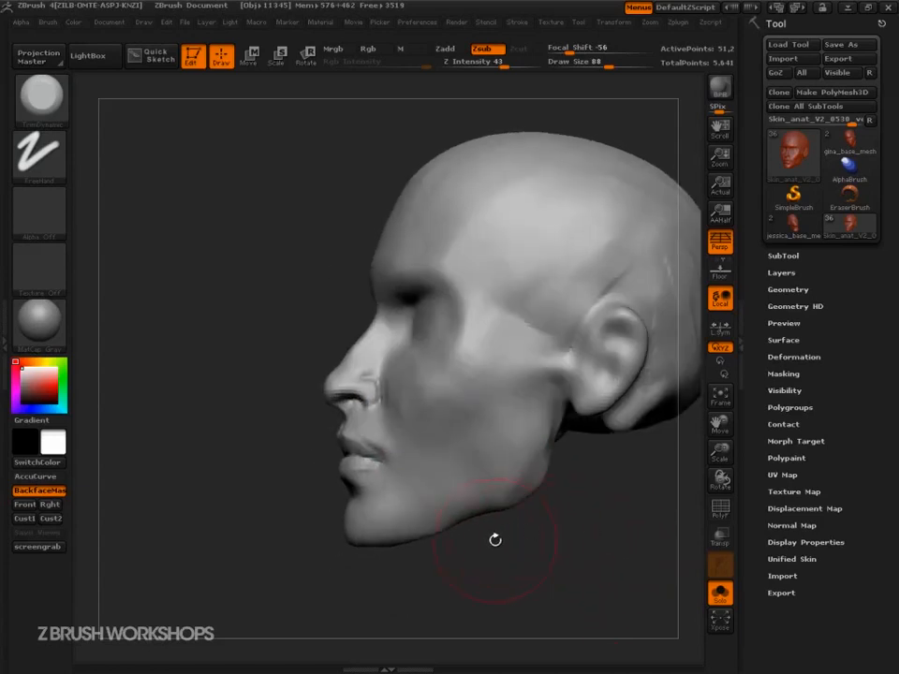
{"action": "key", "text": "b"}
{"action": "key", "text": "m"}
{"action": "key", "text": "v"}
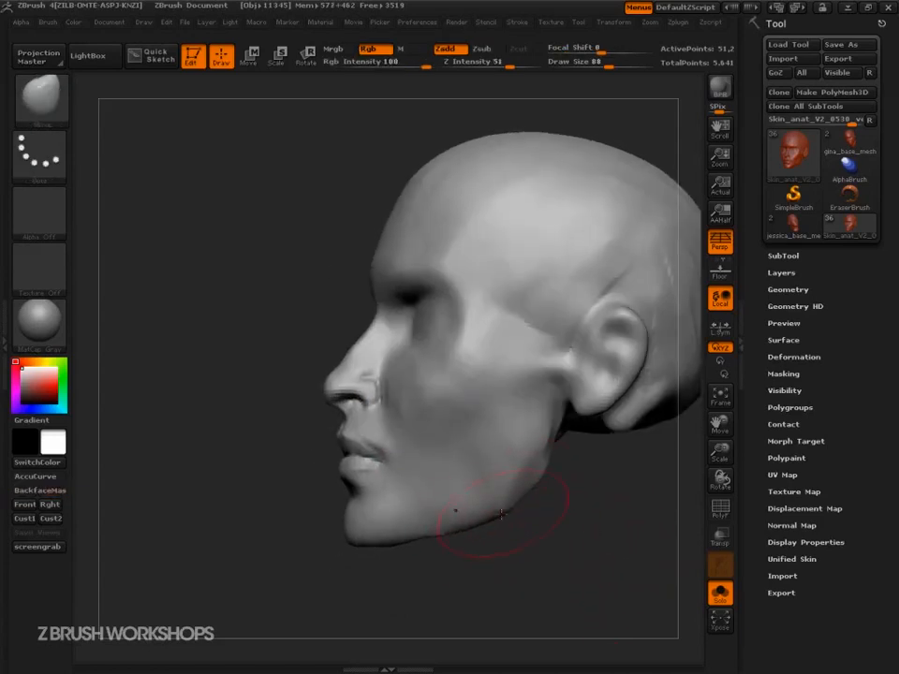
{"action": "left_click_drag", "start_coordinate": [523, 536], "coordinate": [567, 580]}
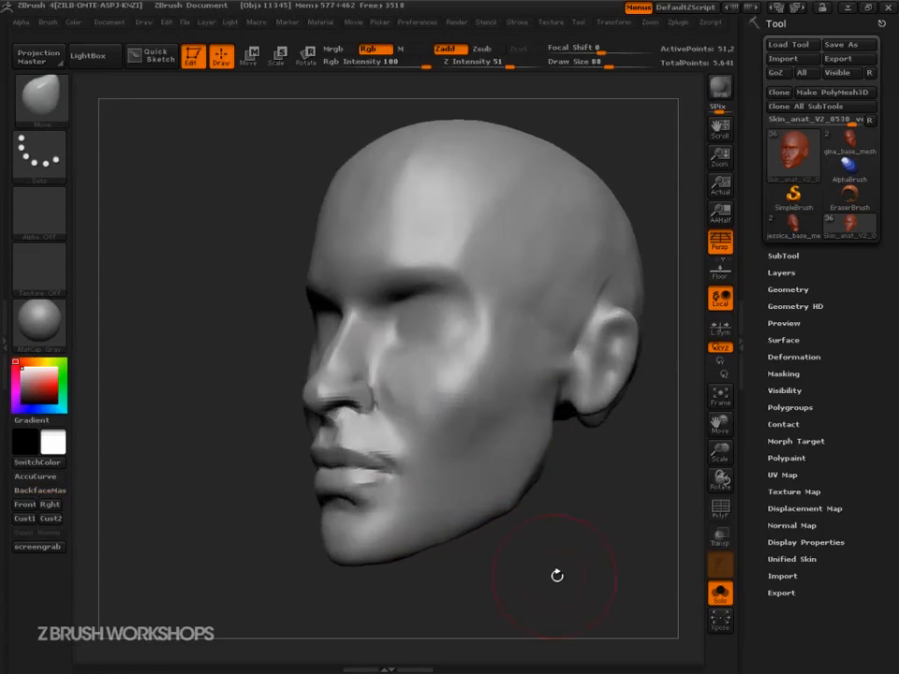
{"action": "mouse_move", "coordinate": [534, 469]}
{"action": "left_mouse_down"}
{"action": "mouse_move", "coordinate": [596, 502]}
{"action": "mouse_move", "coordinate": [543, 532]}
{"action": "left_mouse_up"}
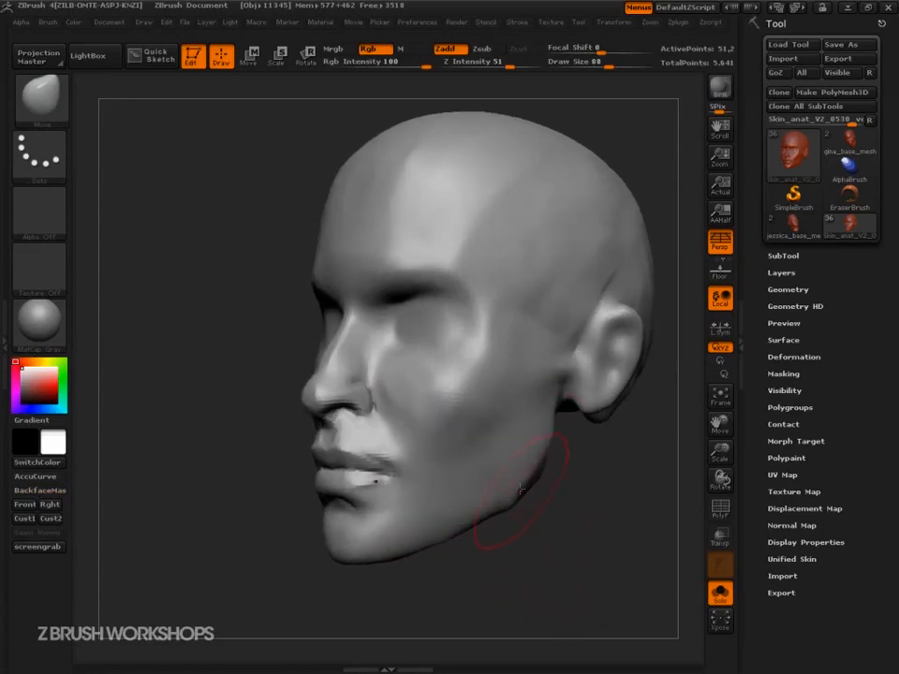
Flatten the side and lower edge of the jaw with the TrimDynamic brush at draw size 88.
{"action": "key", "text": "b"}
{"action": "key", "text": "t"}
{"action": "key", "text": "d"}
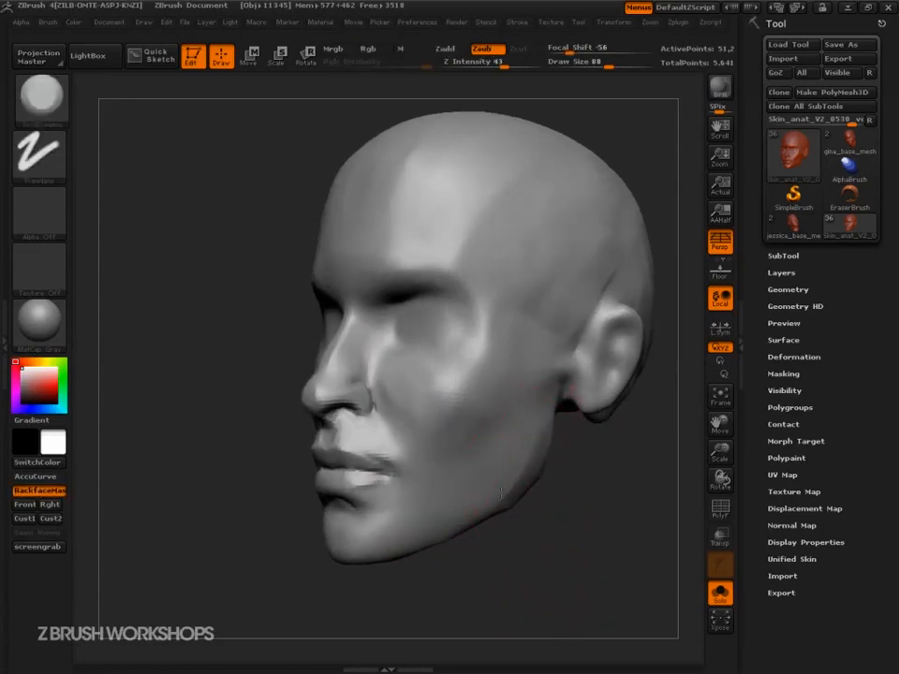
{"action": "left_click_drag", "start_coordinate": [575, 520], "coordinate": [510, 476]}
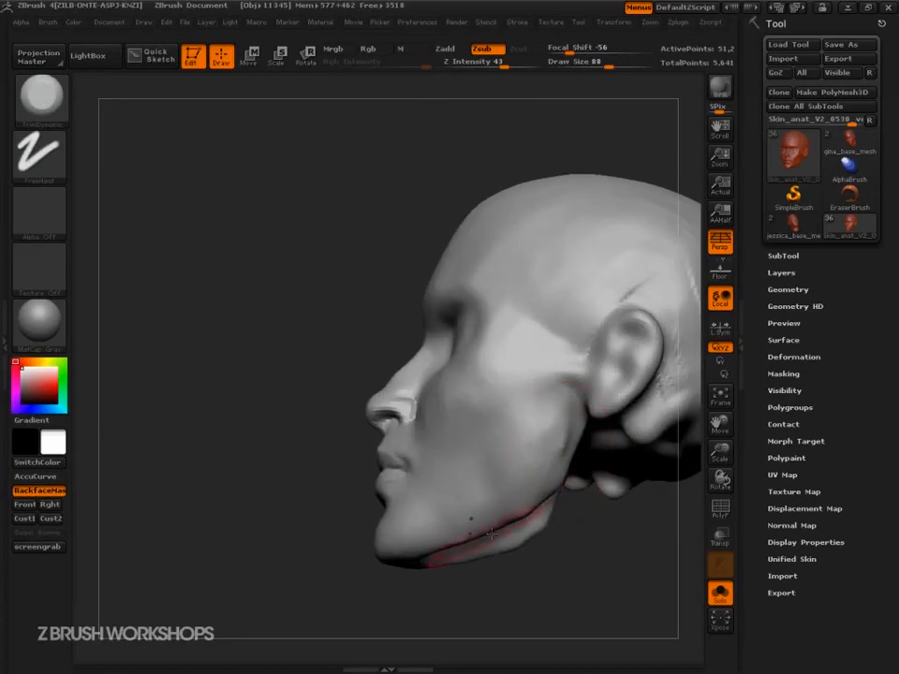
Trim the transition from the side of the nose into the inner cheek at draw size 33 and smooth it.
{"action": "mouse_move", "coordinate": [520, 577]}
{"action": "left_mouse_down"}
{"action": "mouse_move", "coordinate": [599, 601]}
{"action": "mouse_move", "coordinate": [618, 562]}
{"action": "mouse_move", "coordinate": [581, 574]}
{"action": "mouse_move", "coordinate": [580, 560]}
{"action": "mouse_move", "coordinate": [604, 582]}
{"action": "mouse_move", "coordinate": [588, 576]}
{"action": "left_mouse_up"}
{"action": "key", "text": "s"}
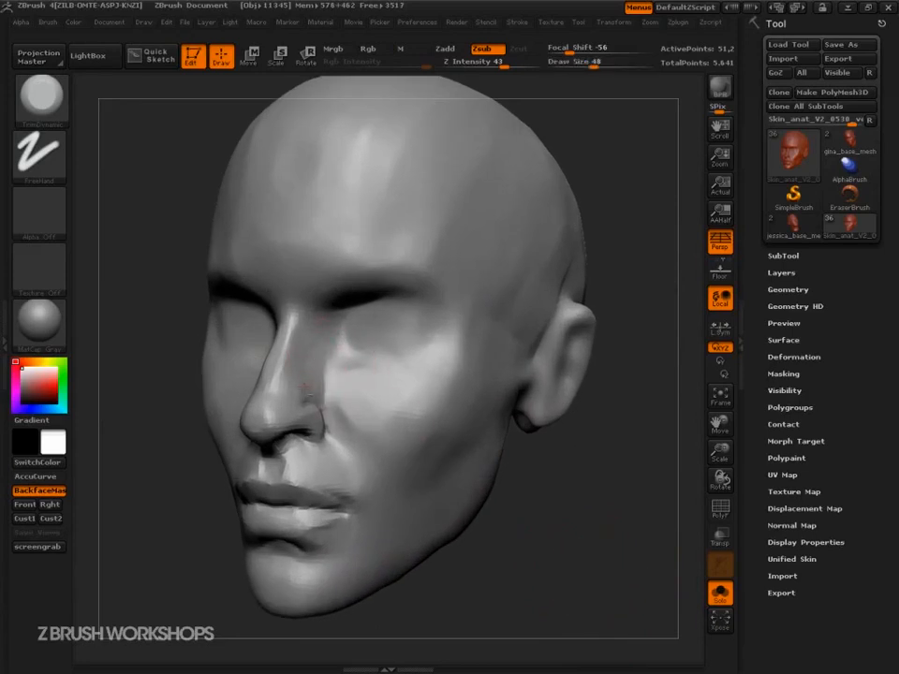
{"action": "key", "text": "["}
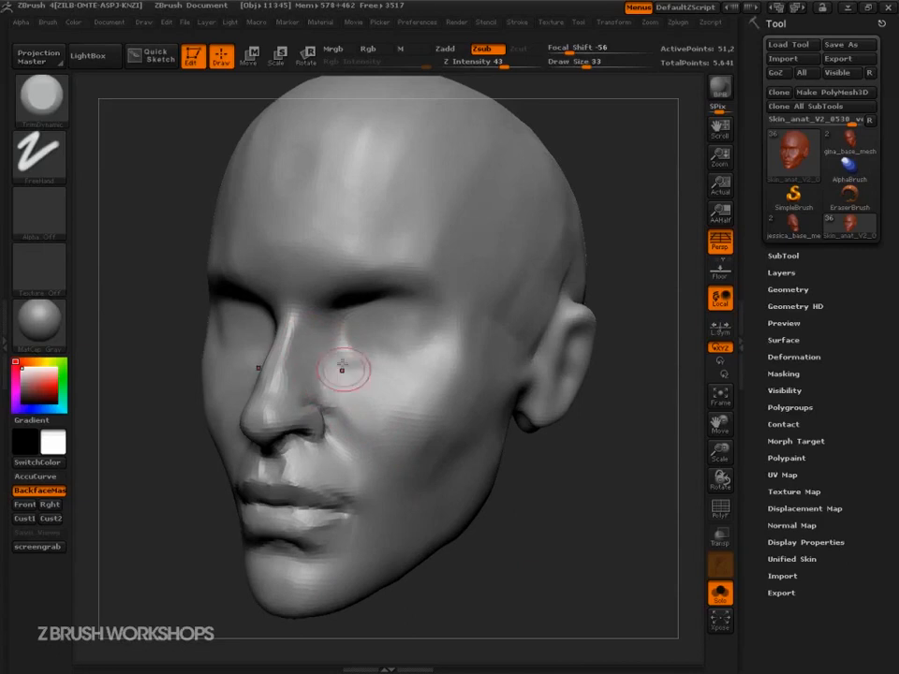
{"action": "mouse_move", "coordinate": [323, 381]}
{"action": "left_mouse_down", "text": "shift"}
{"action": "mouse_move", "coordinate": [325, 355]}
{"action": "mouse_move", "coordinate": [331, 392]}
{"action": "left_mouse_up", "text": "shift"}
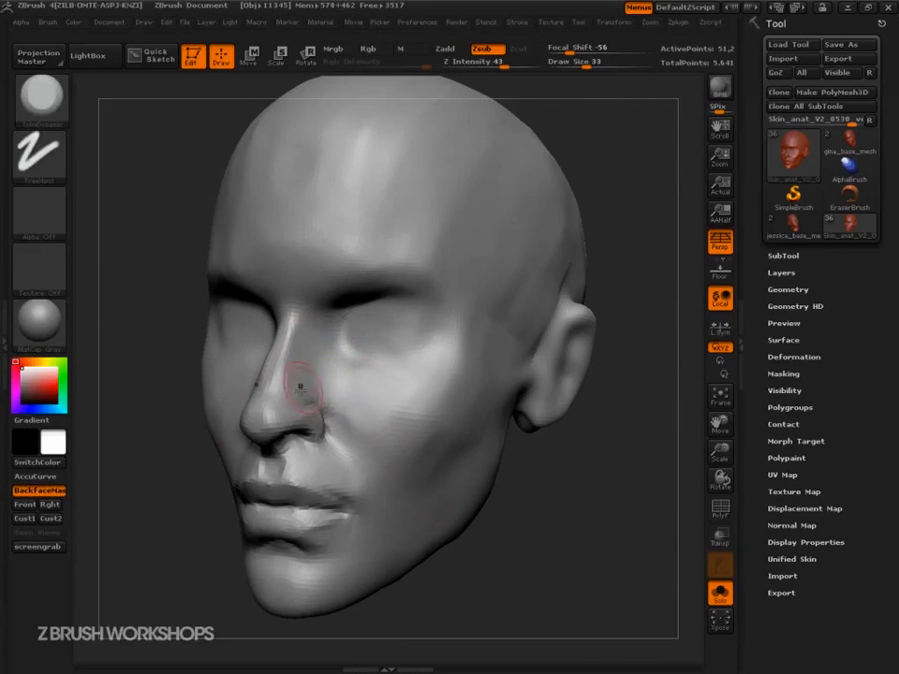
Raise the draw size to 115, smooth the upper cheek and trim the broad plane toward the jaw.
{"action": "mouse_move", "coordinate": [534, 583]}
{"action": "left_mouse_down"}
{"action": "mouse_move", "coordinate": [608, 566]}
{"action": "mouse_move", "coordinate": [555, 551]}
{"action": "mouse_move", "coordinate": [566, 563]}
{"action": "mouse_move", "coordinate": [616, 562]}
{"action": "mouse_move", "coordinate": [586, 534]}
{"action": "left_mouse_up"}
{"action": "key", "text": "s"}
{"action": "left_click", "coordinate": [619, 563]}
{"action": "mouse_move", "coordinate": [408, 356]}
{"action": "left_mouse_down", "text": "shift"}
{"action": "mouse_move", "coordinate": [460, 402]}
{"action": "mouse_move", "coordinate": [432, 394]}
{"action": "left_mouse_up", "text": "shift"}
{"action": "left_click_drag", "start_coordinate": [486, 458], "coordinate": [518, 507]}
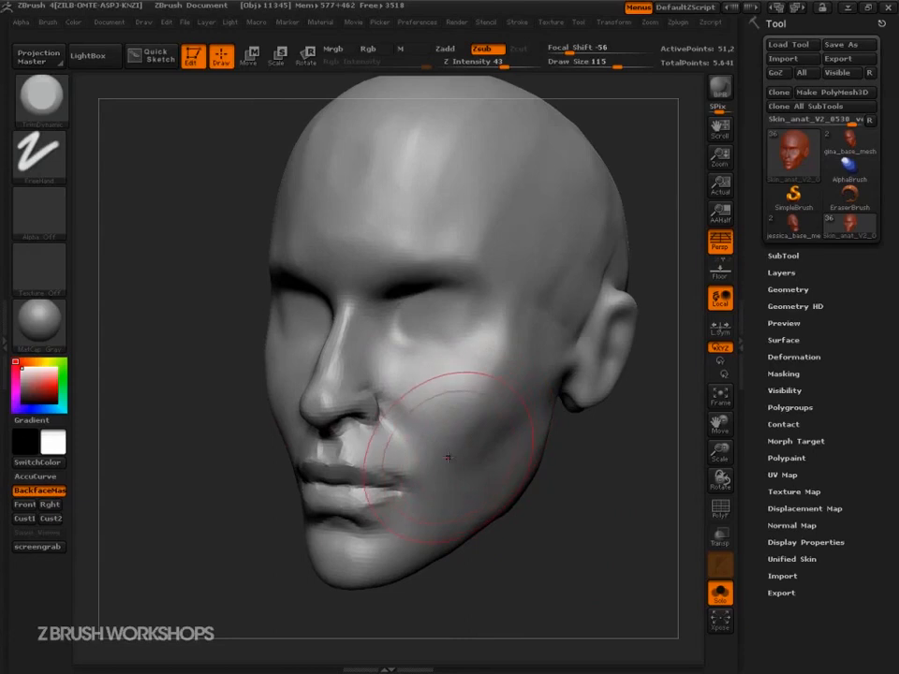
Build up the cheek below the cheekbone toward the mouth corner with ClayBuildup at draw size 67.
{"action": "key", "text": "2"}
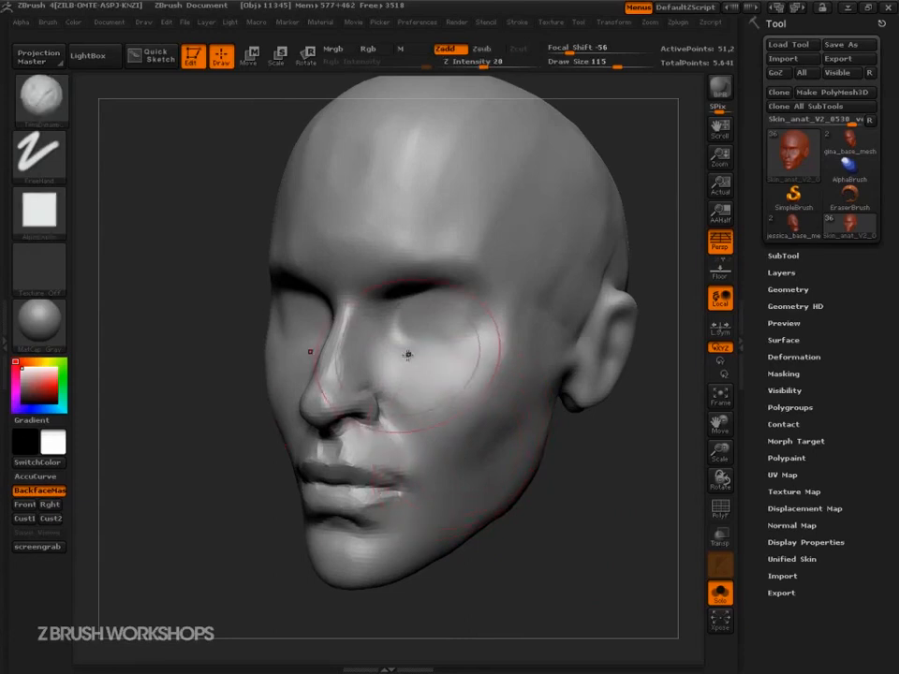
{"action": "key", "text": "s"}
{"action": "left_click", "coordinate": [475, 403]}
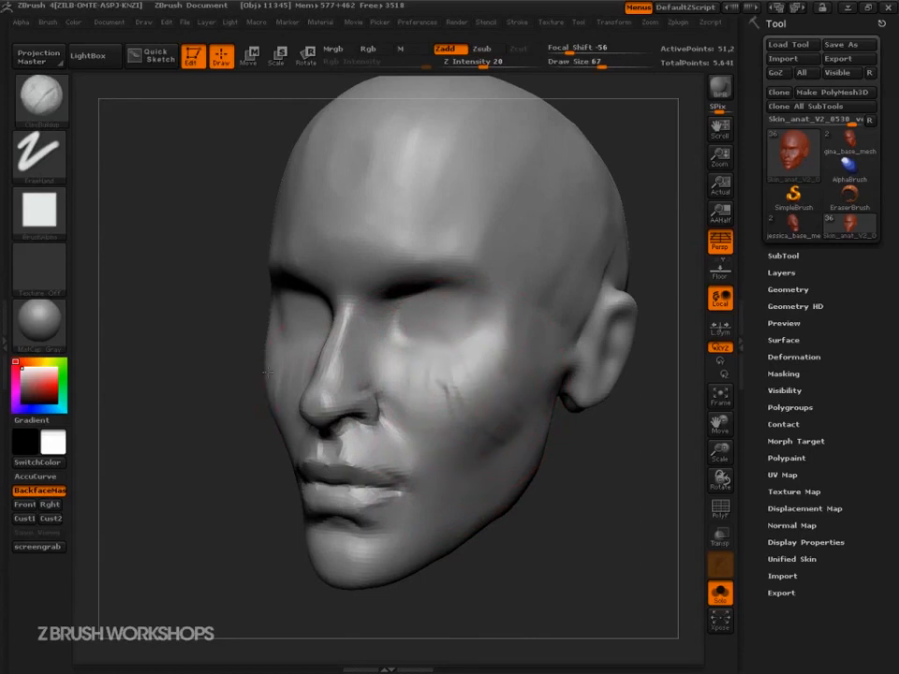
{"action": "mouse_move", "coordinate": [493, 432]}
{"action": "left_mouse_down"}
{"action": "mouse_move", "coordinate": [406, 397]}
{"action": "mouse_move", "coordinate": [448, 376]}
{"action": "mouse_move", "coordinate": [425, 360]}
{"action": "mouse_move", "coordinate": [464, 382]}
{"action": "mouse_move", "coordinate": [435, 412]}
{"action": "left_mouse_up"}
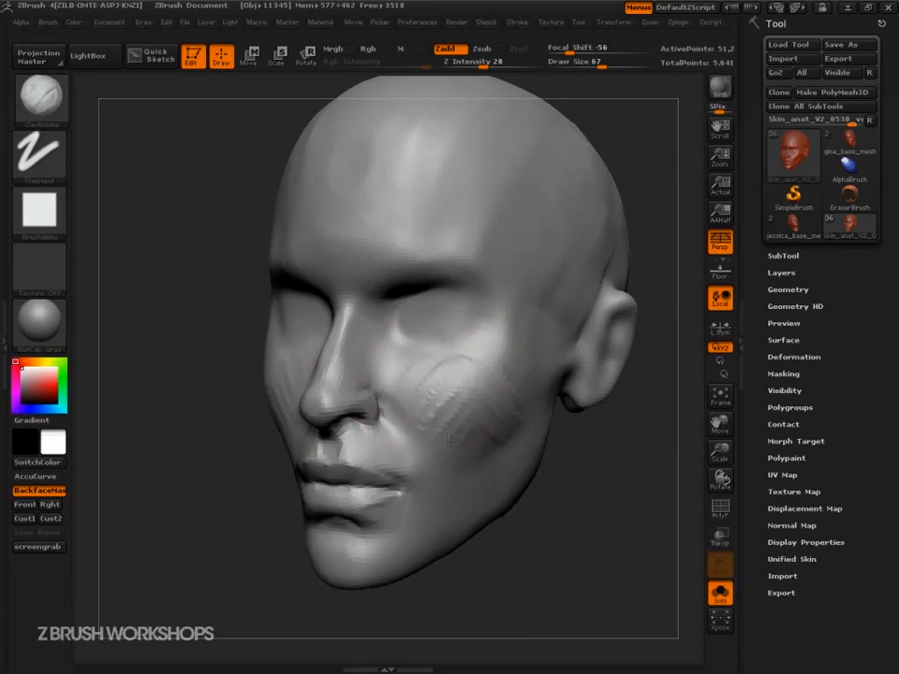
{"action": "mouse_move", "coordinate": [465, 467]}
{"action": "left_mouse_down"}
{"action": "mouse_move", "coordinate": [441, 403]}
{"action": "mouse_move", "coordinate": [454, 438]}
{"action": "mouse_move", "coordinate": [462, 429]}
{"action": "mouse_move", "coordinate": [441, 393]}
{"action": "mouse_move", "coordinate": [491, 424]}
{"action": "left_mouse_up"}
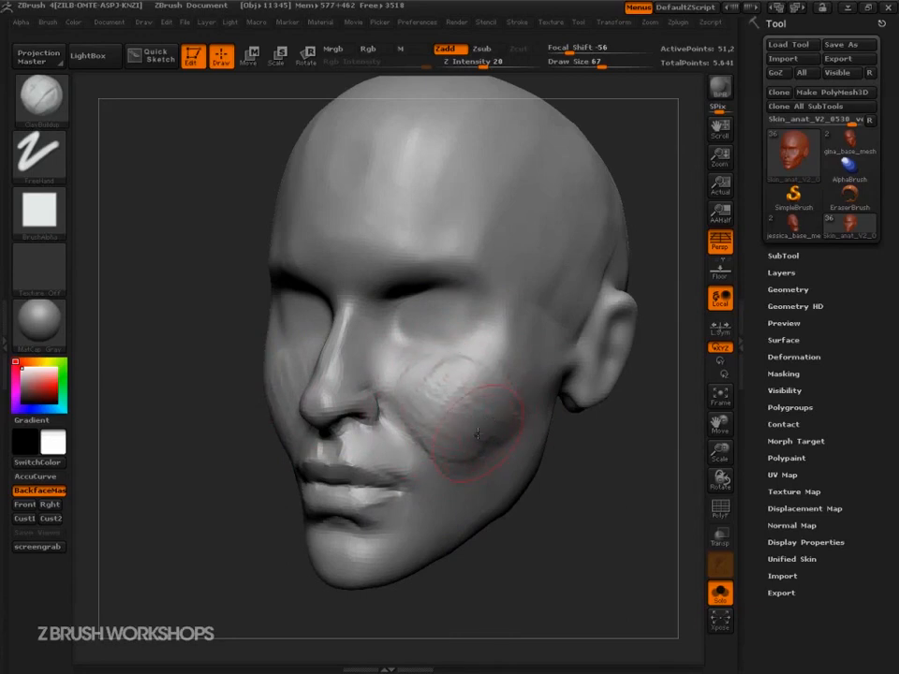
Smooth the built-up cheek and jaw side in side view at draw size 92.
{"action": "key", "text": "s"}
{"action": "left_click_drag", "start_coordinate": [505, 453], "coordinate": [514, 452]}
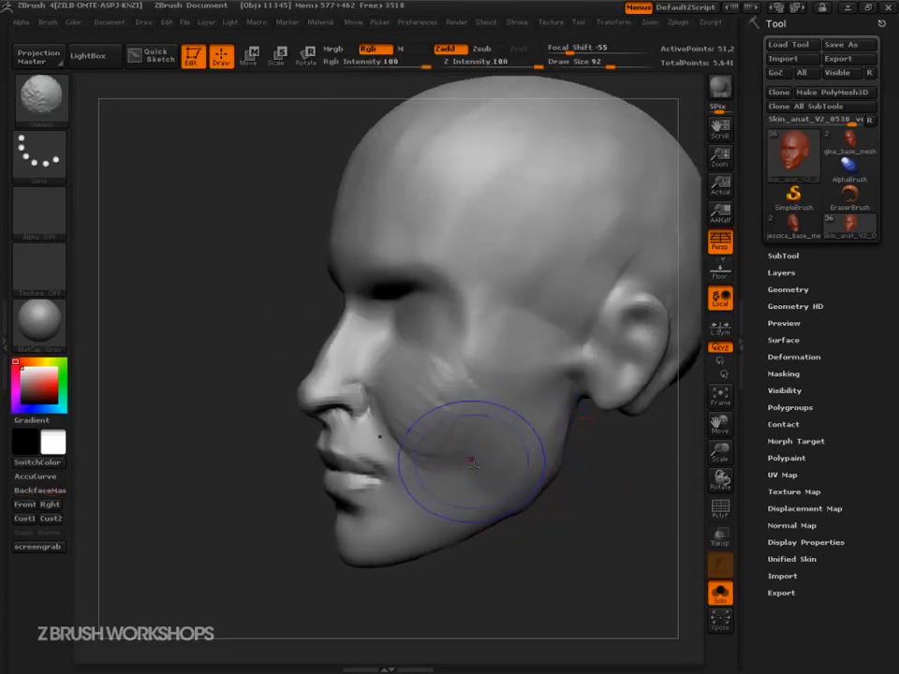
{"action": "left_click_drag", "start_coordinate": [452, 460], "coordinate": [432, 435], "text": "shift"}
{"action": "mouse_move", "coordinate": [412, 386]}
{"action": "left_mouse_down", "text": "shift"}
{"action": "mouse_move", "coordinate": [457, 399]}
{"action": "mouse_move", "coordinate": [492, 436]}
{"action": "left_mouse_up", "text": "shift"}
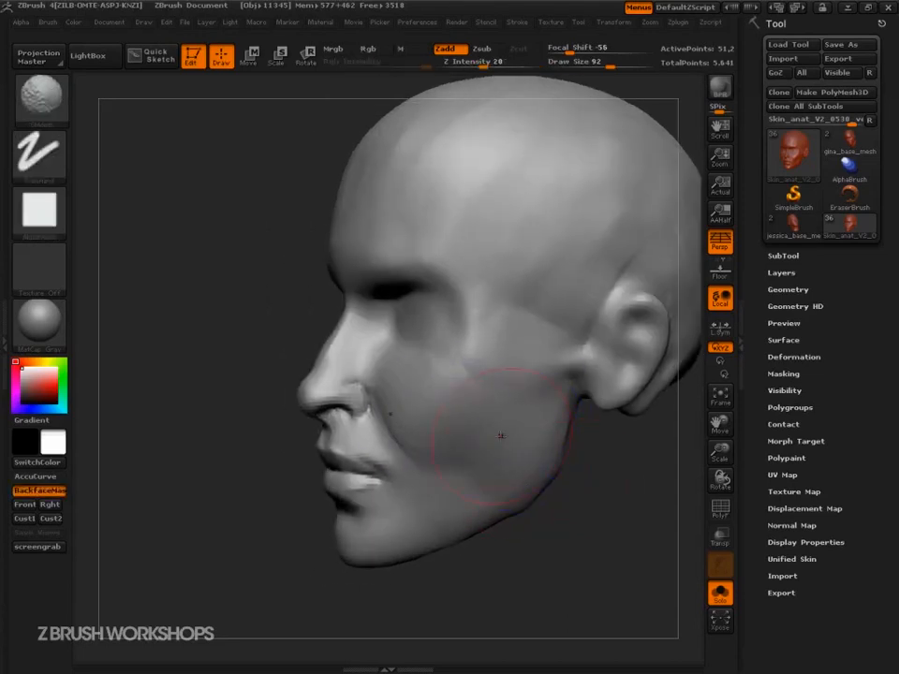
{"action": "mouse_move", "coordinate": [495, 487]}
{"action": "left_mouse_down", "text": "shift"}
{"action": "mouse_move", "coordinate": [459, 468]}
{"action": "mouse_move", "coordinate": [488, 491]}
{"action": "mouse_move", "coordinate": [504, 465]}
{"action": "left_mouse_up", "text": "shift"}
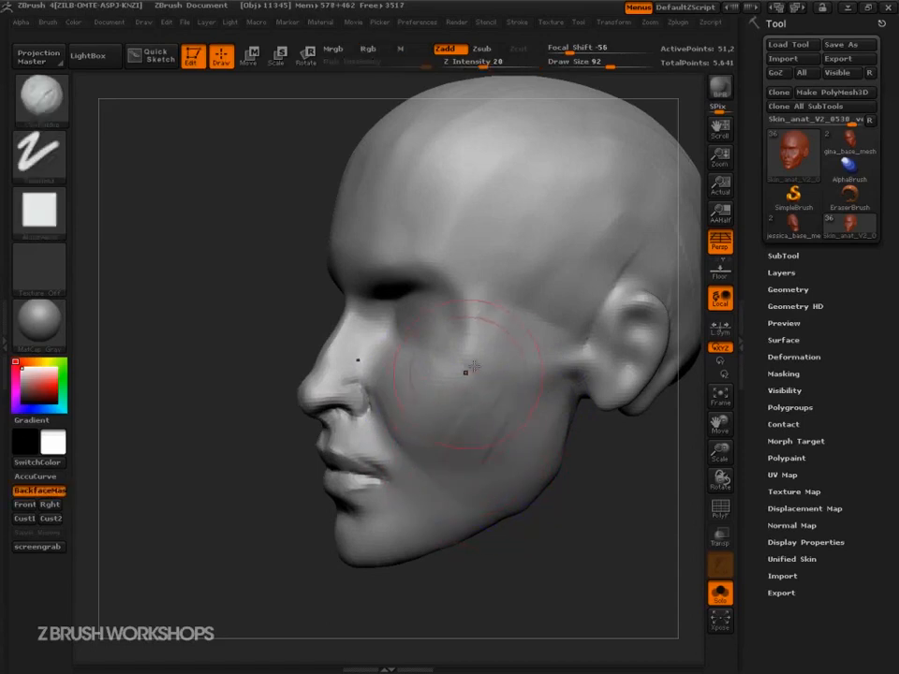
{"action": "left_click_drag", "start_coordinate": [459, 391], "coordinate": [482, 447], "text": "shift"}
Add ClayBuildup strokes beside the mouth corner down toward the chin and smooth them into the cheek.
{"action": "mouse_move", "coordinate": [512, 518]}
{"action": "left_mouse_down", "text": "shift"}
{"action": "mouse_move", "coordinate": [582, 566]}
{"action": "mouse_move", "coordinate": [596, 550]}
{"action": "mouse_move", "coordinate": [598, 561]}
{"action": "mouse_move", "coordinate": [536, 508]}
{"action": "mouse_move", "coordinate": [584, 531]}
{"action": "mouse_move", "coordinate": [580, 499]}
{"action": "mouse_move", "coordinate": [596, 532]}
{"action": "mouse_move", "coordinate": [618, 532]}
{"action": "mouse_move", "coordinate": [642, 548]}
{"action": "mouse_move", "coordinate": [607, 546]}
{"action": "left_mouse_up", "text": "shift"}
{"action": "key", "text": "s"}
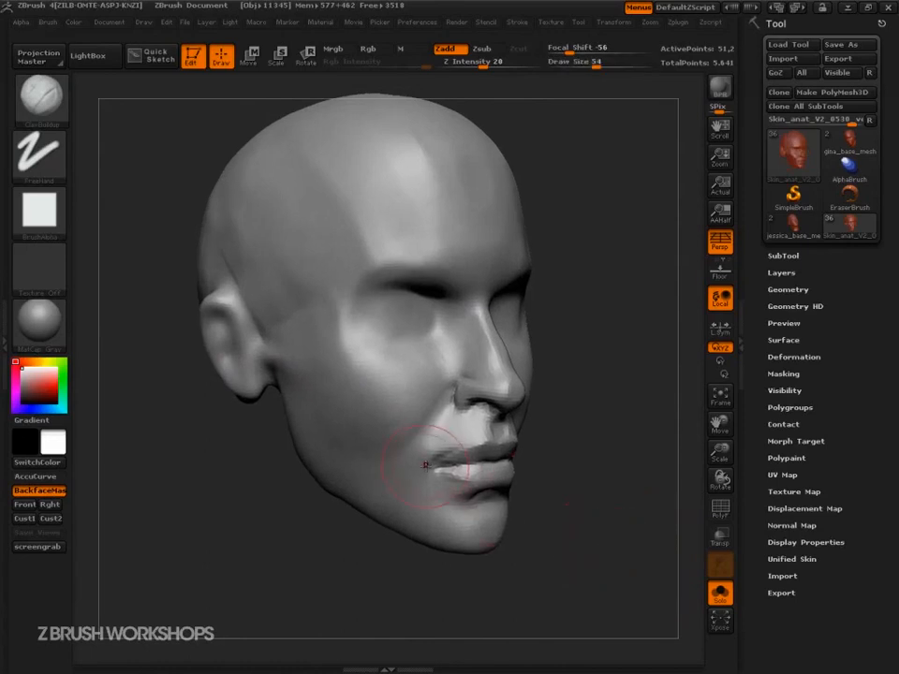
{"action": "key", "text": "s"}
{"action": "left_click_drag", "start_coordinate": [411, 418], "coordinate": [401, 419]}
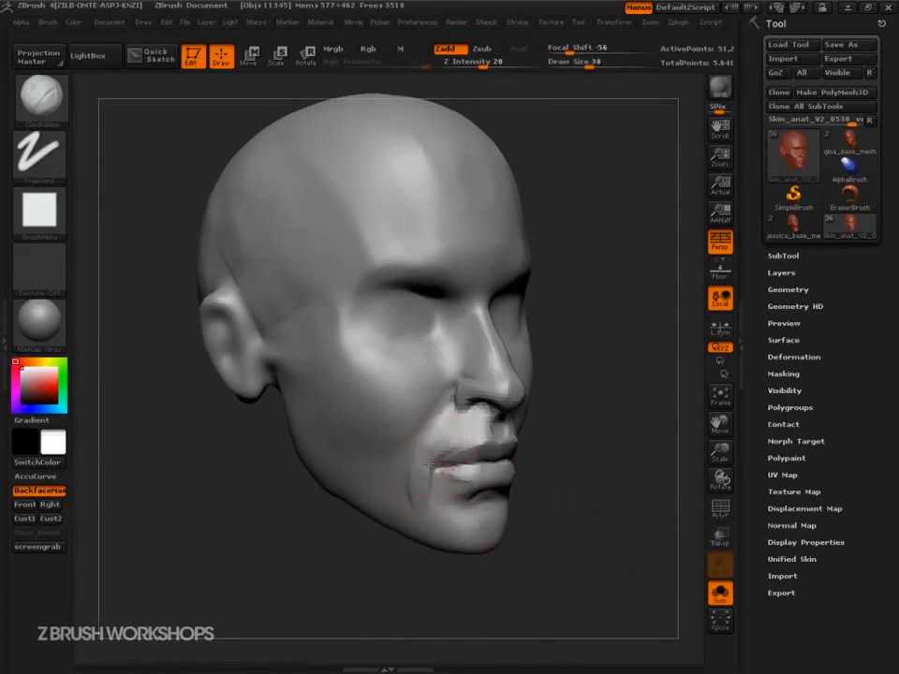
{"action": "mouse_move", "coordinate": [423, 509]}
{"action": "left_mouse_down", "text": "shift"}
{"action": "mouse_move", "coordinate": [413, 488]}
{"action": "mouse_move", "coordinate": [434, 460]}
{"action": "left_mouse_up", "text": "shift"}
{"action": "mouse_move", "coordinate": [543, 478]}
{"action": "left_mouse_down"}
{"action": "mouse_move", "coordinate": [576, 467]}
{"action": "mouse_move", "coordinate": [600, 506]}
{"action": "mouse_move", "coordinate": [553, 525]}
{"action": "left_mouse_up"}
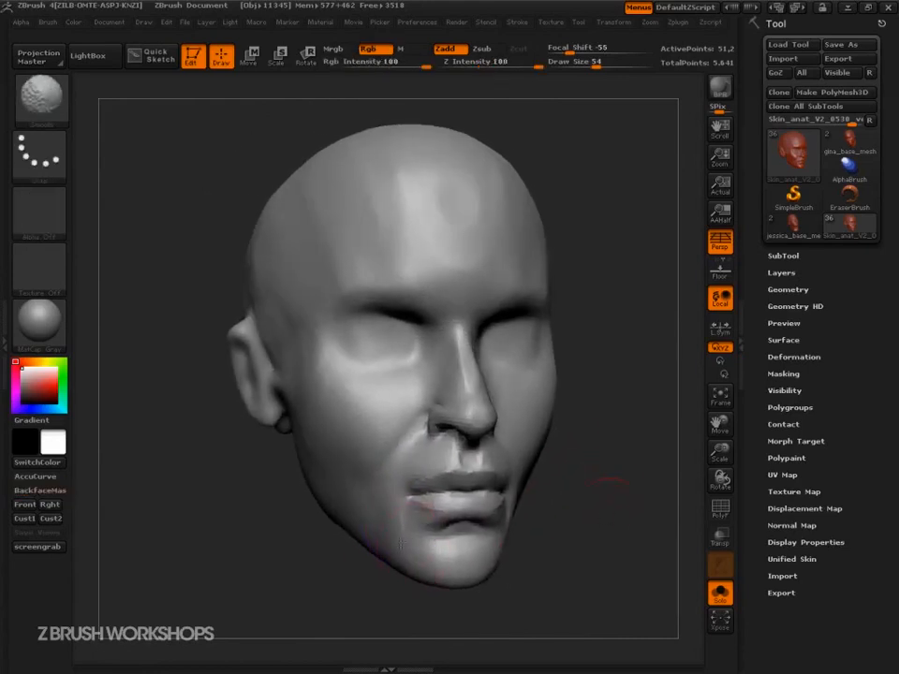
Lower the draw size to 27 and smooth the area around the lower eyelid.
{"action": "key", "text": "s"}
{"action": "mouse_move", "coordinate": [389, 373]}
{"action": "left_mouse_down"}
{"action": "mouse_move", "coordinate": [375, 372]}
{"action": "mouse_move", "coordinate": [375, 329]}
{"action": "mouse_move", "coordinate": [393, 330]}
{"action": "mouse_move", "coordinate": [355, 343]}
{"action": "mouse_move", "coordinate": [397, 347]}
{"action": "mouse_move", "coordinate": [391, 343]}
{"action": "left_mouse_up"}
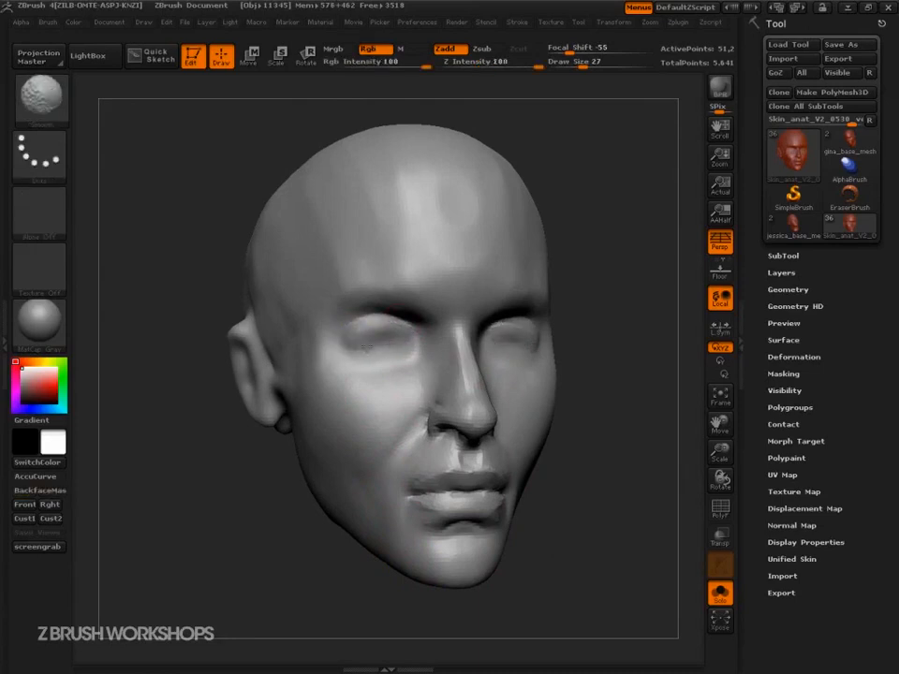
{"action": "left_click_drag", "start_coordinate": [583, 376], "coordinate": [542, 337], "text": "alt"}
{"action": "mouse_move", "coordinate": [609, 412]}
{"action": "left_mouse_down", "text": "shift"}
{"action": "mouse_move", "coordinate": [549, 438]}
{"action": "mouse_move", "coordinate": [553, 467]}
{"action": "mouse_move", "coordinate": [642, 569]}
{"action": "mouse_move", "coordinate": [618, 514]}
{"action": "mouse_move", "coordinate": [639, 530]}
{"action": "left_mouse_up", "text": "shift"}
Pull the cheekbone slightly outward with the Move brush at draw size 115, working in three-quarter and front views.
{"action": "key", "text": "s"}
{"action": "key", "text": "b"}
{"action": "key", "text": "m"}
{"action": "key", "text": "v"}
{"action": "key", "text": "bracketright"}
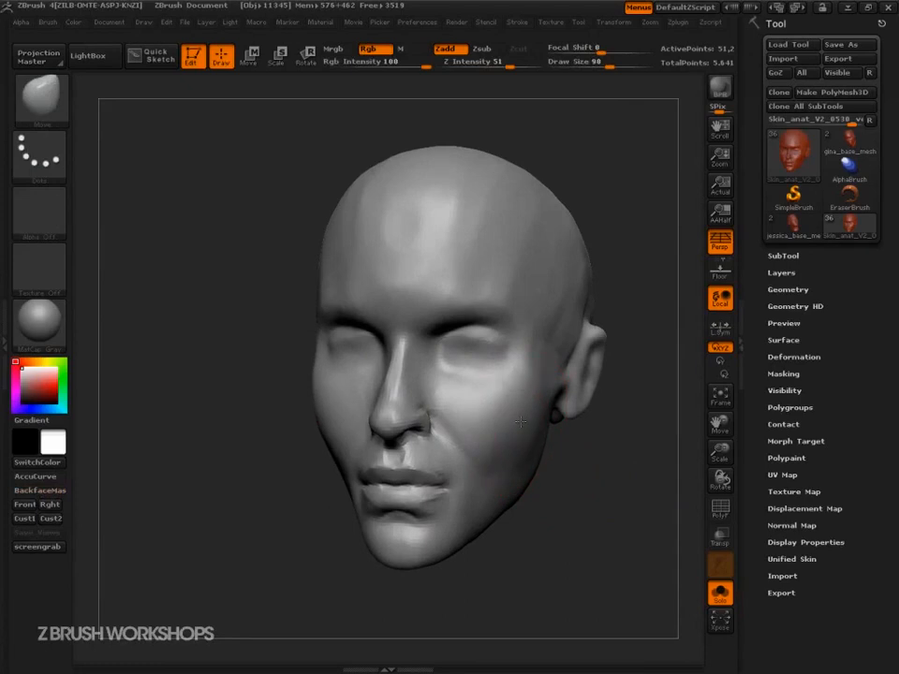
{"action": "key", "text": "s"}
{"action": "left_click_drag", "start_coordinate": [516, 420], "coordinate": [529, 418]}
{"action": "left_click_drag", "start_coordinate": [540, 376], "coordinate": [549, 374]}
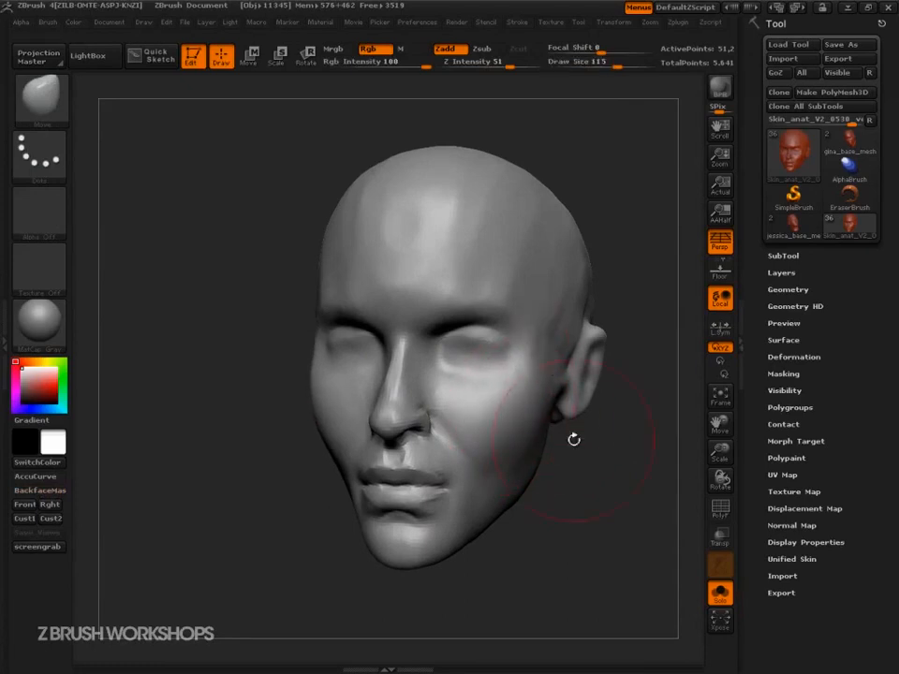
{"action": "left_click_drag", "start_coordinate": [584, 430], "coordinate": [575, 408], "text": "shift"}
{"action": "left_click_drag", "start_coordinate": [539, 366], "coordinate": [546, 365]}
Narrow the chin and lower jaw in front view with the Move brush at draw size 84.
{"action": "key", "text": "bracketleft"}
{"action": "left_click_drag", "start_coordinate": [479, 533], "coordinate": [449, 558]}
{"action": "key", "text": "s"}
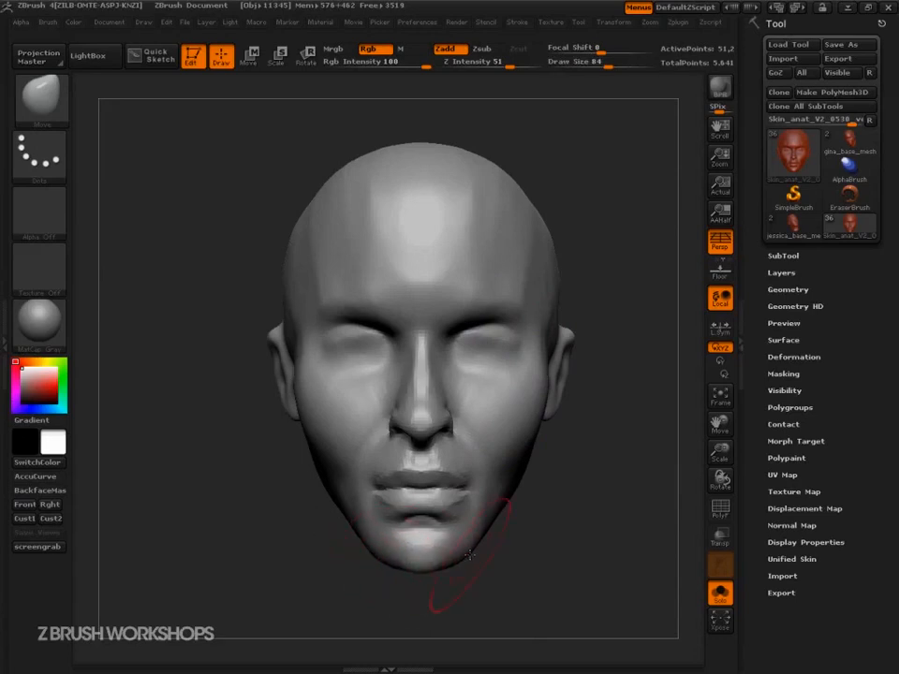
{"action": "mouse_move", "coordinate": [490, 580]}
{"action": "left_mouse_down"}
{"action": "mouse_move", "coordinate": [429, 573]}
{"action": "mouse_move", "coordinate": [445, 559]}
{"action": "left_mouse_up"}
{"action": "mouse_move", "coordinate": [501, 564]}
{"action": "left_mouse_down"}
{"action": "mouse_move", "coordinate": [552, 576]}
{"action": "mouse_move", "coordinate": [552, 564]}
{"action": "mouse_move", "coordinate": [561, 564]}
{"action": "left_mouse_up"}
Carve a crease at the mouth corners with Dam_Standard at draw size 28 and smooth it at draw size 15.
{"action": "key", "text": "s"}
{"action": "mouse_move", "coordinate": [581, 559]}
{"action": "left_mouse_down", "text": "alt"}
{"action": "mouse_move", "coordinate": [607, 553]}
{"action": "mouse_move", "coordinate": [573, 547]}
{"action": "left_mouse_up", "text": "alt"}
{"action": "key", "text": "b"}
{"action": "key", "text": "d"}
{"action": "key", "text": "s"}
{"action": "key", "text": "s"}
{"action": "left_click_drag", "start_coordinate": [574, 546], "coordinate": [579, 590], "text": "alt"}
{"action": "key", "text": "s"}
{"action": "left_click_drag", "start_coordinate": [490, 461], "coordinate": [483, 462]}
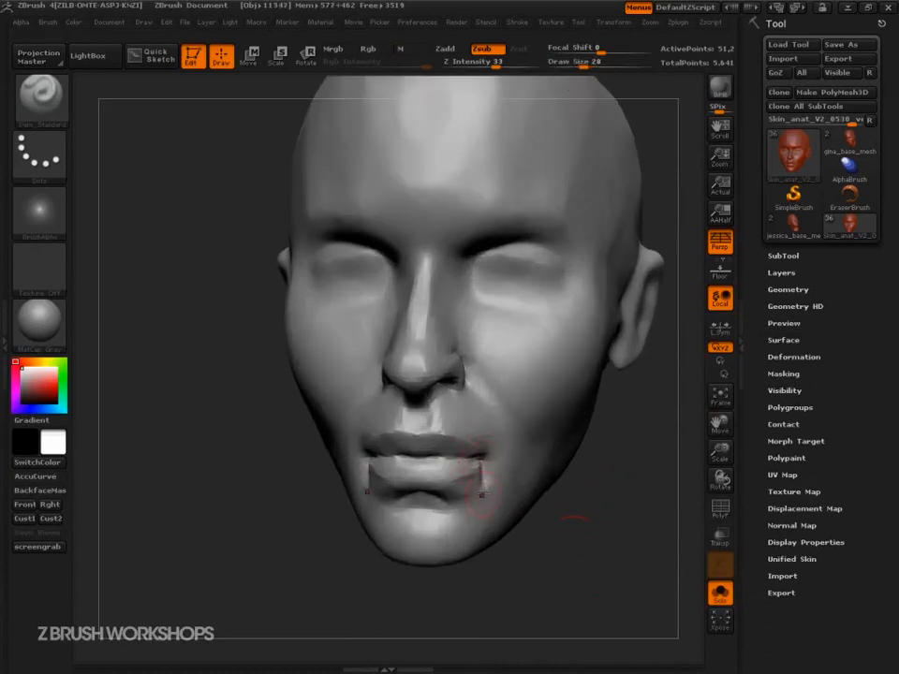
{"action": "left_click_drag", "start_coordinate": [544, 496], "coordinate": [473, 470]}
{"action": "key", "text": "shift"}
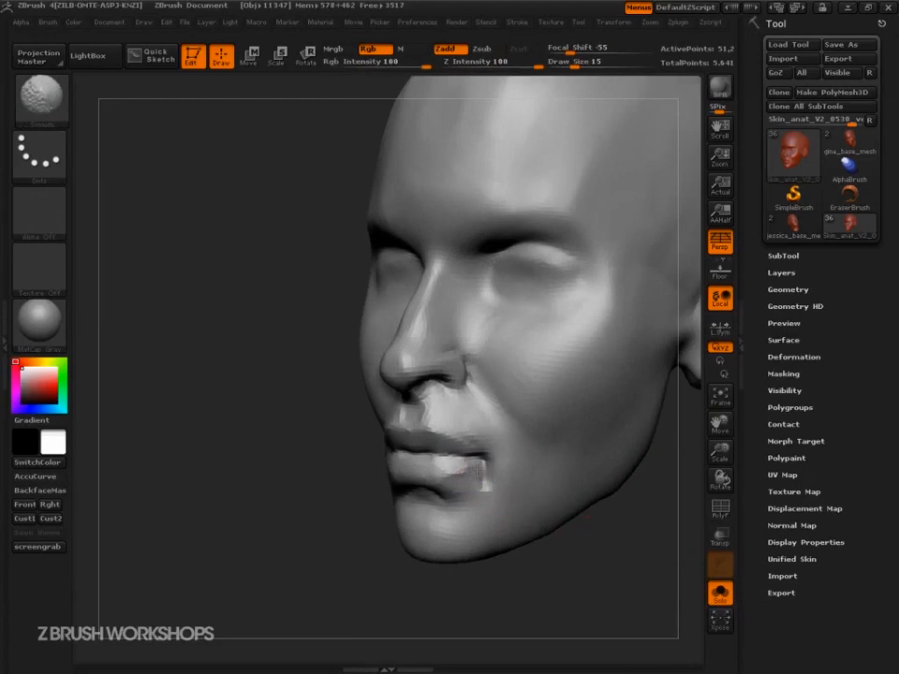
{"action": "key", "text": "s"}
Adjust the shape of the mouth corners in front view with the Move brush, reducing the draw size to 65.
{"action": "left_click_drag", "start_coordinate": [425, 622], "coordinate": [534, 586]}
{"action": "left_click_drag", "start_coordinate": [564, 572], "coordinate": [609, 558]}
{"action": "key", "text": "b"}
{"action": "key", "text": "m"}
{"action": "key", "text": "v"}
{"action": "key", "text": "s"}
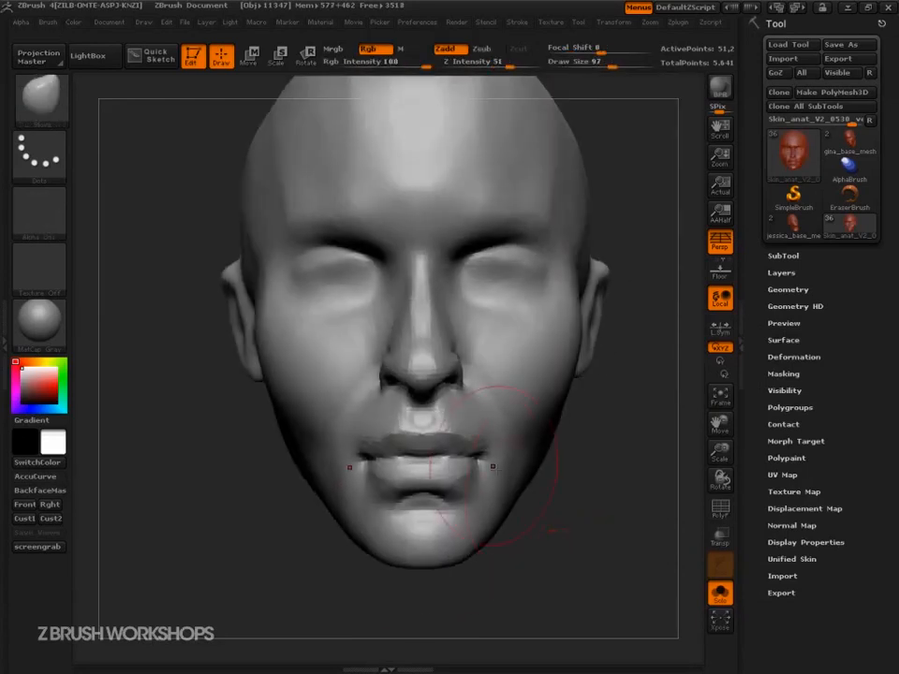
{"action": "key", "text": "s"}
{"action": "left_click_drag", "start_coordinate": [476, 407], "coordinate": [464, 406]}
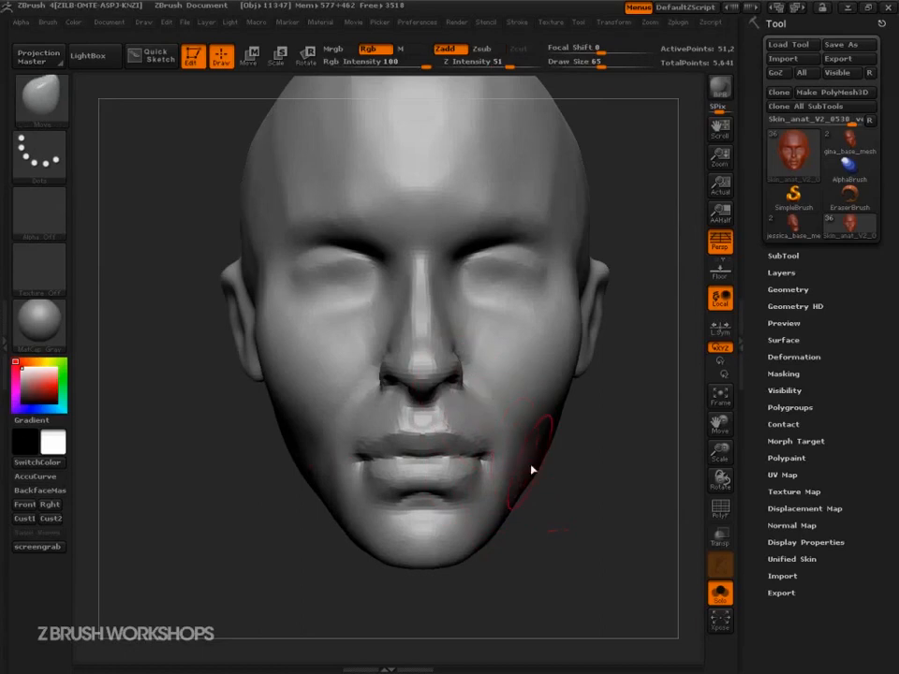
Set Dam_Standard to draw size 25 and smooth the upper lip area below the nostril.
{"action": "key", "text": "b"}
{"action": "key", "text": "d"}
{"action": "key", "text": "s"}
{"action": "key", "text": "s"}
{"action": "left_click_drag", "start_coordinate": [625, 504], "coordinate": [560, 482]}
{"action": "mouse_move", "coordinate": [587, 534]}
{"action": "left_mouse_down"}
{"action": "mouse_move", "coordinate": [397, 462]}
{"action": "mouse_move", "coordinate": [341, 478]}
{"action": "left_mouse_up"}
{"action": "key", "text": "s"}
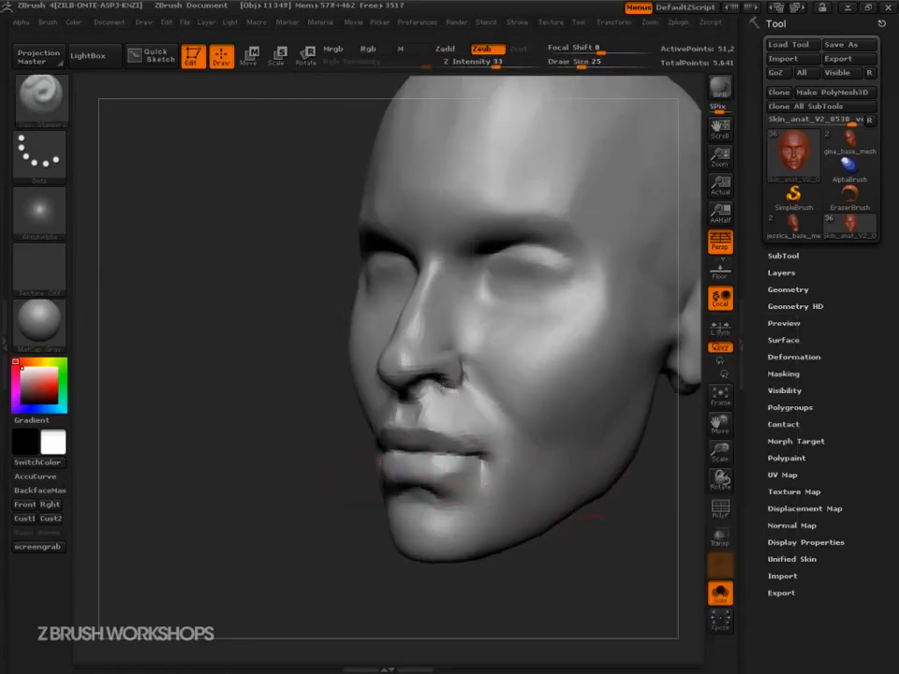
{"action": "left_click_drag", "start_coordinate": [441, 399], "coordinate": [460, 404], "text": "shift"}
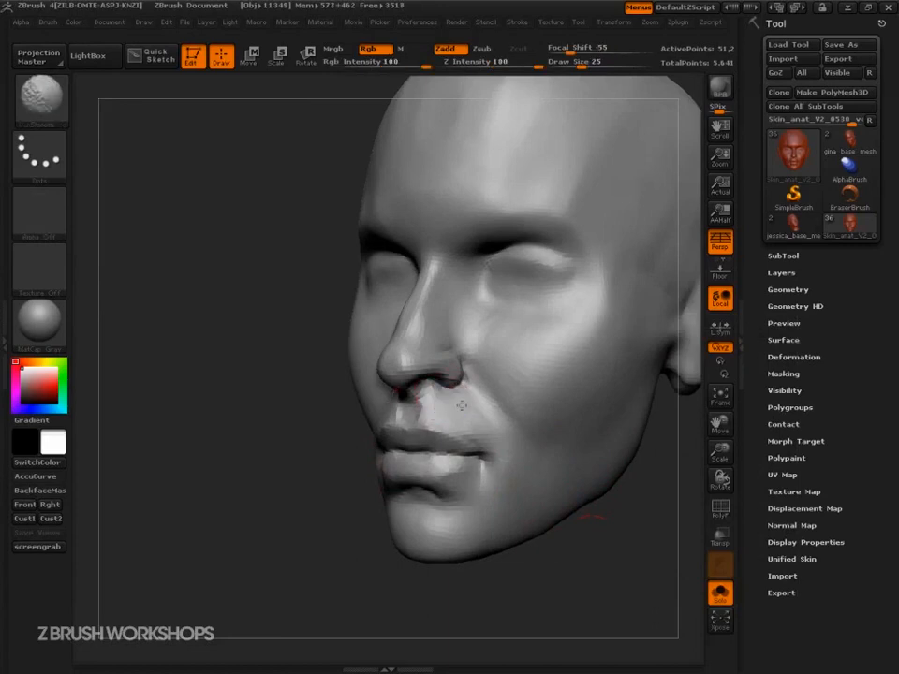
Add ClayBuildup strokes along the brow ridge above both eyes at draw size 17.
{"action": "mouse_move", "coordinate": [332, 535]}
{"action": "left_mouse_down", "text": "alt"}
{"action": "mouse_move", "coordinate": [256, 482]}
{"action": "mouse_move", "coordinate": [346, 533]}
{"action": "left_mouse_up", "text": "alt"}
{"action": "mouse_move", "coordinate": [377, 566]}
{"action": "left_mouse_down", "text": "alt"}
{"action": "mouse_move", "coordinate": [347, 537]}
{"action": "mouse_move", "coordinate": [422, 568]}
{"action": "left_mouse_up", "text": "alt"}
{"action": "left_click_drag", "start_coordinate": [422, 567], "coordinate": [529, 581], "text": "alt"}
{"action": "mouse_move", "coordinate": [597, 514]}
{"action": "left_mouse_down", "text": "alt"}
{"action": "mouse_move", "coordinate": [589, 567]}
{"action": "mouse_move", "coordinate": [573, 562]}
{"action": "mouse_move", "coordinate": [650, 549]}
{"action": "left_mouse_up", "text": "alt"}
{"action": "key", "text": "s"}
{"action": "key", "text": "1"}
{"action": "key", "text": "s"}
{"action": "left_click_drag", "start_coordinate": [587, 498], "coordinate": [573, 497]}
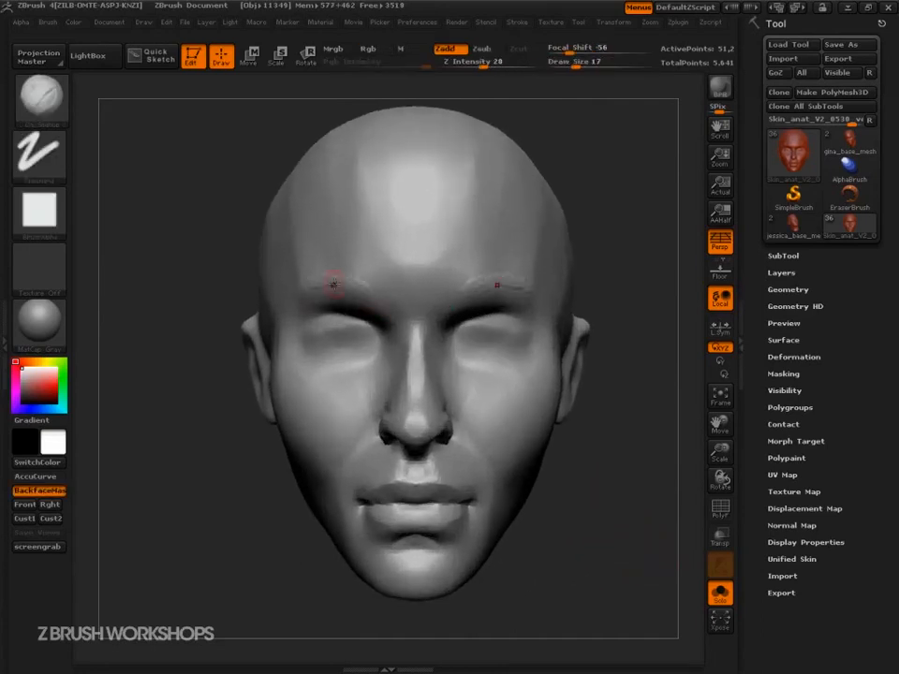
{"action": "mouse_move", "coordinate": [620, 480]}
{"action": "left_mouse_down", "text": "alt"}
{"action": "mouse_move", "coordinate": [572, 416]}
{"action": "mouse_move", "coordinate": [580, 449]}
{"action": "left_mouse_up", "text": "alt"}
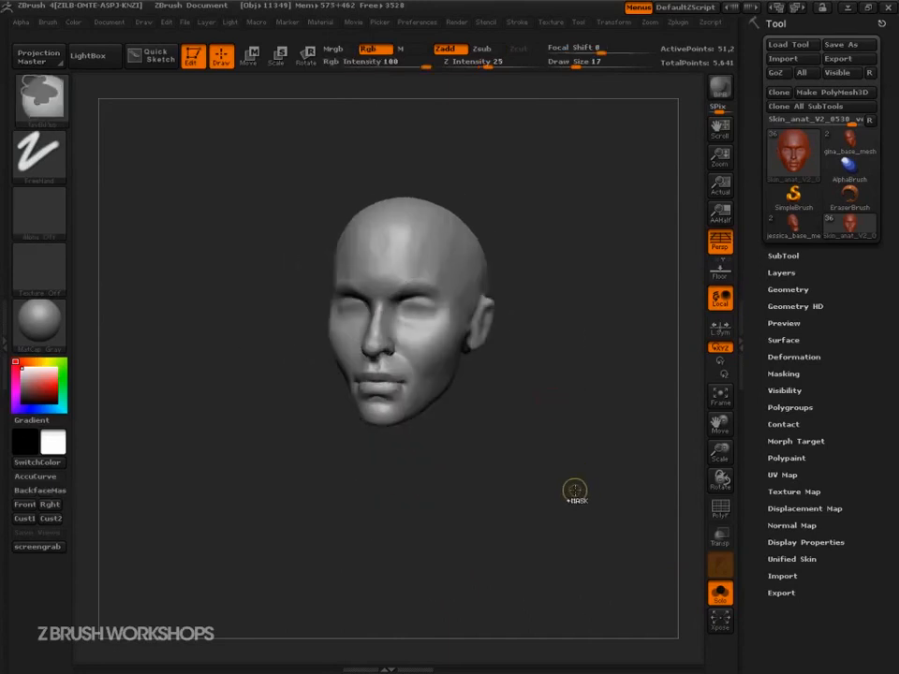
{"action": "mouse_move", "coordinate": [578, 546]}
{"action": "left_mouse_down", "text": "alt"}
{"action": "mouse_move", "coordinate": [514, 488]}
{"action": "mouse_move", "coordinate": [617, 552]}
{"action": "mouse_move", "coordinate": [621, 498]}
{"action": "mouse_move", "coordinate": [623, 508]}
{"action": "mouse_move", "coordinate": [639, 507]}
{"action": "left_mouse_up", "text": "alt"}
Adjust the eye socket region in side view with the Move brush at draw size 108.
{"action": "key", "text": "s"}
{"action": "key", "text": "s"}
{"action": "left_click_drag", "start_coordinate": [508, 280], "coordinate": [527, 279]}
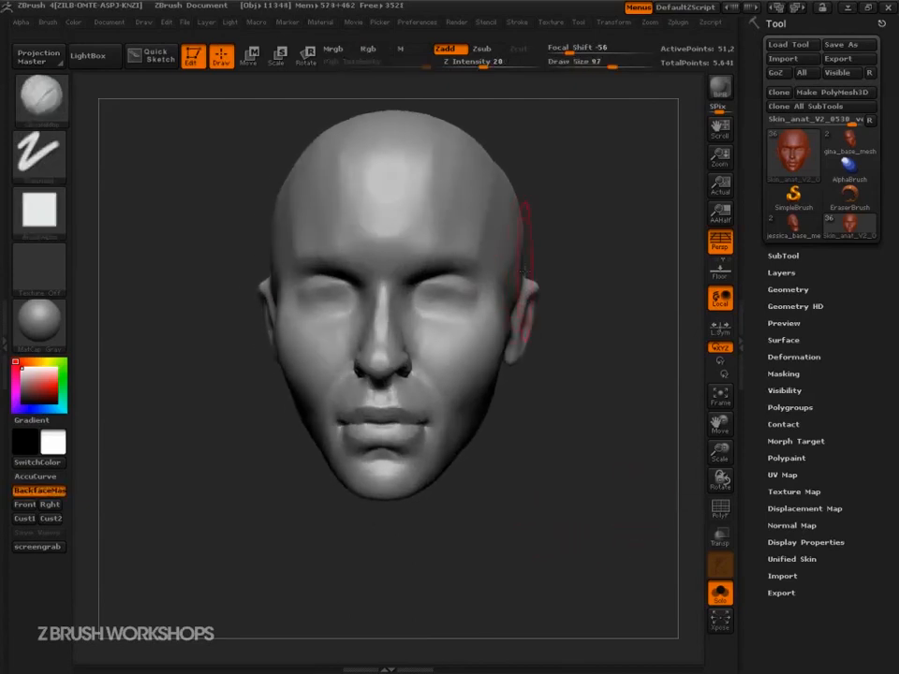
{"action": "mouse_move", "coordinate": [612, 411]}
{"action": "left_mouse_down"}
{"action": "mouse_move", "coordinate": [608, 446]}
{"action": "mouse_move", "coordinate": [629, 514]}
{"action": "mouse_move", "coordinate": [603, 534]}
{"action": "mouse_move", "coordinate": [564, 511]}
{"action": "left_mouse_up"}
{"action": "key", "text": "s"}
{"action": "left_click_drag", "start_coordinate": [452, 343], "coordinate": [462, 342]}
{"action": "mouse_move", "coordinate": [490, 556]}
{"action": "left_mouse_down", "text": "alt"}
{"action": "mouse_move", "coordinate": [490, 576]}
{"action": "mouse_move", "coordinate": [542, 578]}
{"action": "left_mouse_up", "text": "alt"}
{"action": "key", "text": "b"}
{"action": "key", "text": "m"}
{"action": "key", "text": "v"}
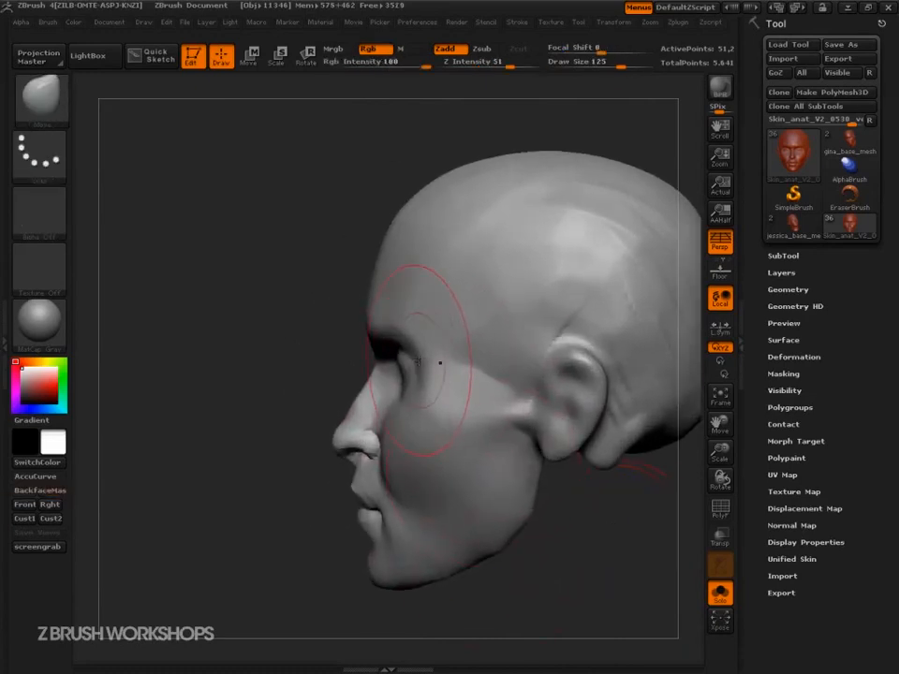
{"action": "key", "text": "s"}
{"action": "left_click_drag", "start_coordinate": [420, 368], "coordinate": [415, 366]}
{"action": "left_click_drag", "start_coordinate": [327, 386], "coordinate": [380, 373]}
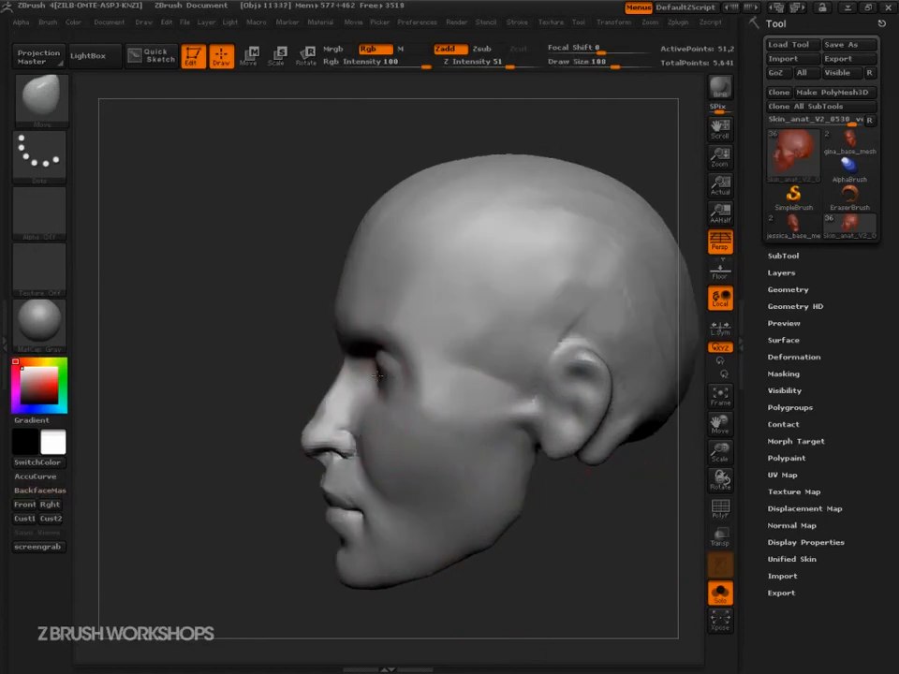
Reshape the lips and skull profile in side view with the Move brush at draw sizes 61, 149 and 84.
{"action": "mouse_move", "coordinate": [281, 440]}
{"action": "left_mouse_down"}
{"action": "mouse_move", "coordinate": [284, 452]}
{"action": "mouse_move", "coordinate": [318, 440]}
{"action": "left_mouse_up"}
{"action": "key", "text": "s"}
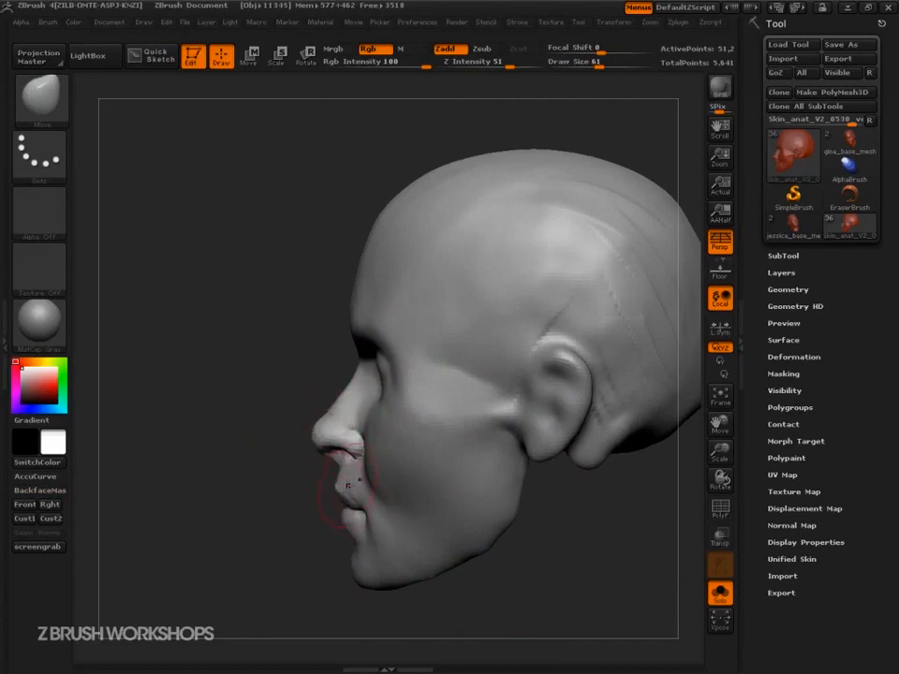
{"action": "key", "text": "s"}
{"action": "left_click_drag", "start_coordinate": [366, 403], "coordinate": [371, 393]}
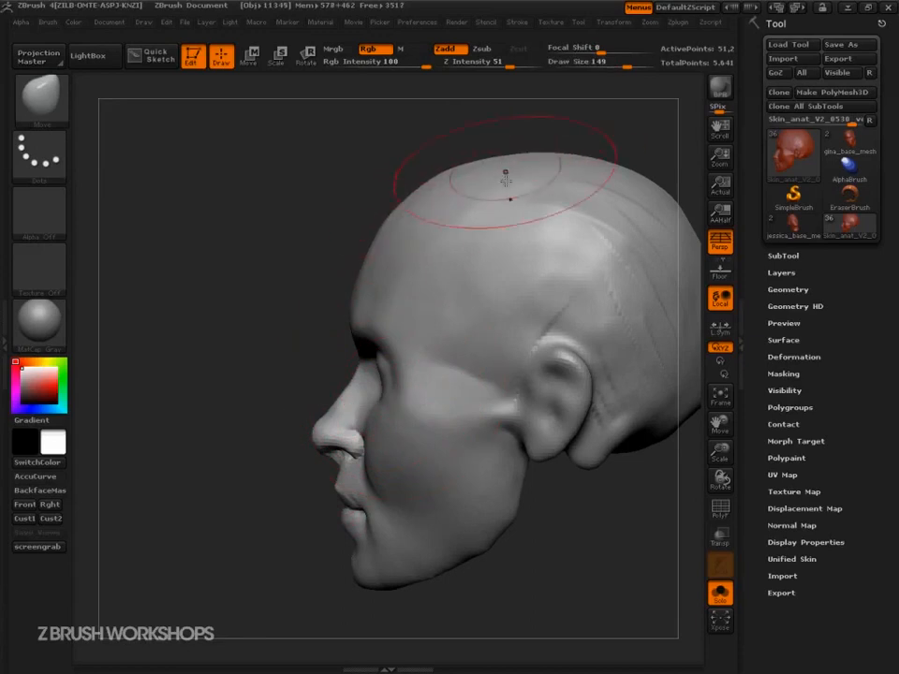
{"action": "key", "text": "s"}
{"action": "left_click_drag", "start_coordinate": [401, 482], "coordinate": [379, 481]}
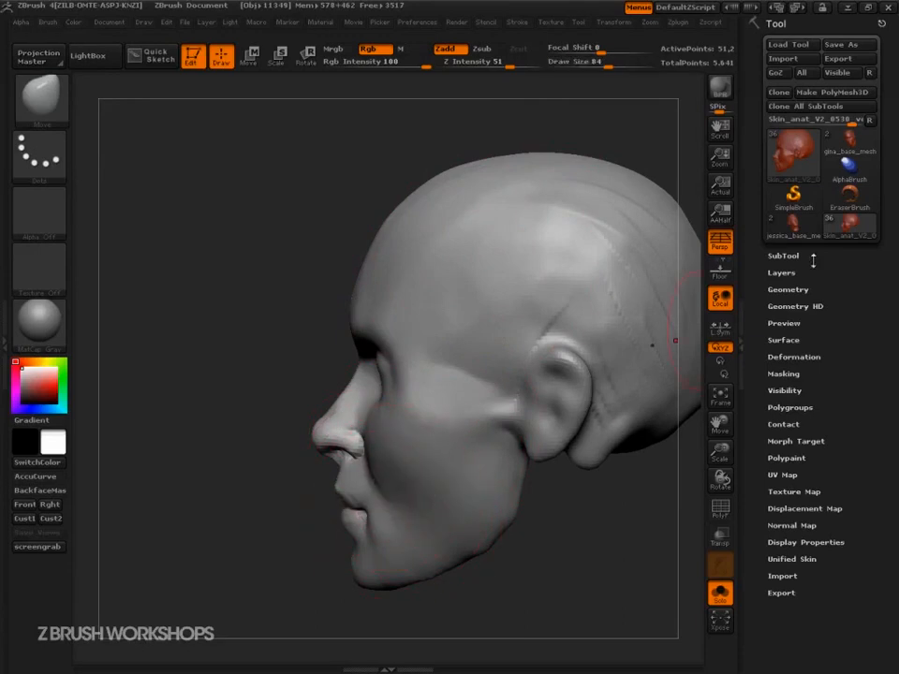
Switch to the gina_base_mesh scan and mask the front cheek area from beside the nose down toward the jaw.
{"action": "left_click", "coordinate": [803, 152]}
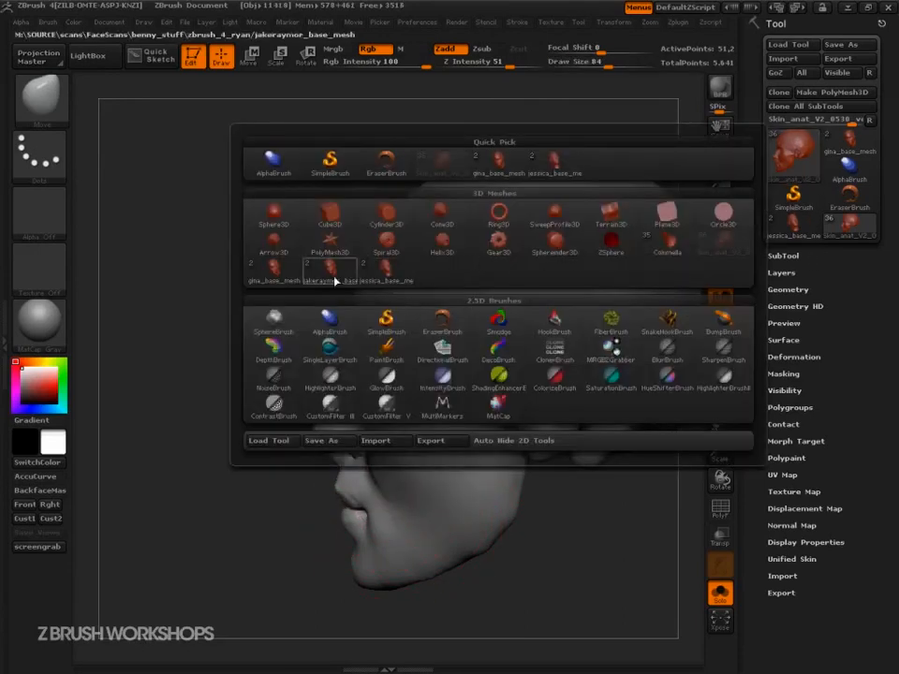
{"action": "left_click", "coordinate": [273, 270]}
{"action": "mouse_move", "coordinate": [462, 596]}
{"action": "left_mouse_down", "text": "alt"}
{"action": "mouse_move", "coordinate": [402, 578]}
{"action": "mouse_move", "coordinate": [432, 590]}
{"action": "mouse_move", "coordinate": [411, 590]}
{"action": "left_mouse_up", "text": "alt"}
{"action": "key", "text": "s"}
{"action": "left_click", "coordinate": [406, 587]}
{"action": "mouse_move", "coordinate": [394, 337]}
{"action": "left_mouse_down", "text": "ctrl"}
{"action": "mouse_move", "coordinate": [427, 412]}
{"action": "mouse_move", "coordinate": [405, 398]}
{"action": "left_mouse_up", "text": "ctrl"}
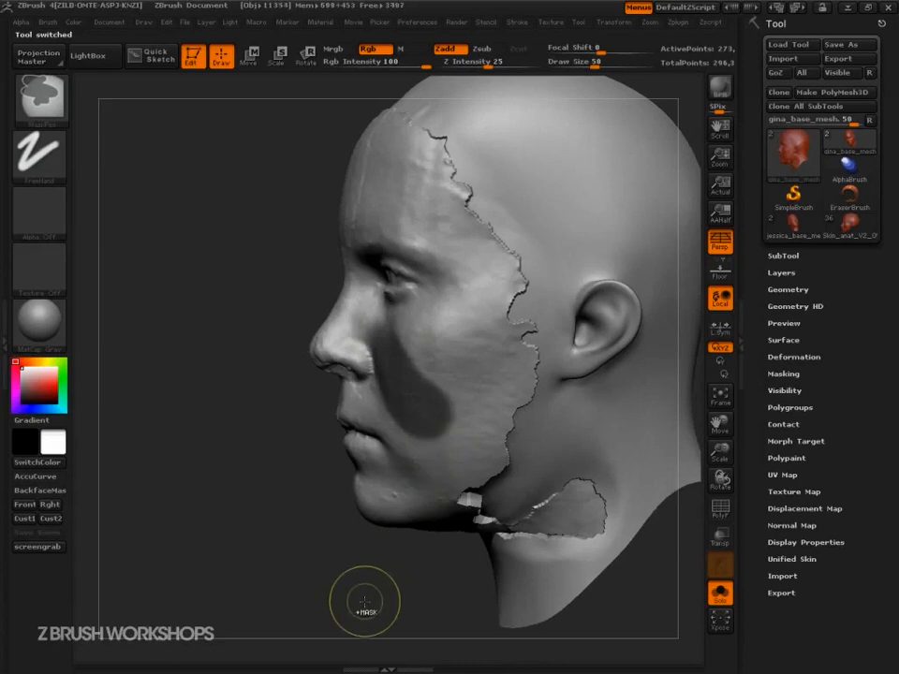
Switch to the jessica_base_mesh scan and mask the same front cheek area.
{"action": "left_click", "coordinate": [795, 169]}
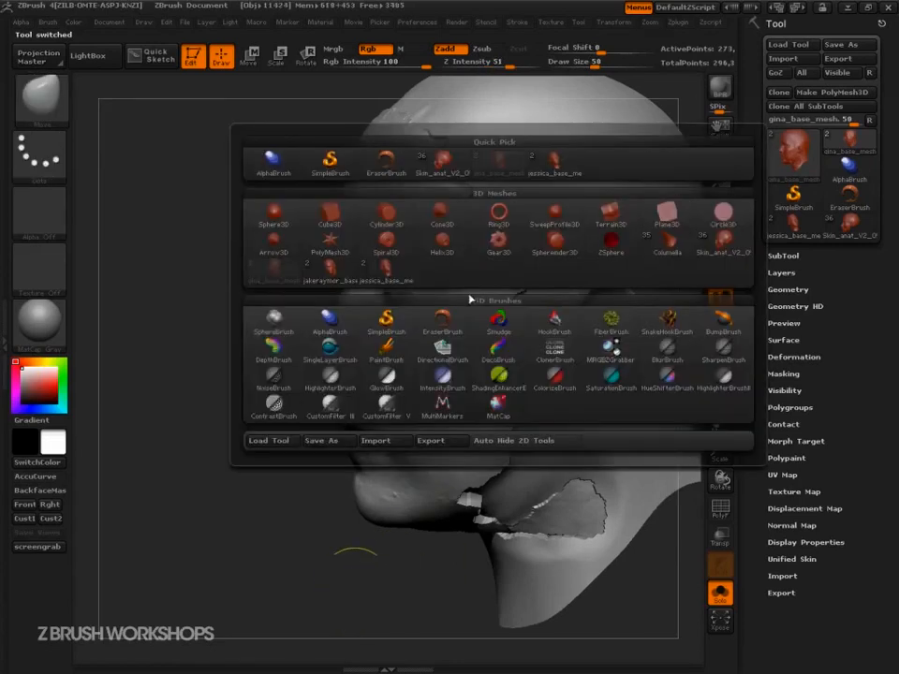
{"action": "left_click", "coordinate": [386, 269]}
{"action": "mouse_move", "coordinate": [390, 336]}
{"action": "left_mouse_down", "text": "ctrl"}
{"action": "mouse_move", "coordinate": [414, 379]}
{"action": "mouse_move", "coordinate": [403, 381]}
{"action": "left_mouse_up", "text": "ctrl"}
Return to the Skin_anat head in three-quarter view and mask the front cheek areas on both sides.
{"action": "mouse_move", "coordinate": [330, 567]}
{"action": "left_mouse_down"}
{"action": "mouse_move", "coordinate": [404, 562]}
{"action": "mouse_move", "coordinate": [538, 476]}
{"action": "mouse_move", "coordinate": [476, 361]}
{"action": "mouse_move", "coordinate": [614, 384]}
{"action": "mouse_move", "coordinate": [582, 428]}
{"action": "mouse_move", "coordinate": [592, 466]}
{"action": "mouse_move", "coordinate": [482, 481]}
{"action": "left_mouse_up"}
{"action": "left_click", "coordinate": [850, 227]}
{"action": "mouse_move", "coordinate": [354, 370]}
{"action": "left_mouse_down", "text": "ctrl"}
{"action": "mouse_move", "coordinate": [431, 412]}
{"action": "mouse_move", "coordinate": [453, 473]}
{"action": "left_mouse_up", "text": "ctrl"}
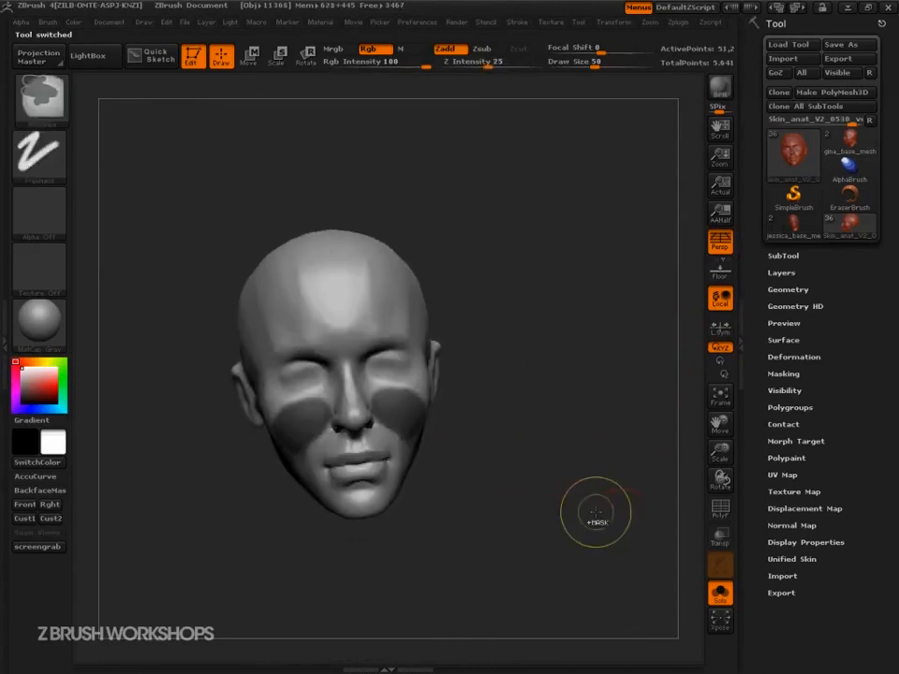